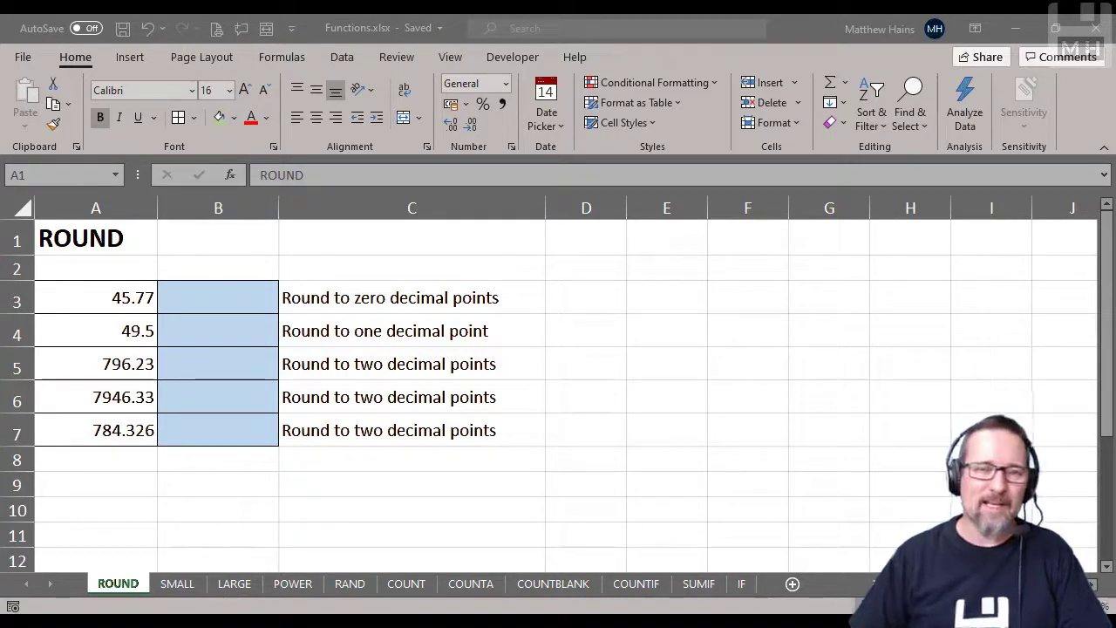
Review the values to round (45.77, 49.5, 796.23, 784.326) from result cell B3
click(126, 591)
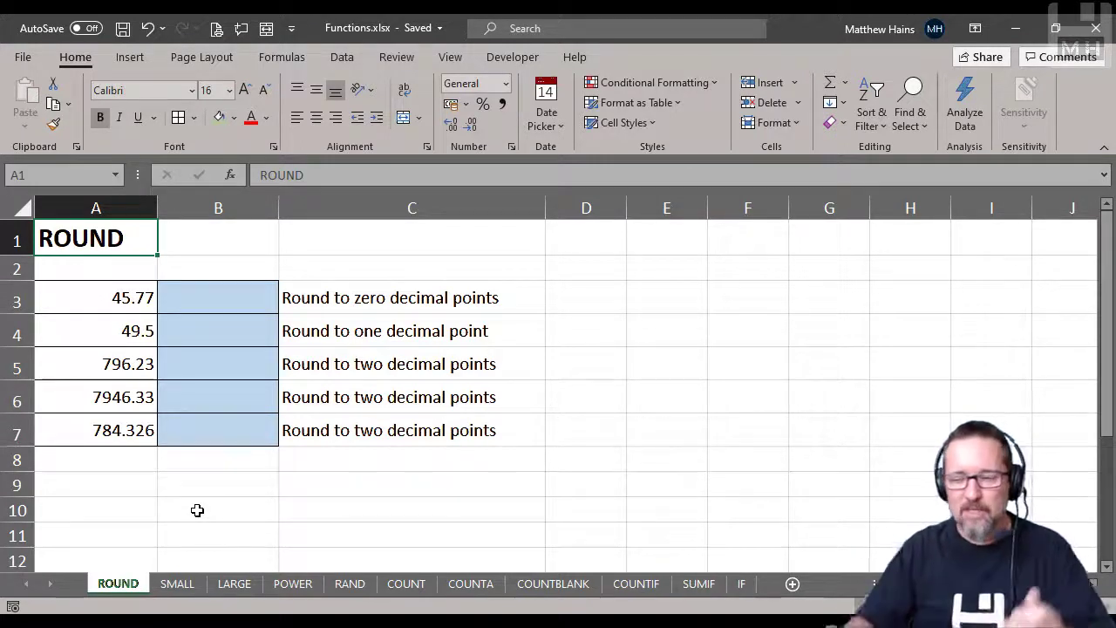
click(226, 304)
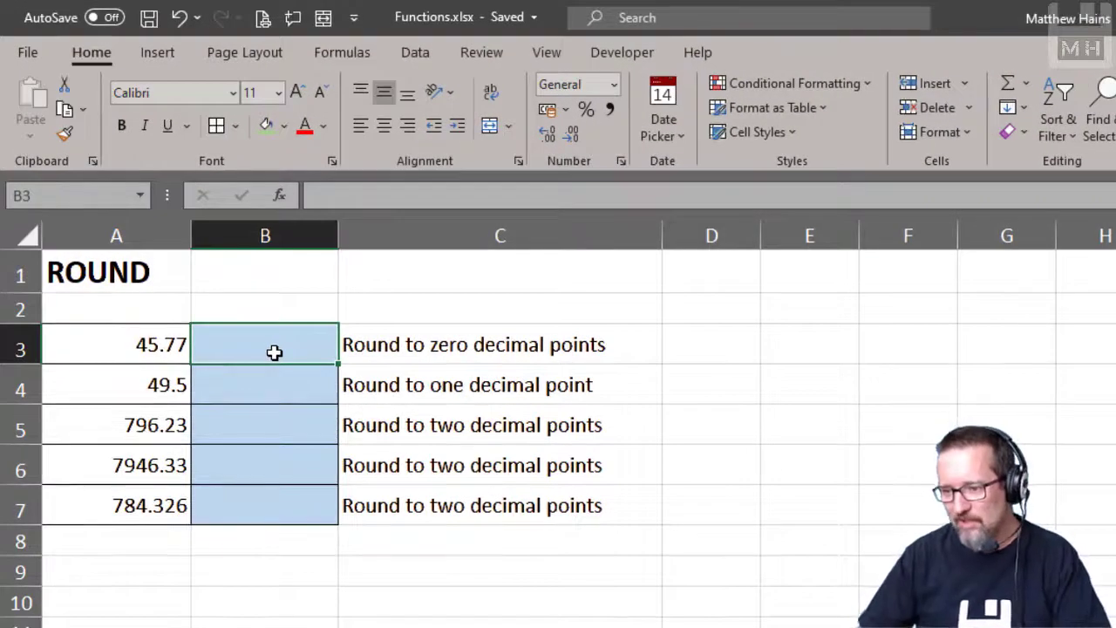
click(106, 340)
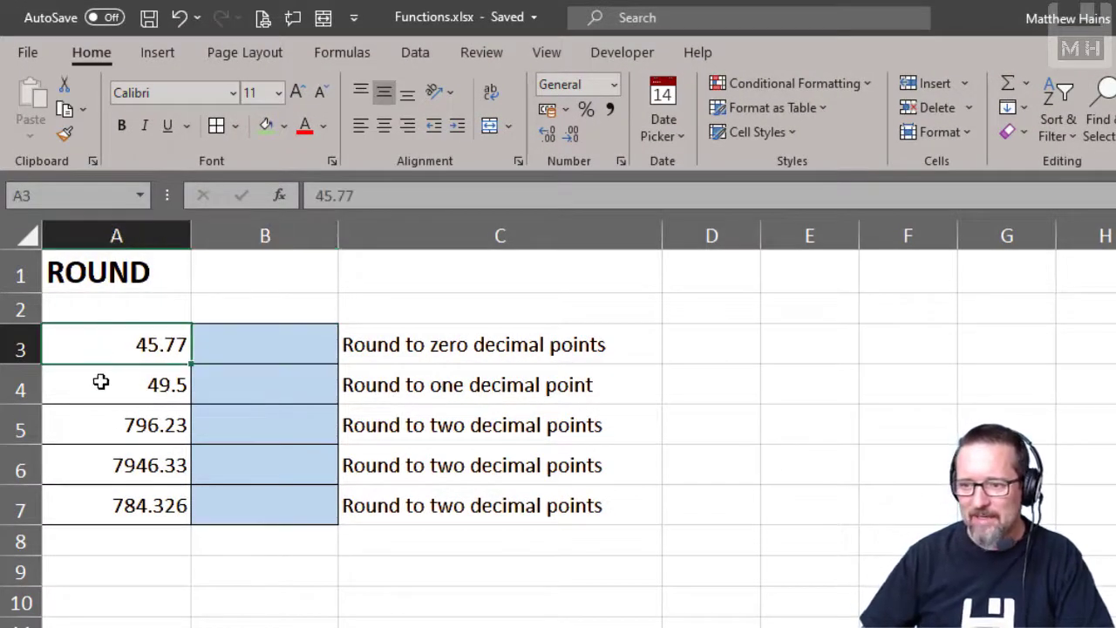
click(101, 382)
click(99, 437)
click(103, 513)
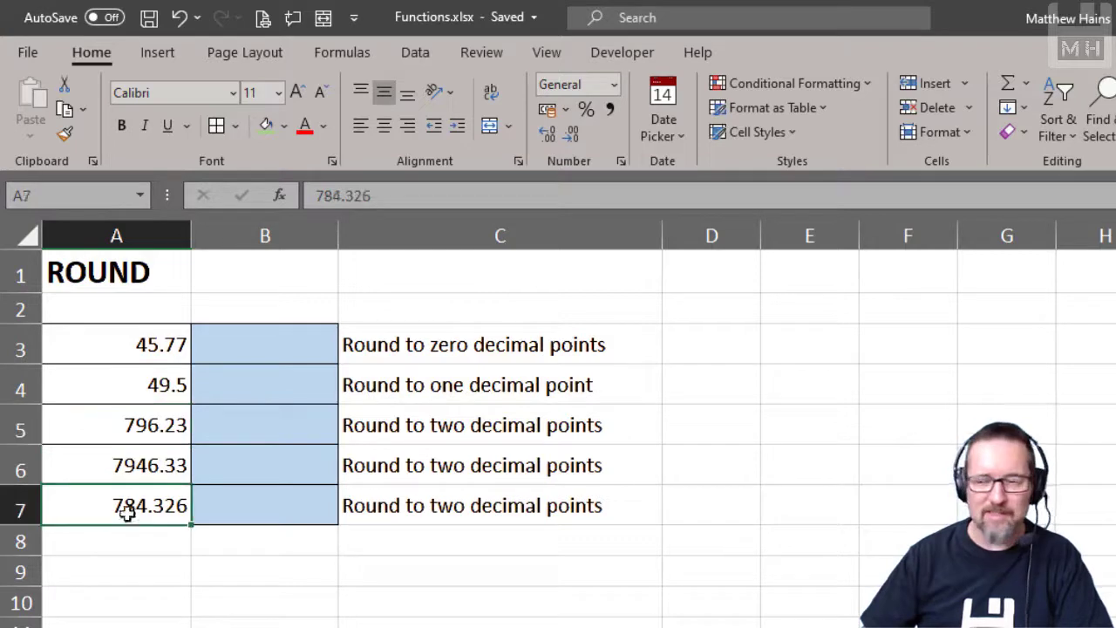
click(290, 337)
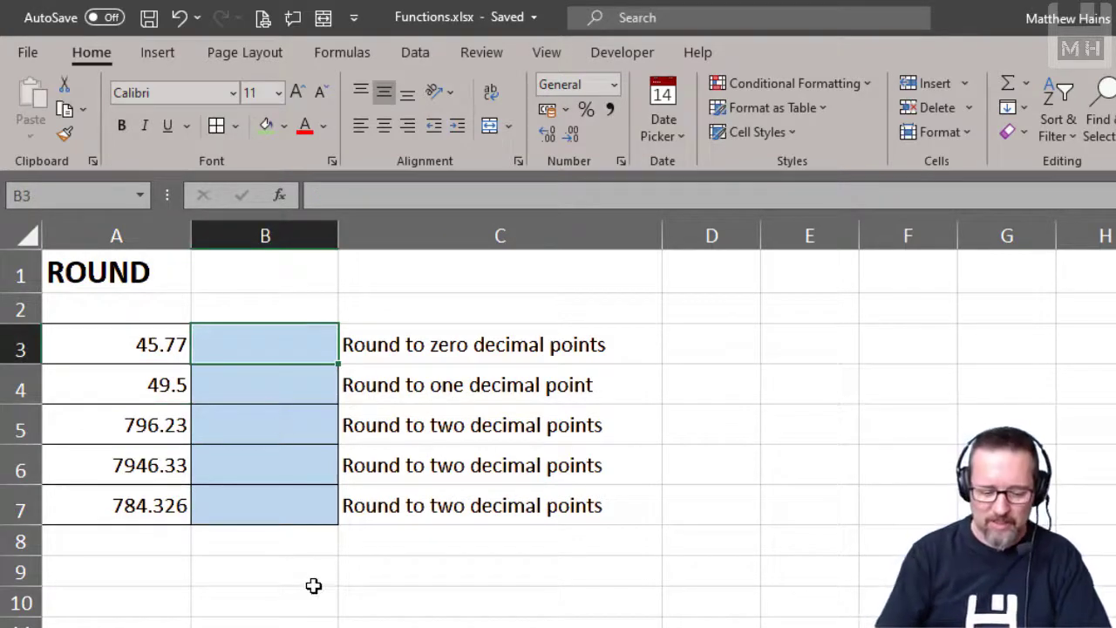
Enter =ROUND(A3,0) in B3 so 45.77 shows as 46
text(=round)
key(Tab)
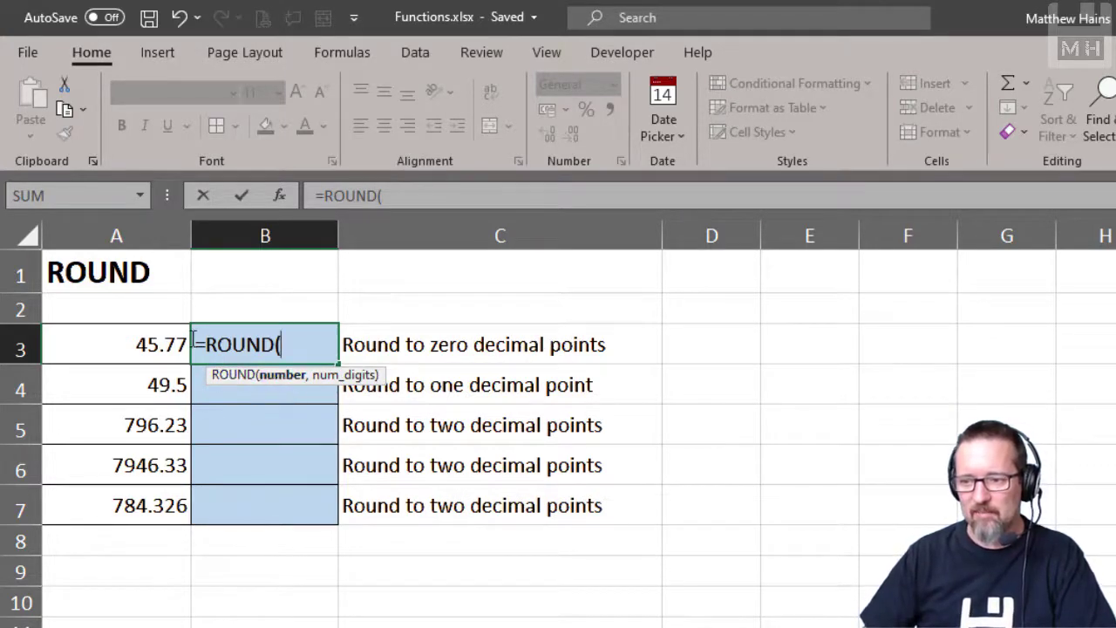
click(90, 336)
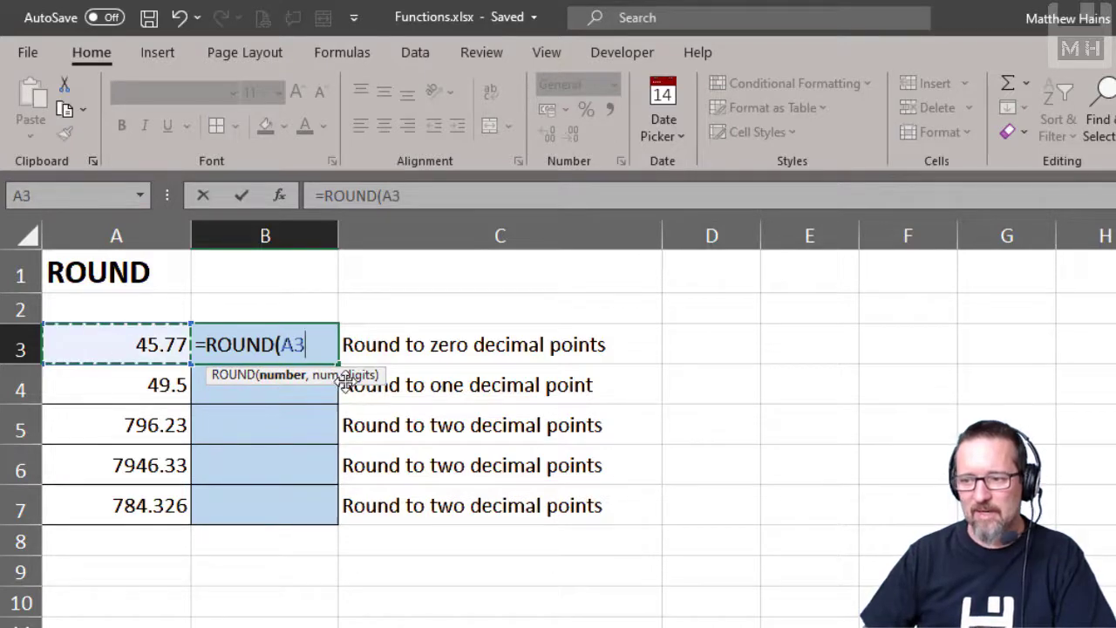
text(,)
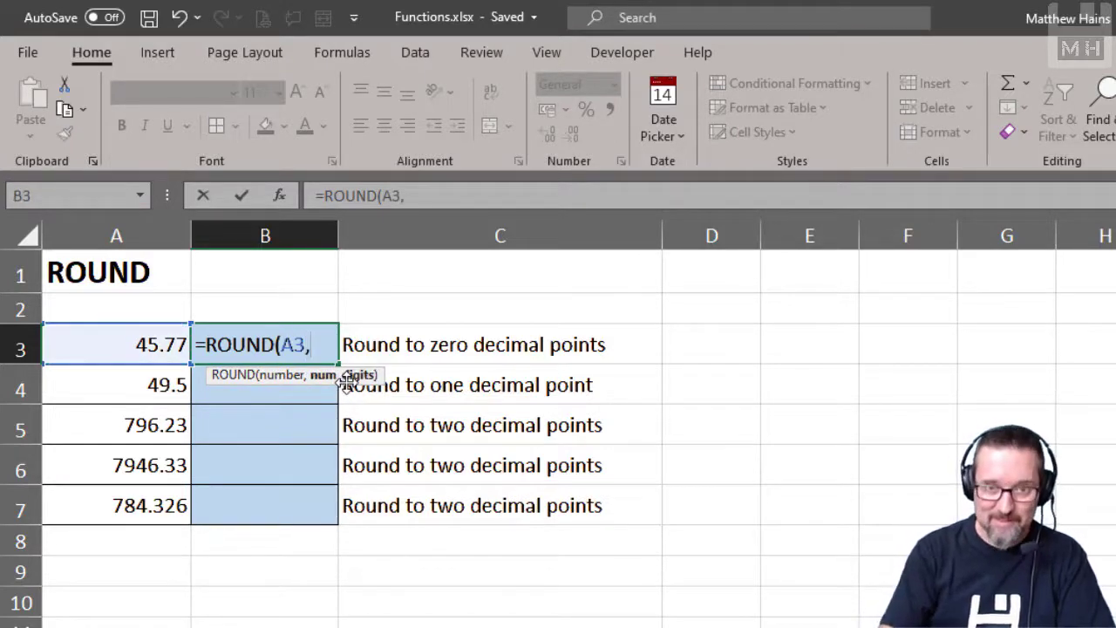
text(0))
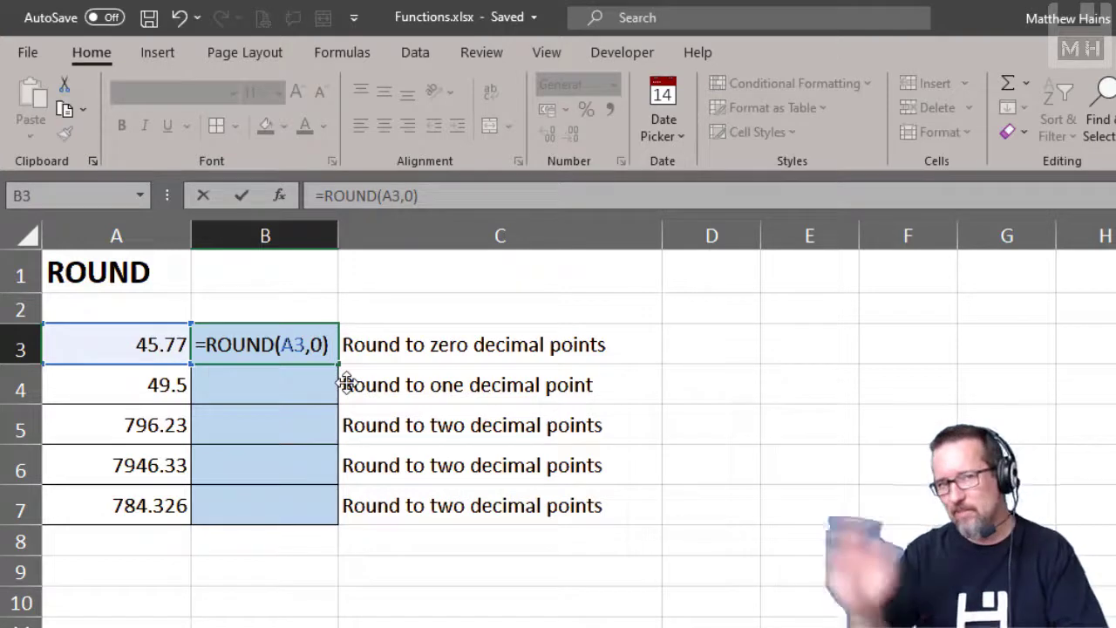
key(Return)
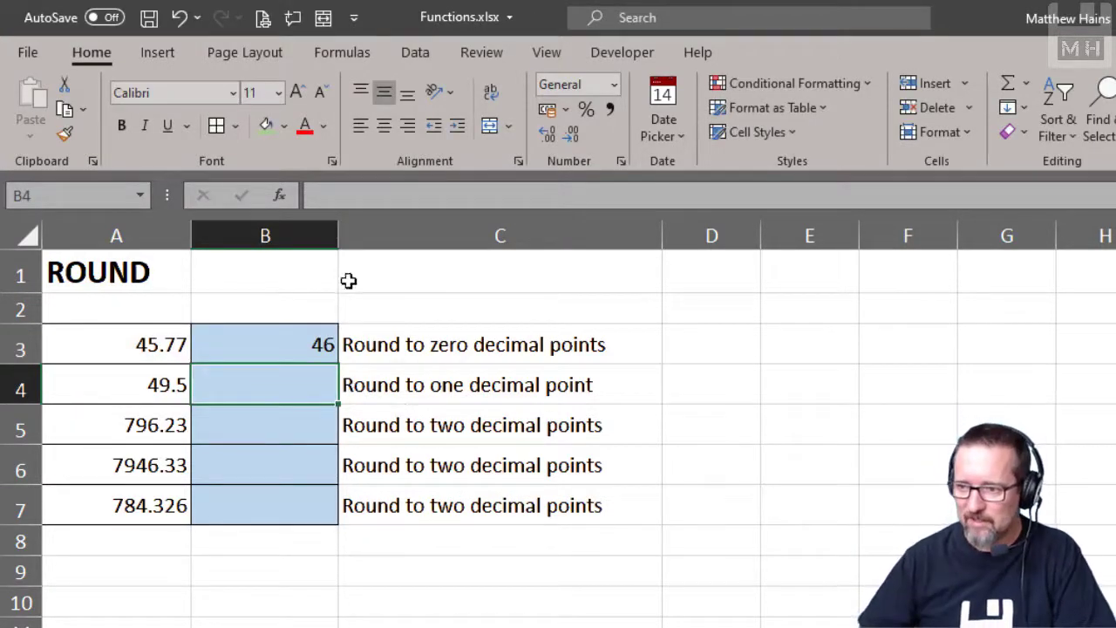
Narrow column B slightly and recheck B3's ROUND formula
drag(338, 234, 318, 233)
click(135, 345)
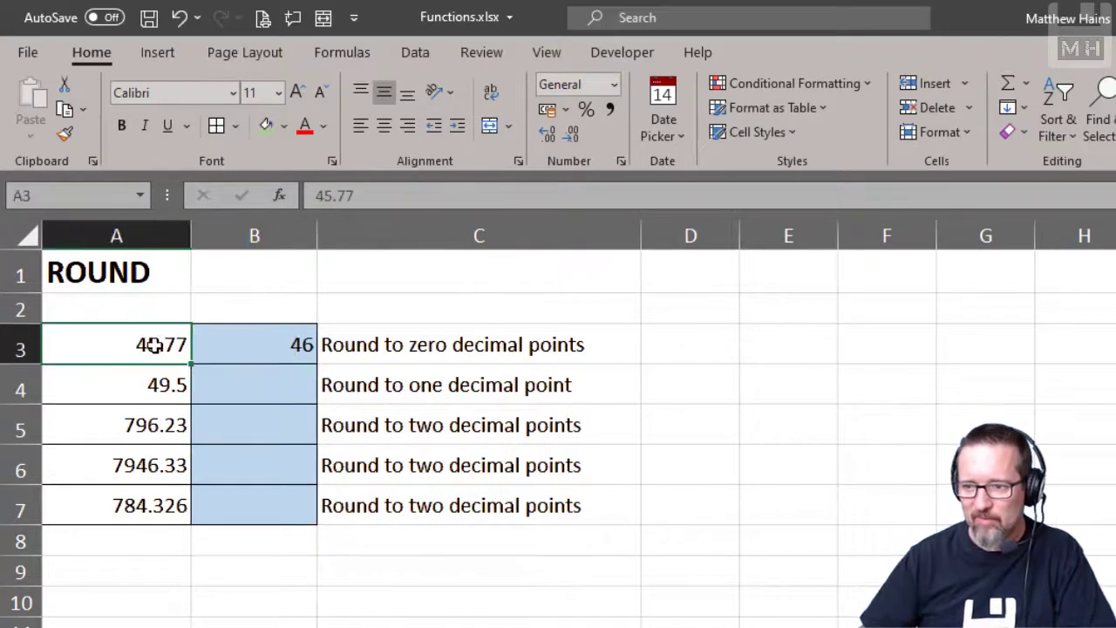
click(261, 345)
Enter =ROUND(A4,1) in B4, showing 49.5
click(262, 386)
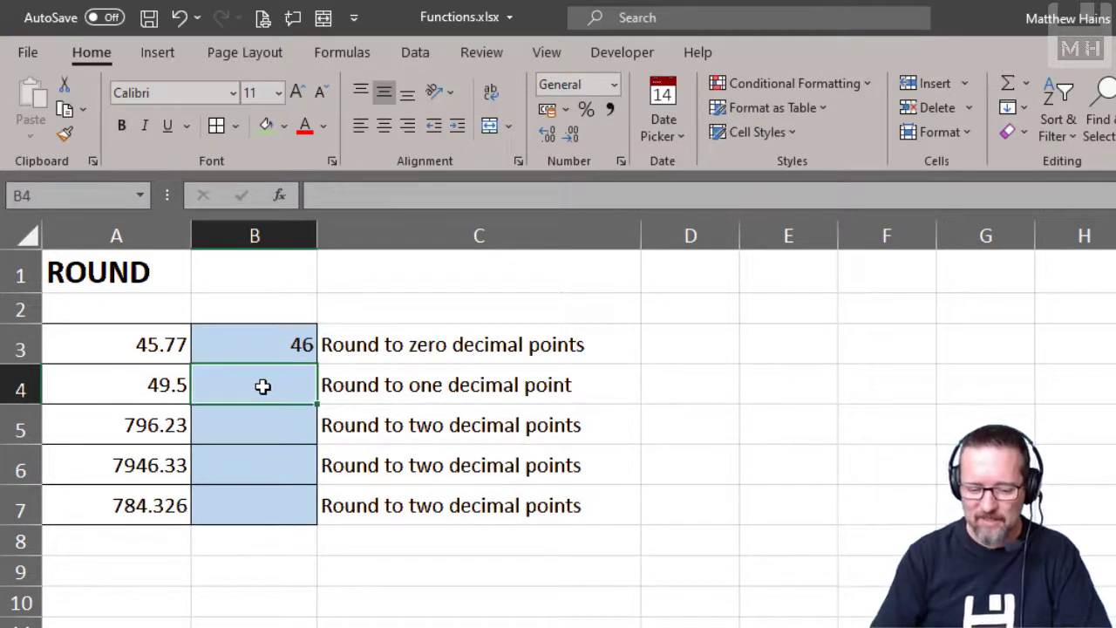
text(=rond)
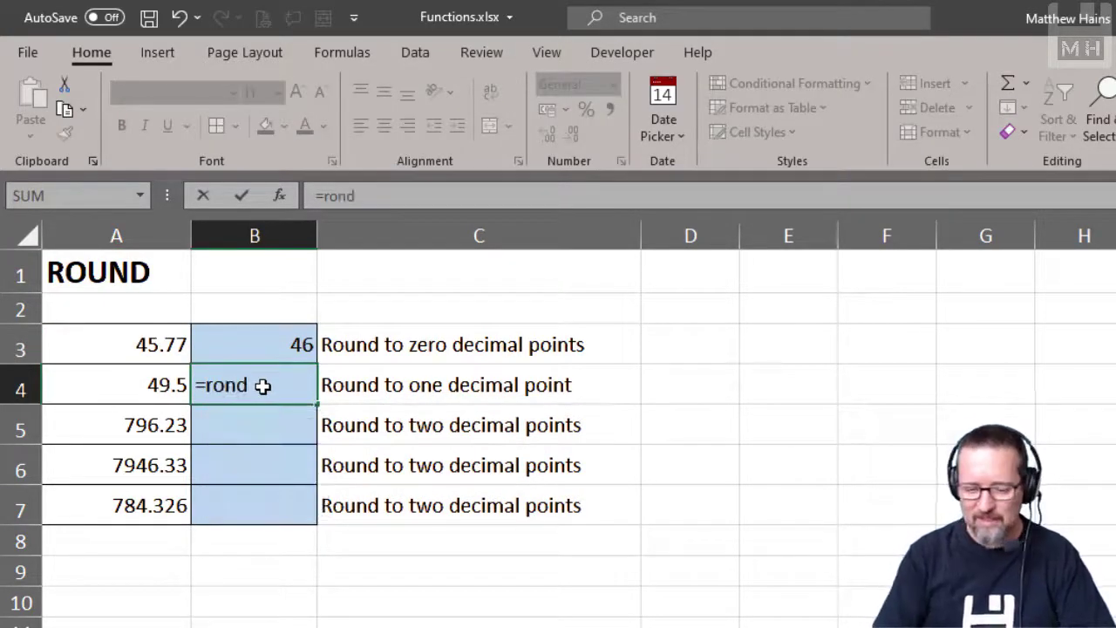
key(BackSpace)
key(BackSpace)
text(u)
key(Tab)
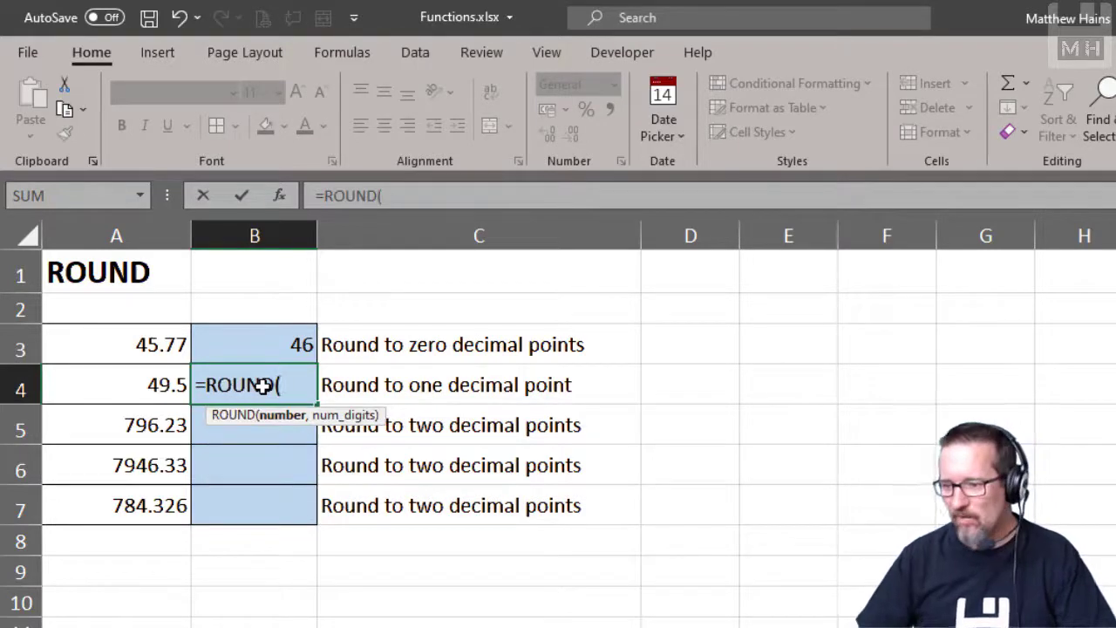
click(133, 374)
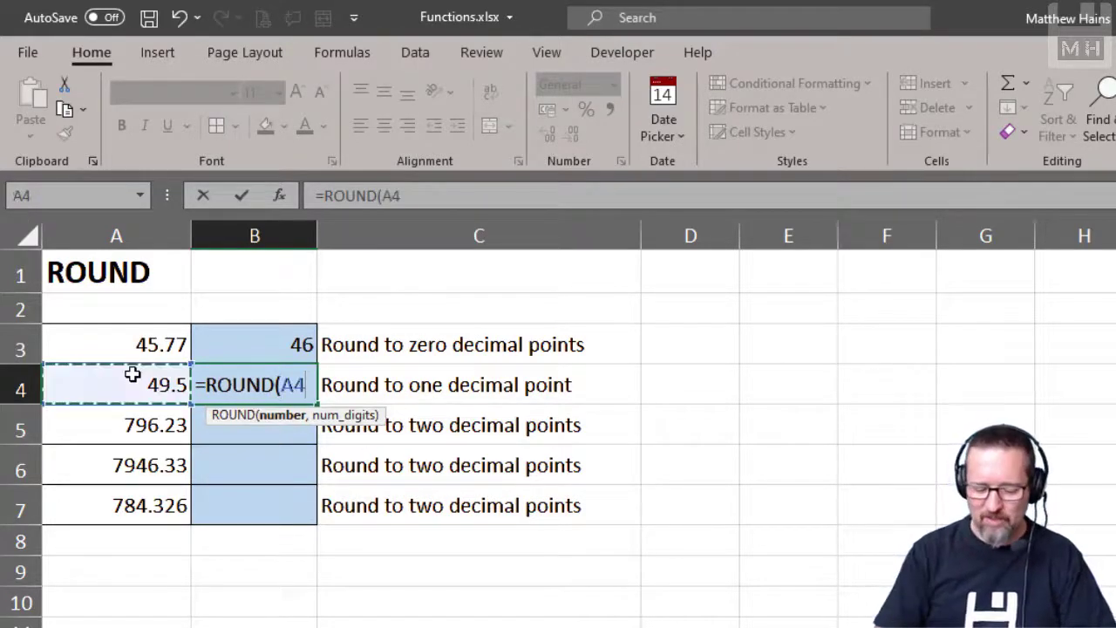
text(,1)
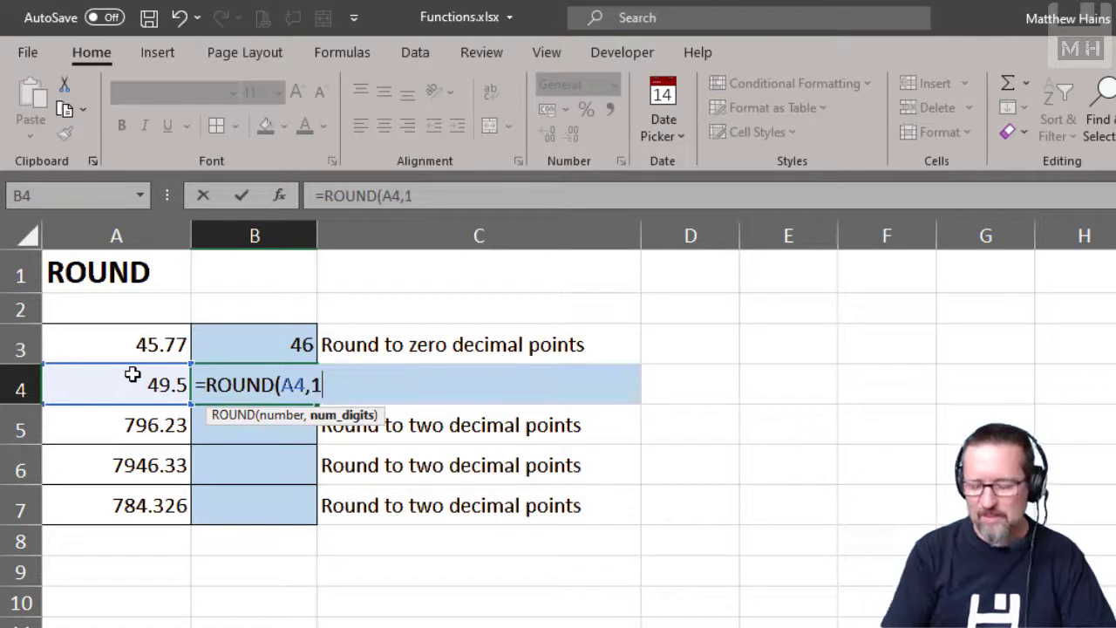
click(417, 195)
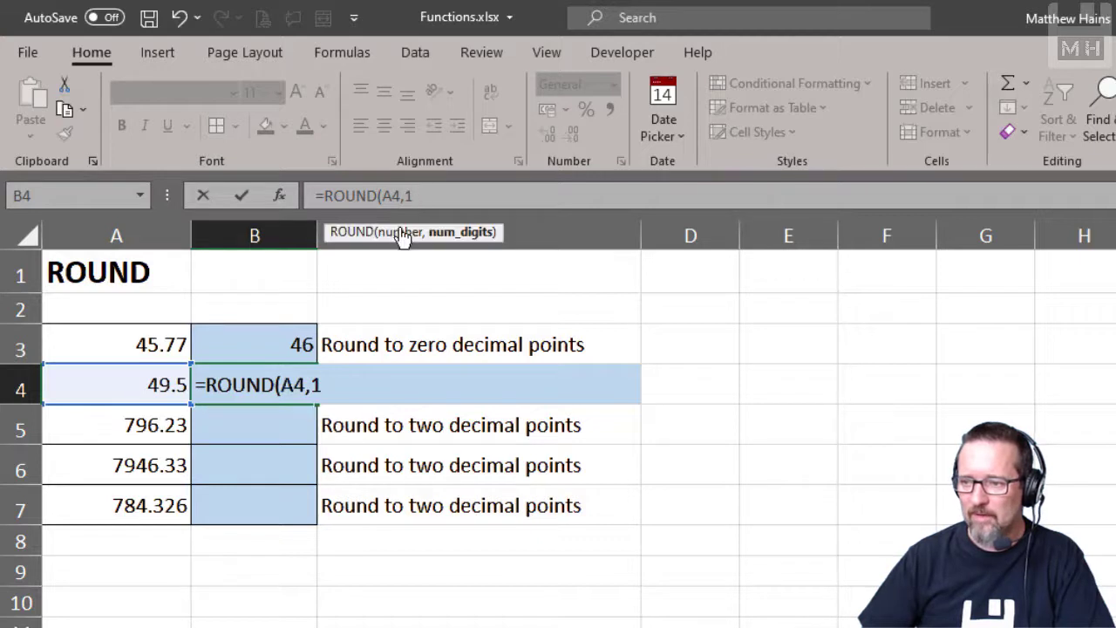
click(394, 233)
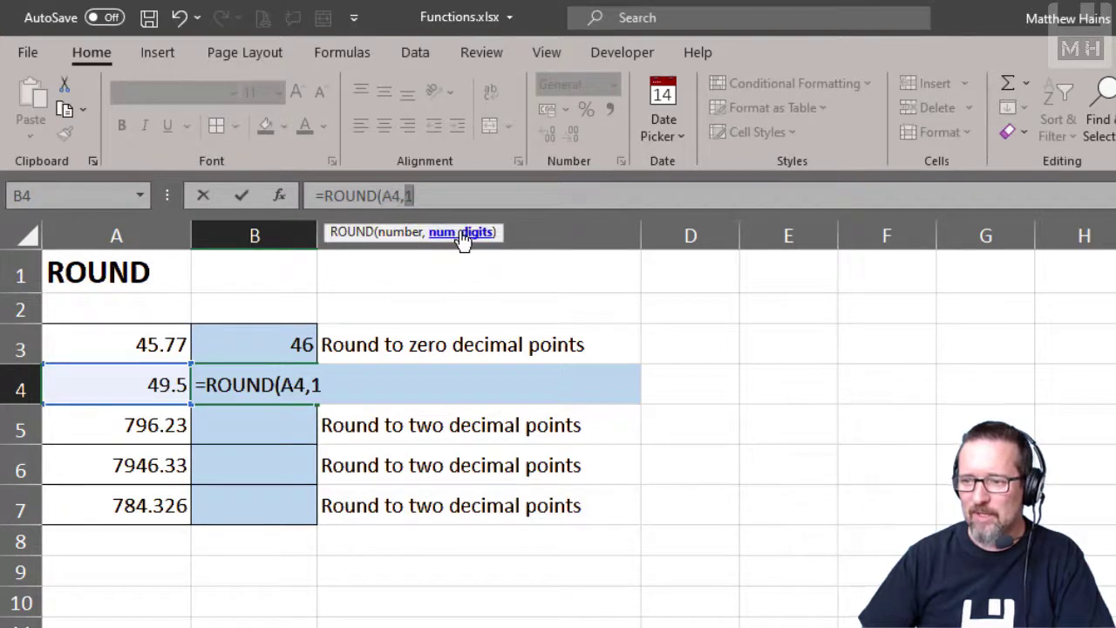
click(287, 433)
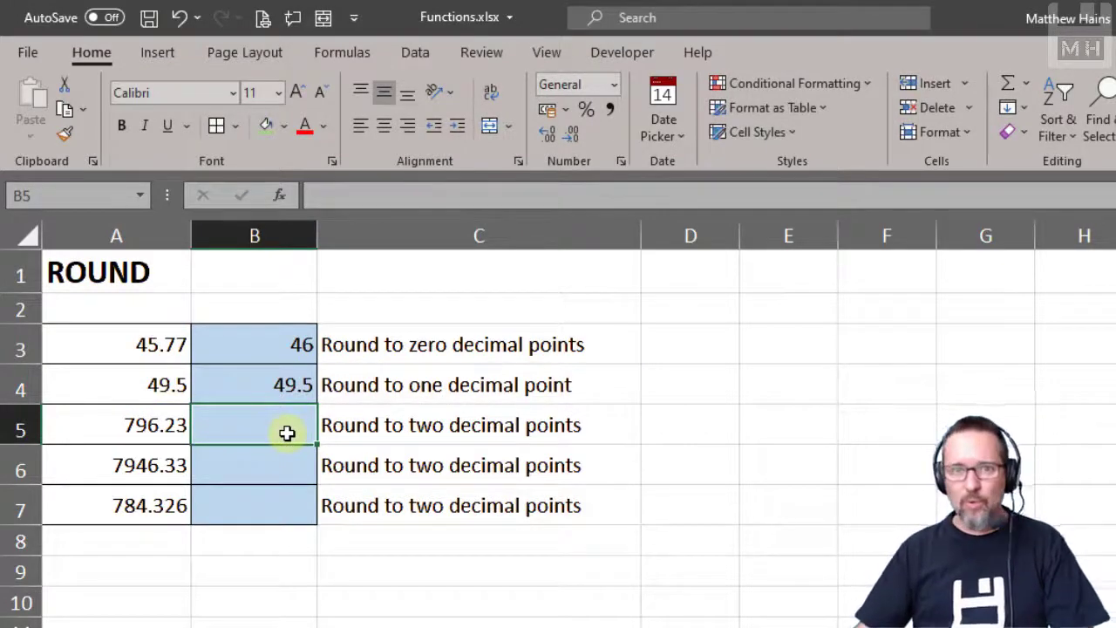
Enter =ROUND(A5,2) in B5 to round 796.23 to two decimals
text(=rou)
key(Tab)
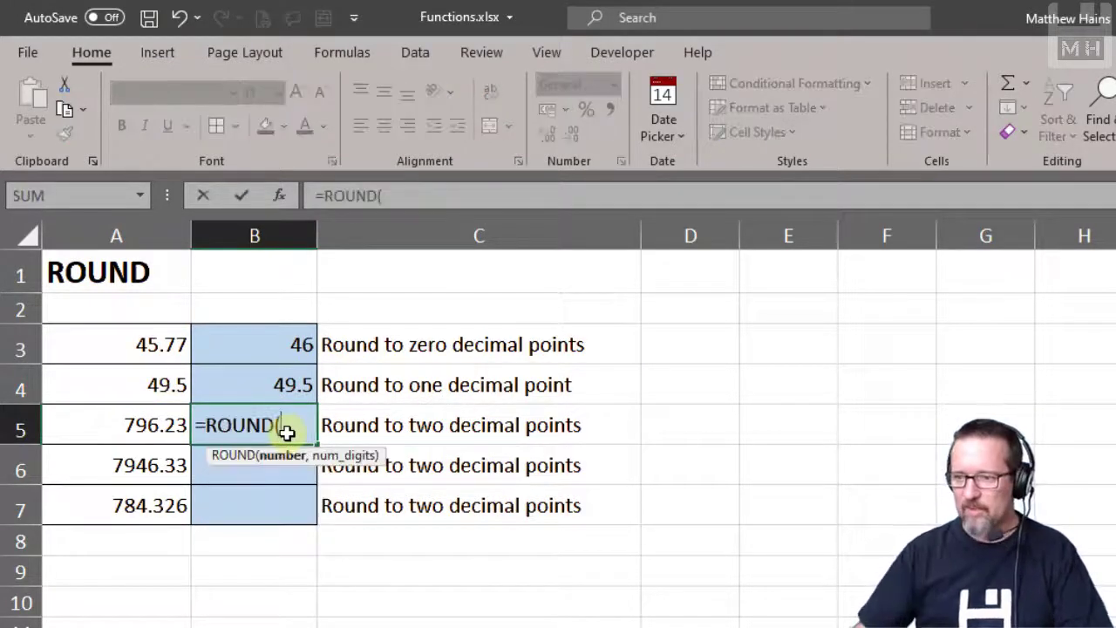
click(151, 427)
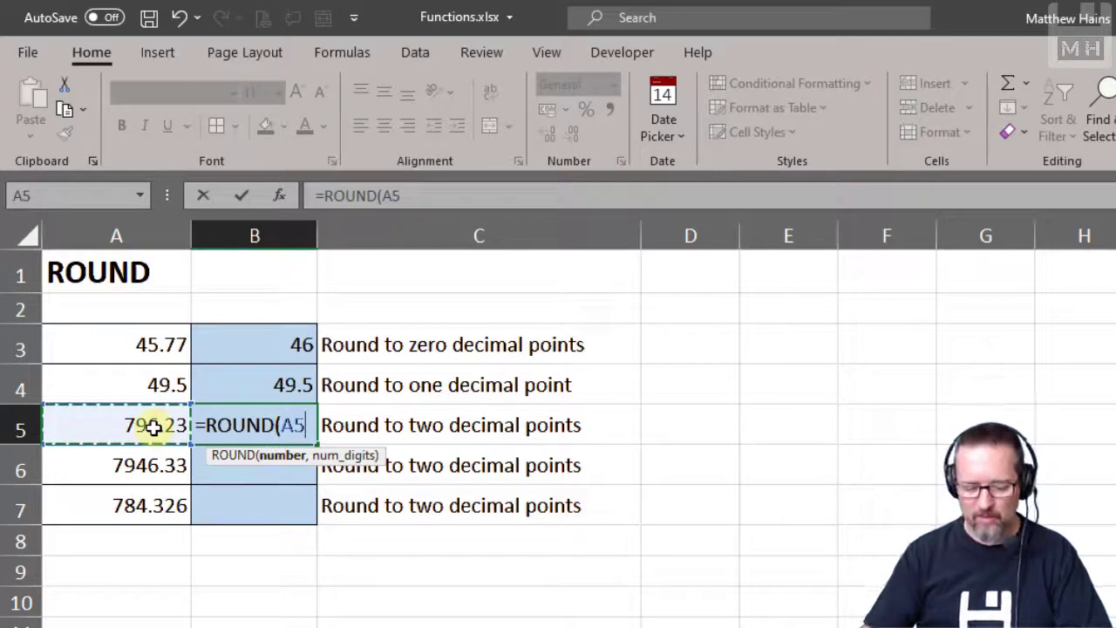
text(,2,))
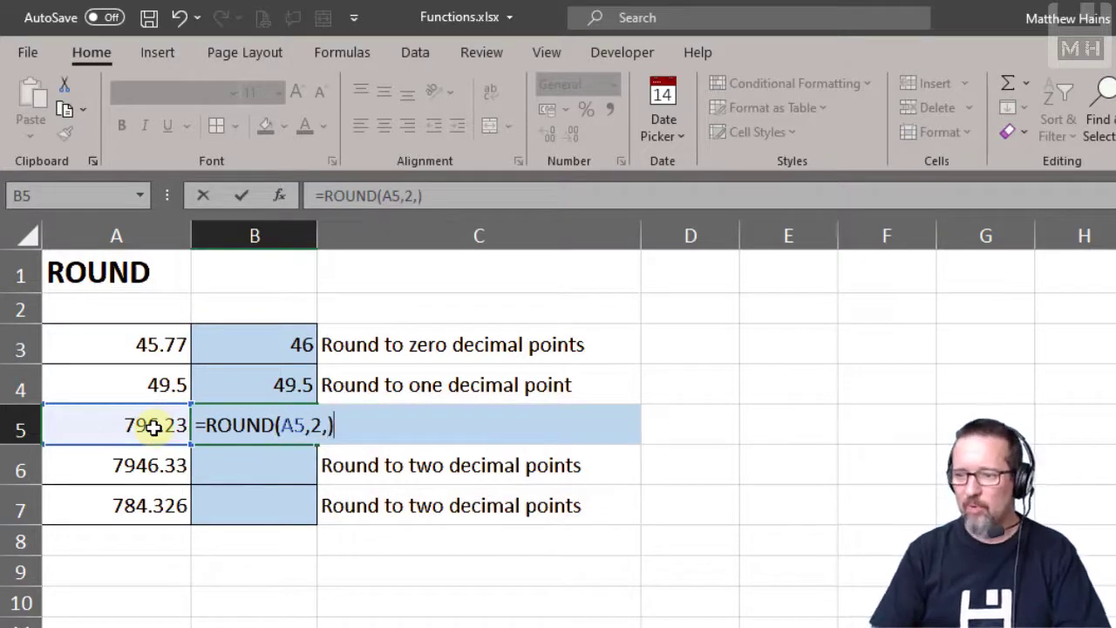
key(BackSpace)
key(BackSpace)
text())
key(Return)
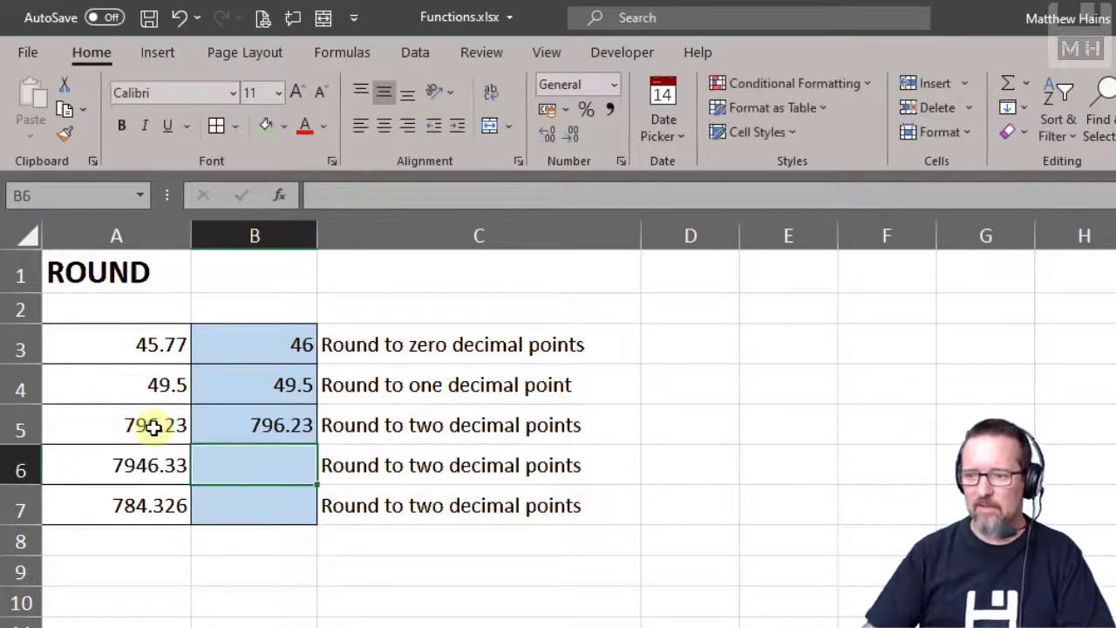
Fill B5's two-decimal ROUND formula down to B7
click(279, 426)
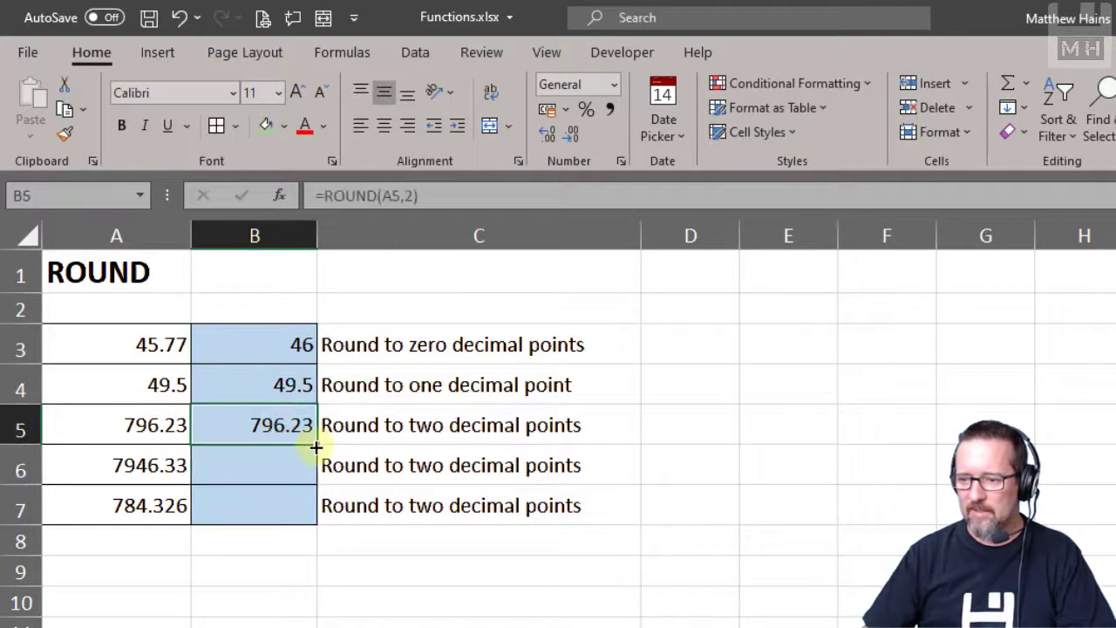
drag(316, 447, 314, 523)
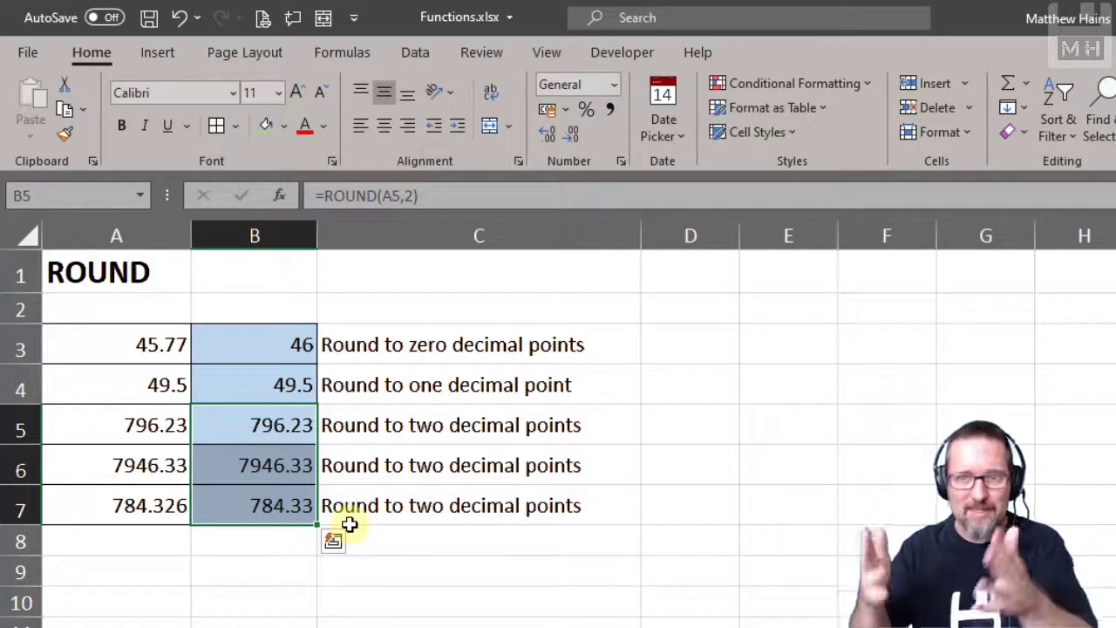
click(384, 538)
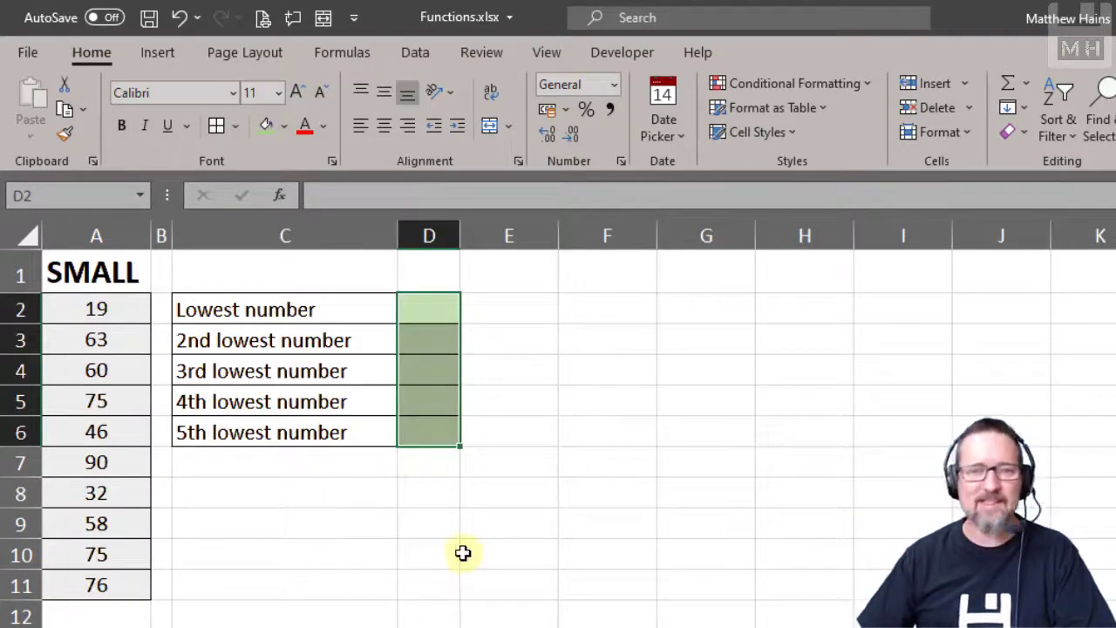
Enter =SMALL($A$2:$A$11,1) in D2 to return the lowest number, 7
click(422, 307)
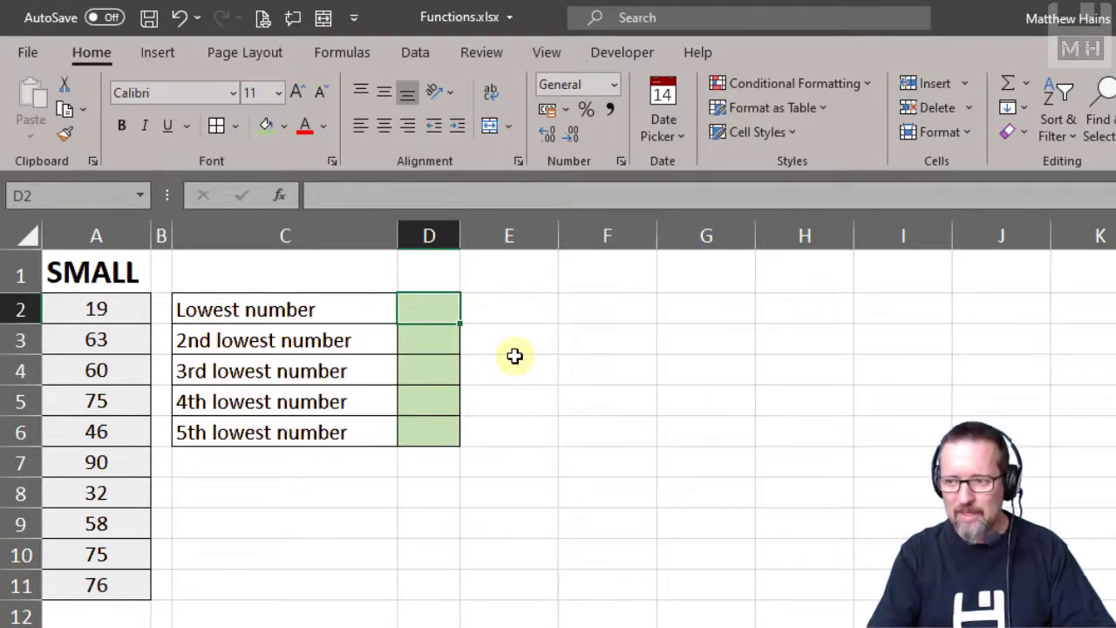
text(=)
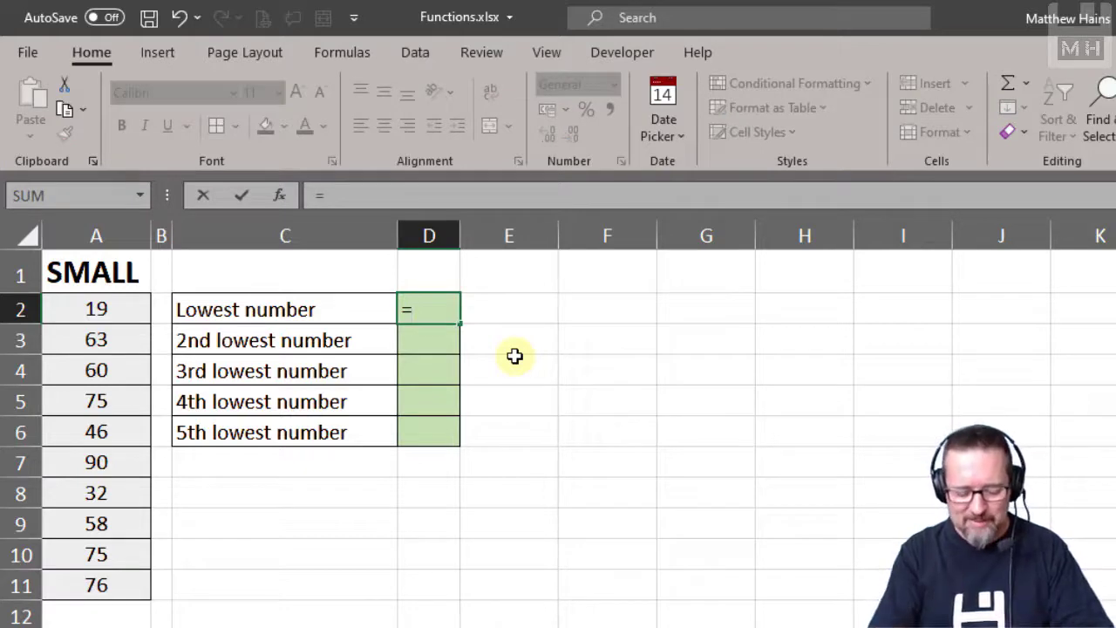
text(smale)
key(BackSpace)
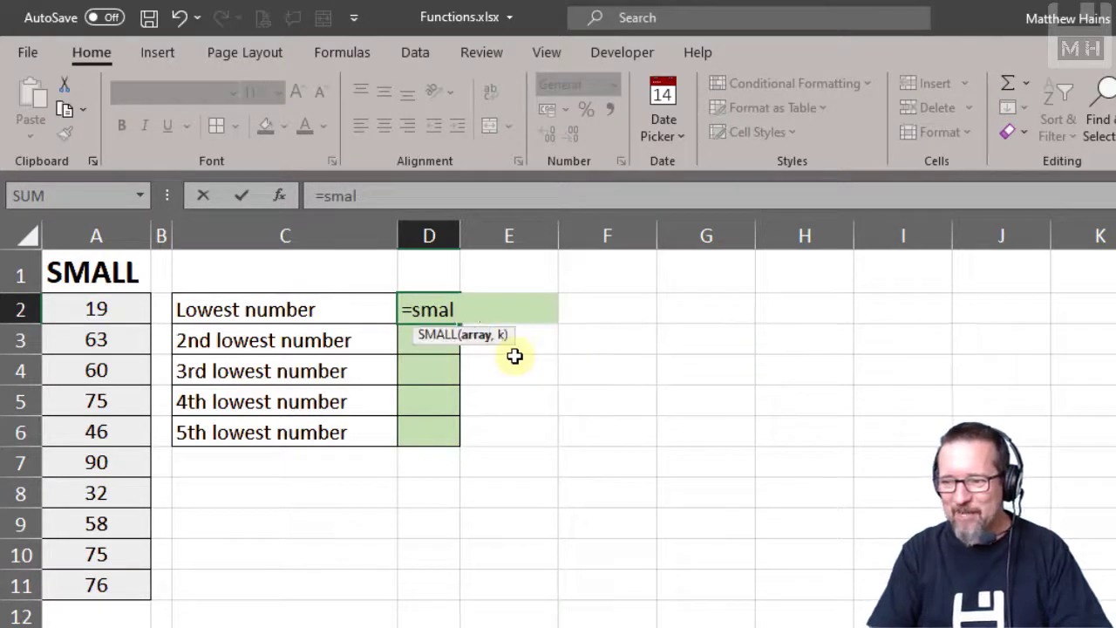
key(Tab)
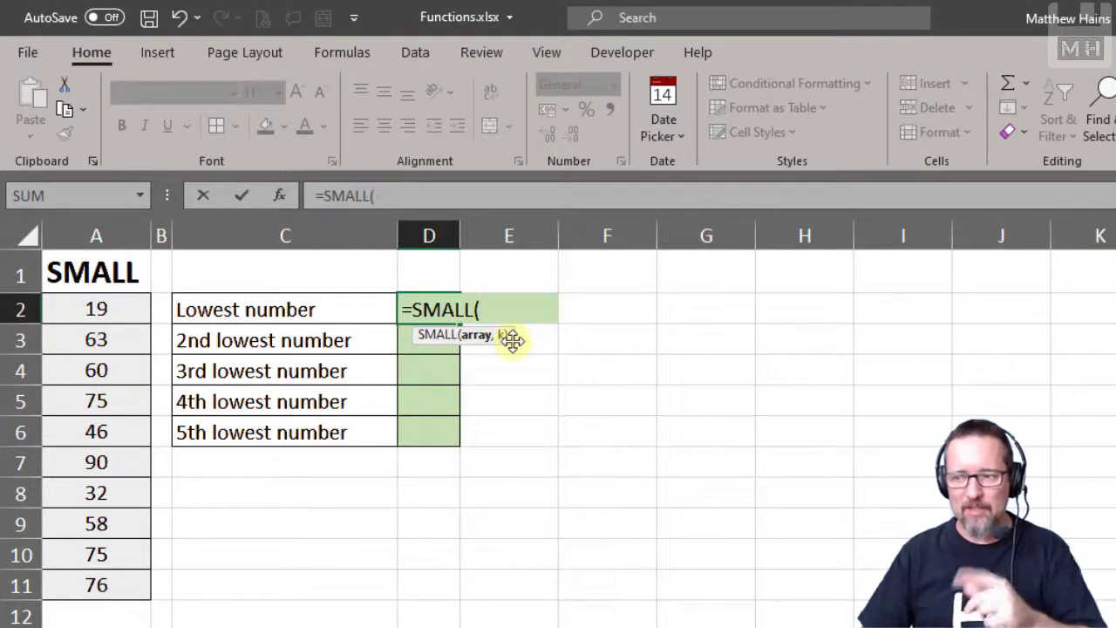
drag(97, 308, 91, 584)
key(F4)
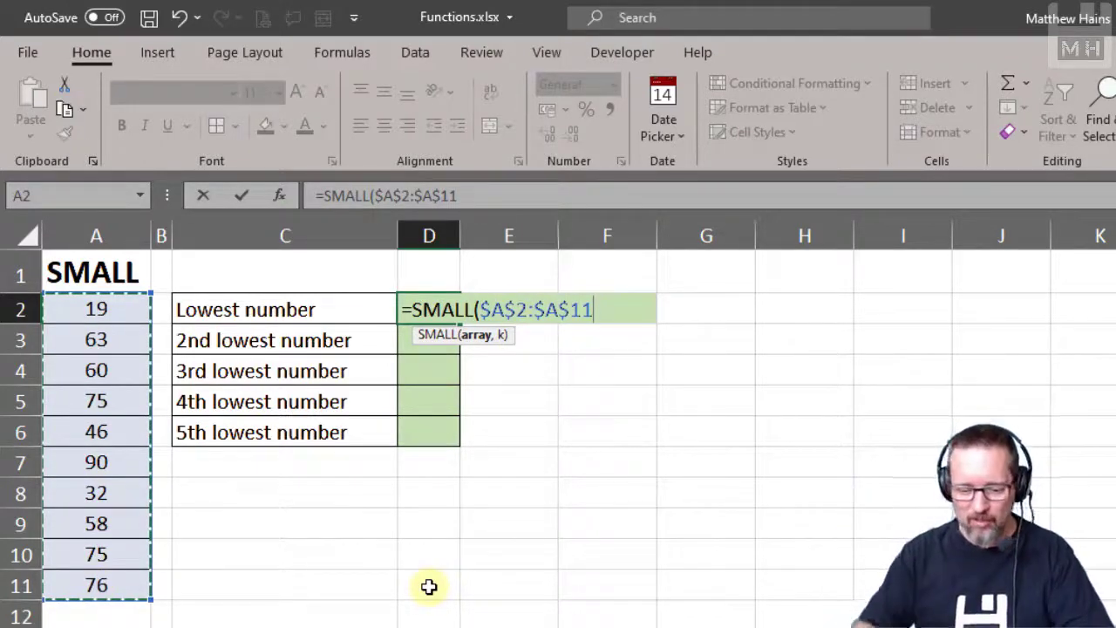
text(,)
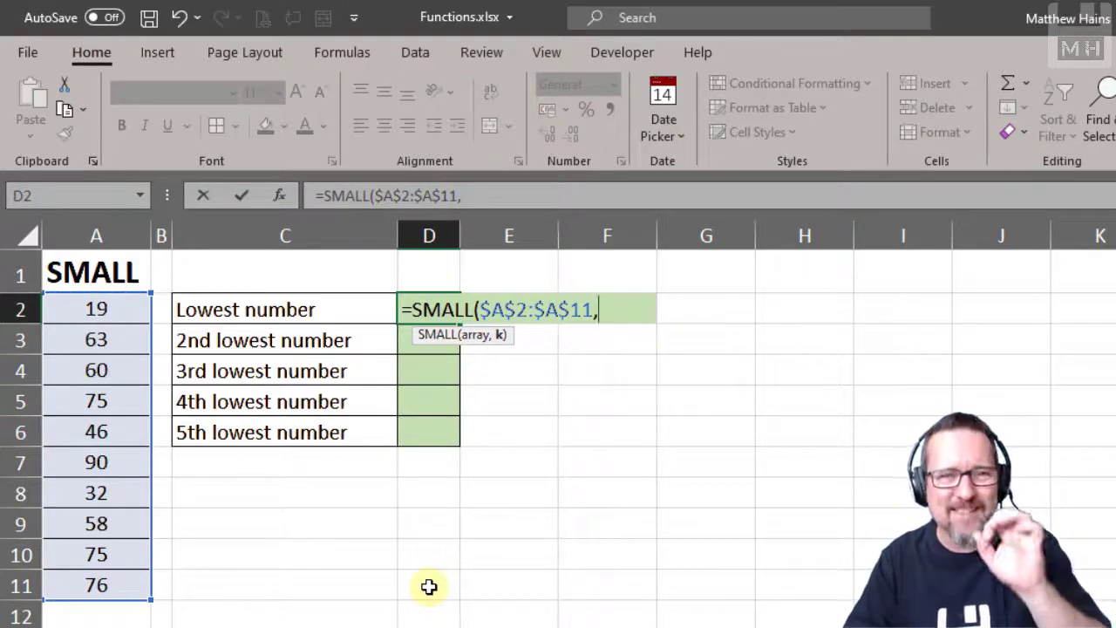
text(1)
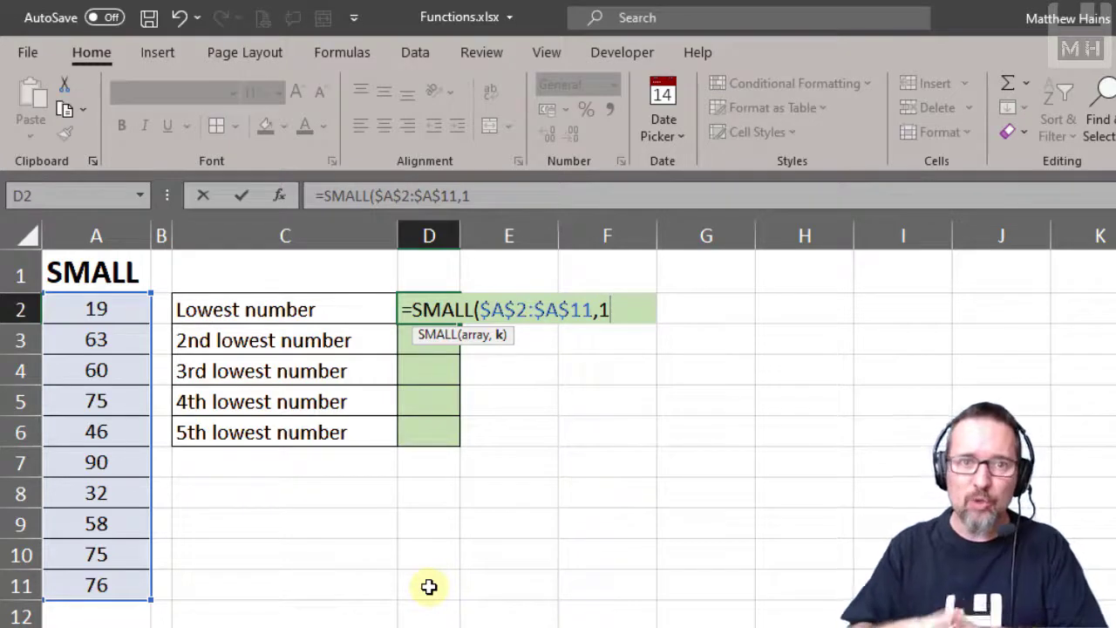
text())
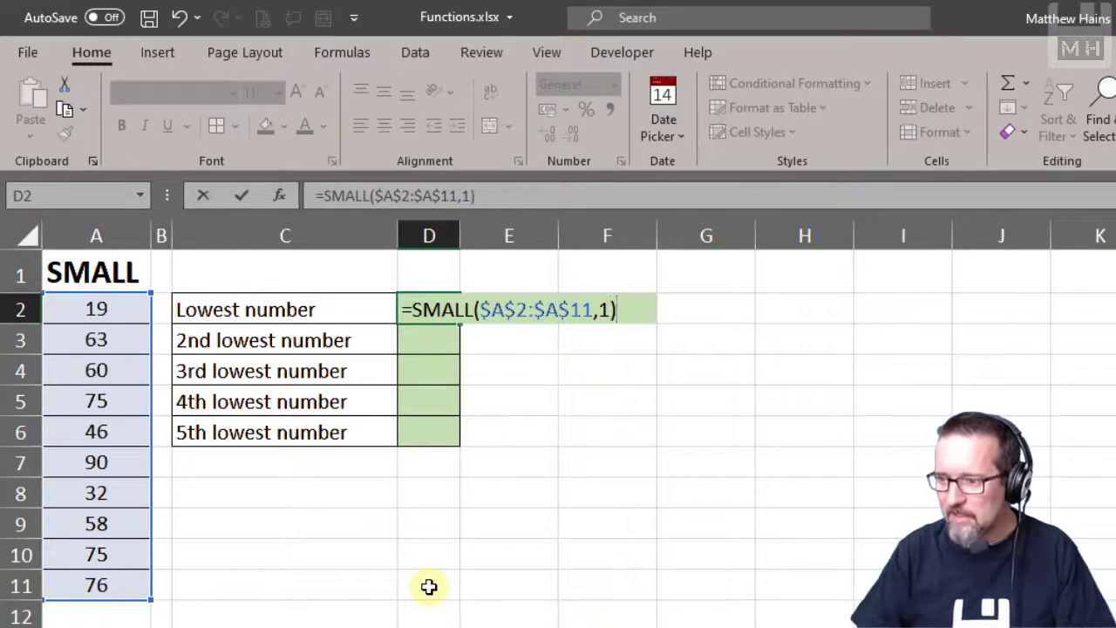
key(Return)
Re-edit D2's SMALL formula and recommit it with Ctrl+Enter
key(Up)
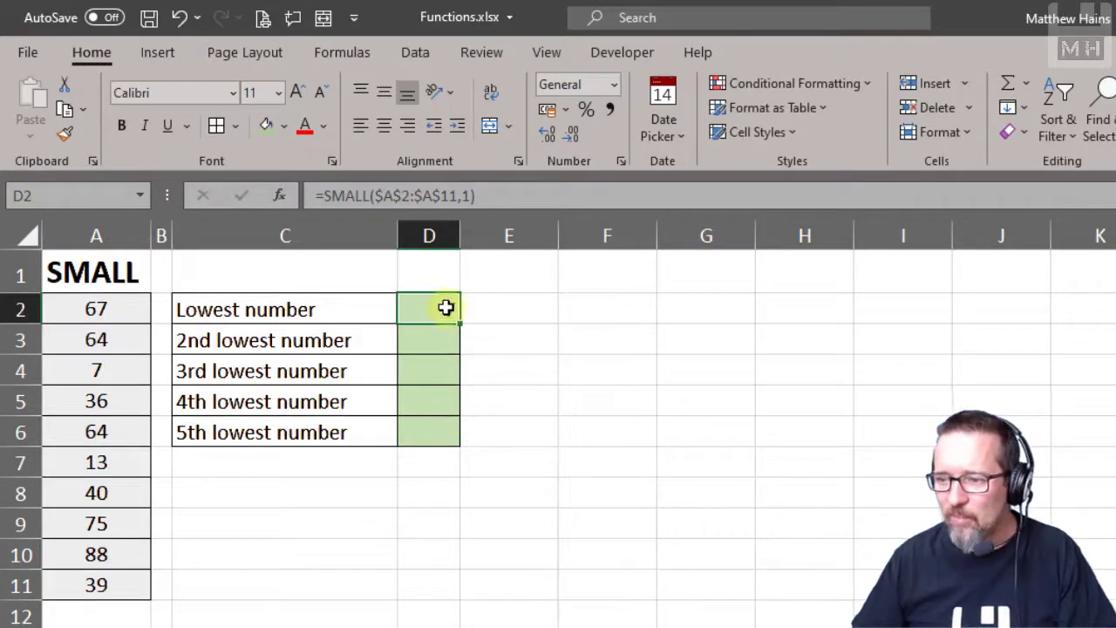
click(319, 192)
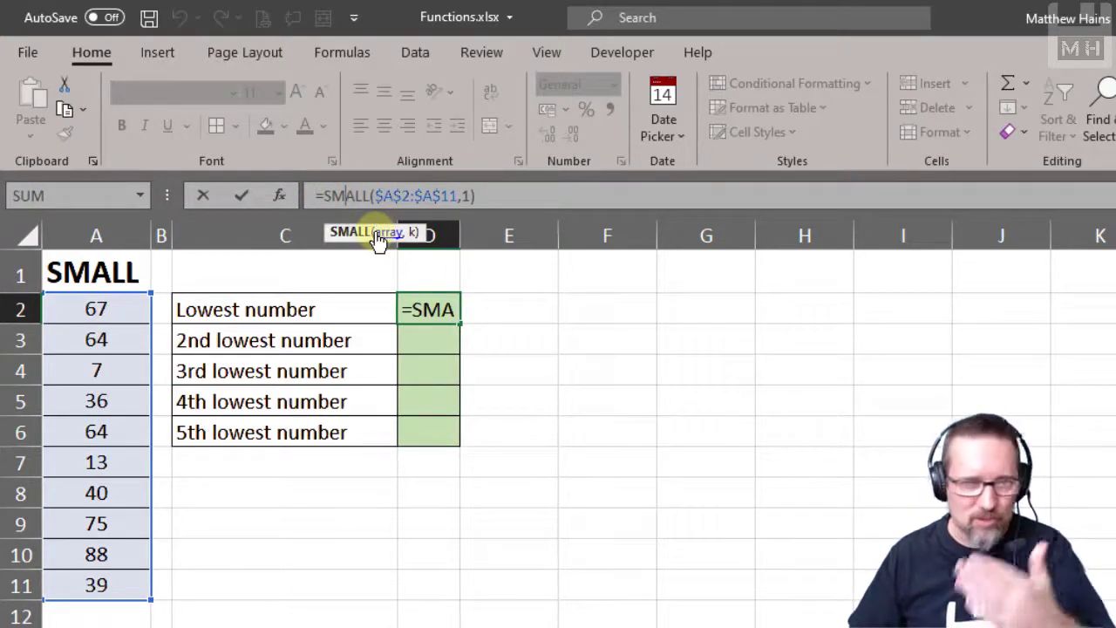
click(468, 196)
text(1)
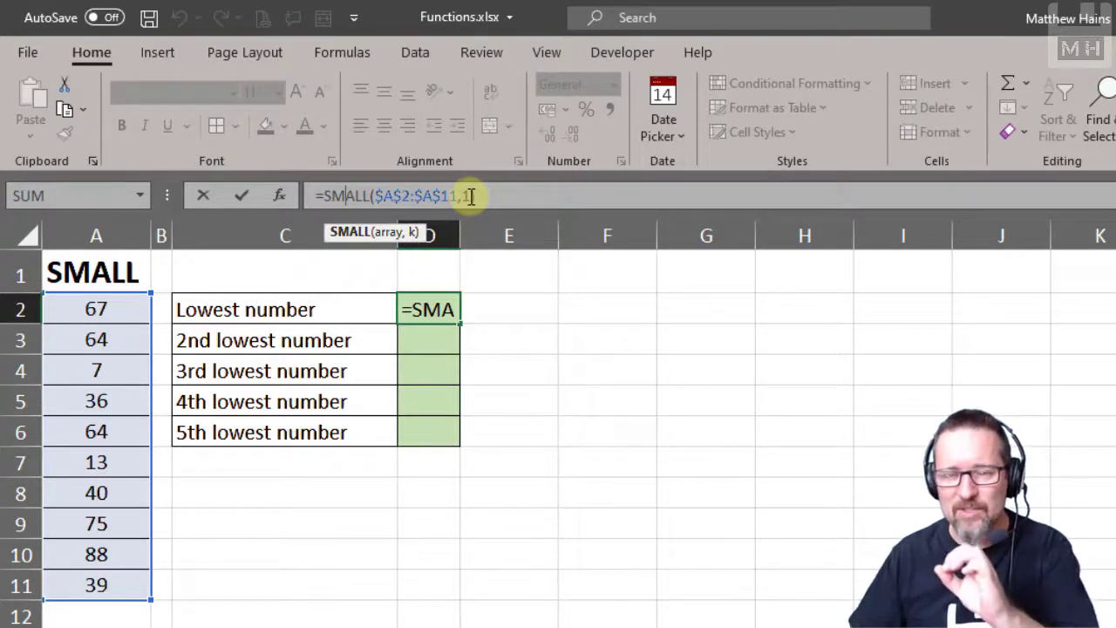
key(ctrl+Return)
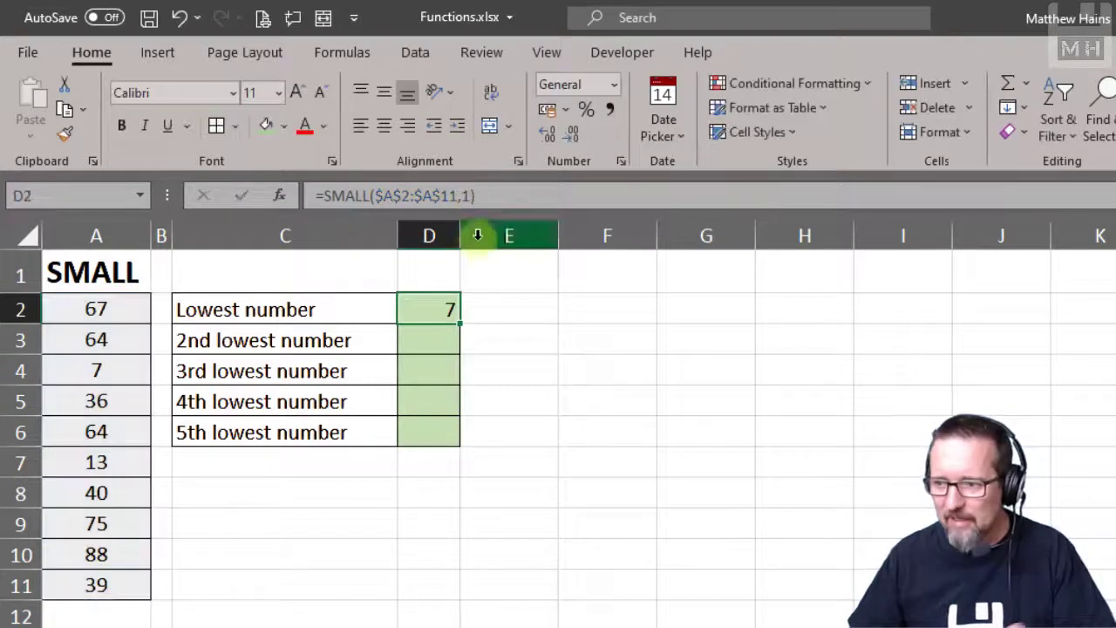
Enter =SMALL($A$2:$A$11,2) in D3 for the 2nd lowest number
click(436, 341)
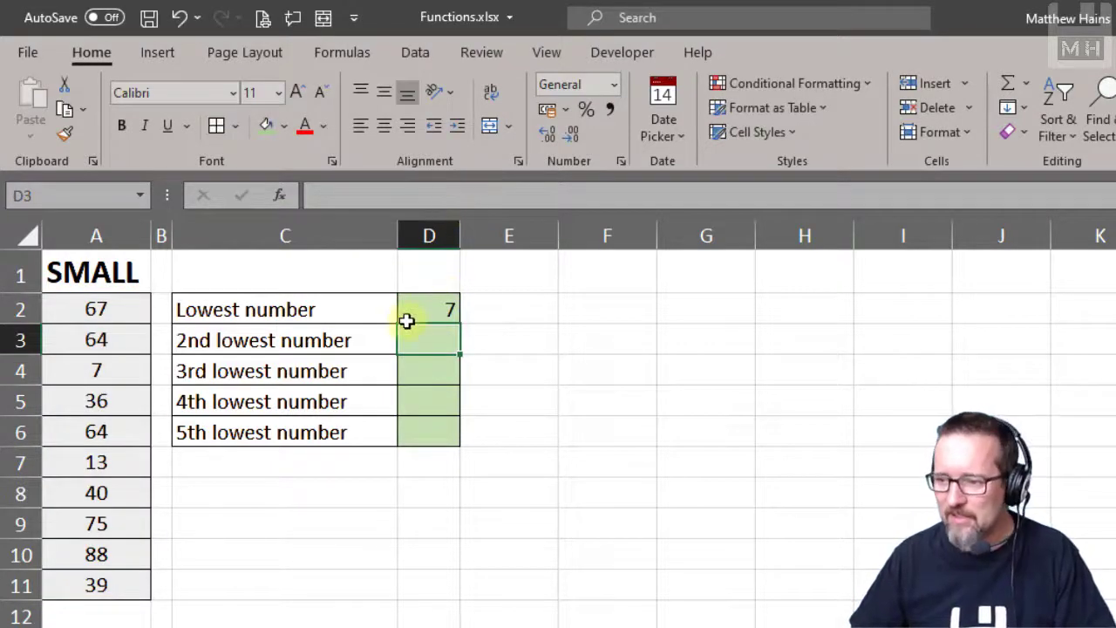
text(=small)
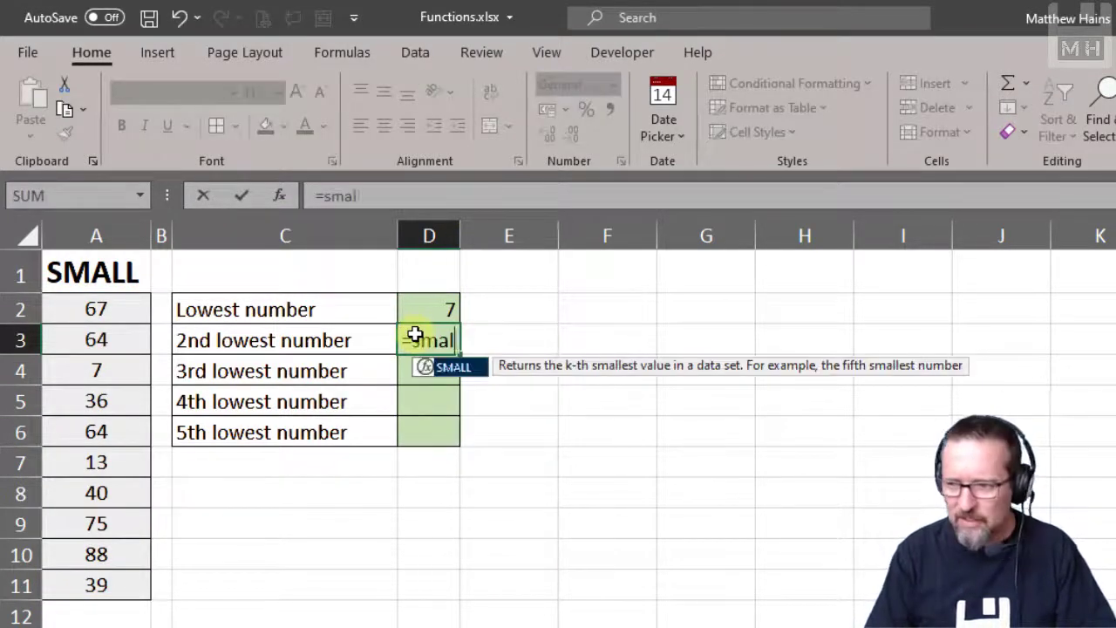
key(Tab)
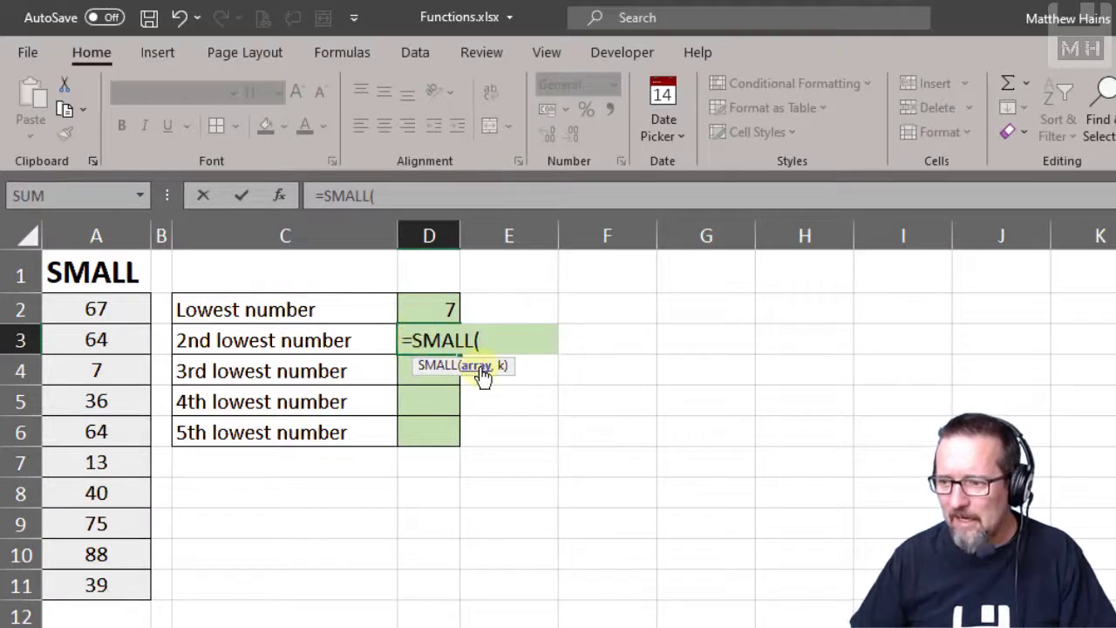
drag(111, 506, 110, 583)
key(F4)
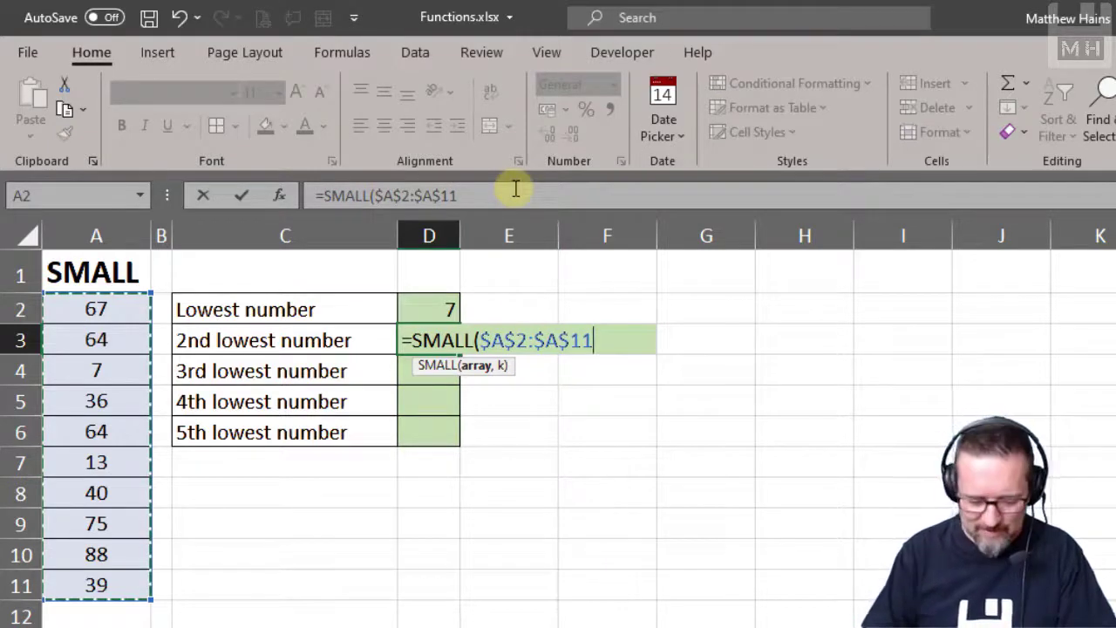
text(,)
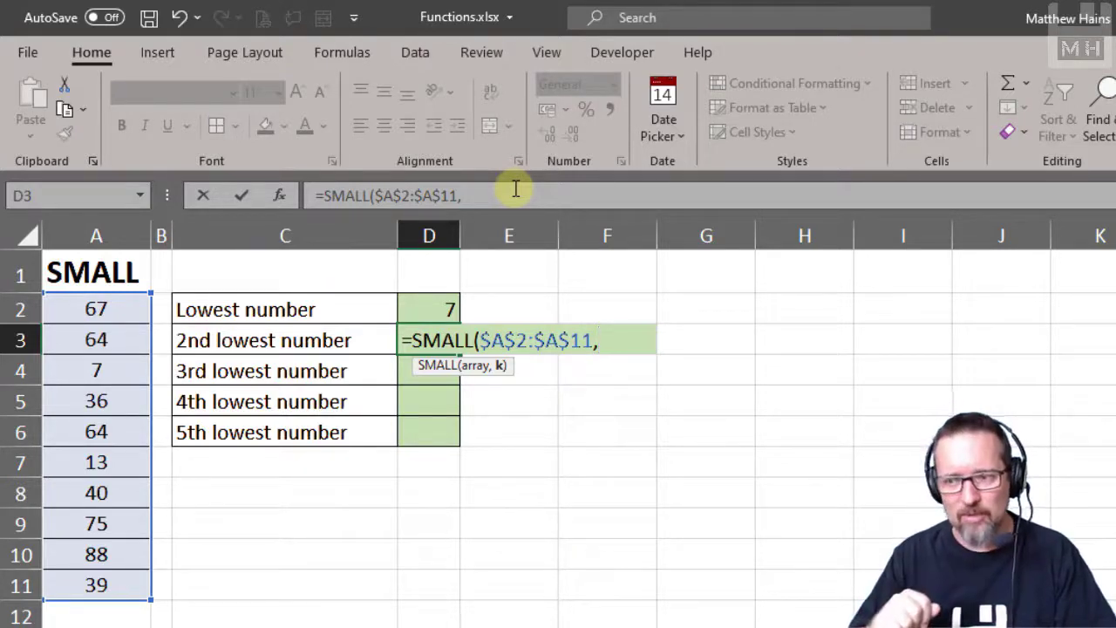
text(2)
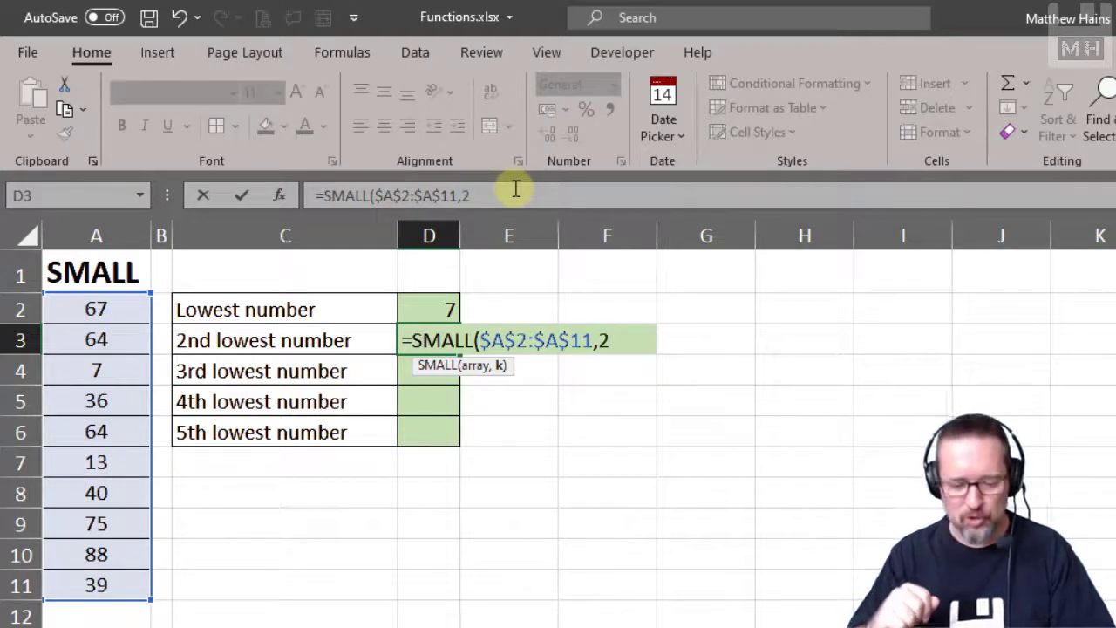
text())
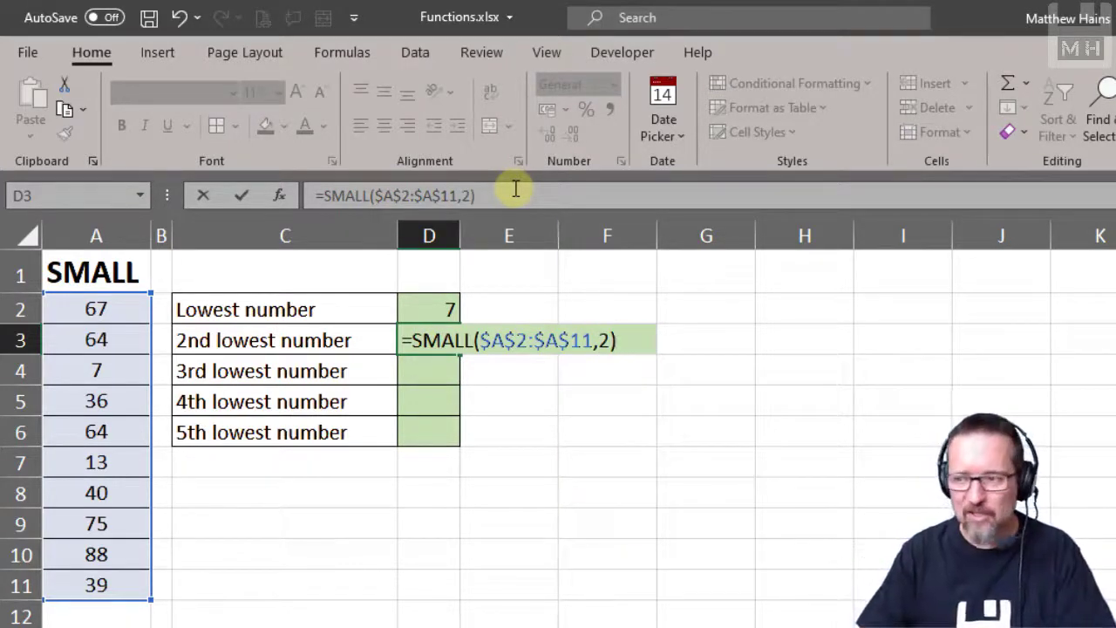
key(Return)
key(Up)
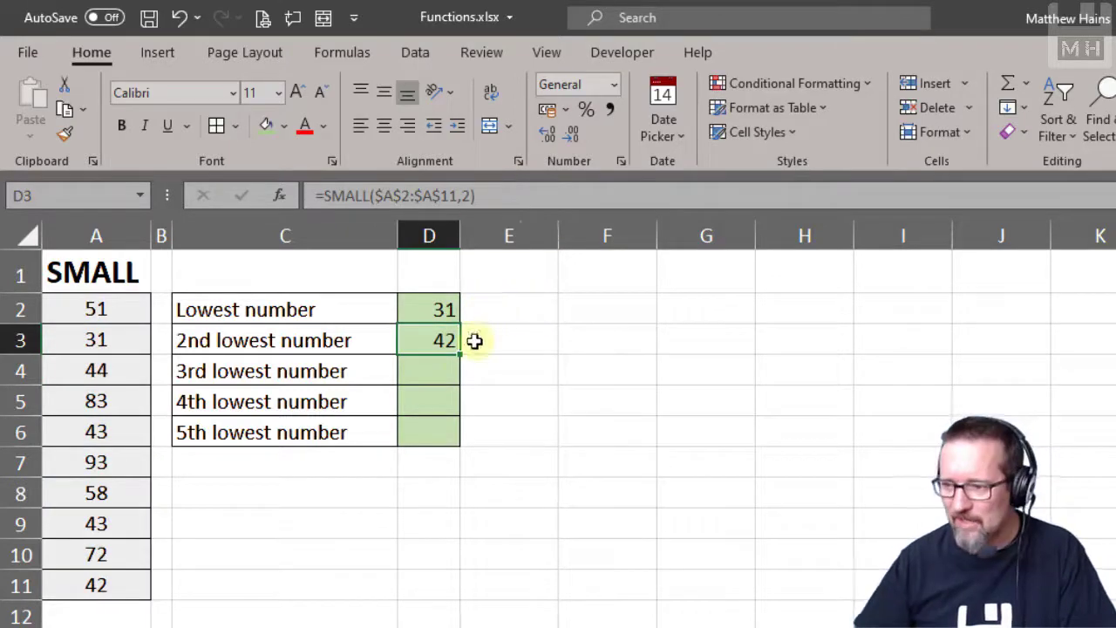
Fill D3's formula down to D6 and change D4's k to 3
drag(462, 356, 449, 432)
click(431, 339)
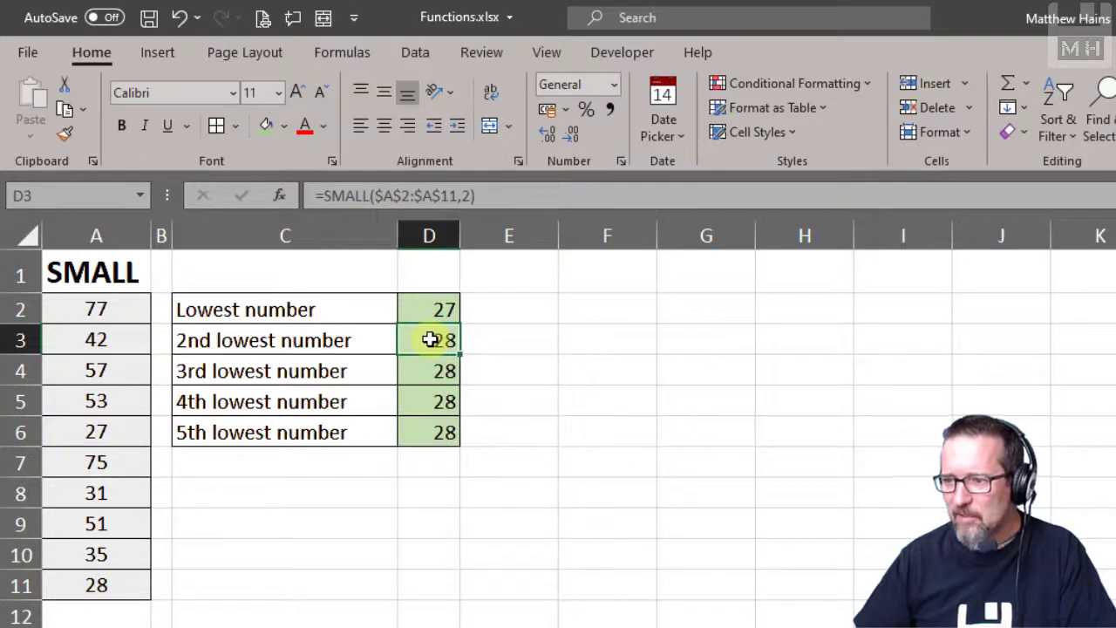
click(429, 371)
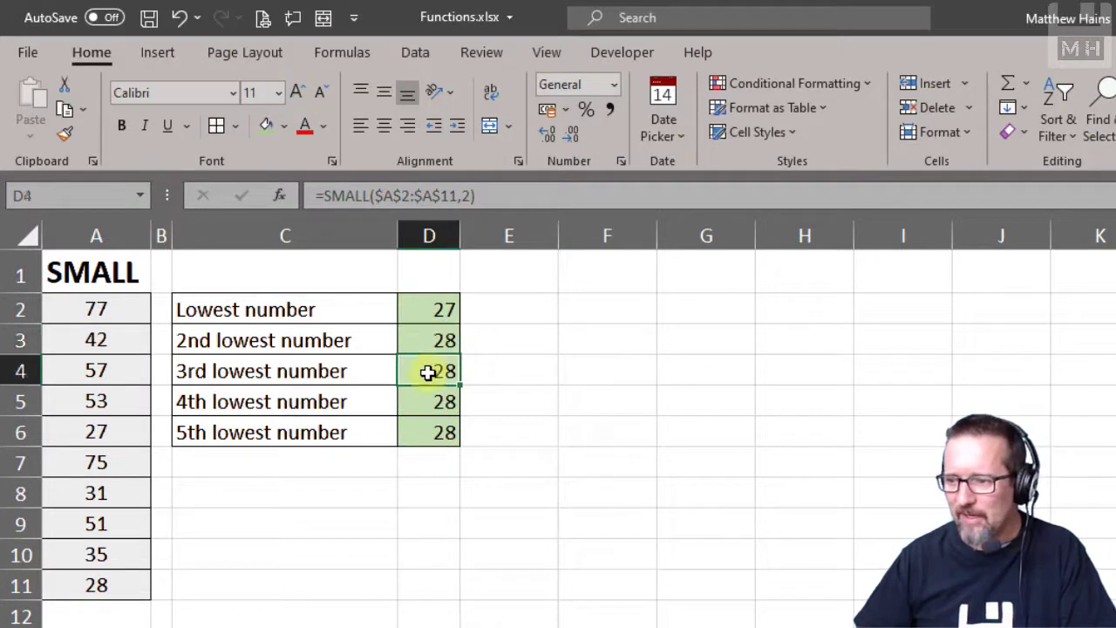
click(470, 194)
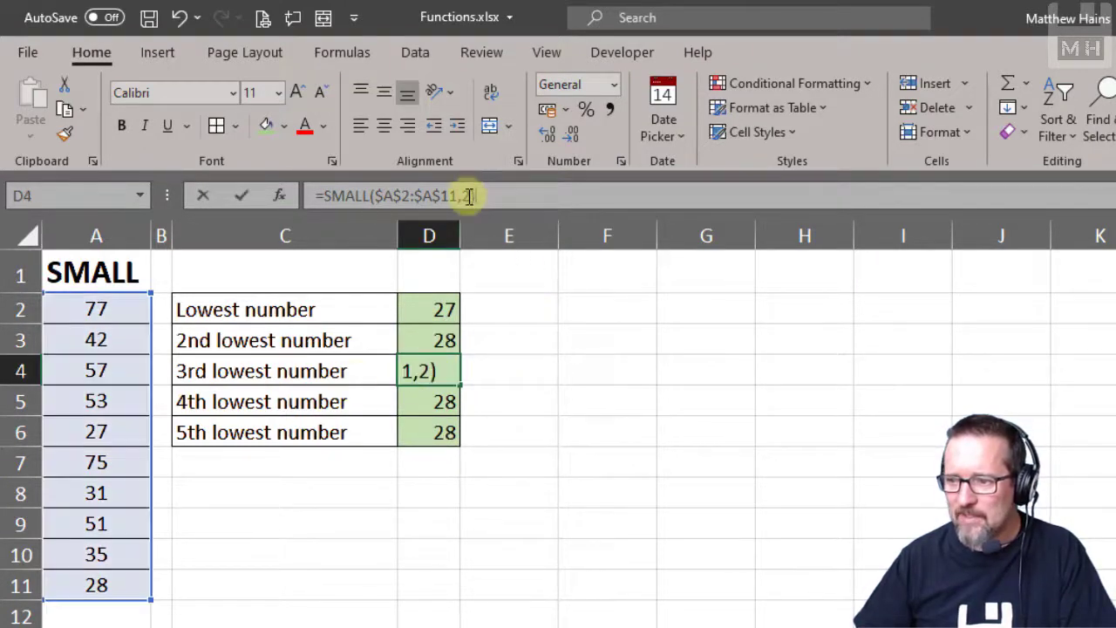
double_click(466, 194)
text(3)
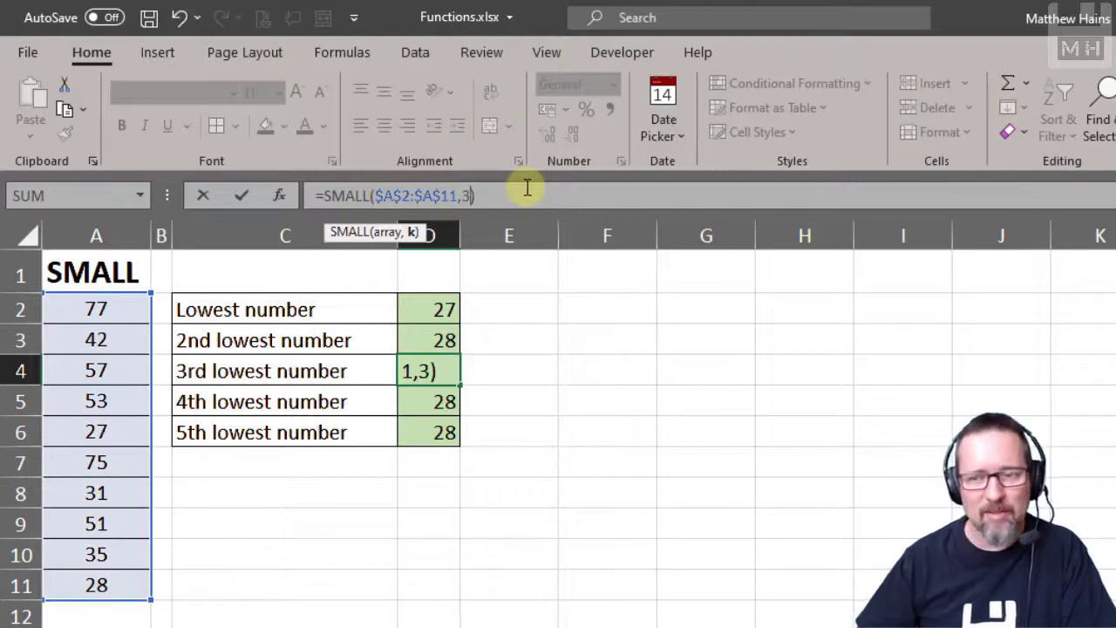
key(Return)
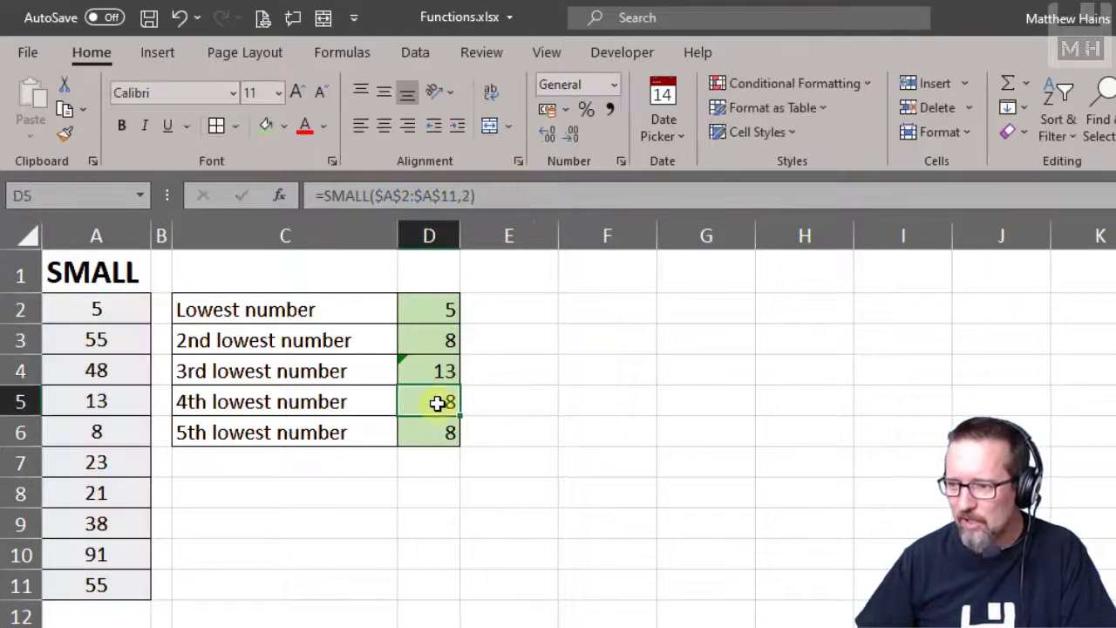
Change k to 4 in D5 and 5 in D6, dismissing the argument error
click(466, 195)
key(BackSpace)
text(4)
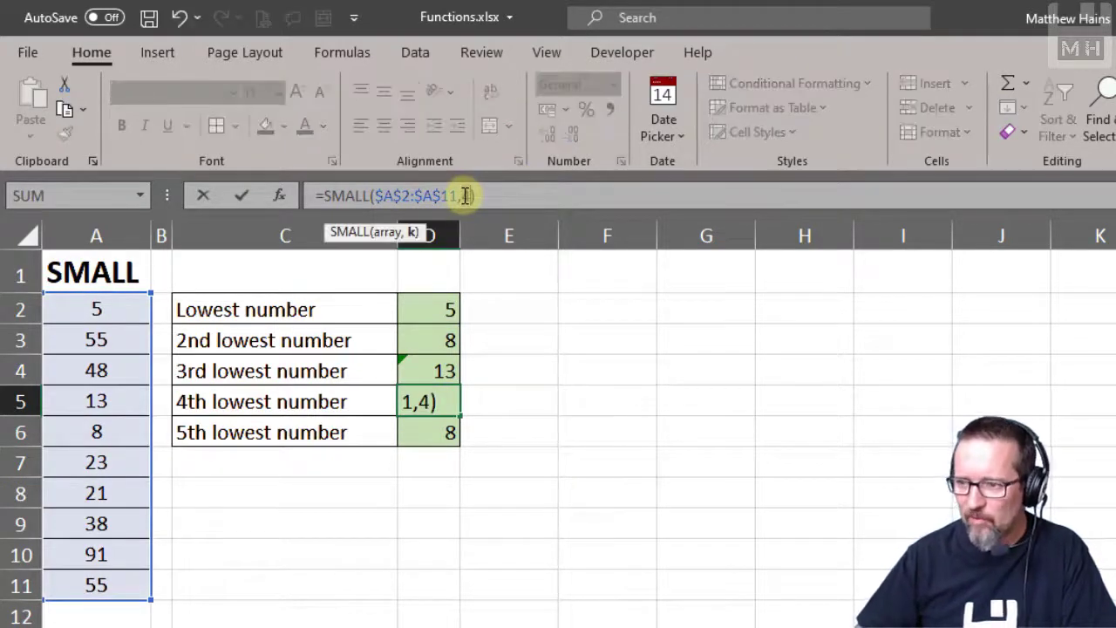
key(Return)
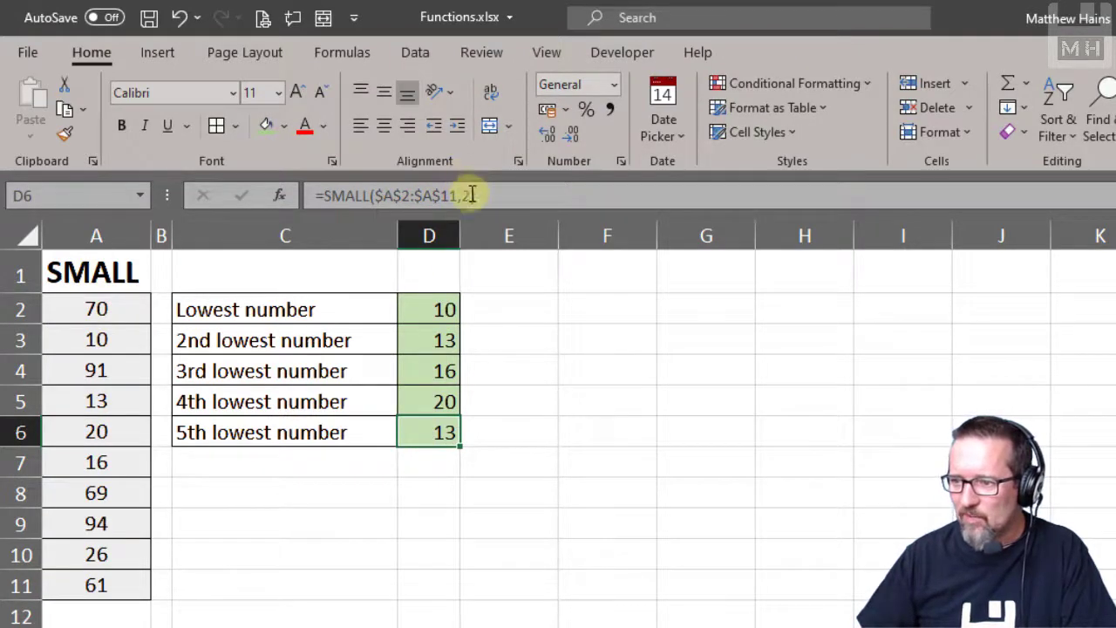
click(467, 195)
key(BackSpace)
text(5)
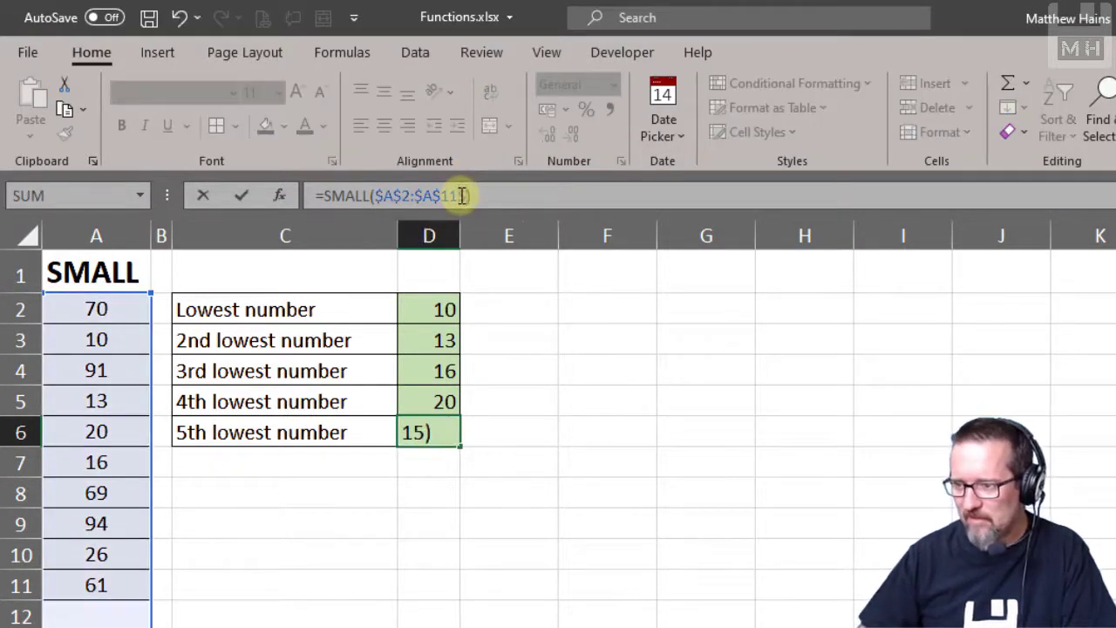
key(Return)
key(Return)
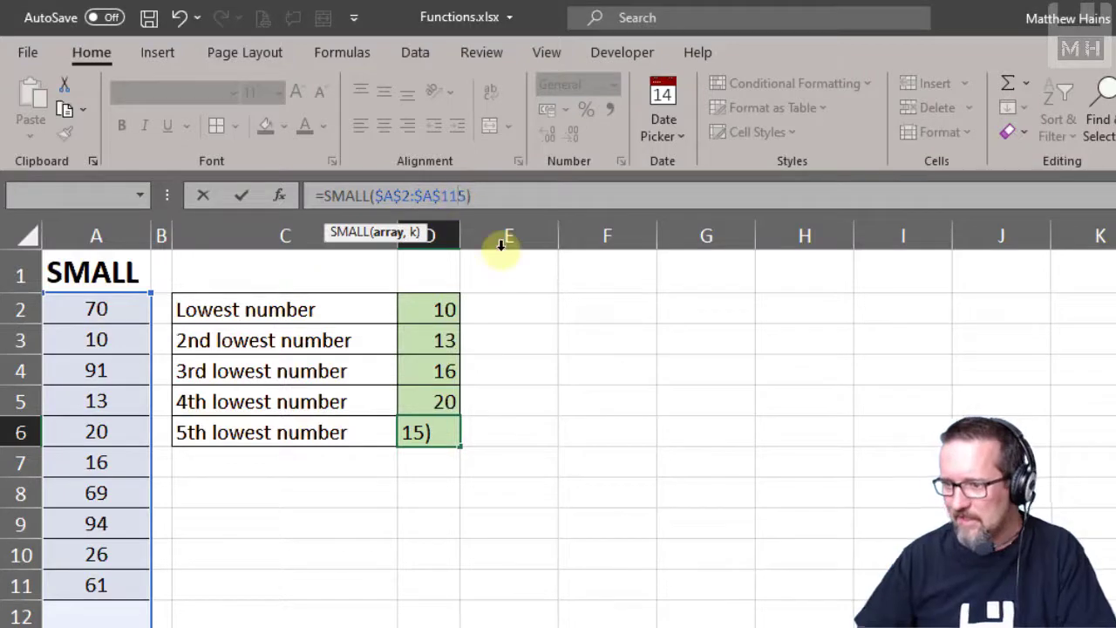
text(,)
key(Return)
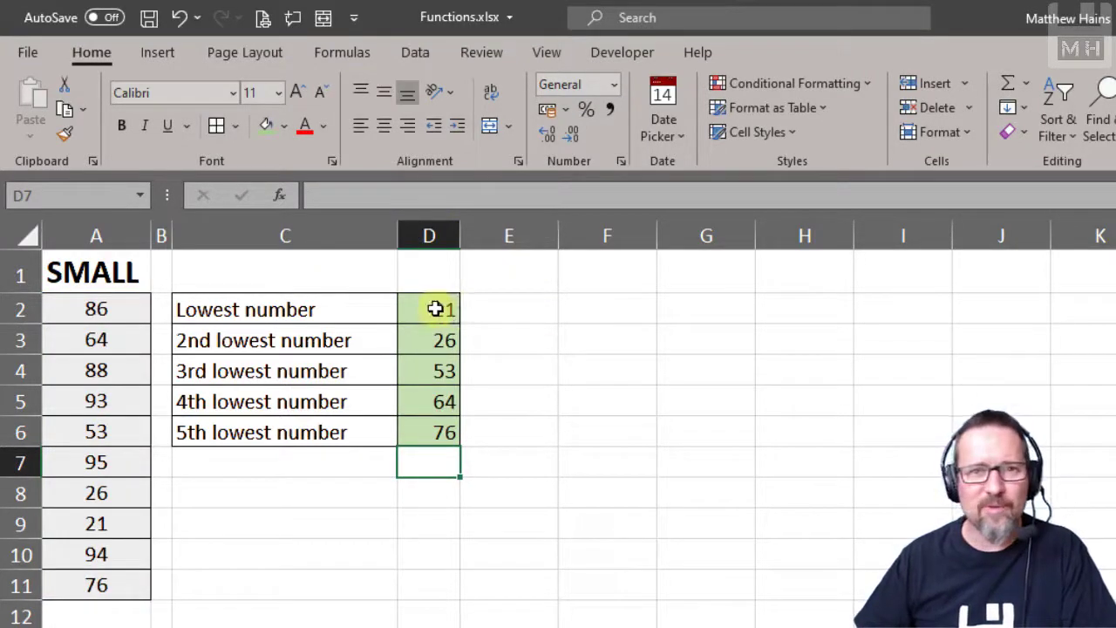
Inspect the formulas behind the random values in column A
click(89, 304)
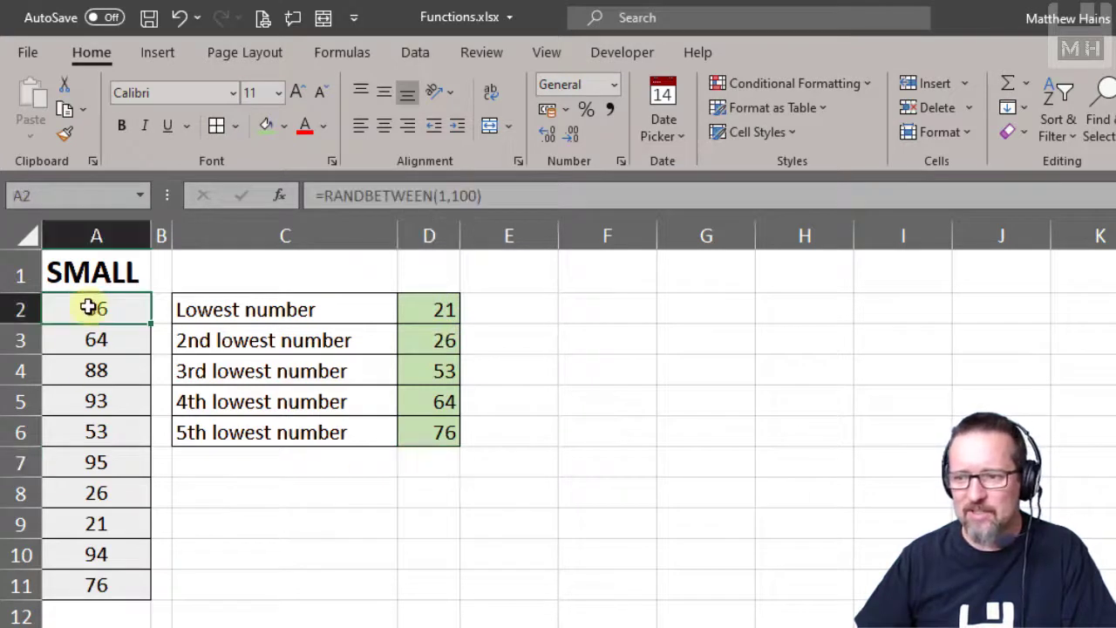
click(94, 340)
click(94, 431)
click(98, 550)
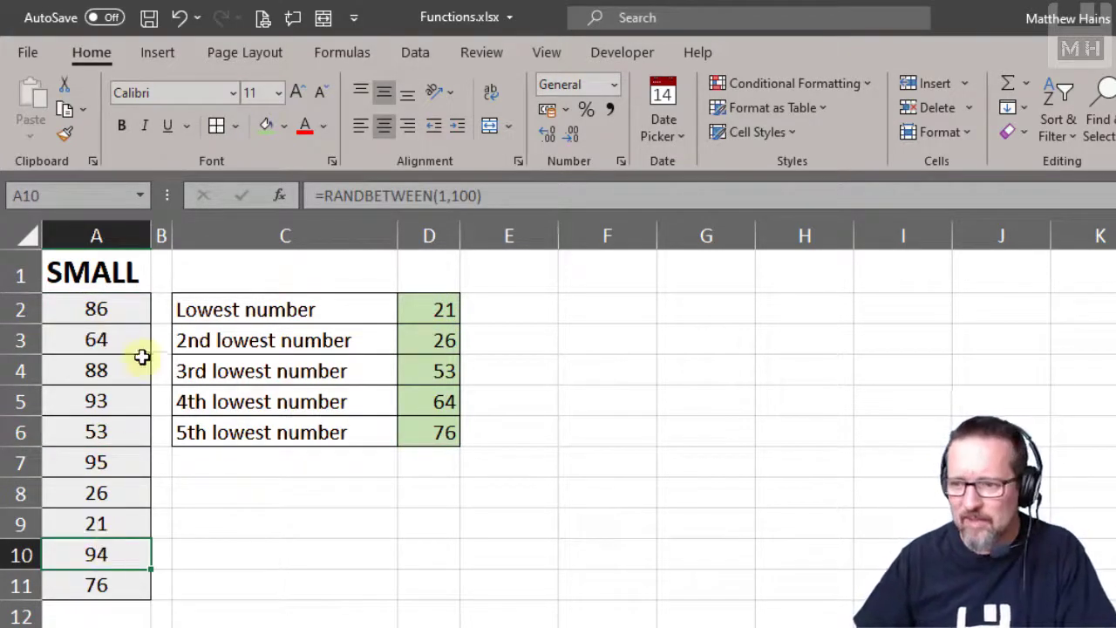
Review the lowest through 5th-lowest SMALL formulas in D2:D6
click(445, 308)
click(444, 339)
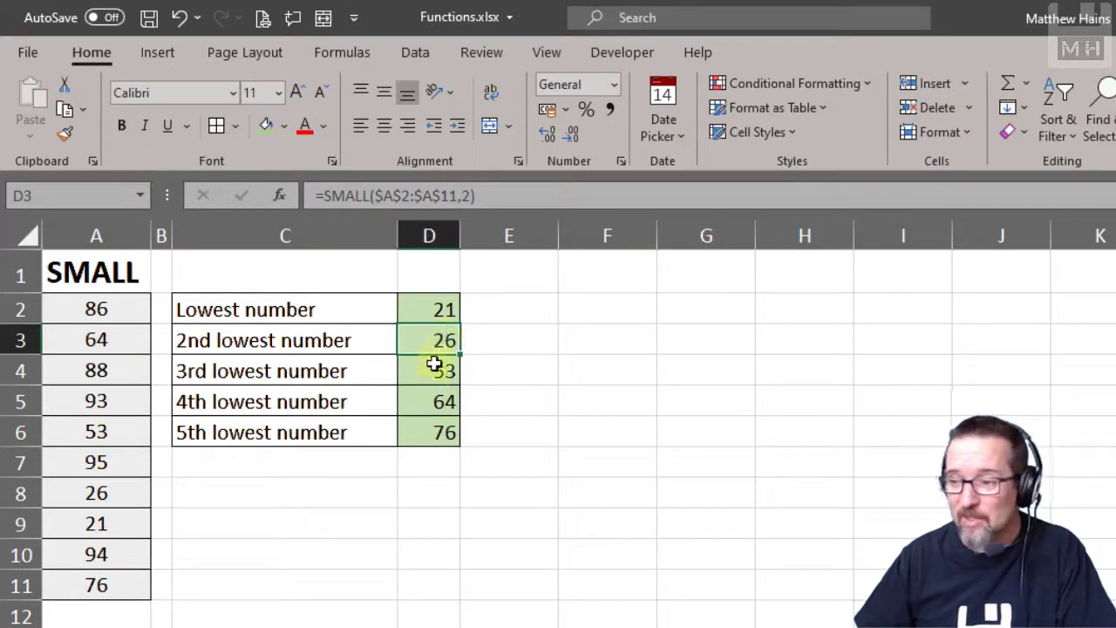
click(434, 366)
click(430, 399)
click(430, 428)
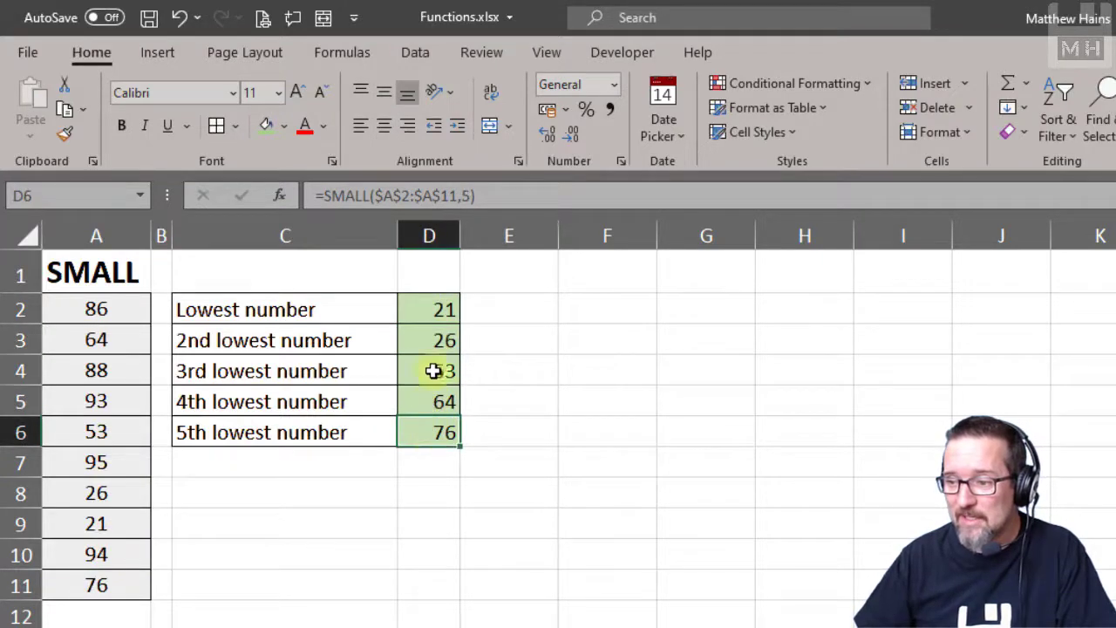
click(434, 311)
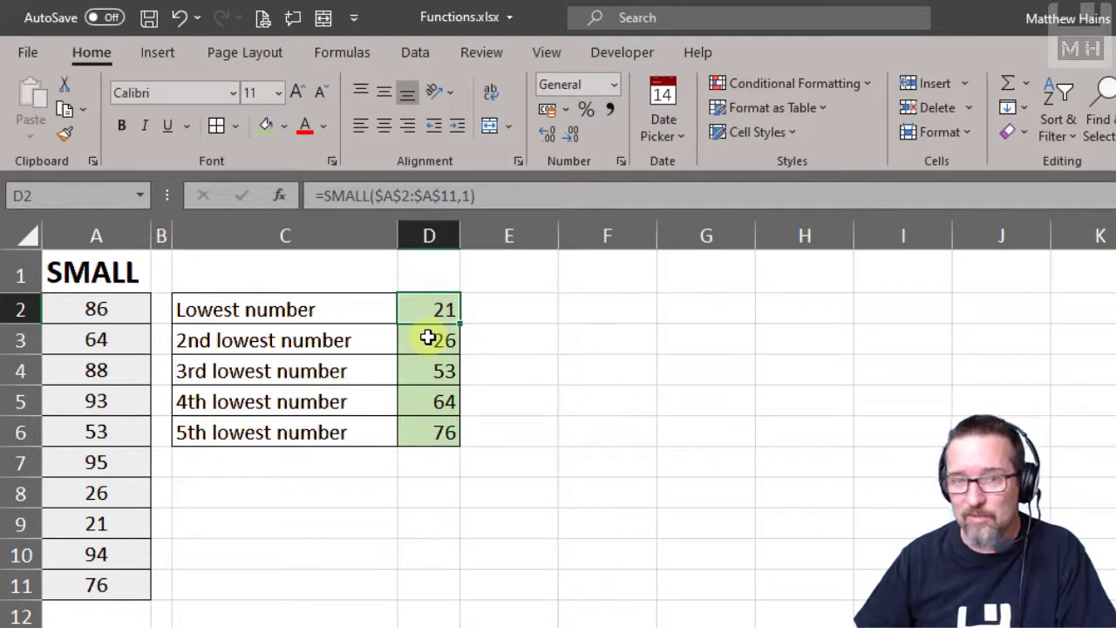
click(428, 338)
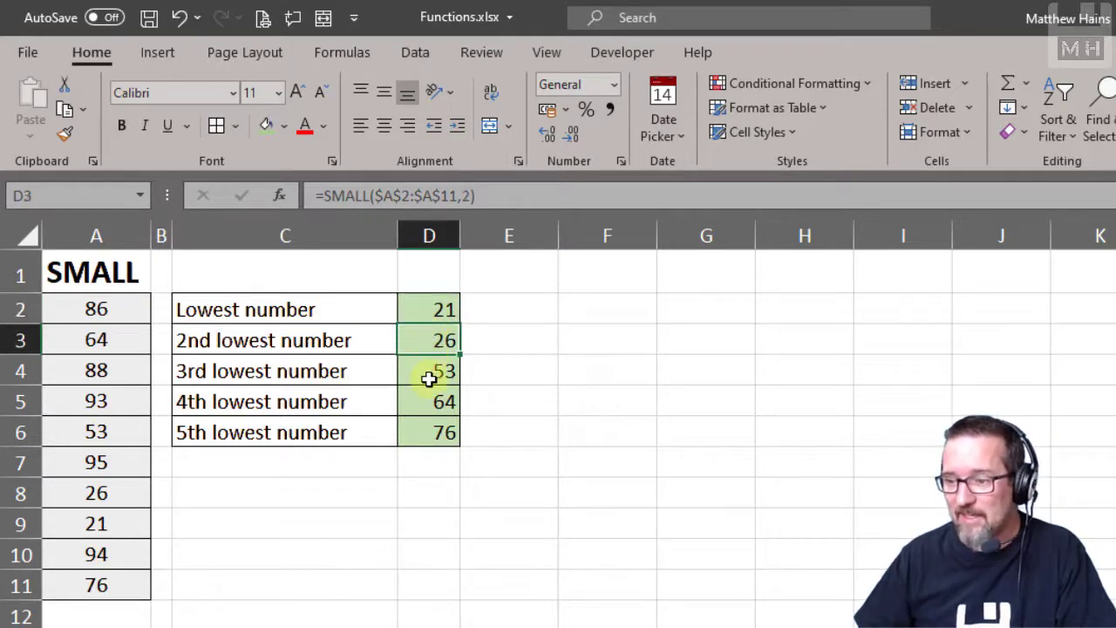
click(431, 372)
click(429, 400)
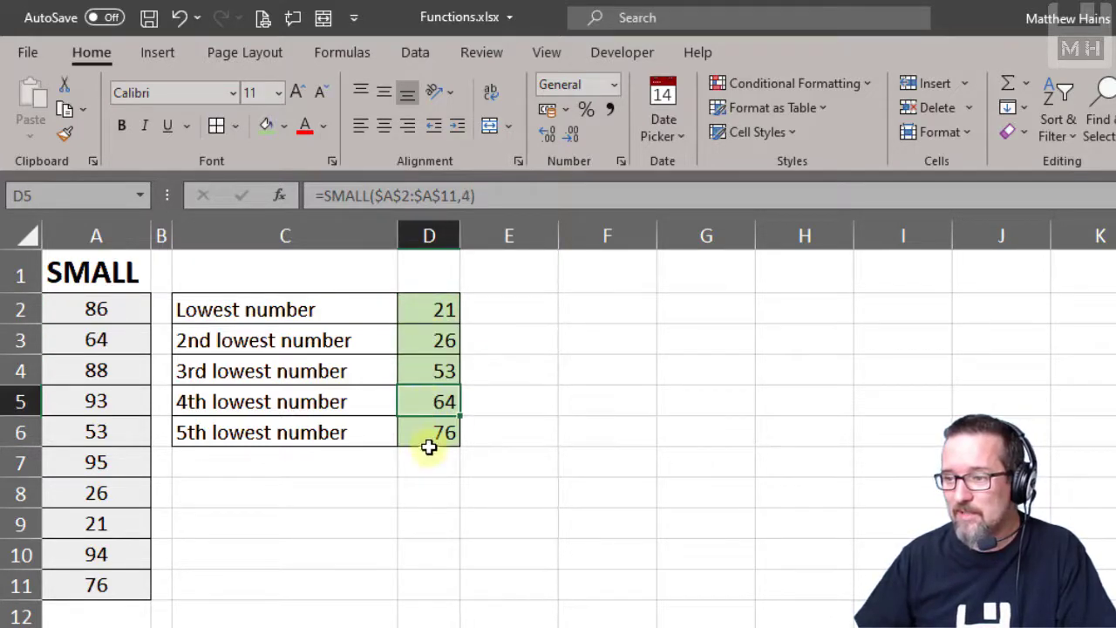
click(430, 444)
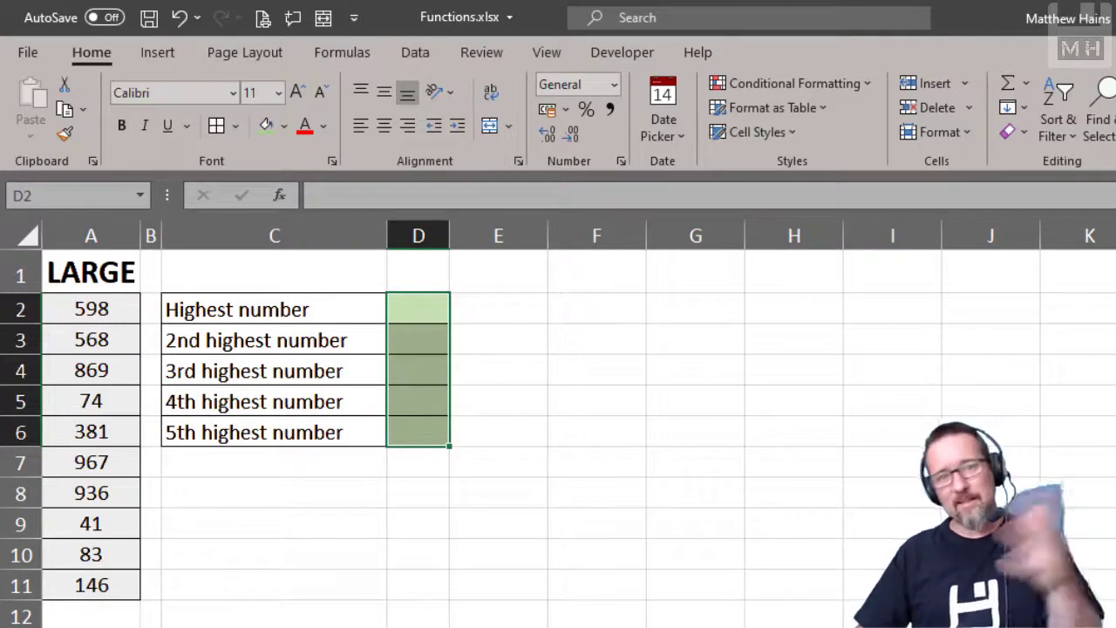
Enter =LARGE($A$2:$A$11,1) in D2, returning 927
click(419, 299)
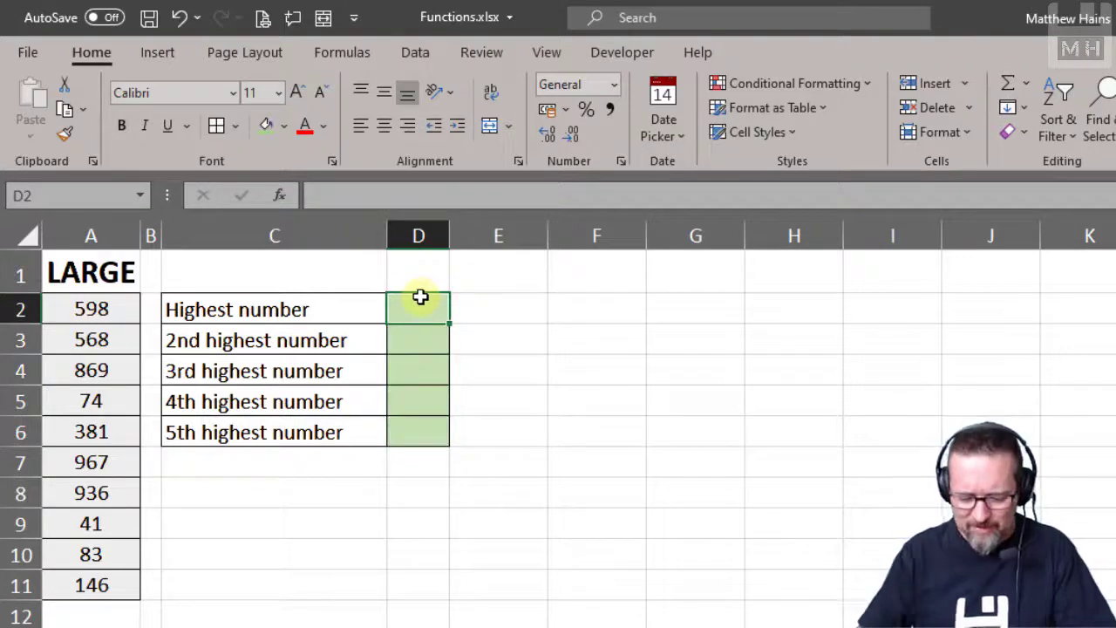
text(=large)
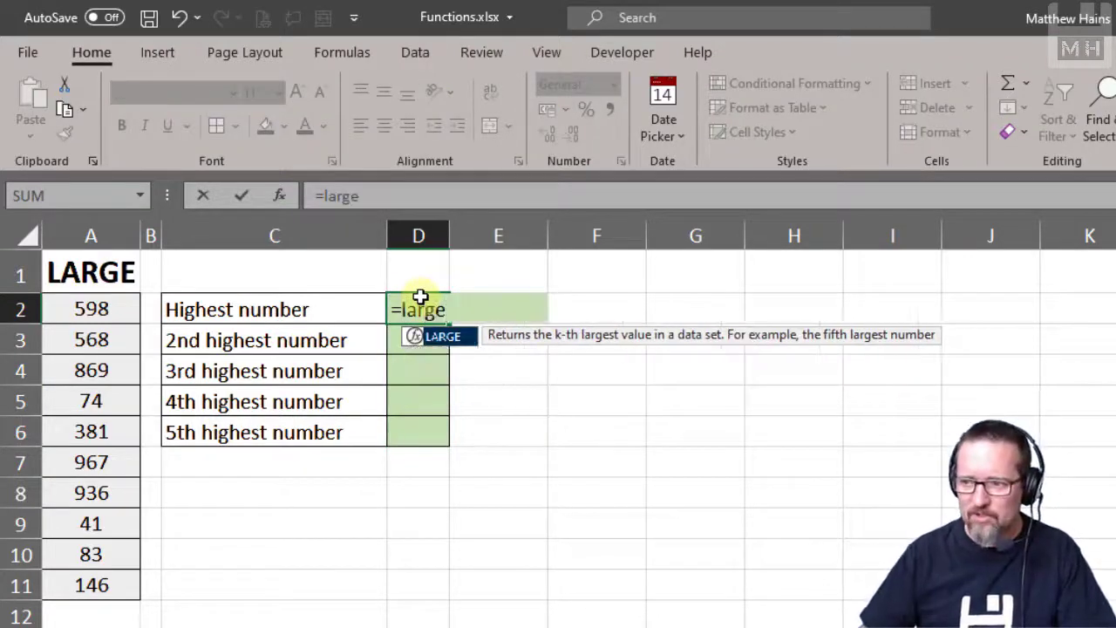
key(Tab)
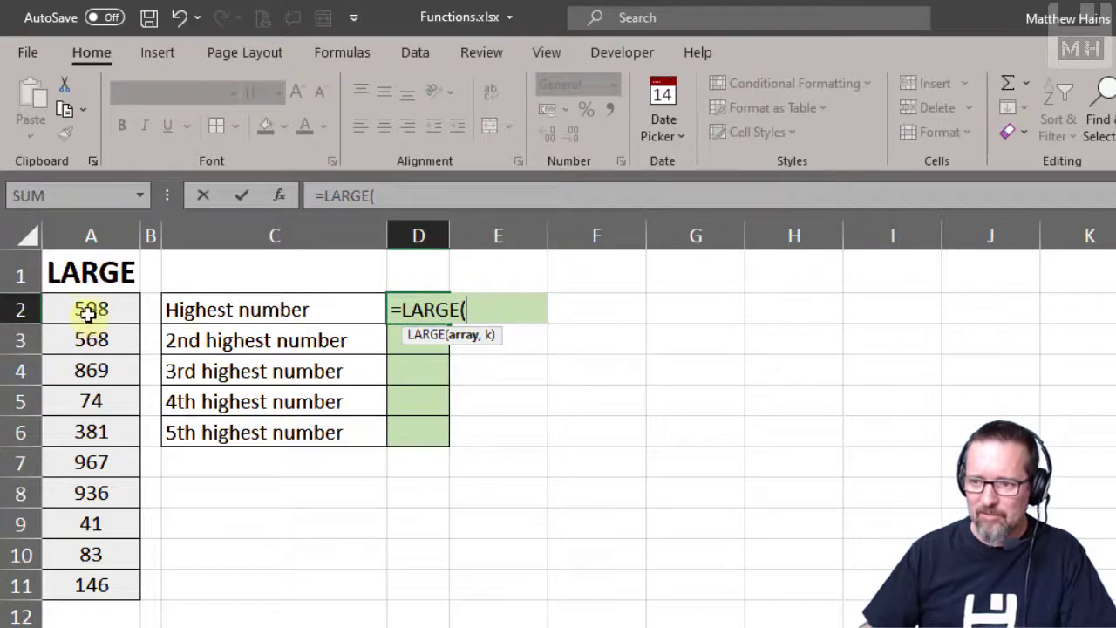
drag(89, 312, 78, 582)
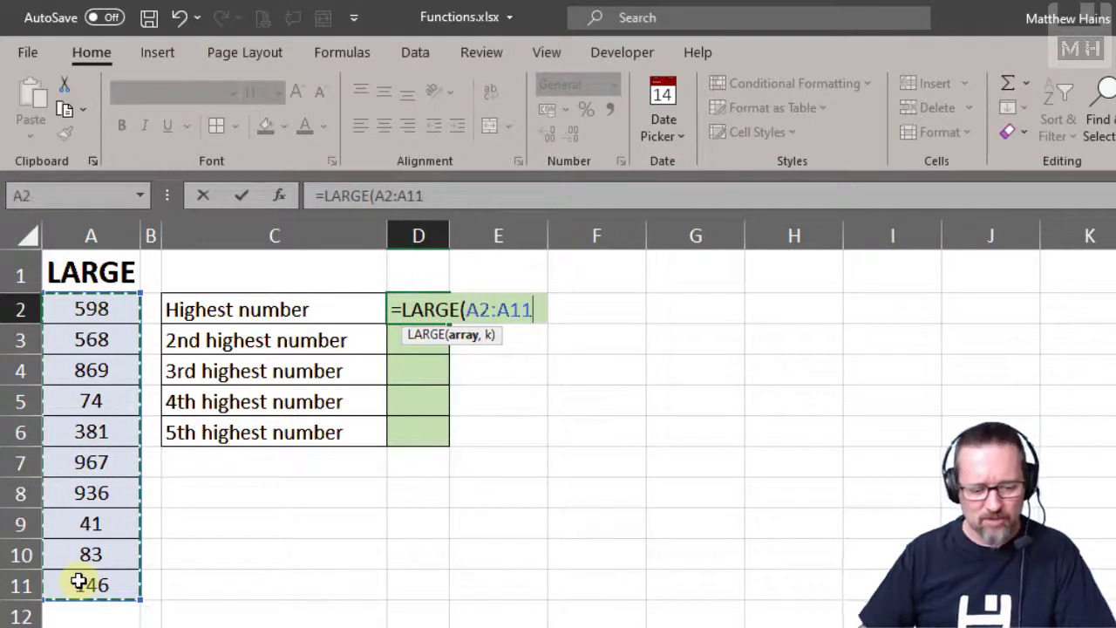
key(F4)
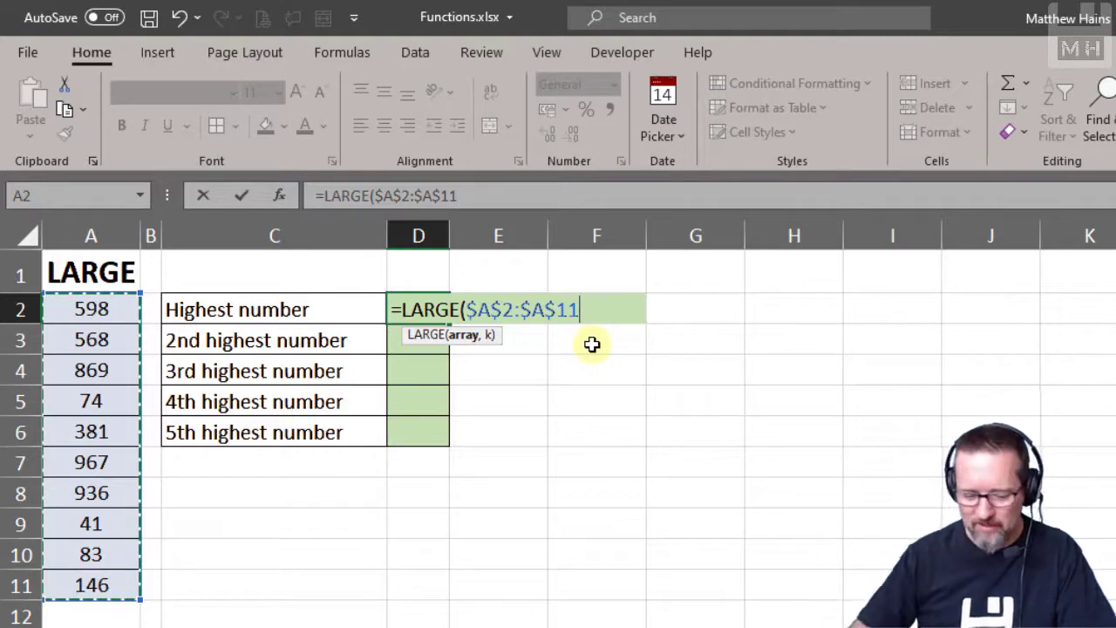
text(,)
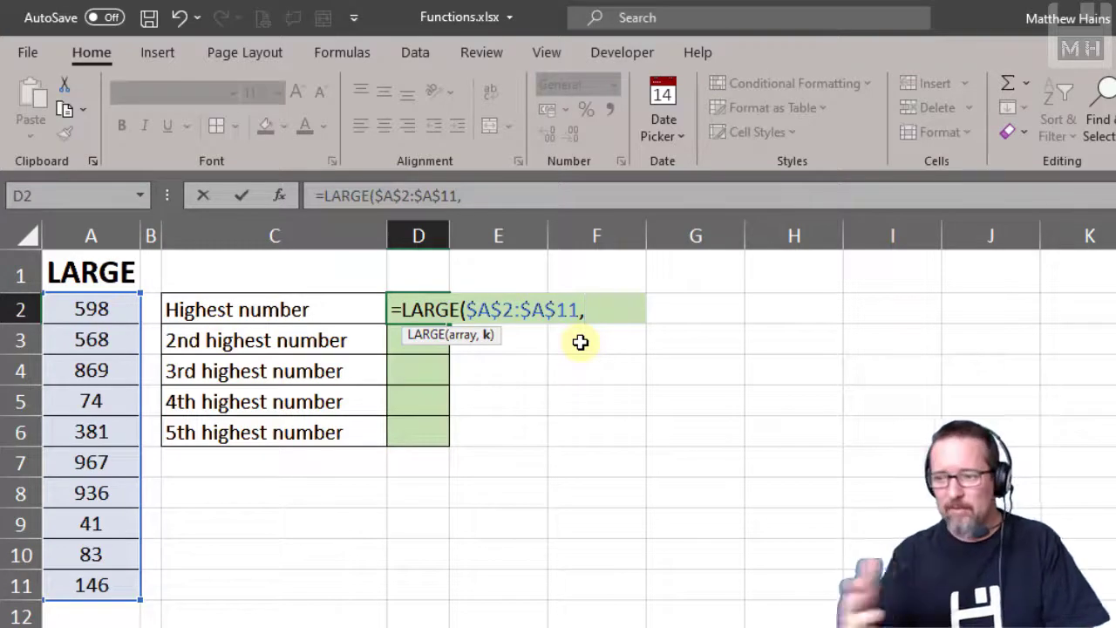
text(1))
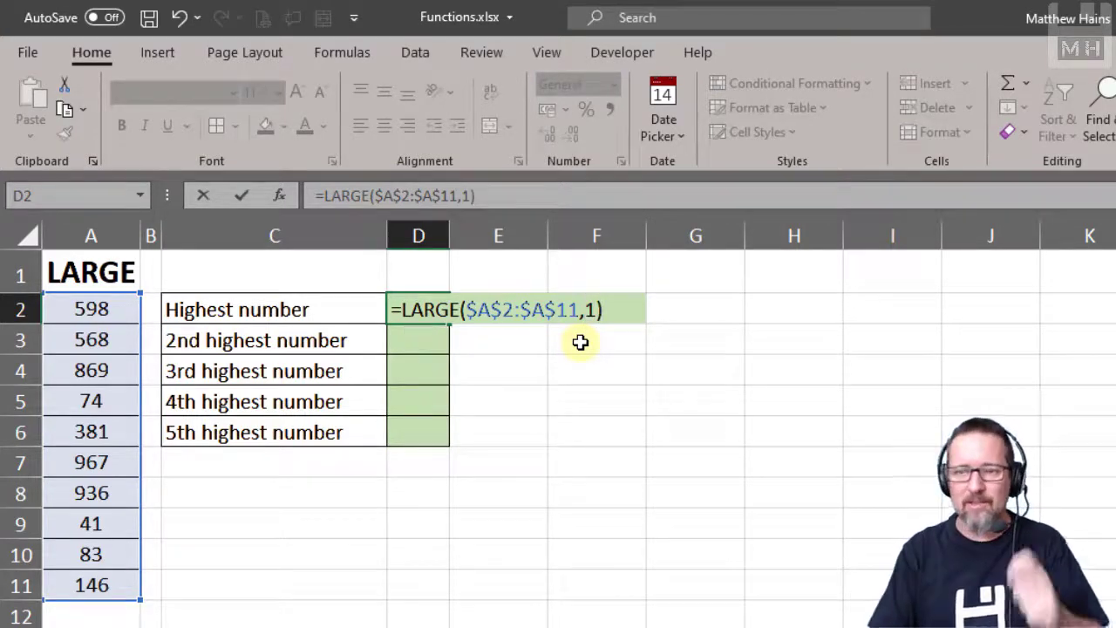
key(Return)
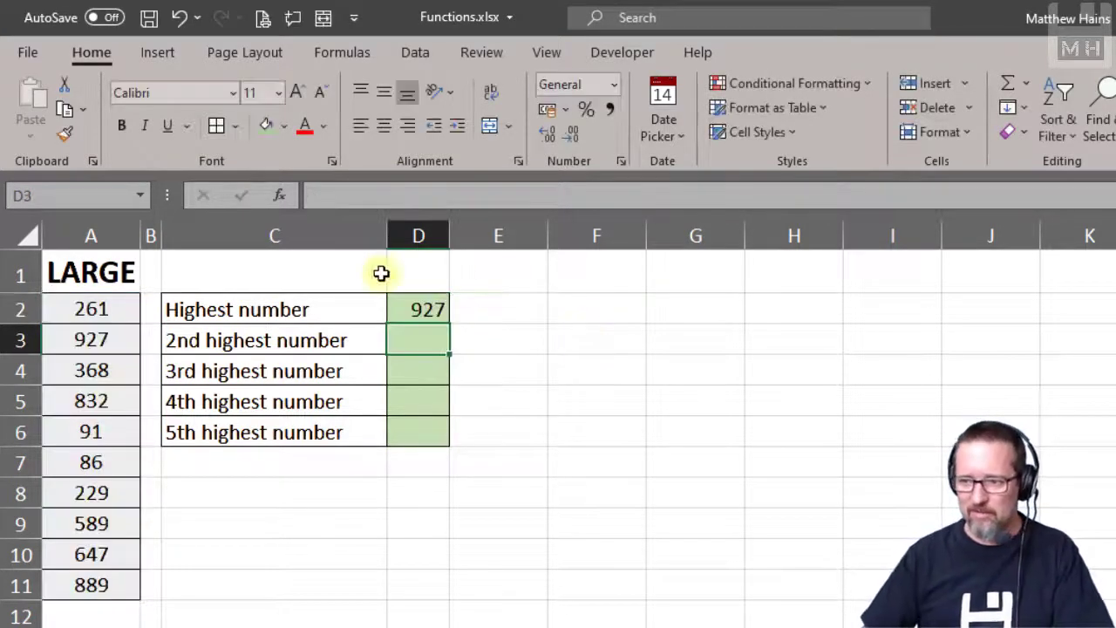
Fill D2's LARGE formula down to D6 and set D3's k to 2
click(445, 312)
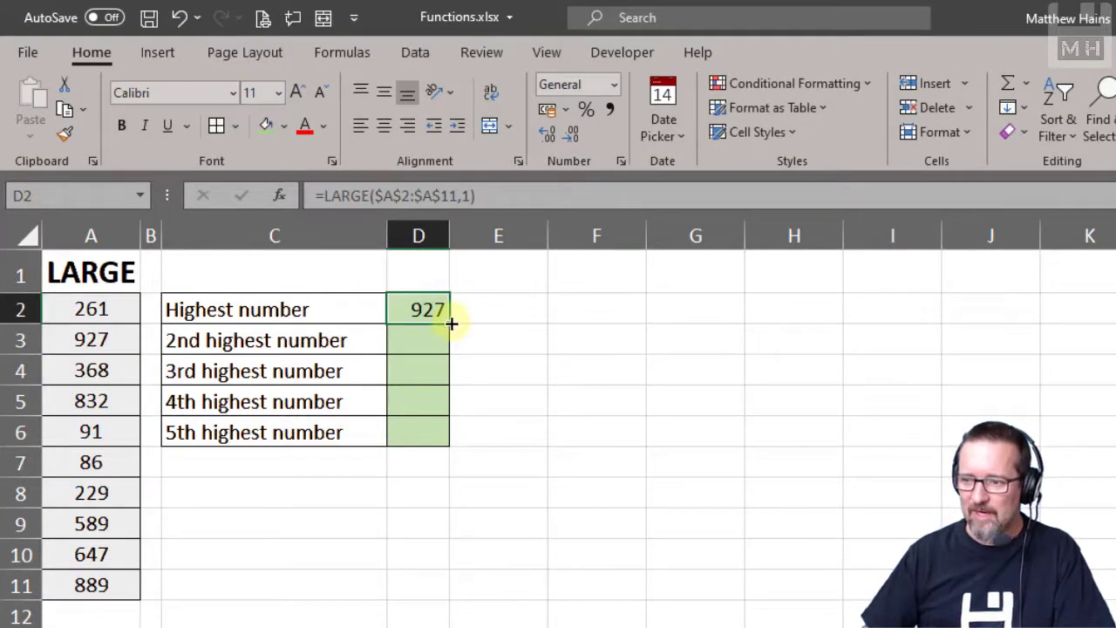
drag(451, 321, 449, 445)
click(428, 336)
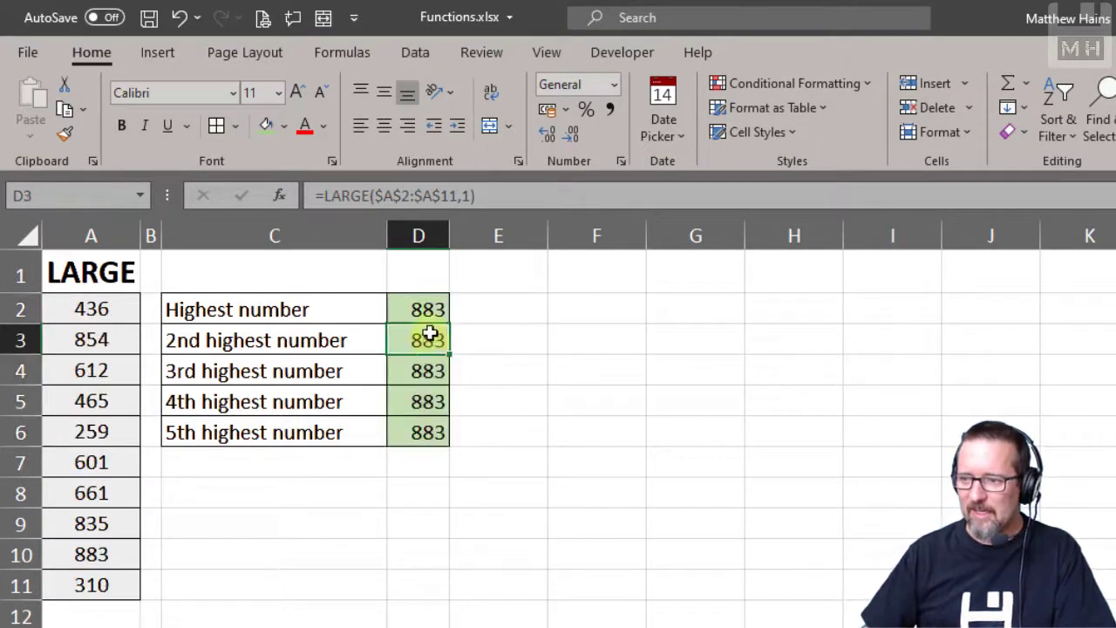
click(469, 196)
key(BackSpace)
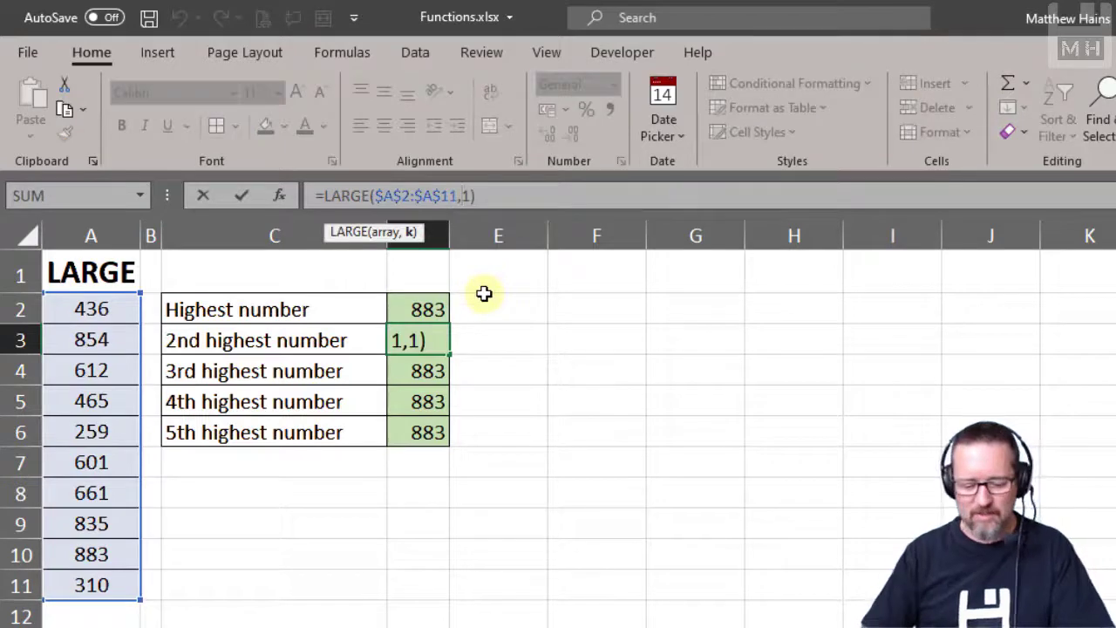
text(2)
key(Return)
Change k to 3 in D4 and 4 in D5
key(F2)
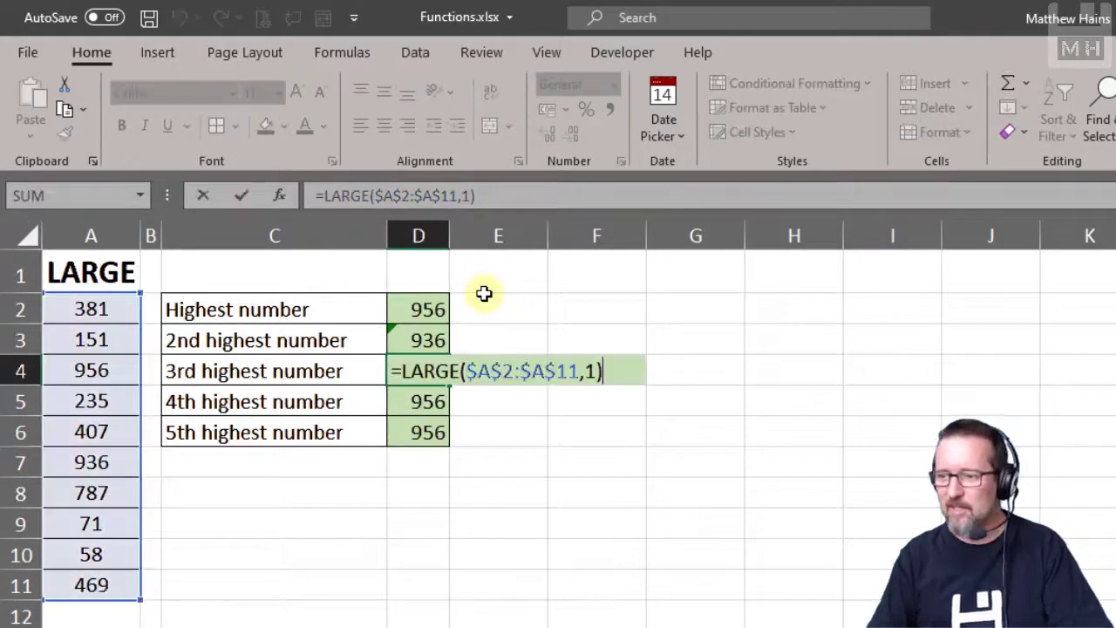
key(Left)
key(Left)
key(Delete)
text(3)
key(Return)
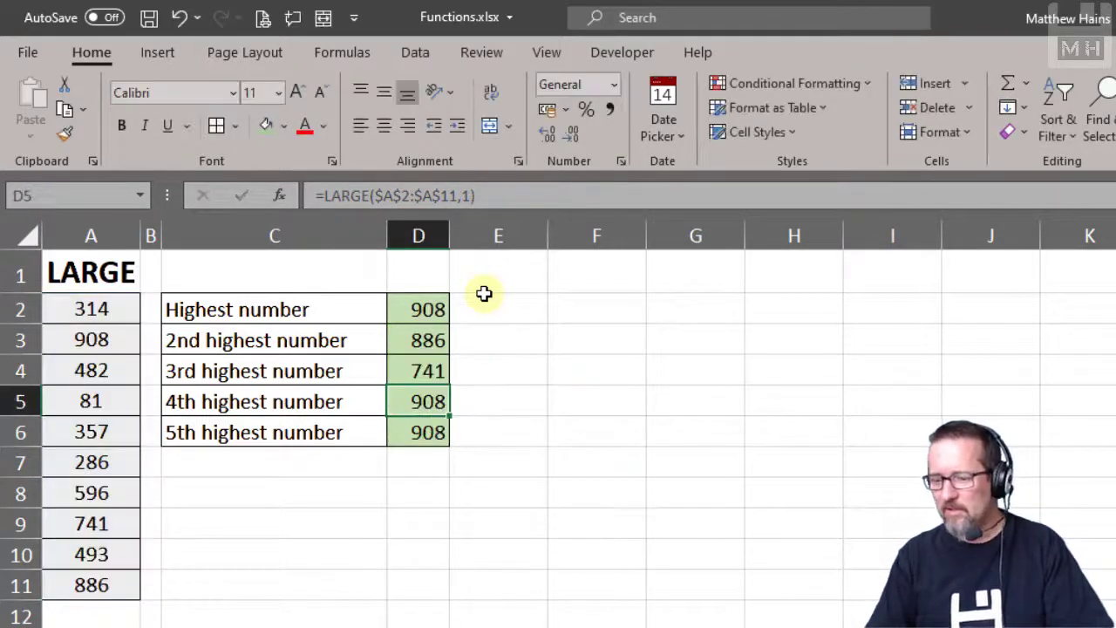
key(F2)
key(Left)
key(Left)
key(Delete)
text(4)
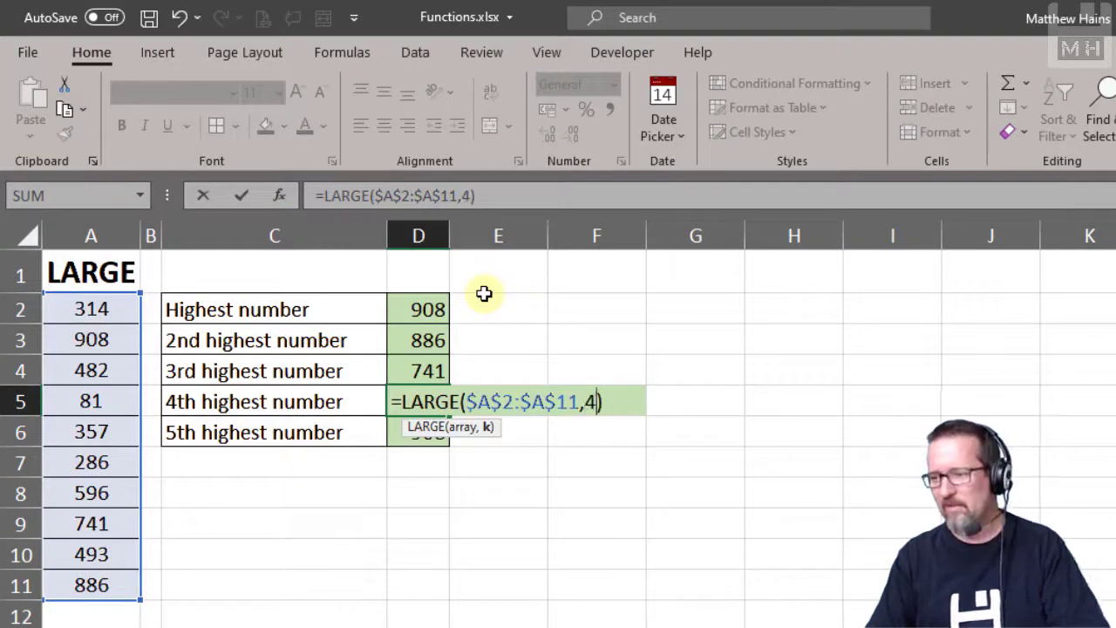
key(Return)
Set D6's k to 5, then switch to the POWER sheet
key(F2)
key(Left)
key(Left)
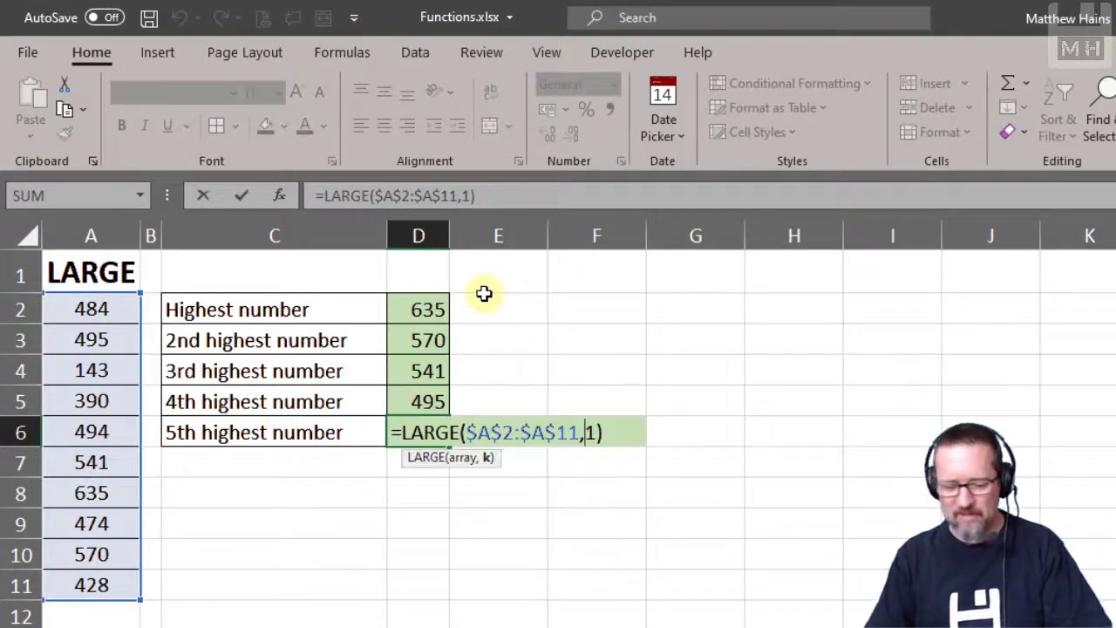
key(Delete)
text(5)
key(Return)
key(Up)
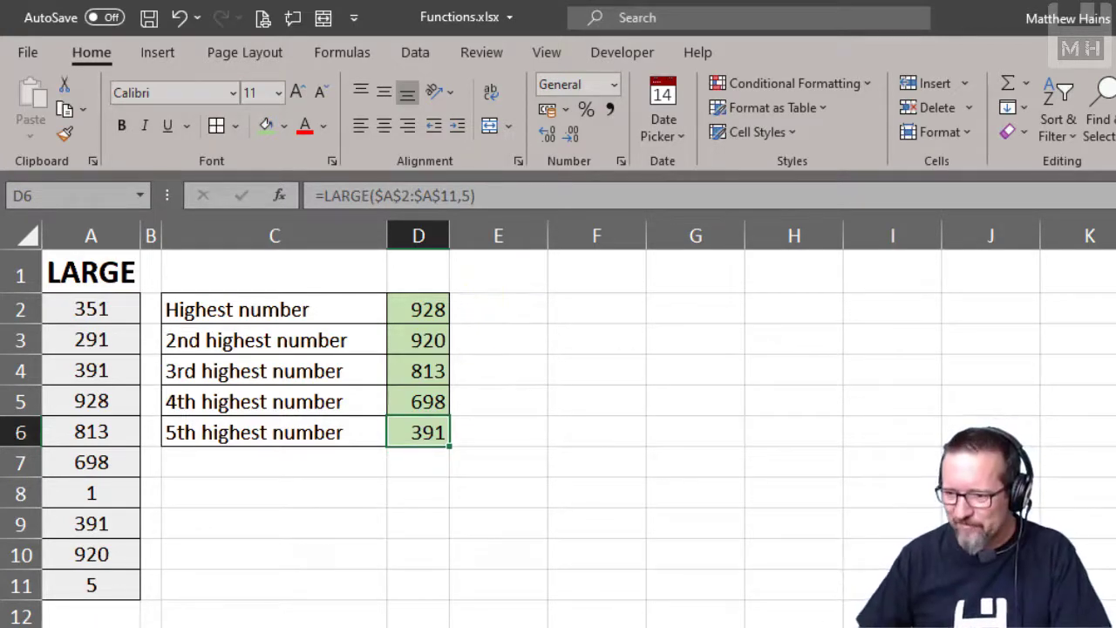
key(ctrl+Page_Down)
click(471, 349)
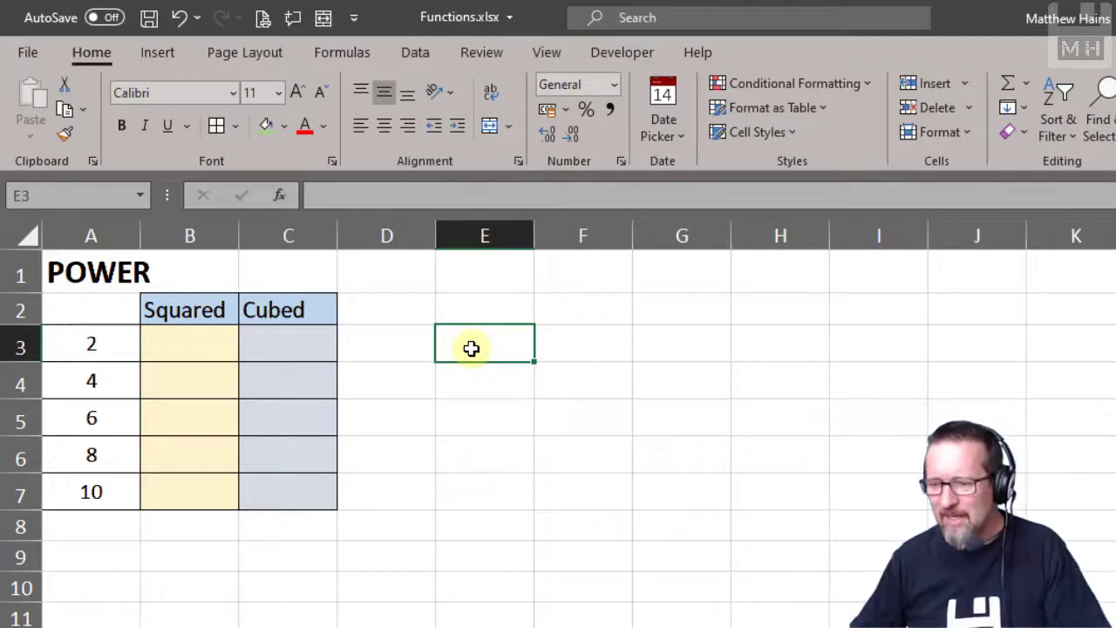
Enter =POWER(A3,2) in B3 to square the first number, 2
click(179, 340)
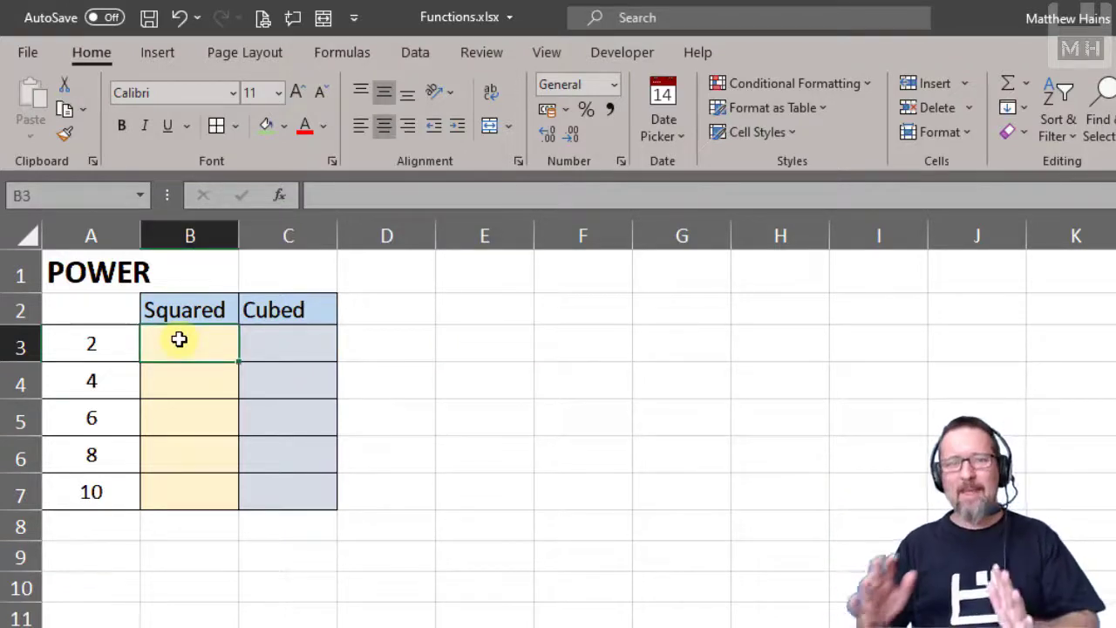
click(86, 344)
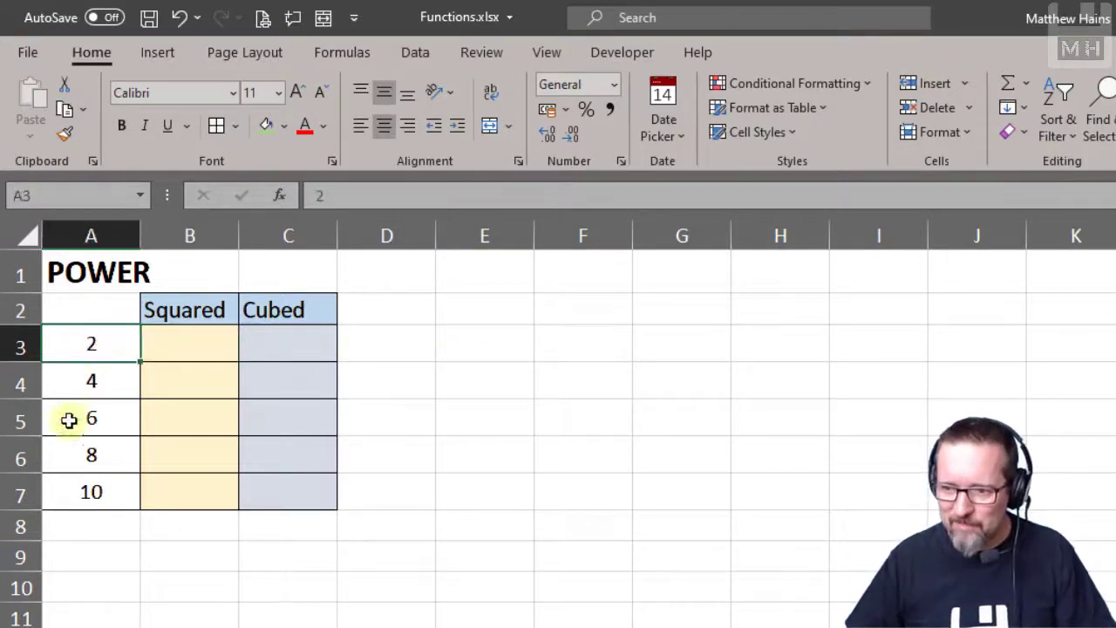
click(191, 342)
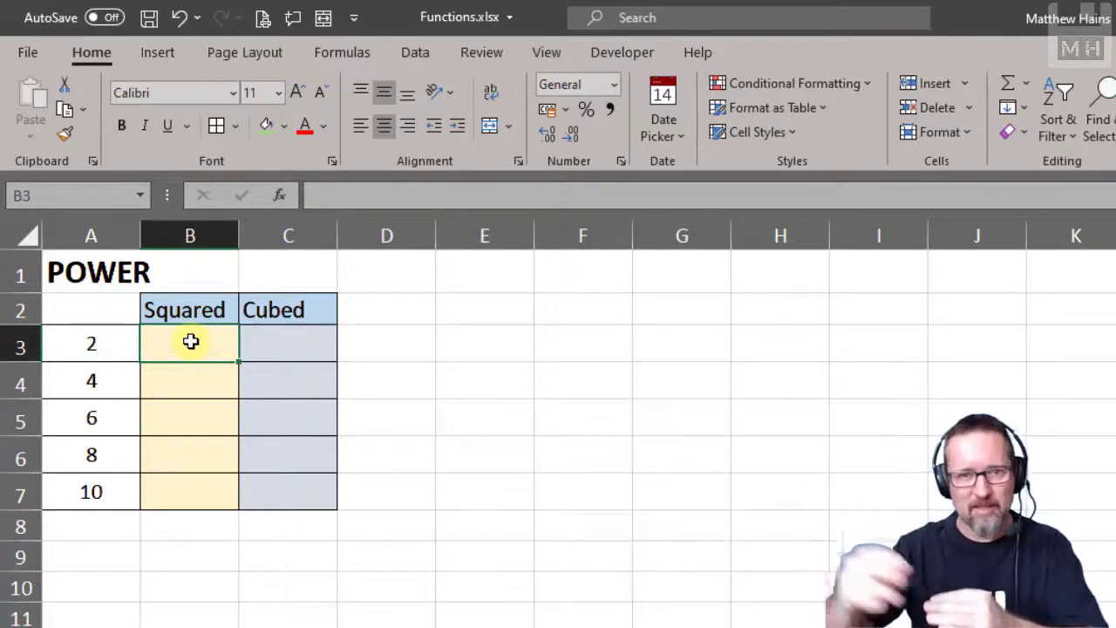
text(=power)
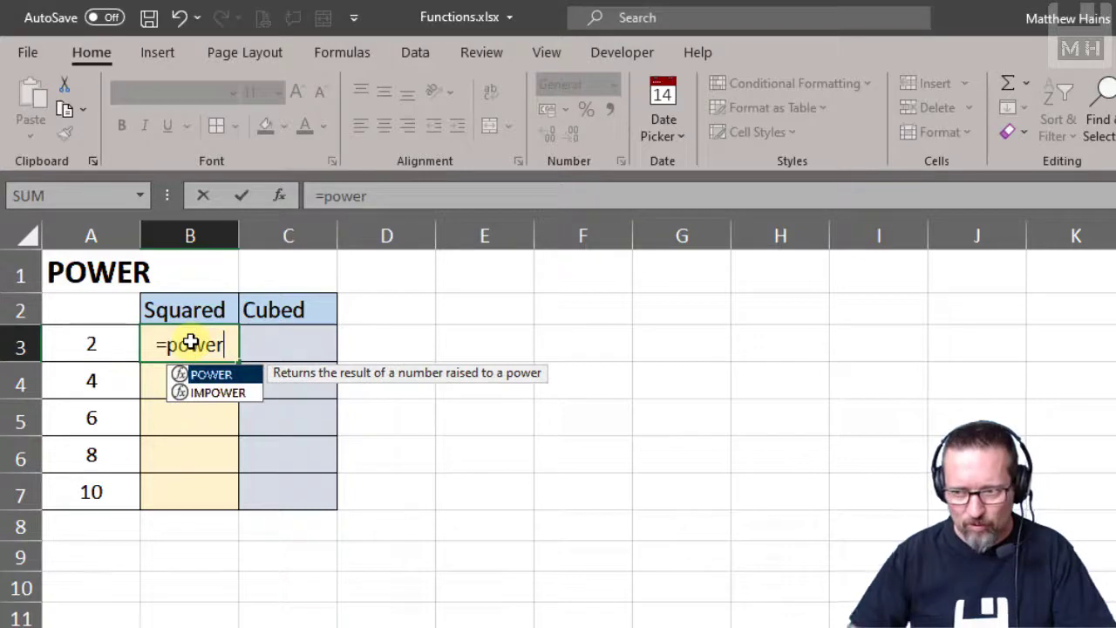
key(Tab)
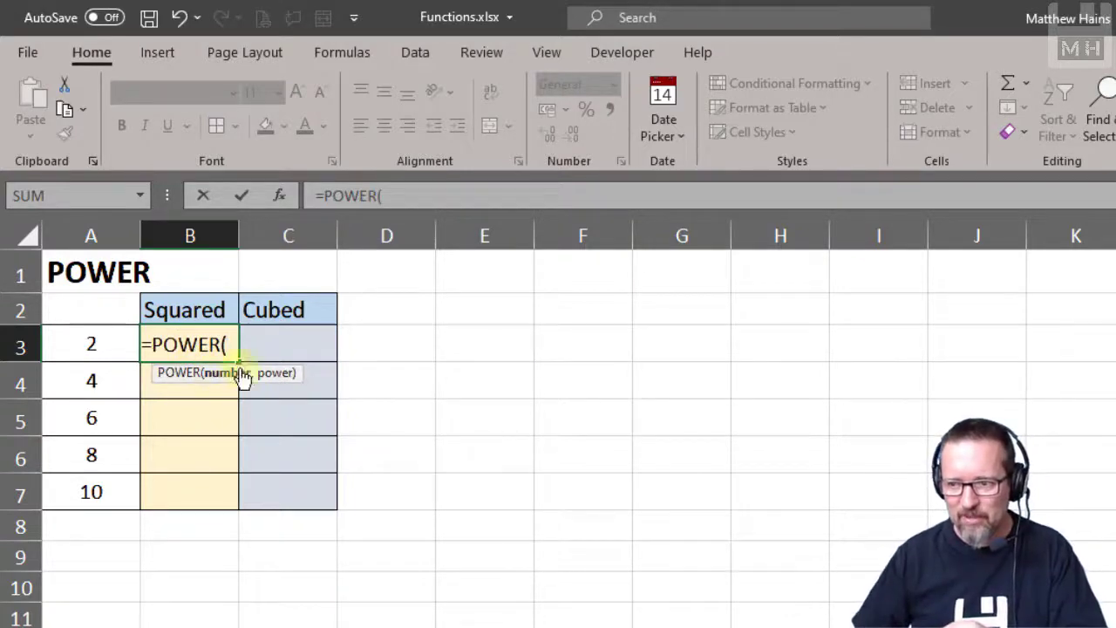
click(82, 346)
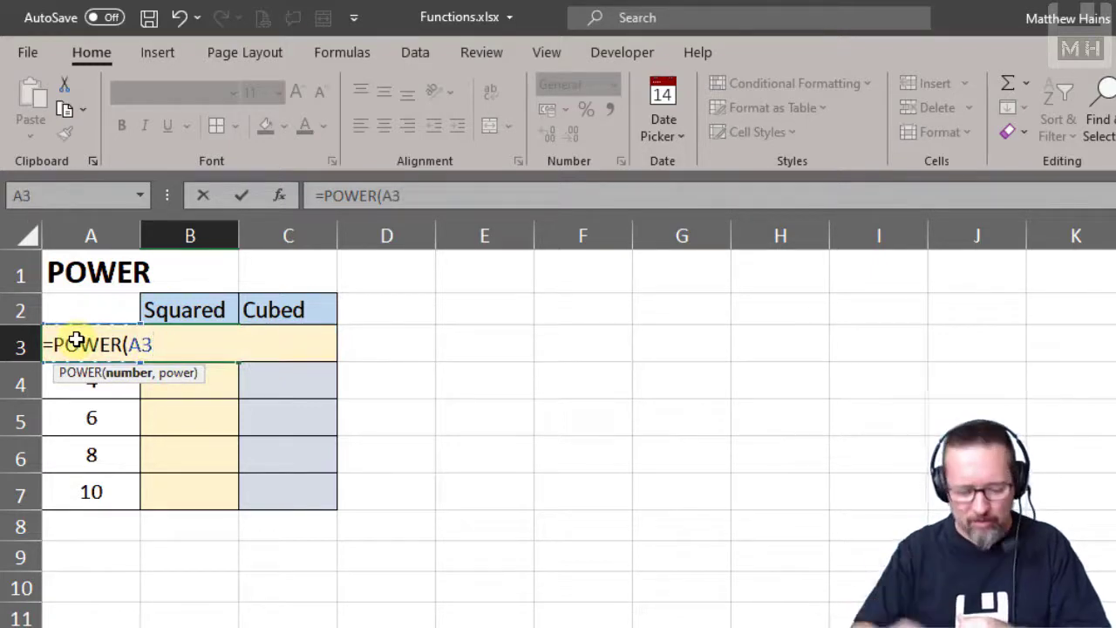
text(,)
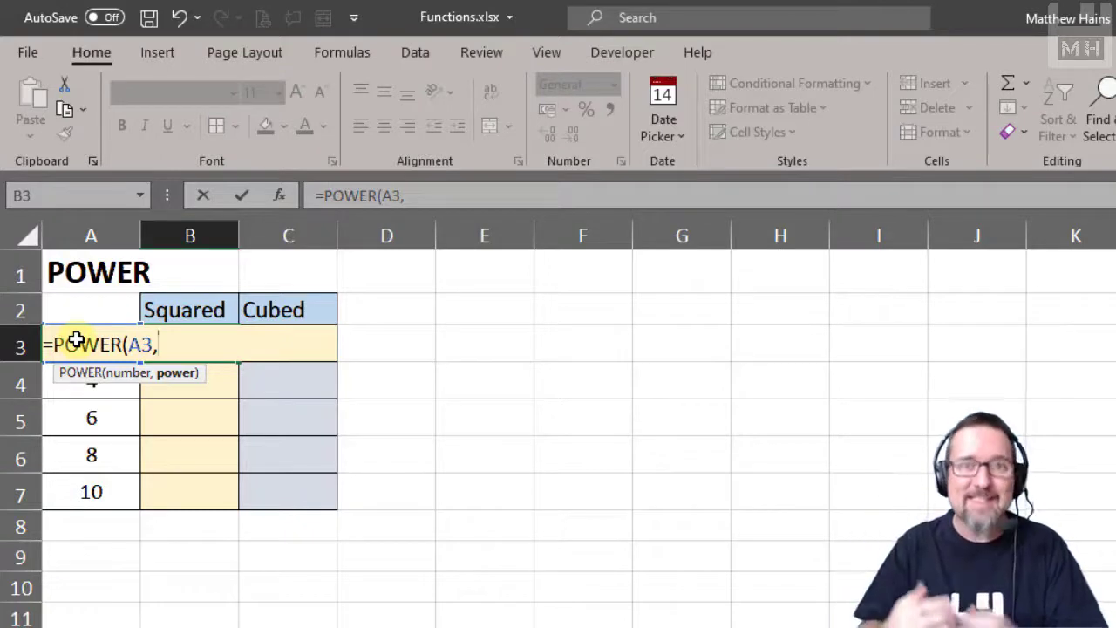
text(2)
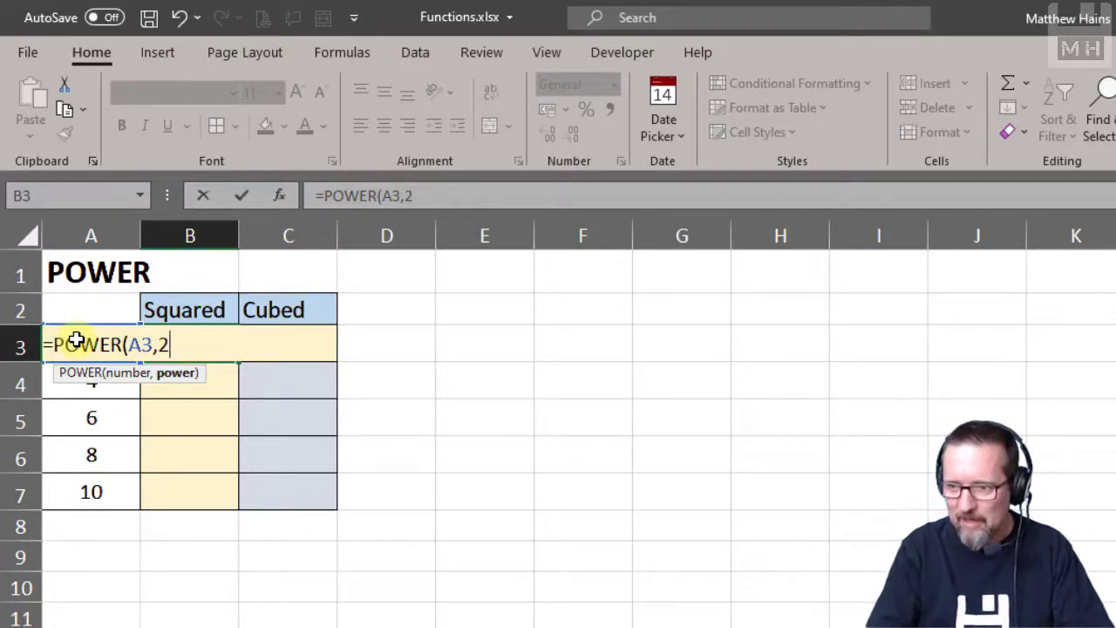
text())
key(Return)
Fill the squared formula down to B7, giving 4, 16, 36, 64, 100
key(Up)
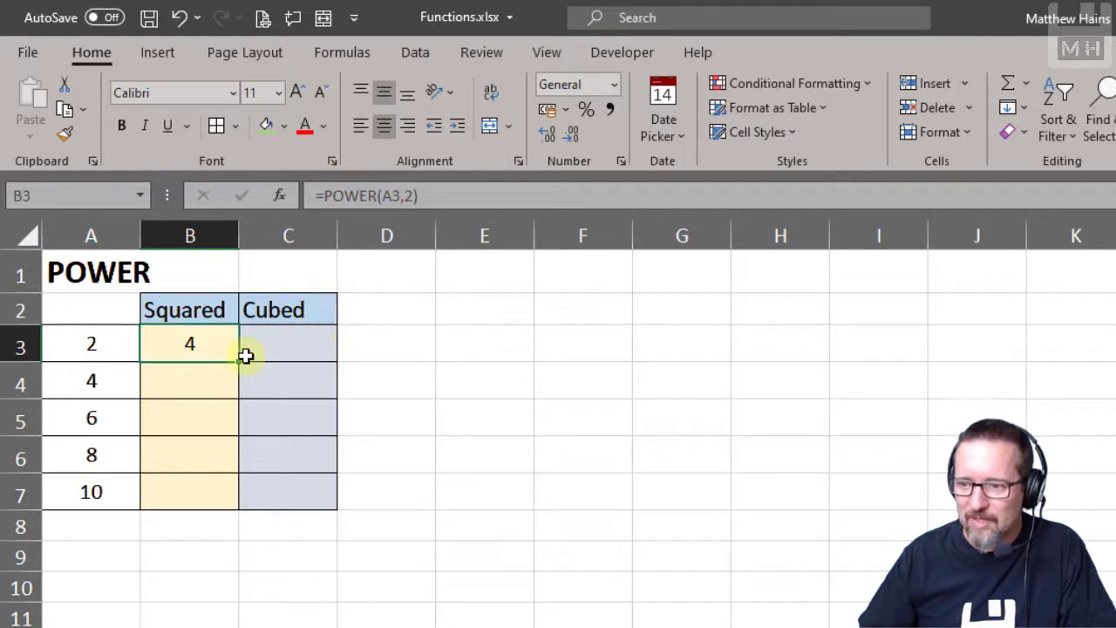
drag(239, 363, 224, 495)
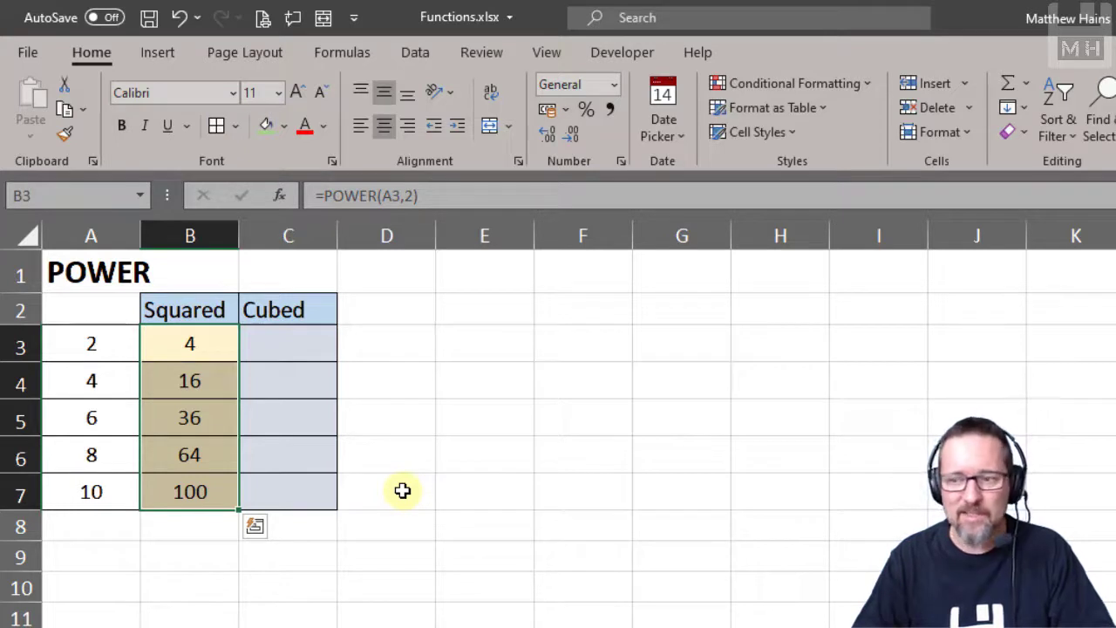
key(Up)
Enter =POWER(A3,3) in C3 to cube the first number
key(Down)
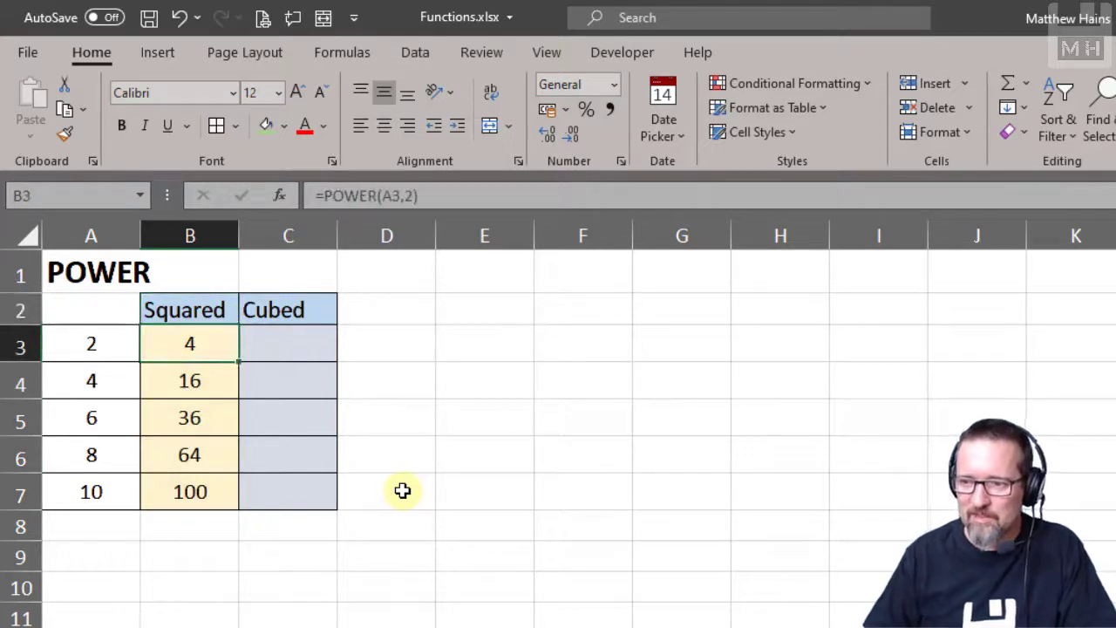
key(Right)
key(Up)
key(Down)
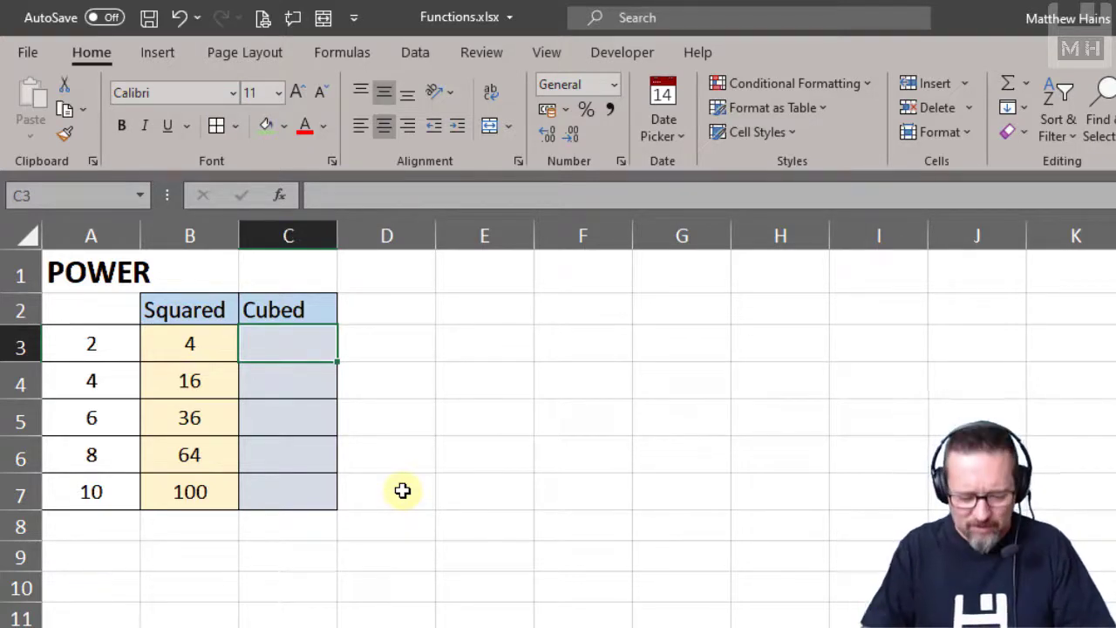
text(=)
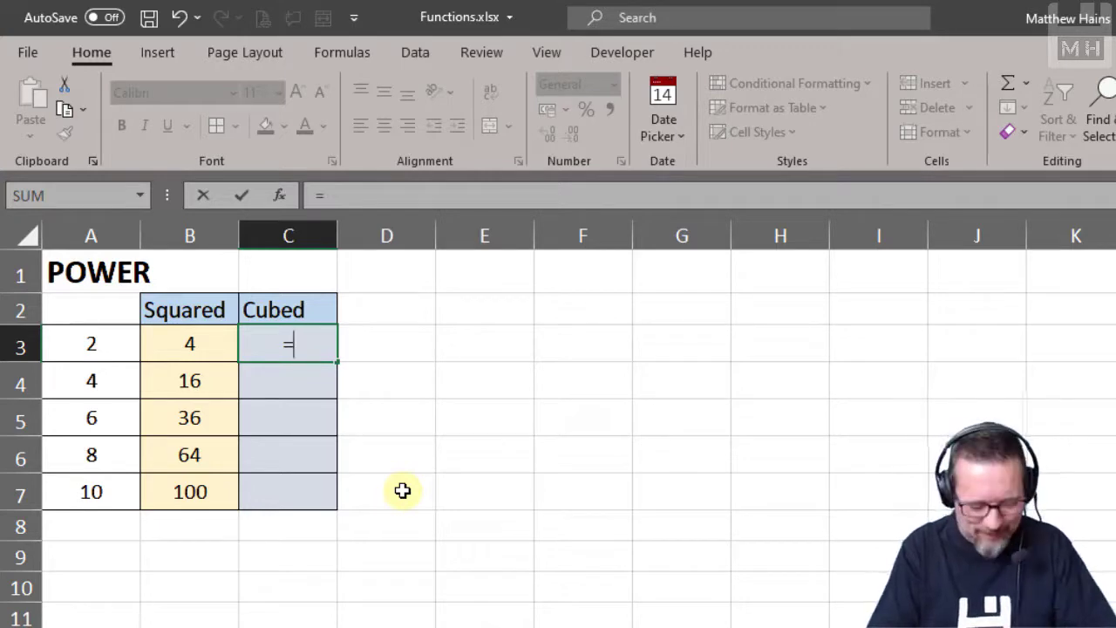
text(pow)
key(Tab)
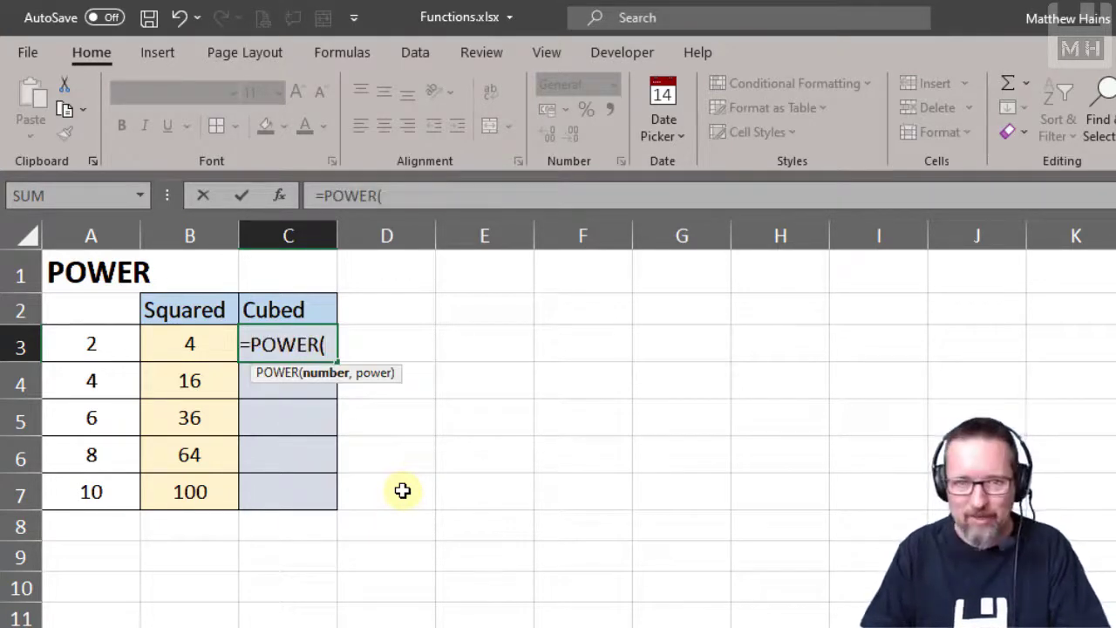
click(89, 340)
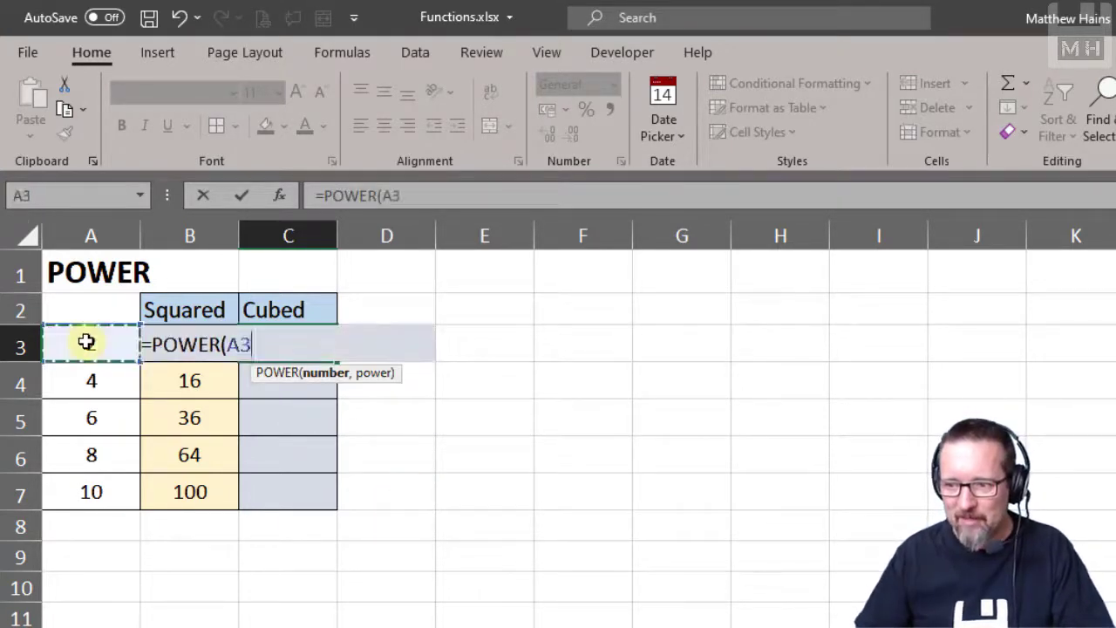
text(,)
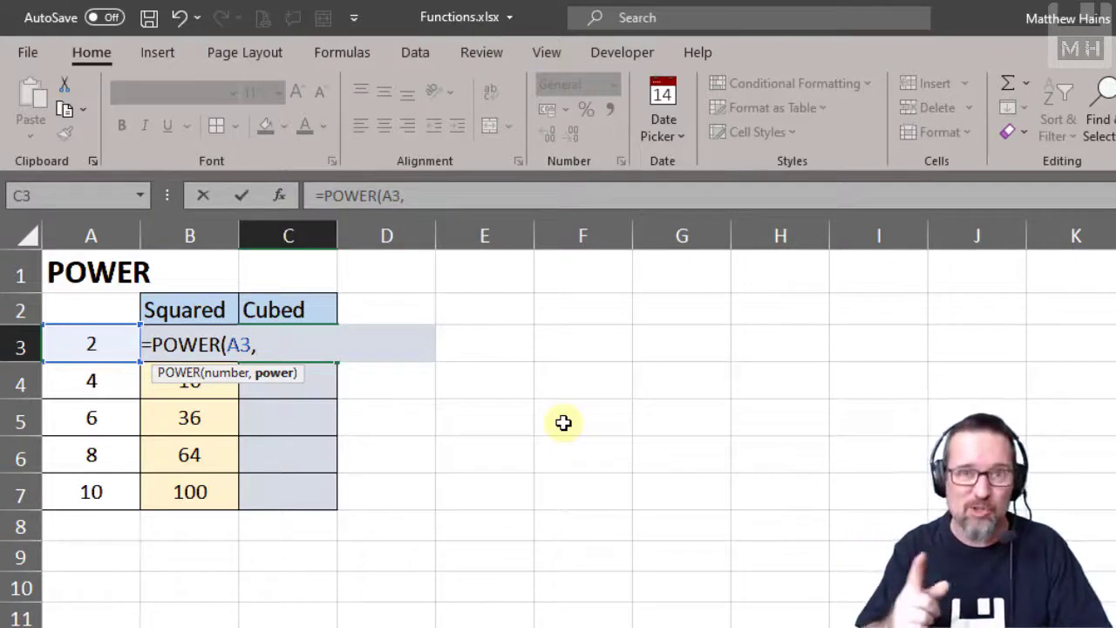
text(3))
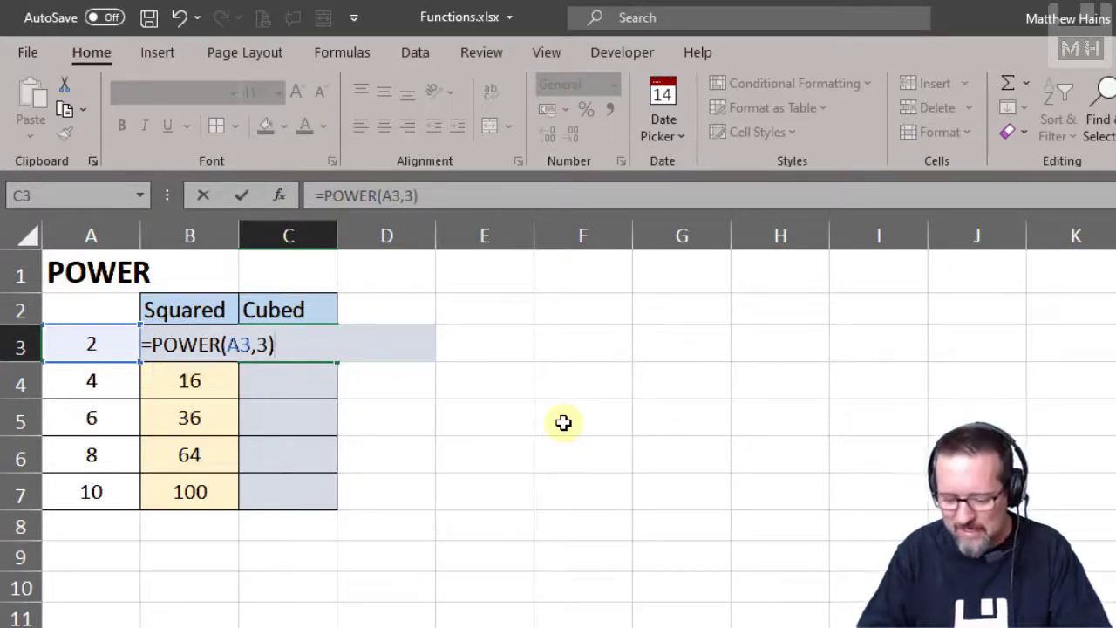
key(ctrl+Return)
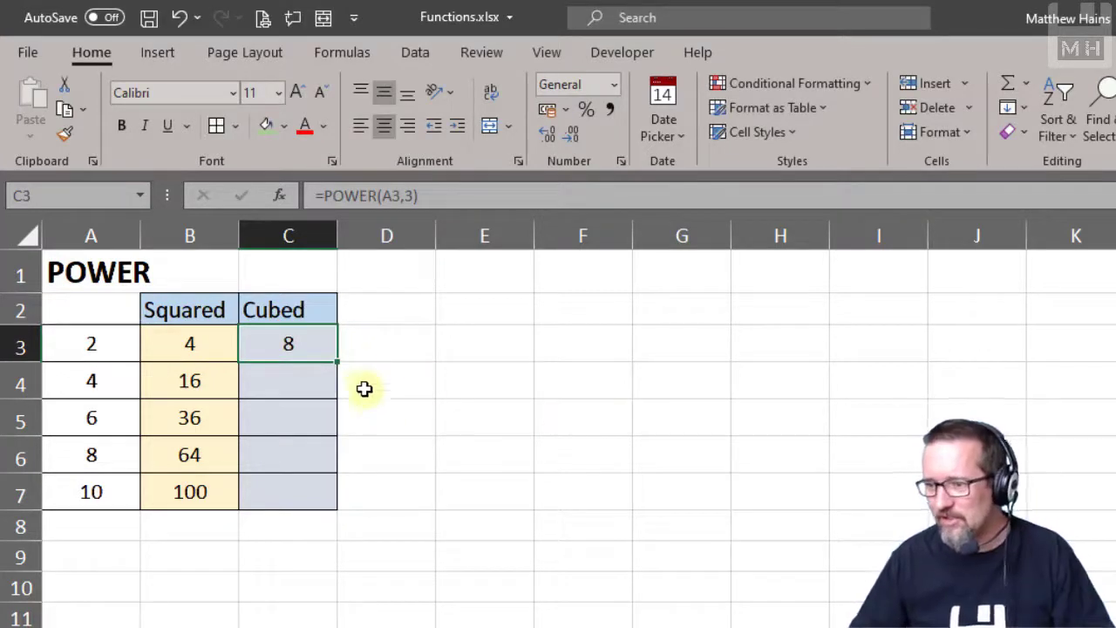
Fill the cube formula down to C7 (64, 216, 512, 1000) and switch to the RAND sheet
drag(332, 385, 321, 496)
click(324, 494)
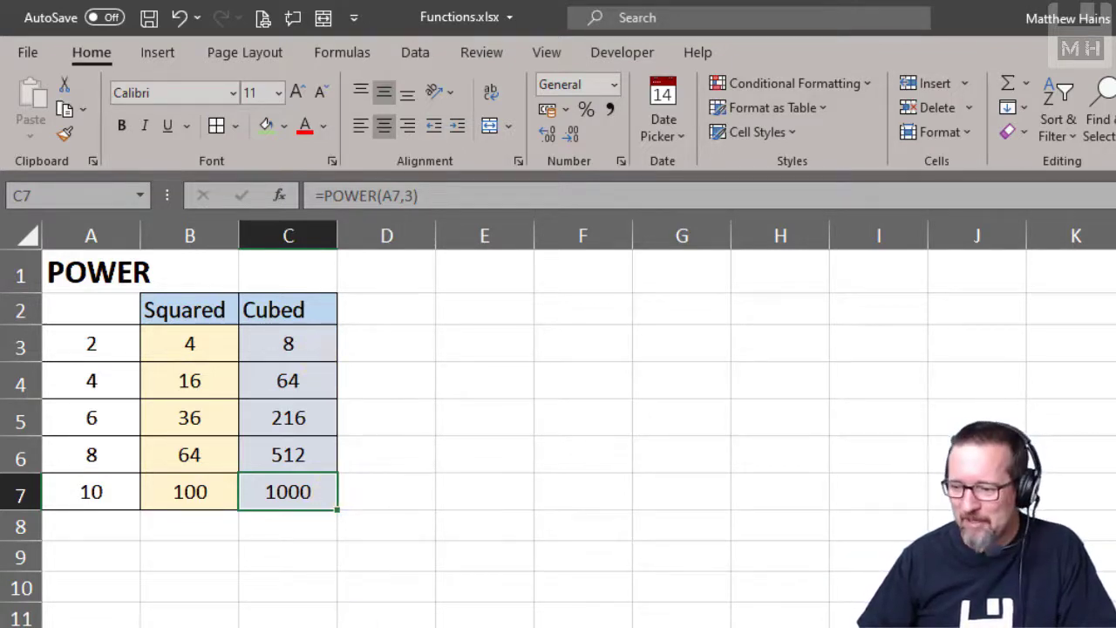
key(ctrl+Page_Down)
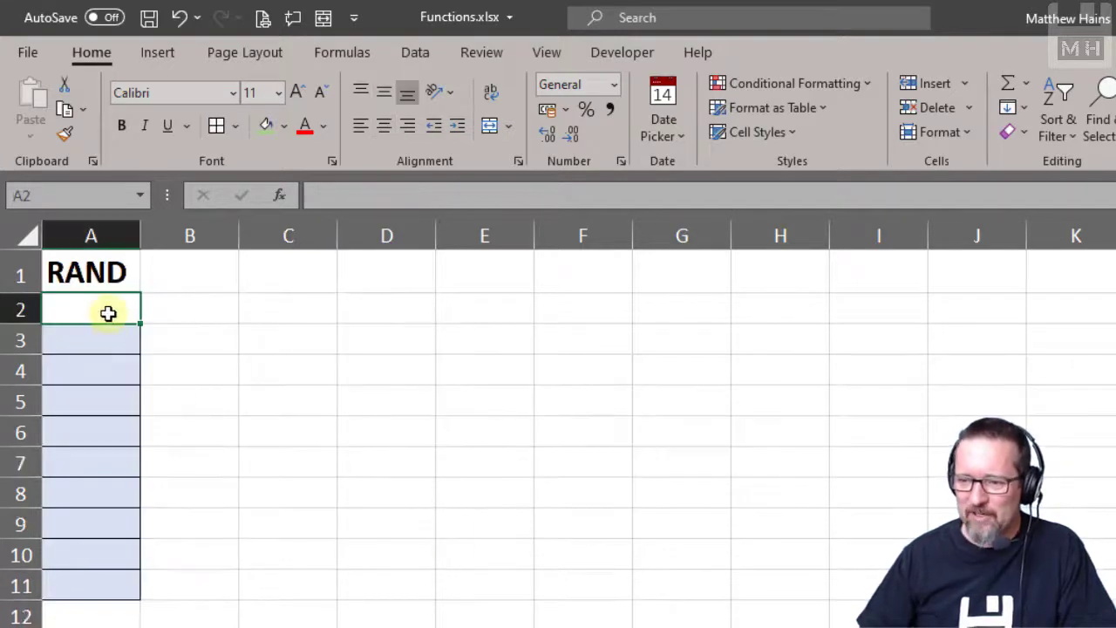
Enter =RAND() in A3 to generate a random number
click(184, 316)
click(105, 339)
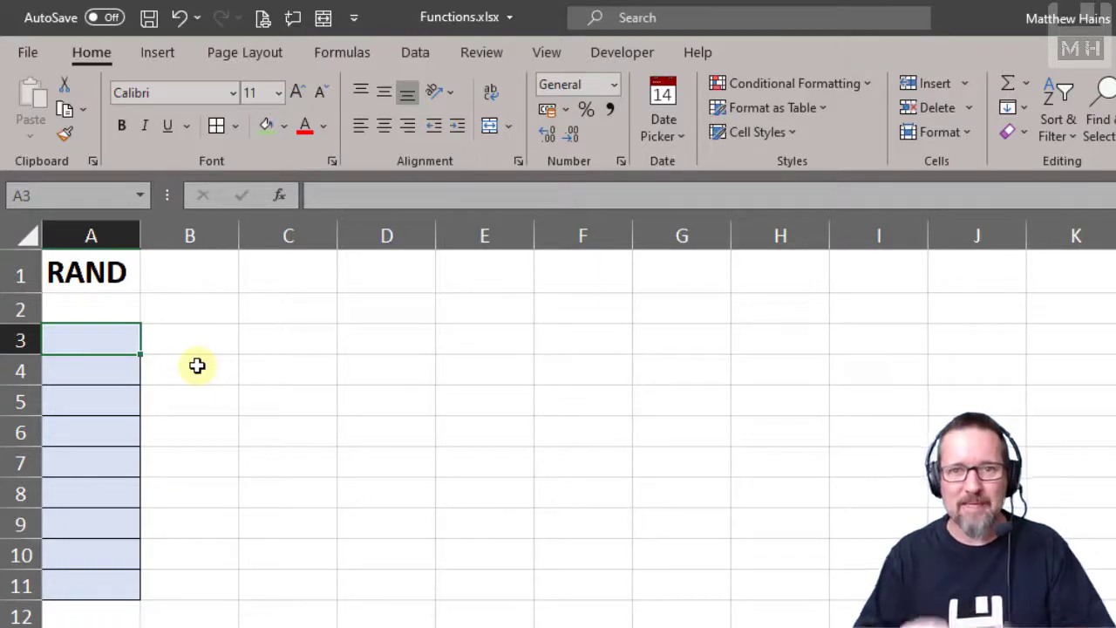
text(=rand)
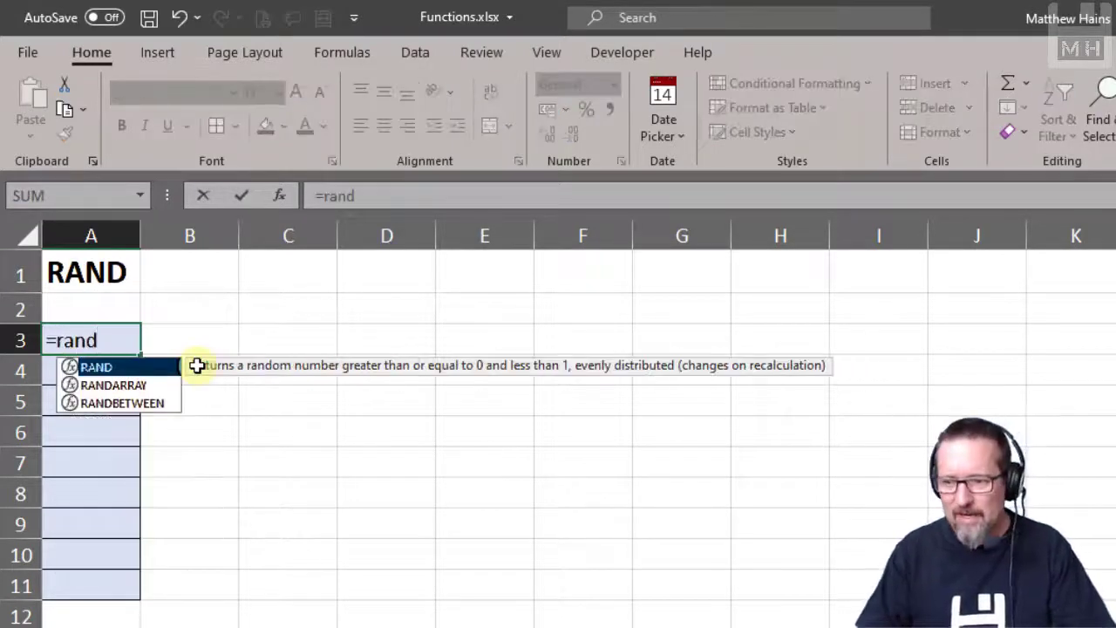
text(())
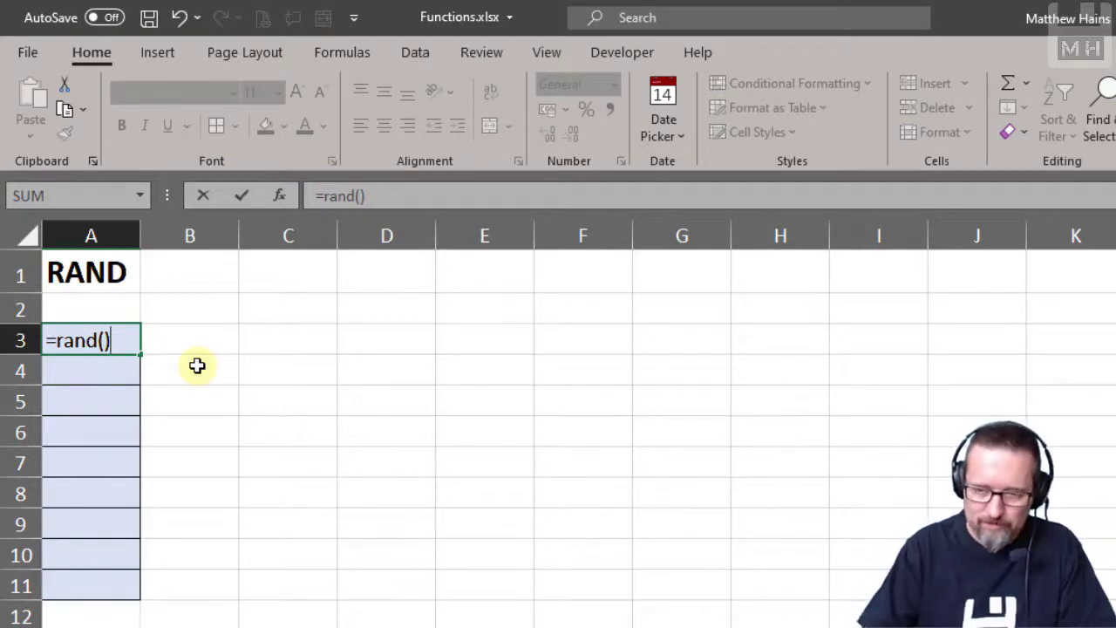
key(Return)
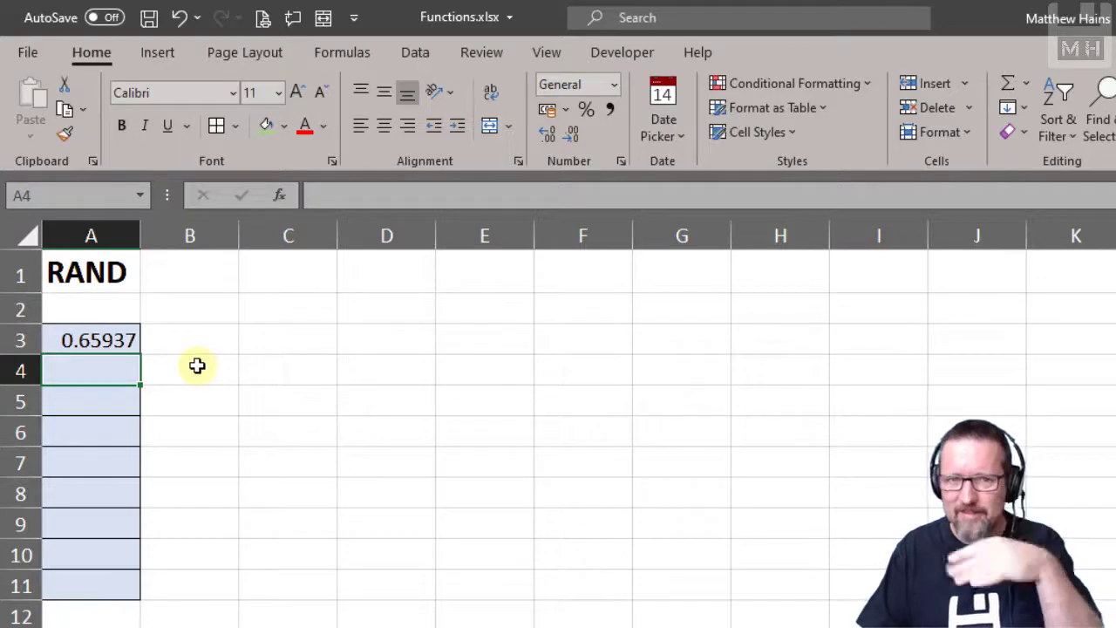
key(Return)
Fill the =RAND() formula down to A11 and check each cell's formula
click(112, 347)
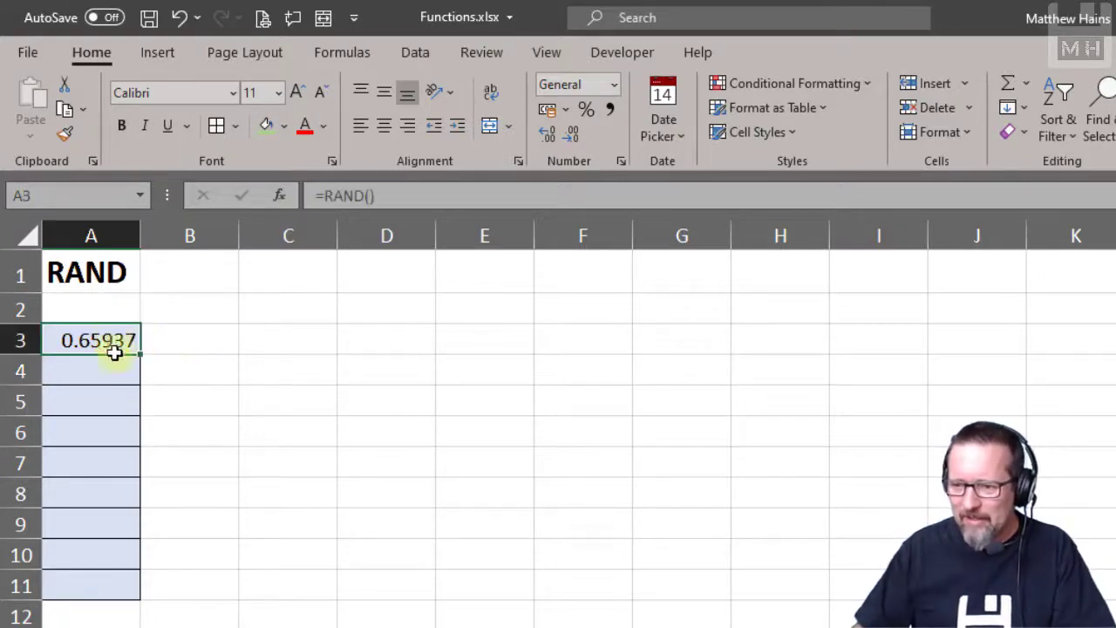
drag(142, 367, 130, 599)
click(86, 342)
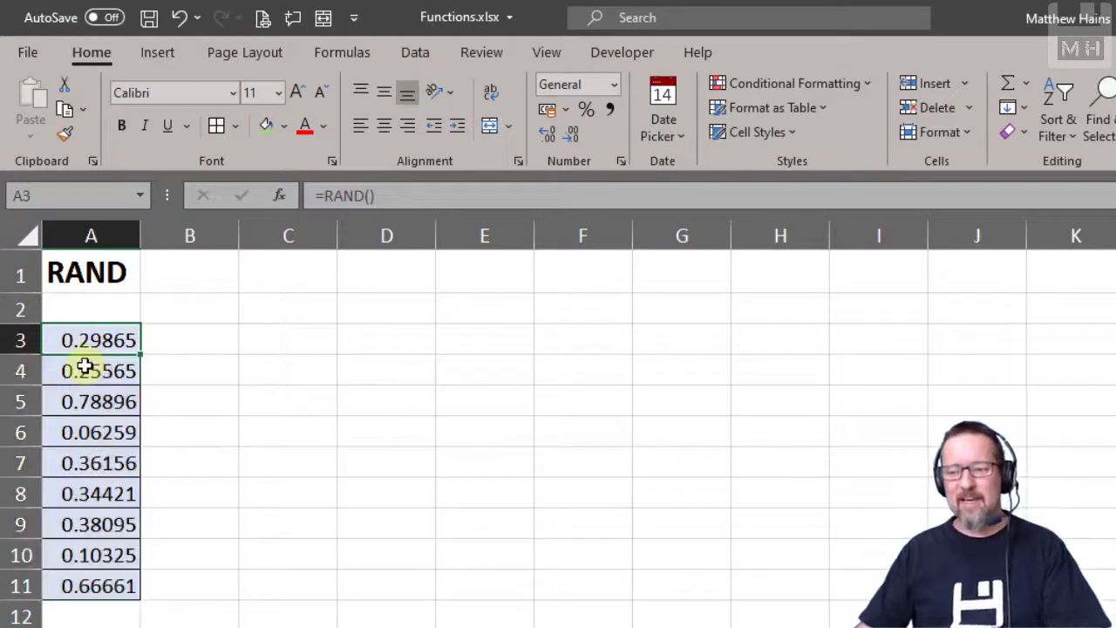
click(83, 370)
click(85, 398)
click(86, 431)
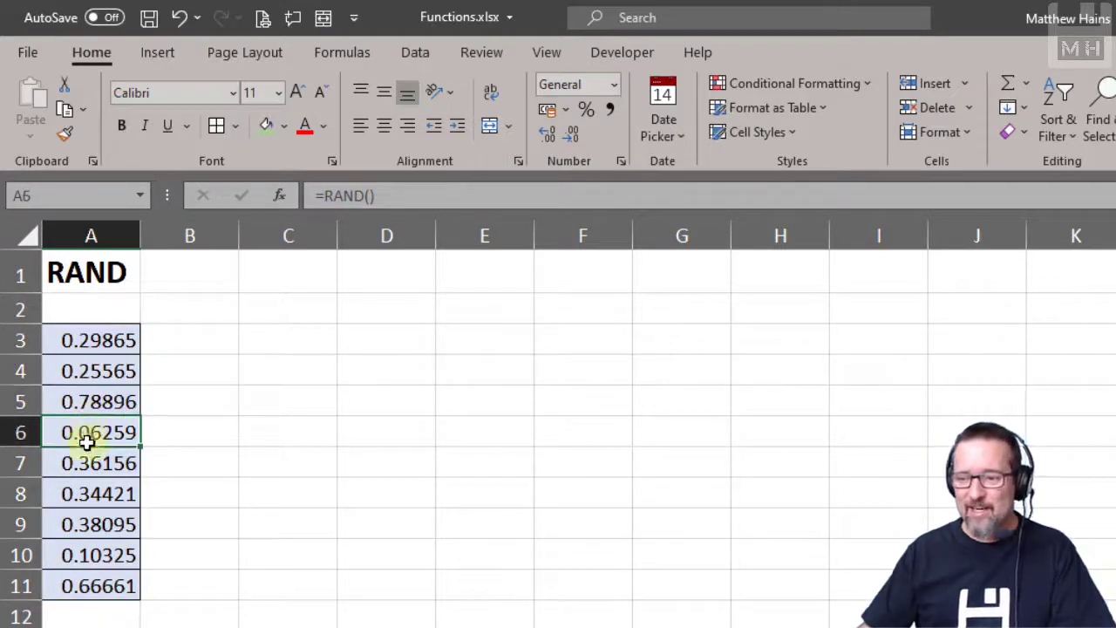
click(90, 462)
click(89, 494)
click(88, 524)
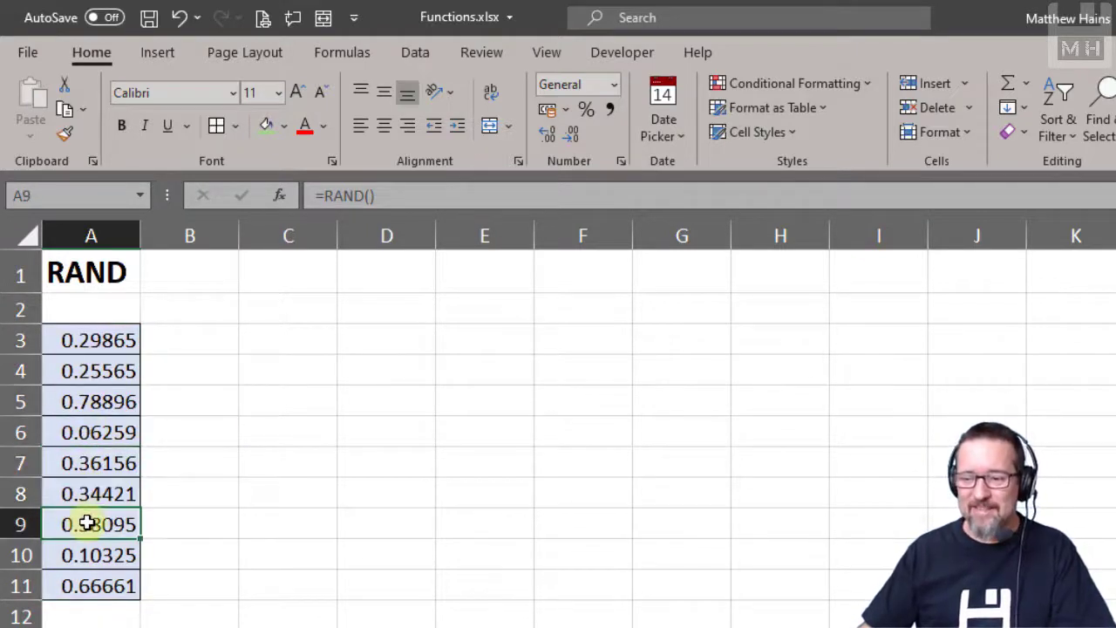
click(92, 555)
click(99, 581)
click(100, 553)
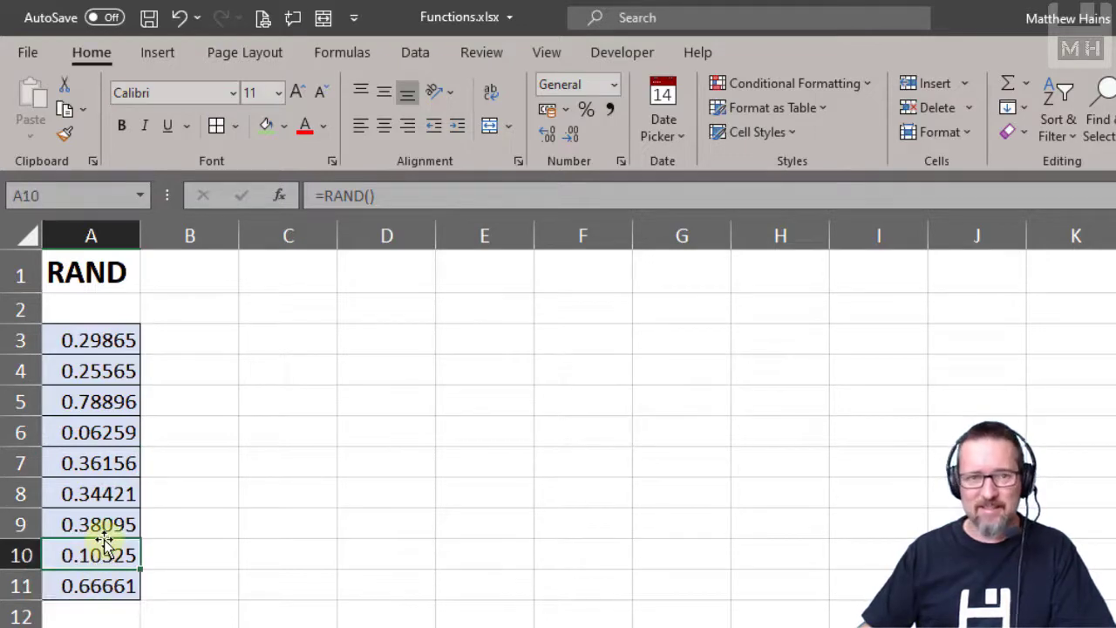
Edit several empty cells to force recalculation, regenerating the random values
double_click(285, 317)
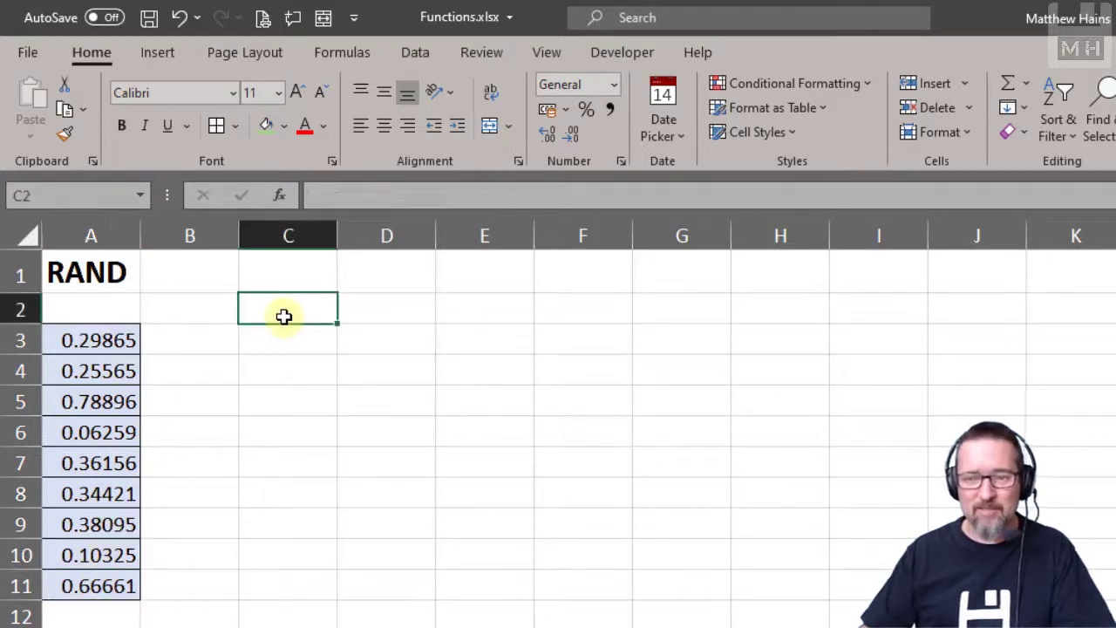
click(399, 333)
double_click(398, 332)
click(309, 317)
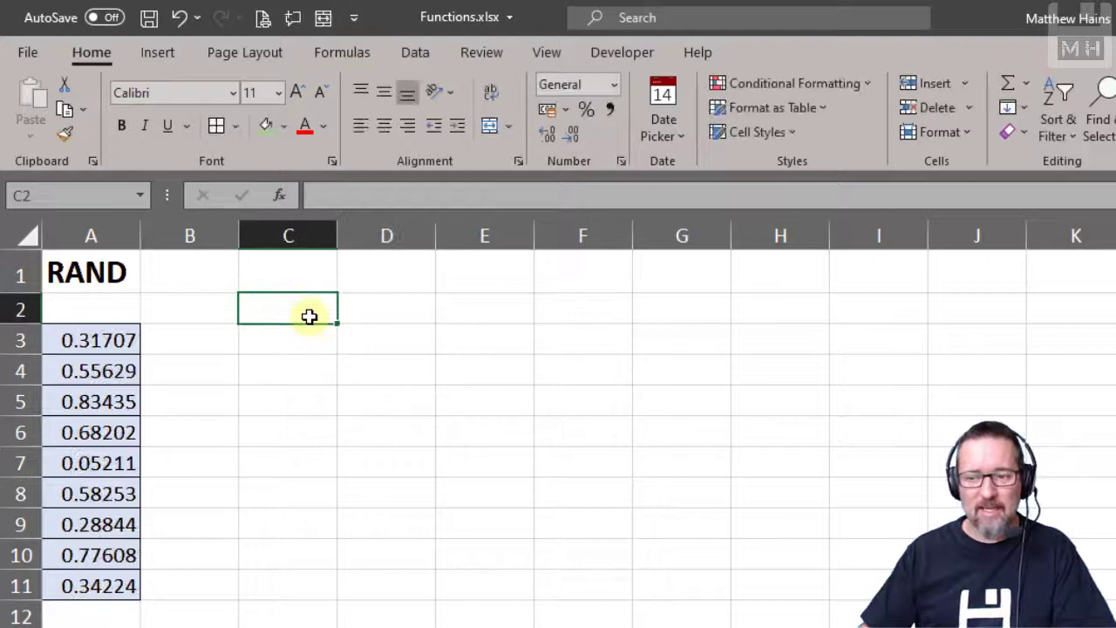
click(457, 334)
double_click(457, 333)
click(414, 334)
double_click(413, 334)
double_click(680, 337)
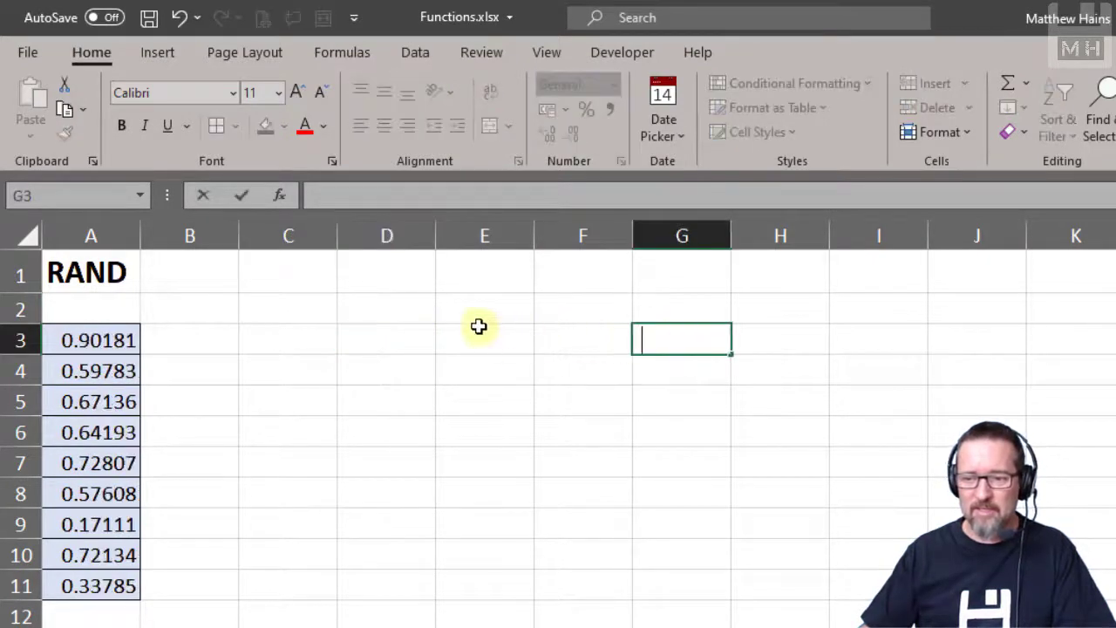
click(479, 328)
double_click(660, 316)
double_click(374, 309)
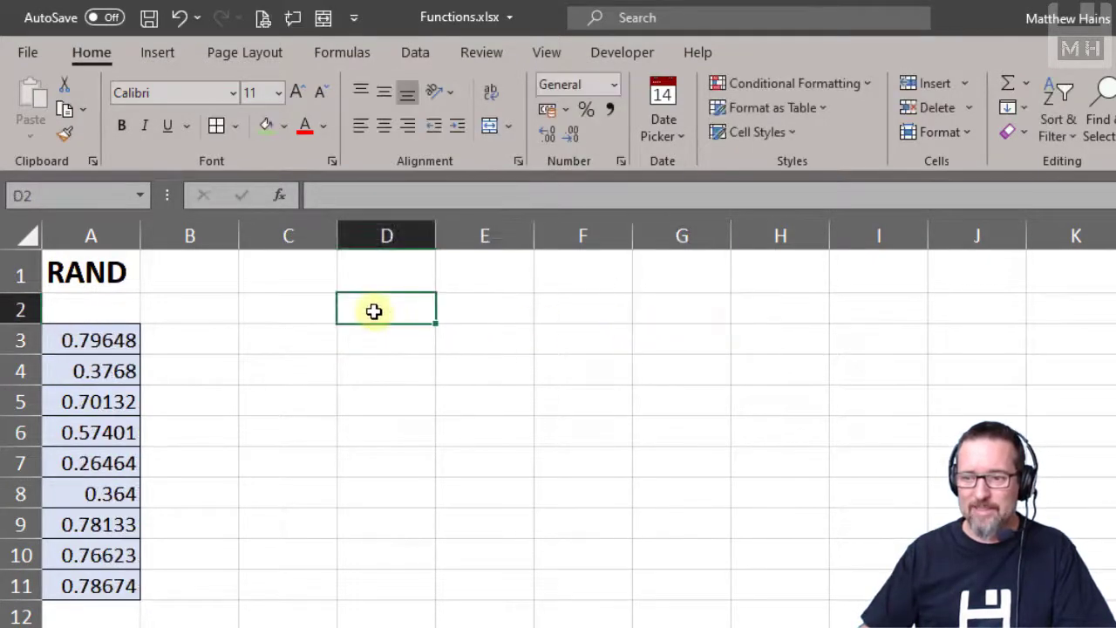
double_click(561, 312)
click(340, 315)
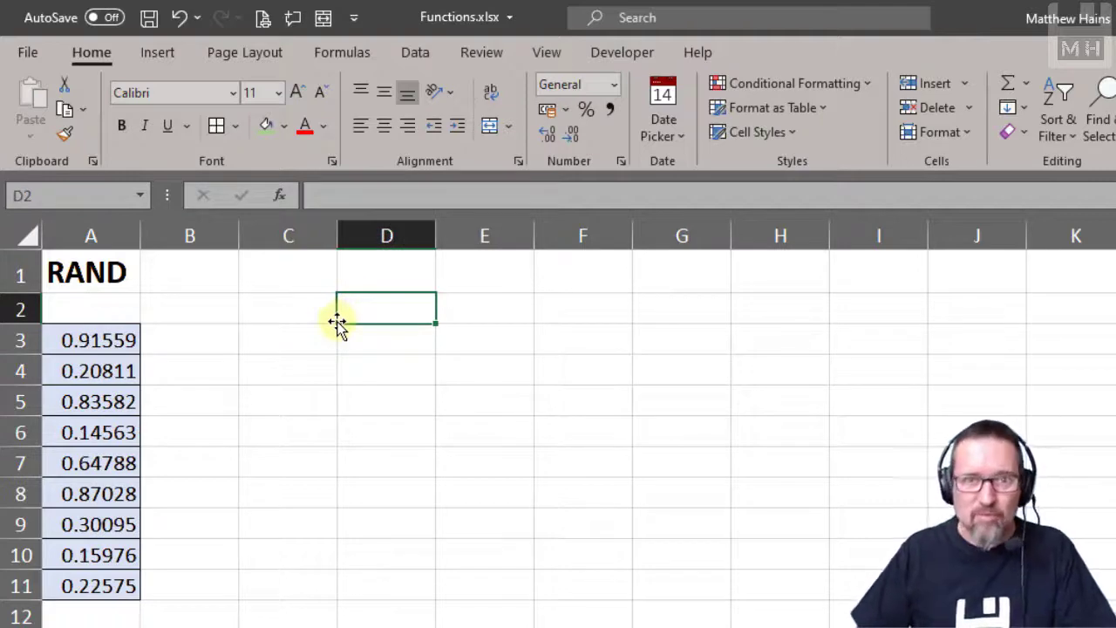
Show the =RAND() formula in A3, then switch to the COUNT worksheet
click(125, 333)
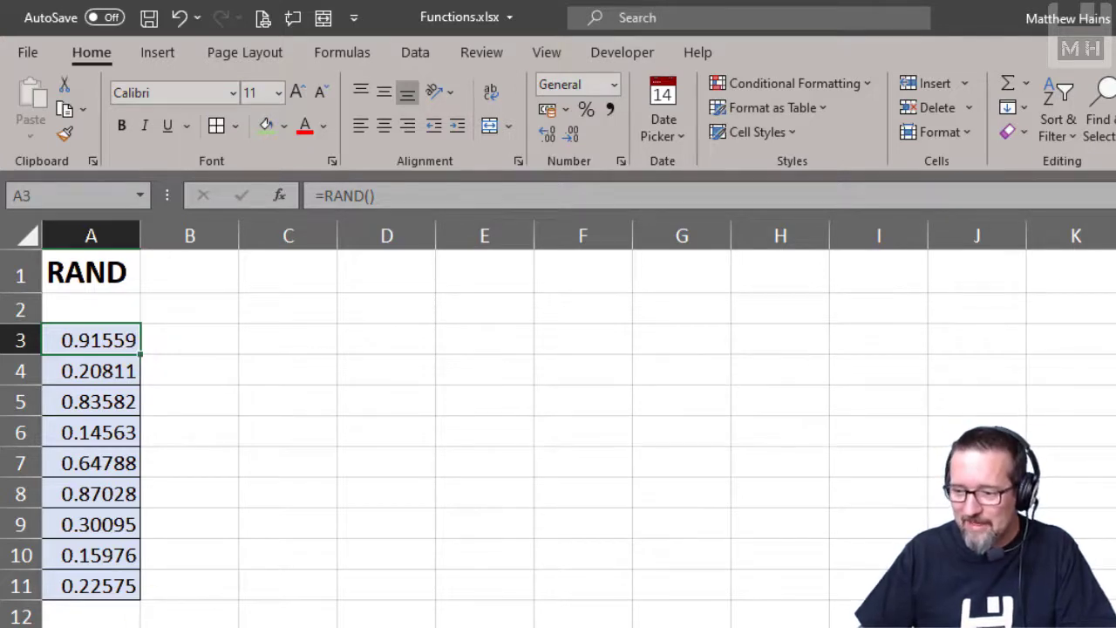
key(ctrl+Page_Down)
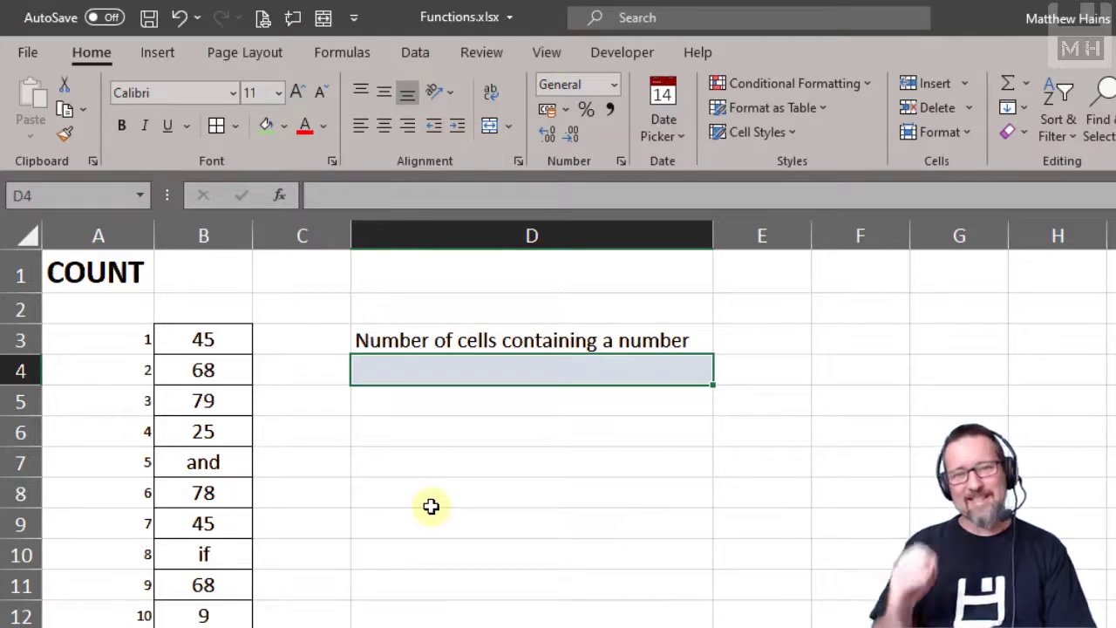
Enter =COUNT(B3:B12) in D4 to count the numeric cells, returning 8
text(=couint)
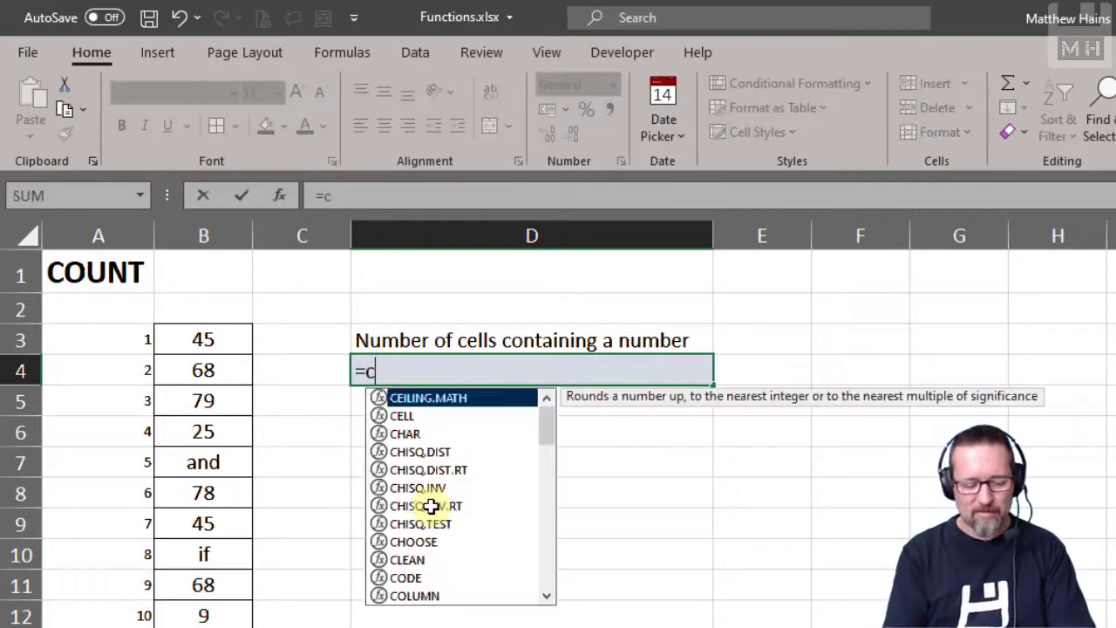
key(BackSpace)
key(BackSpace)
key(BackSpace)
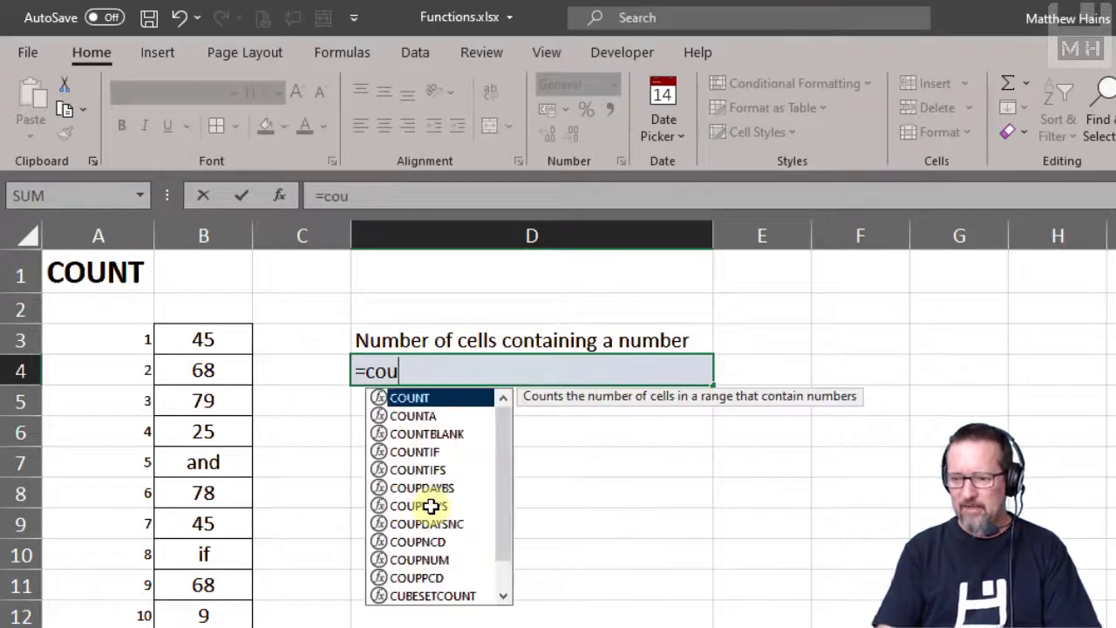
text(nt()
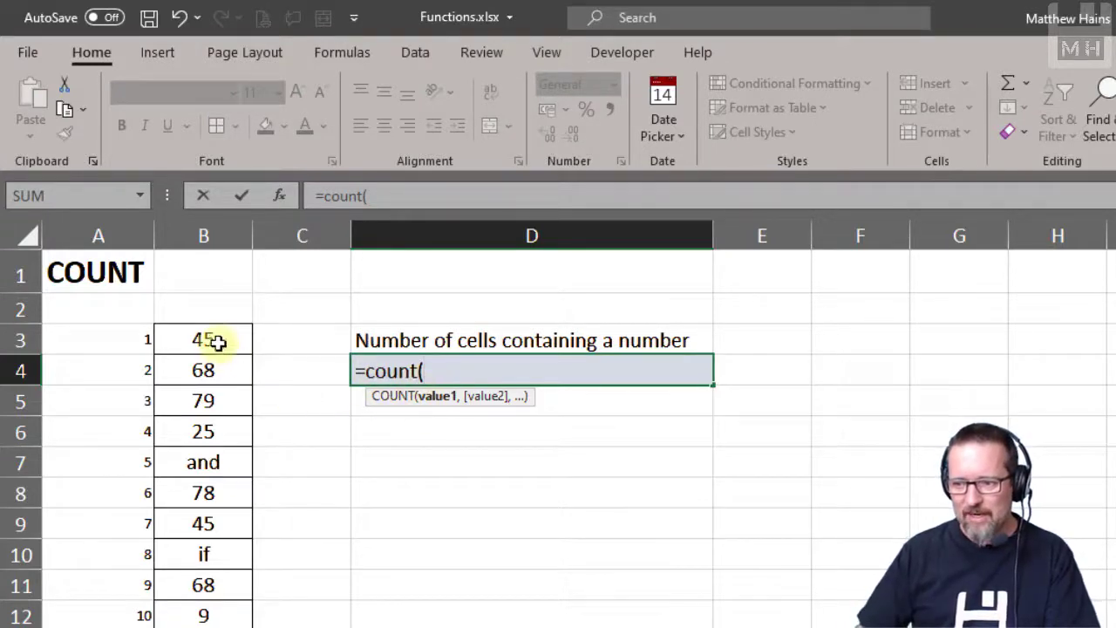
drag(219, 340, 216, 613)
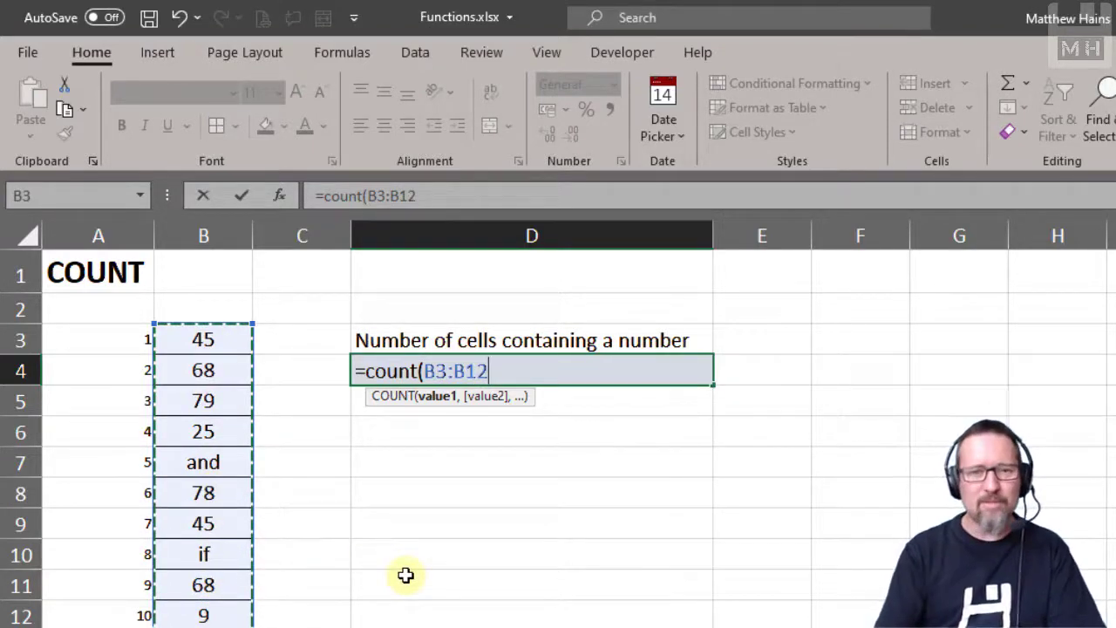
text())
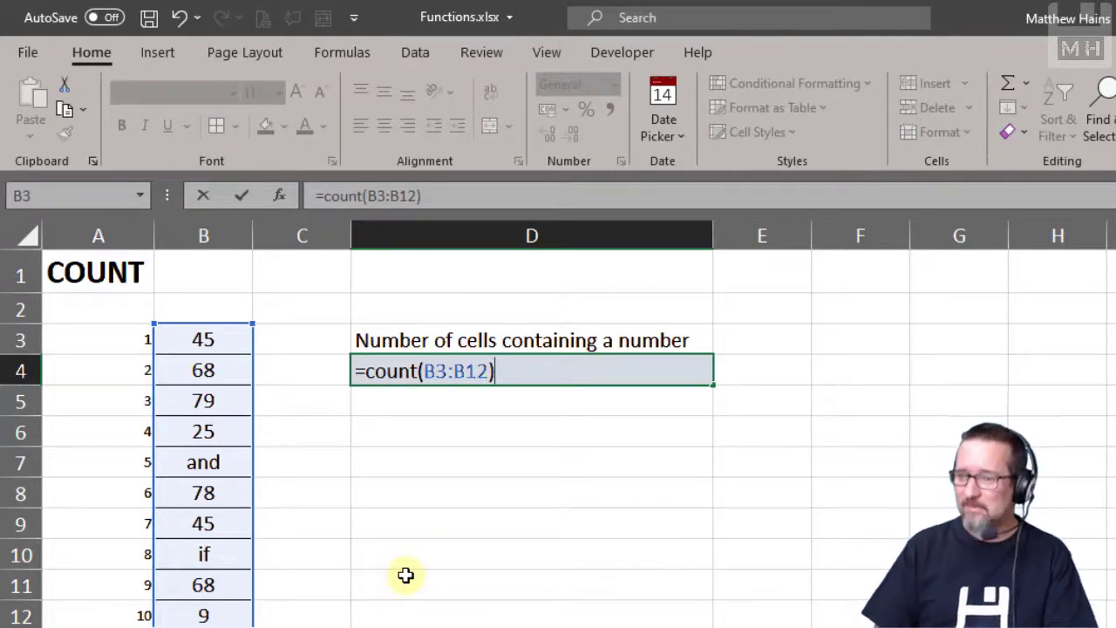
key(Return)
key(Up)
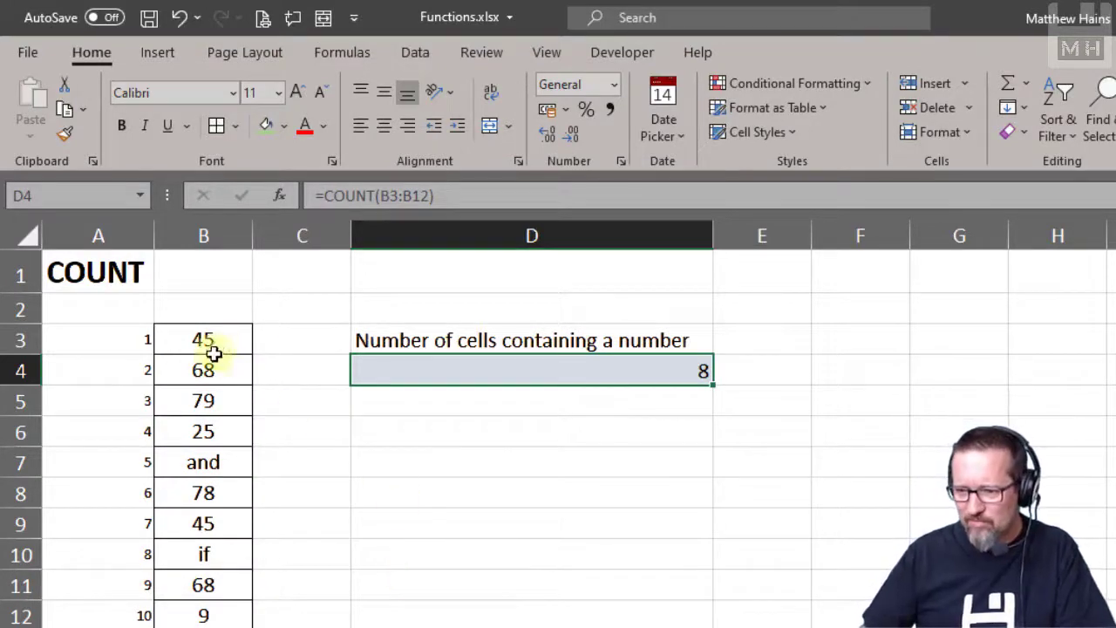
Point out the text entries "and" and "if" in column B and review the D4 formula
click(207, 465)
click(210, 553)
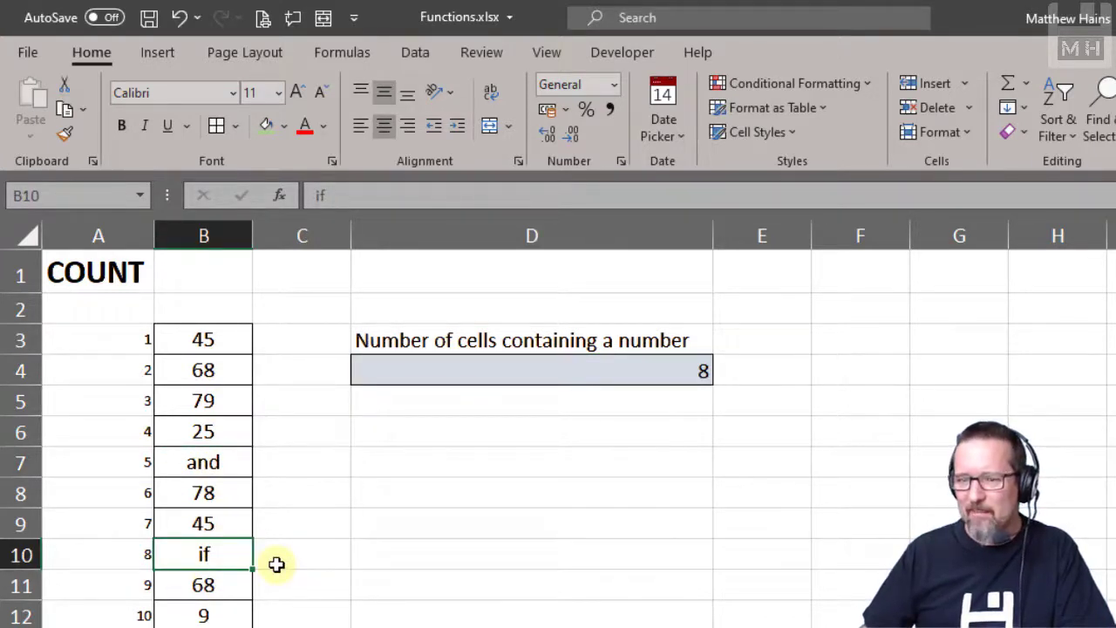
click(223, 465)
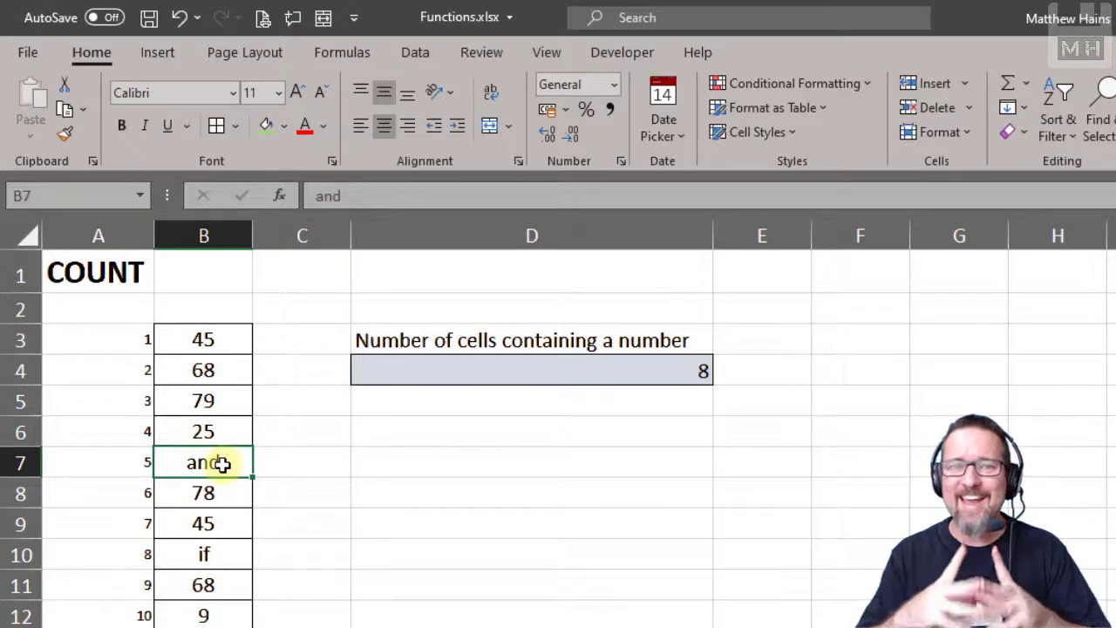
double_click(541, 369)
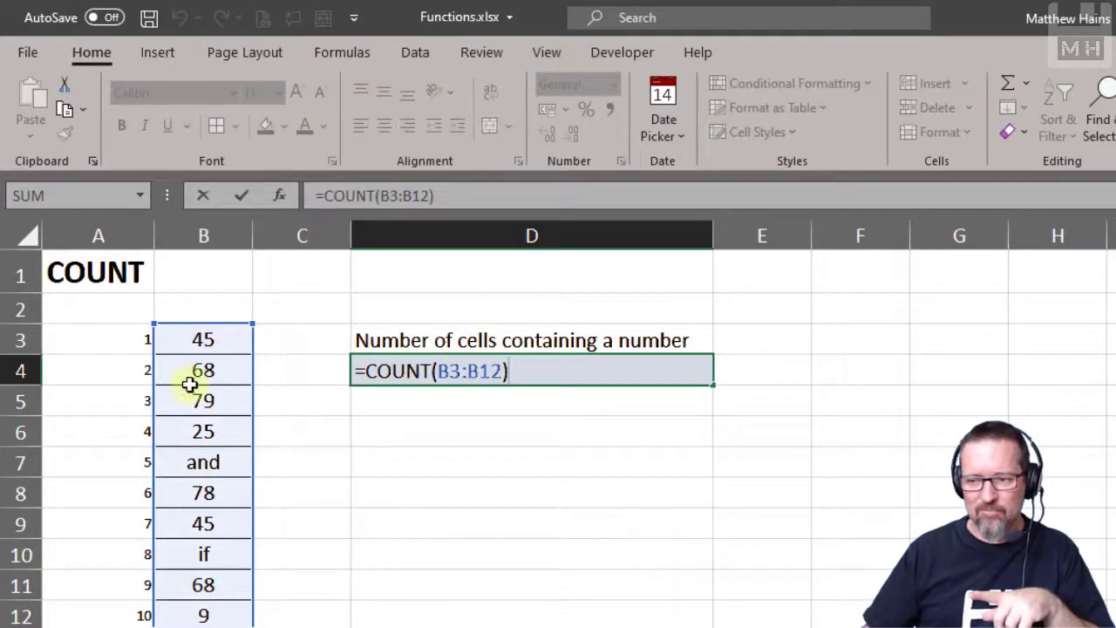
key(ctrl+Return)
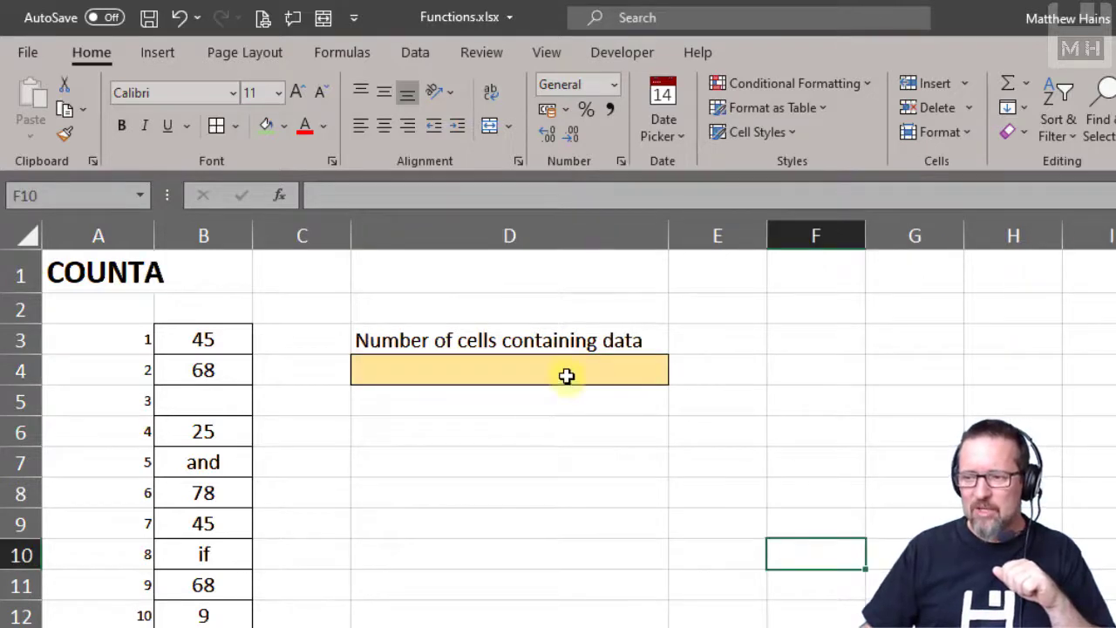
Enter =COUNTA(B3:B12) in D4 on the COUNTA sheet, returning 9
click(567, 370)
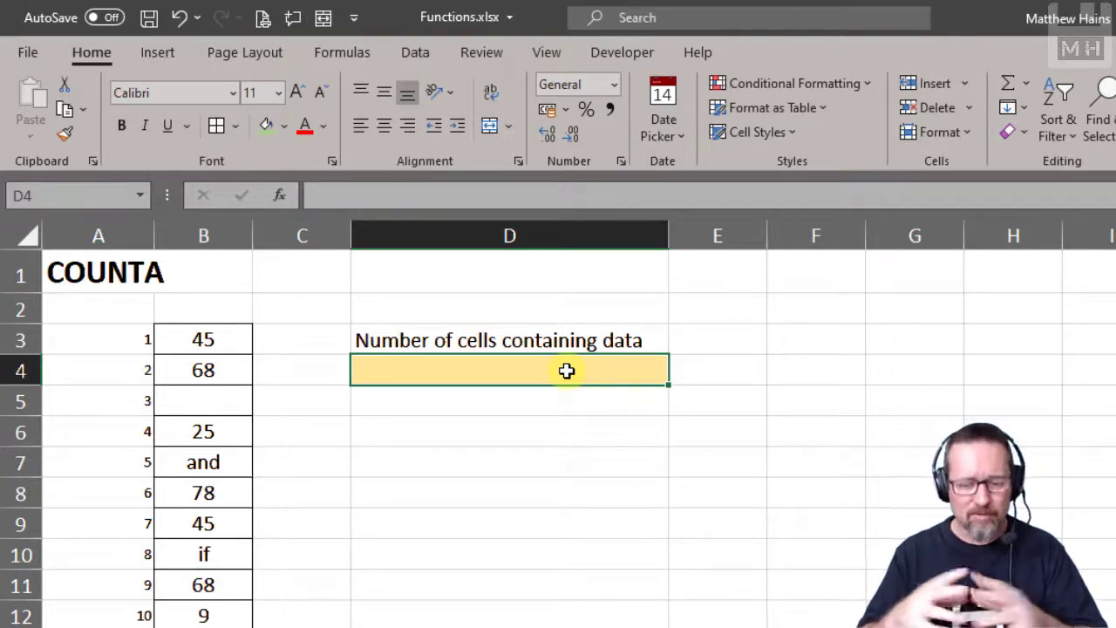
text(=count)
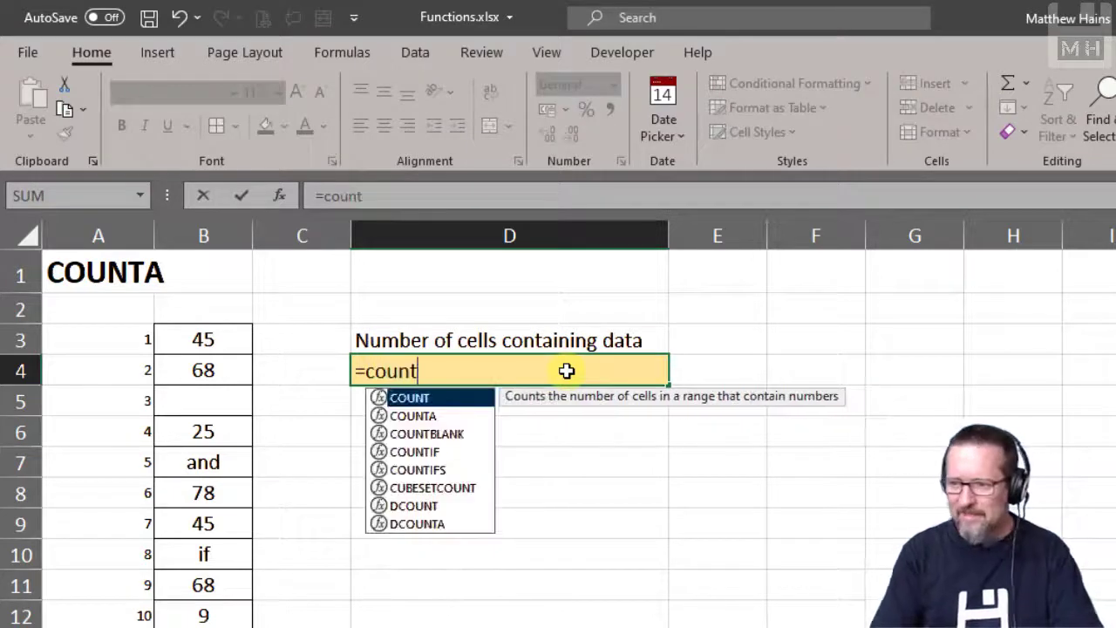
text(a)
key(Tab)
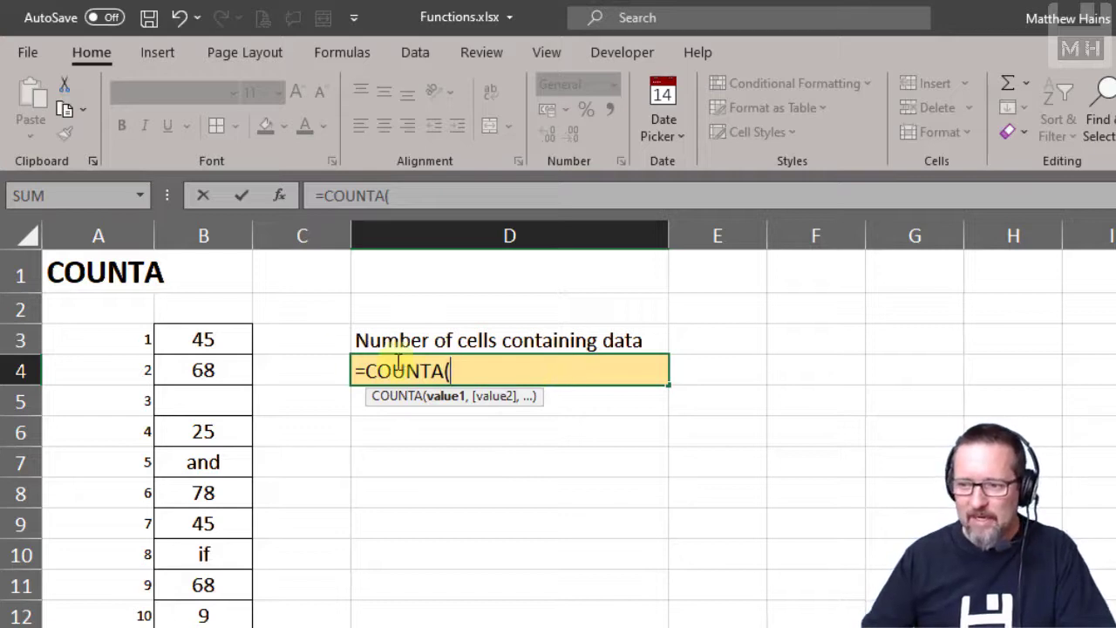
drag(214, 333, 219, 613)
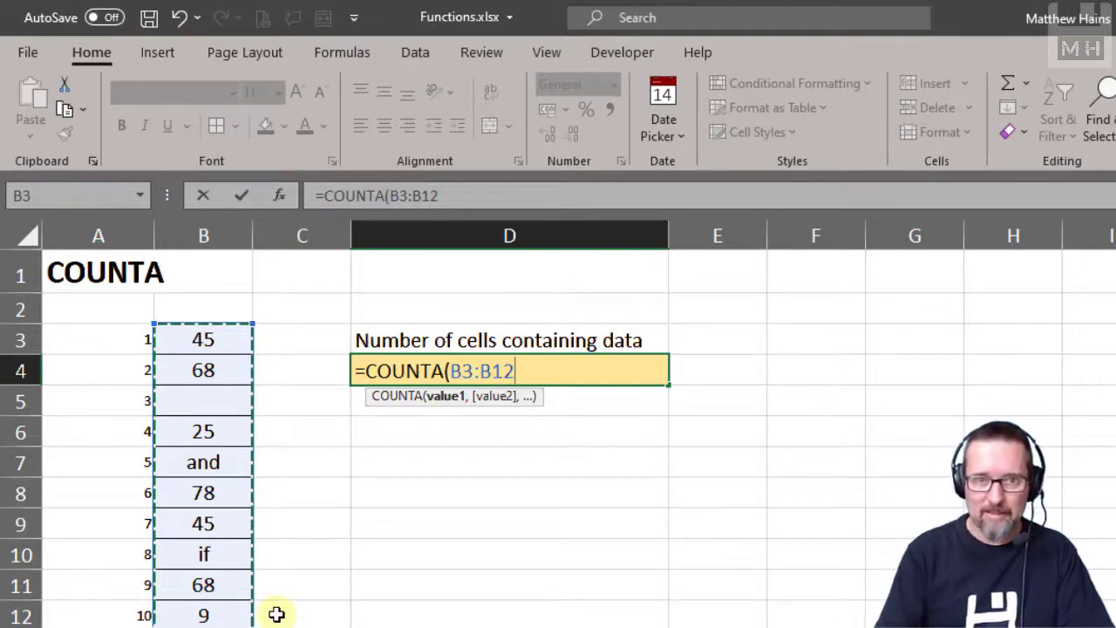
text())
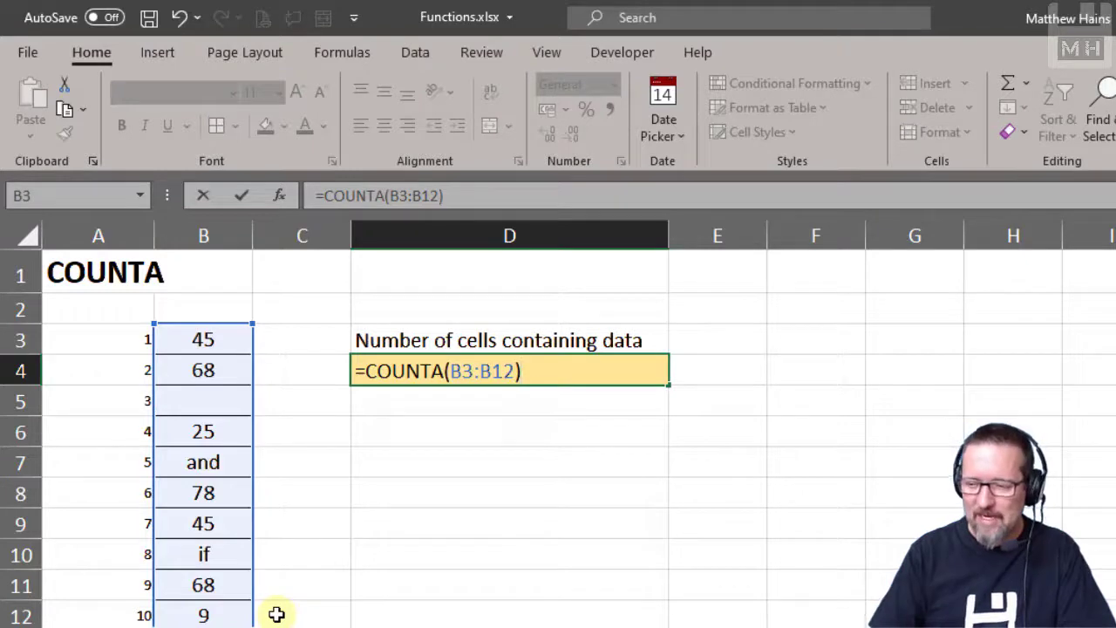
key(Return)
key(Up)
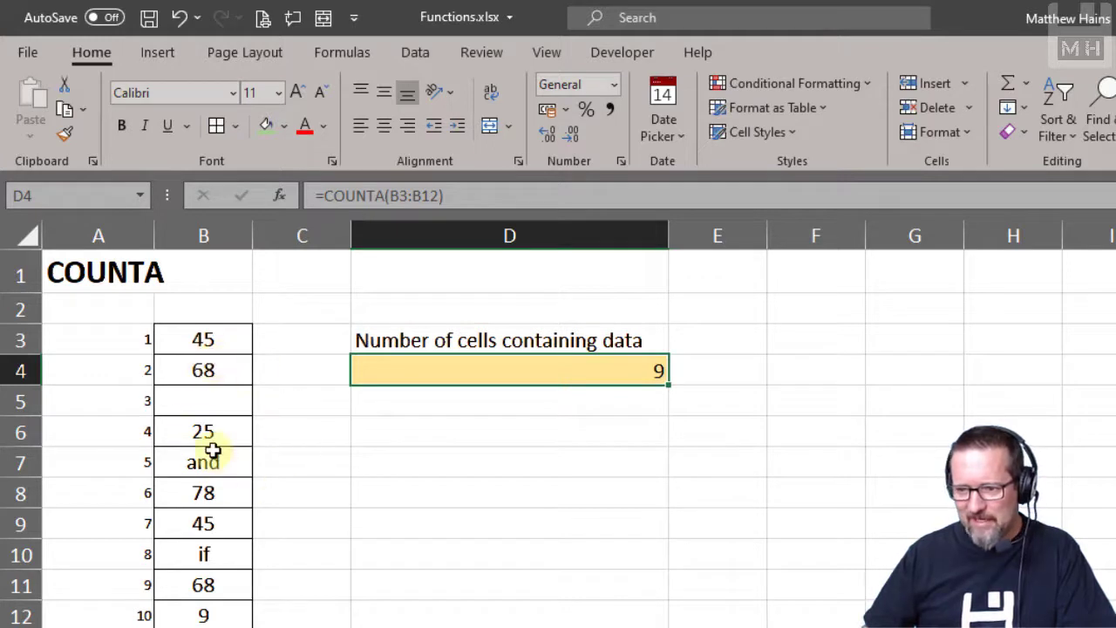
Point out the empty cell B5, review the D4 formula, and move to the COUNTBLANK sheet
click(201, 402)
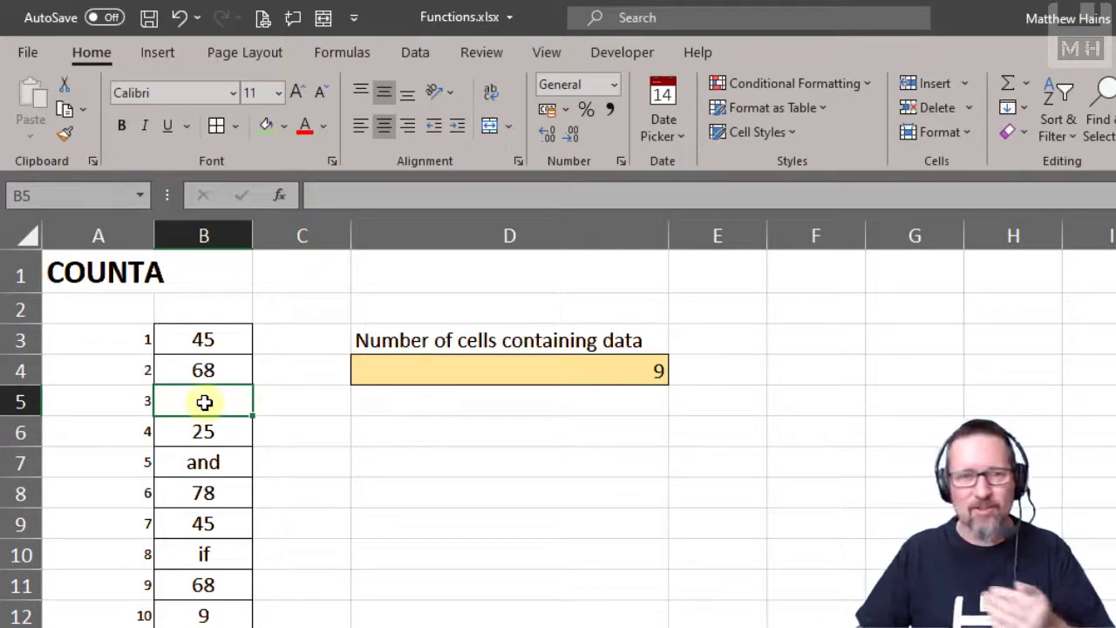
drag(223, 342, 208, 612)
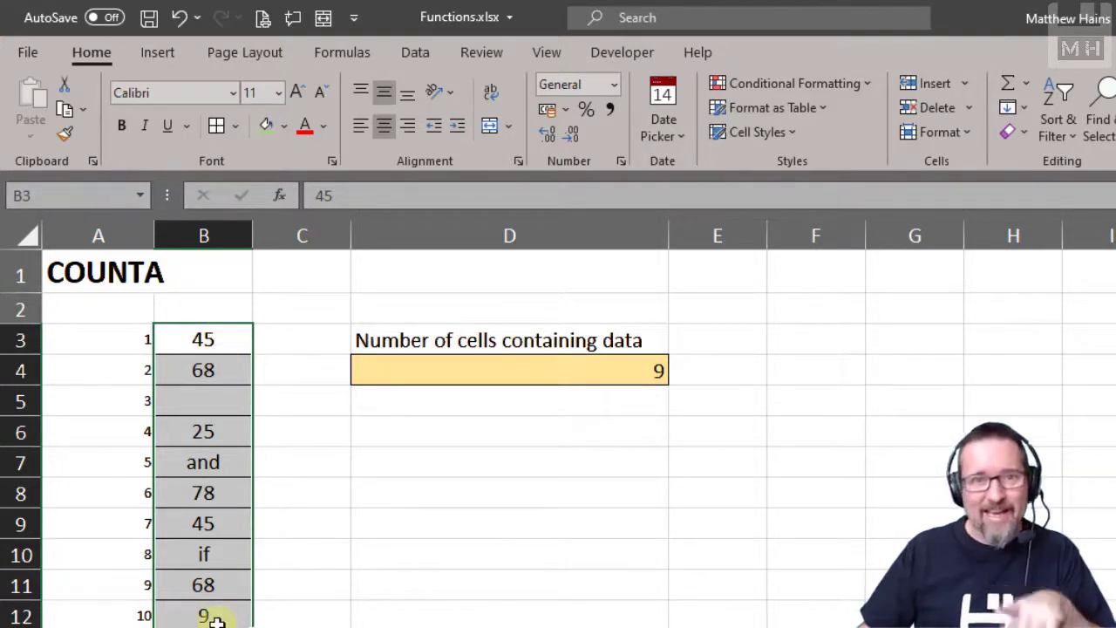
click(210, 400)
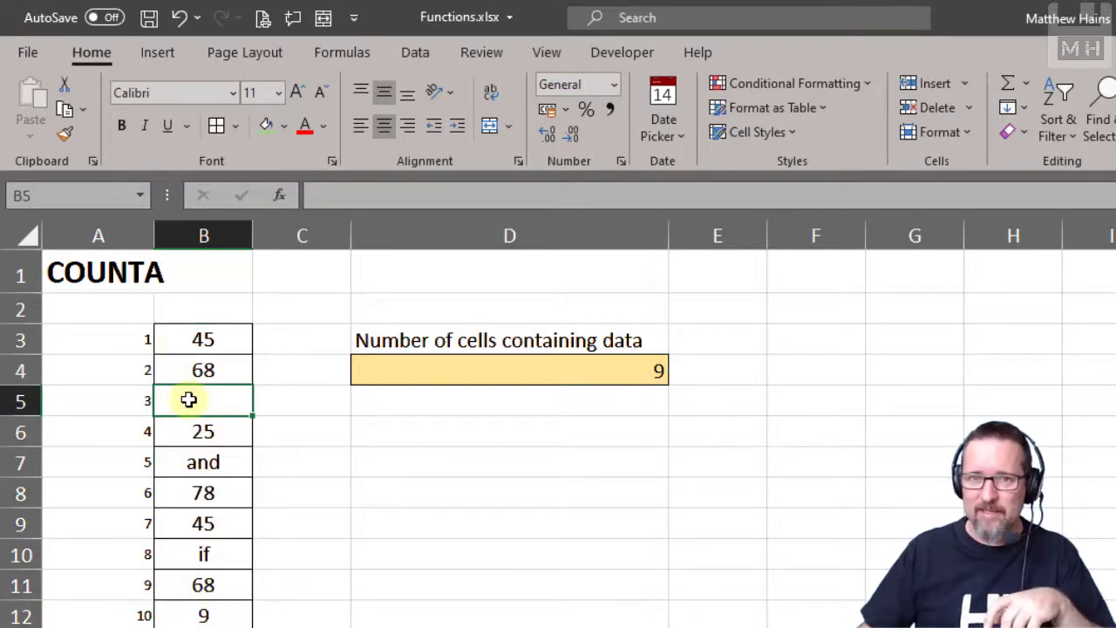
click(448, 380)
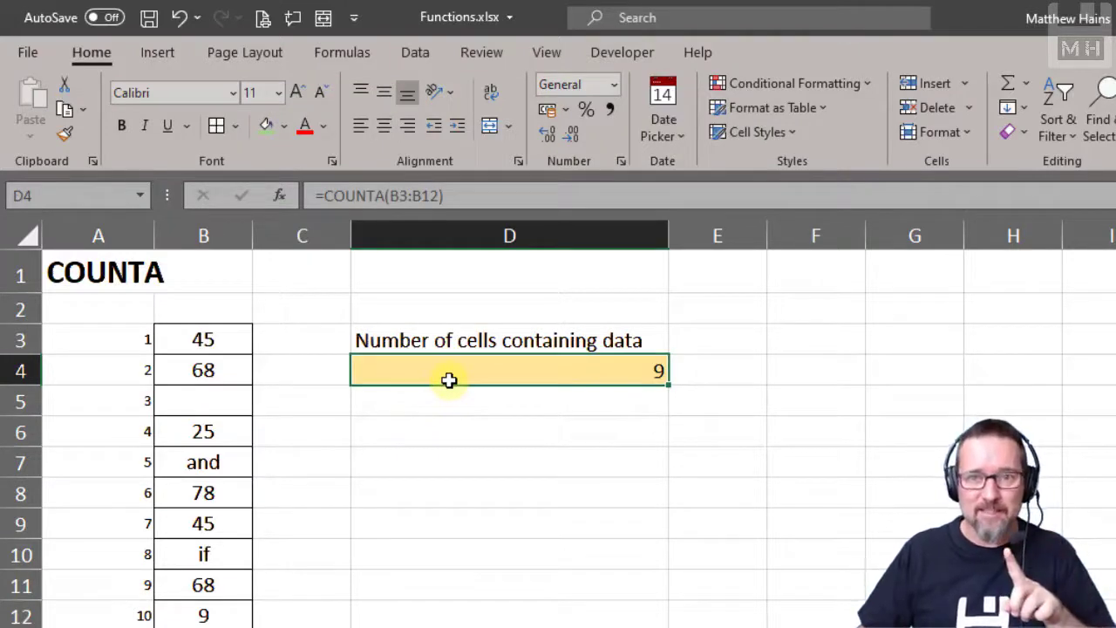
key(ctrl+Page_Down)
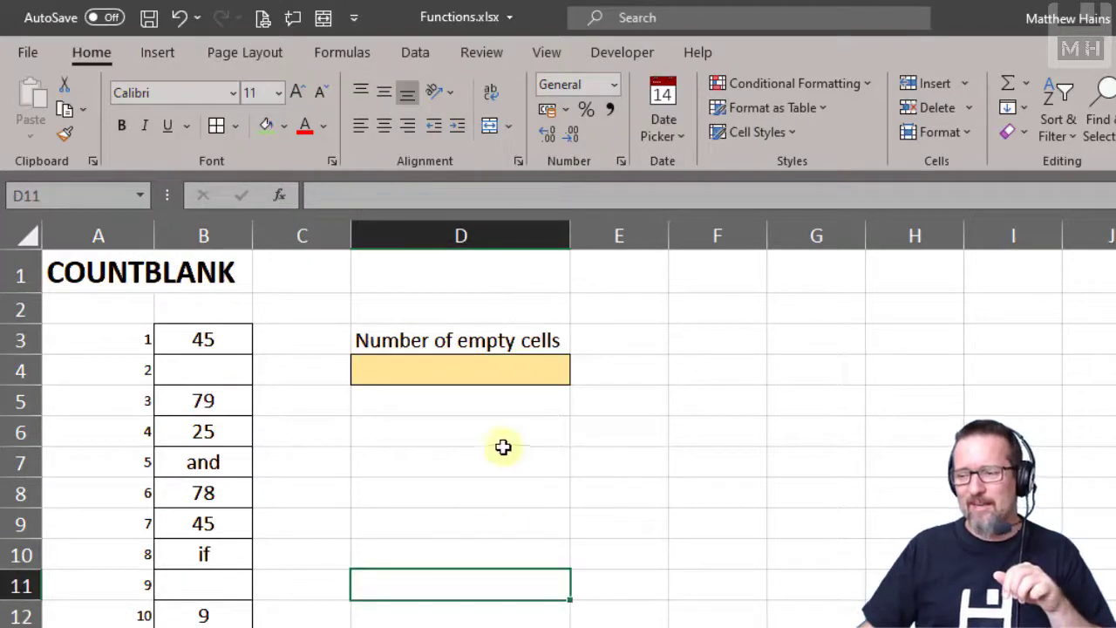
Enter =COUNTBLANK(B3:B12) in D4, returning 2 empty cells
click(471, 368)
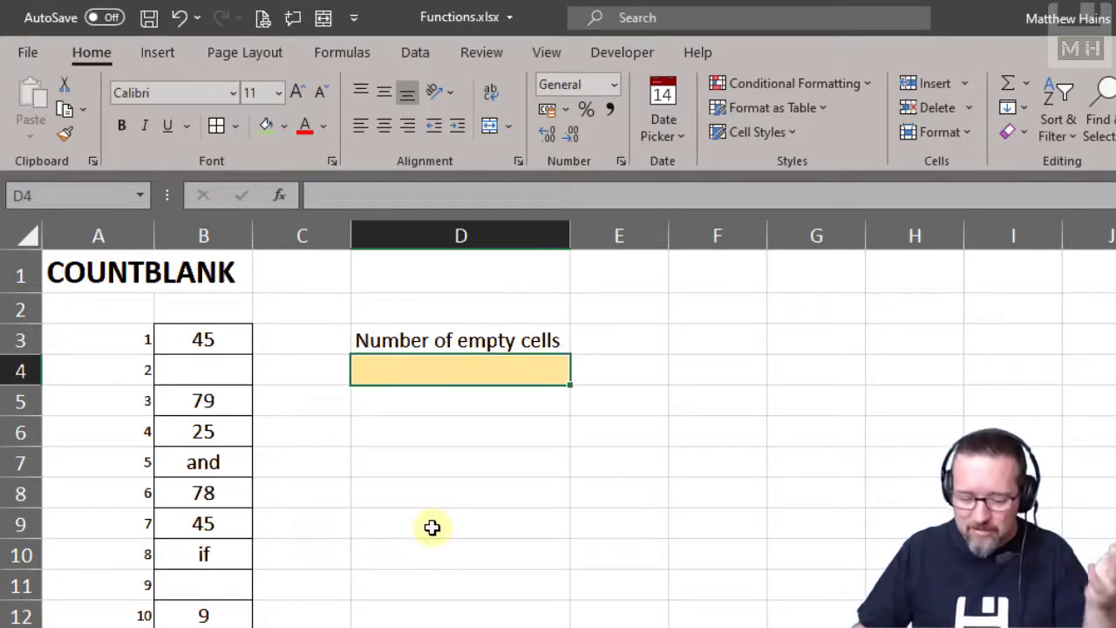
text(=coiunt)
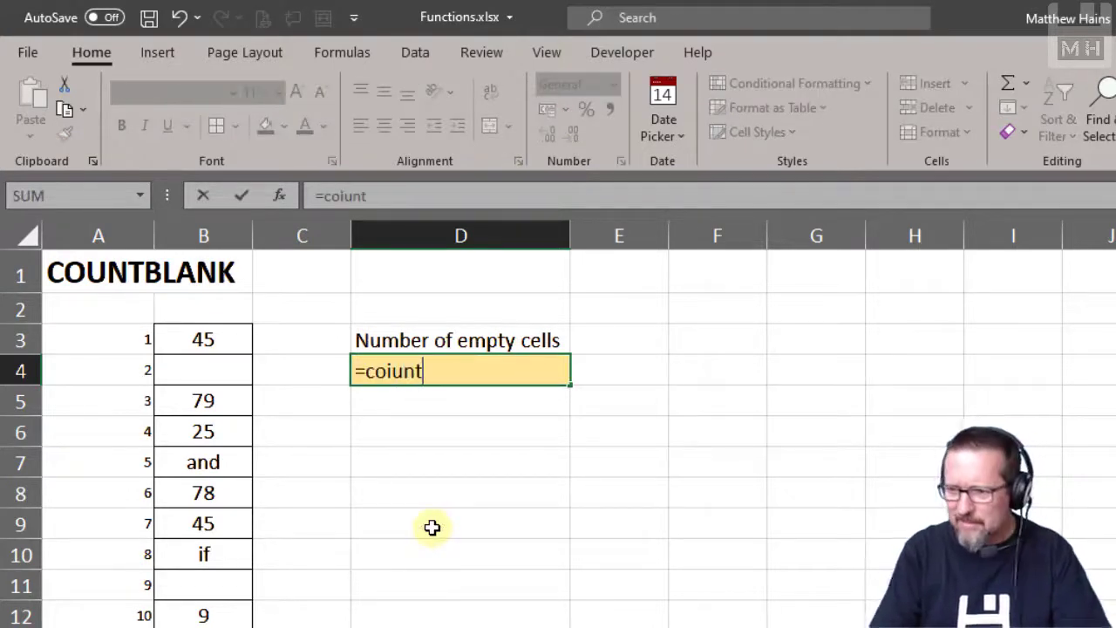
key(BackSpace)
key(BackSpace)
key(BackSpace)
key(BackSpace)
text(unt)
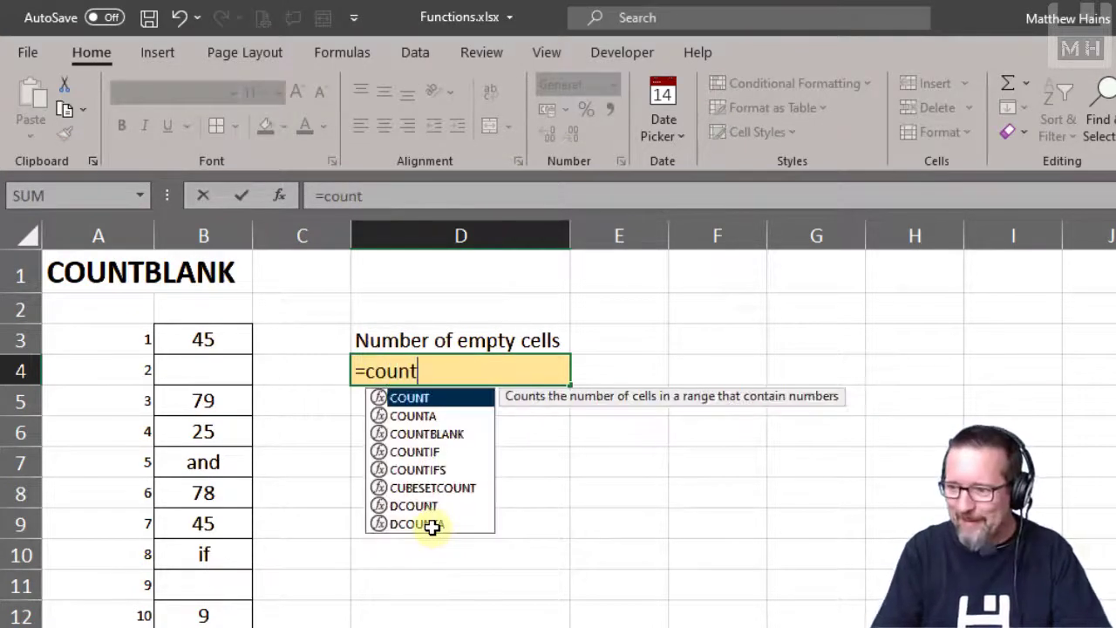
text(bla)
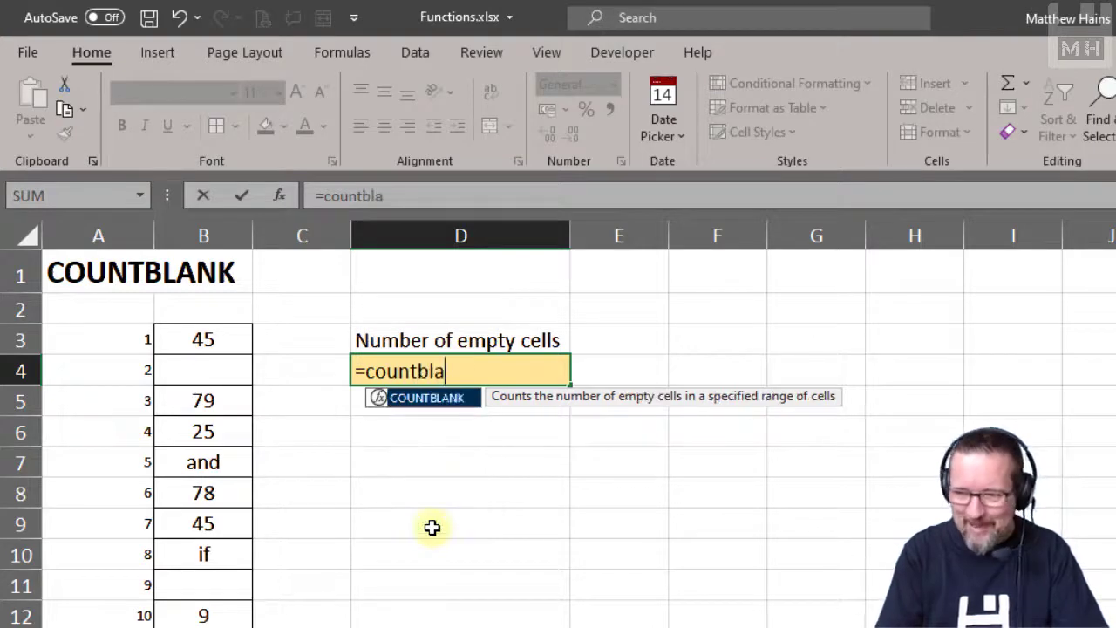
key(Tab)
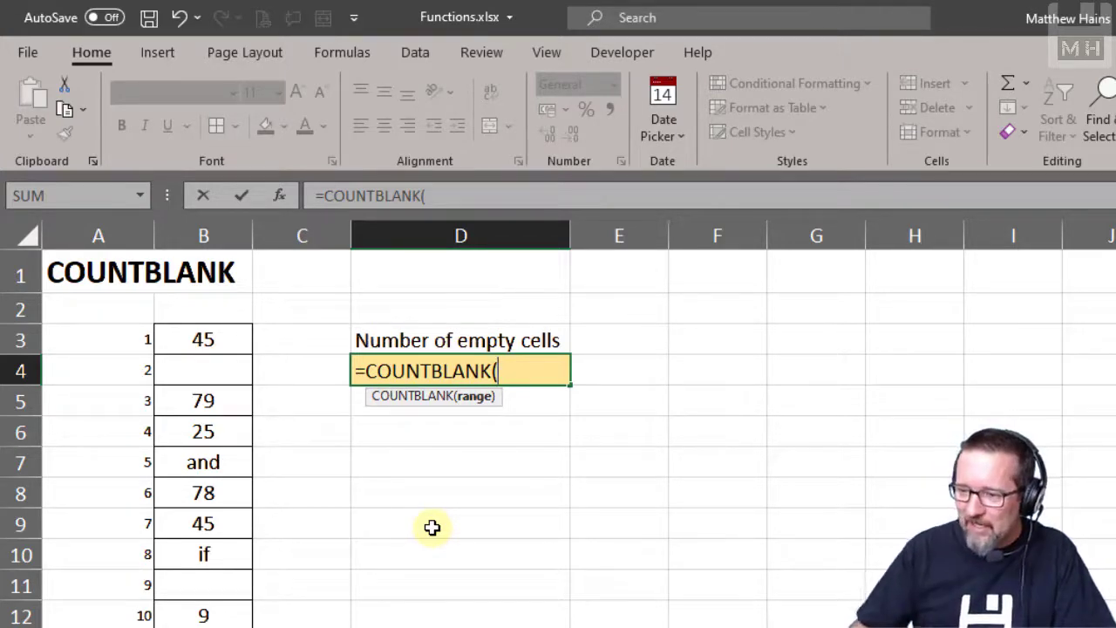
drag(232, 334, 259, 615)
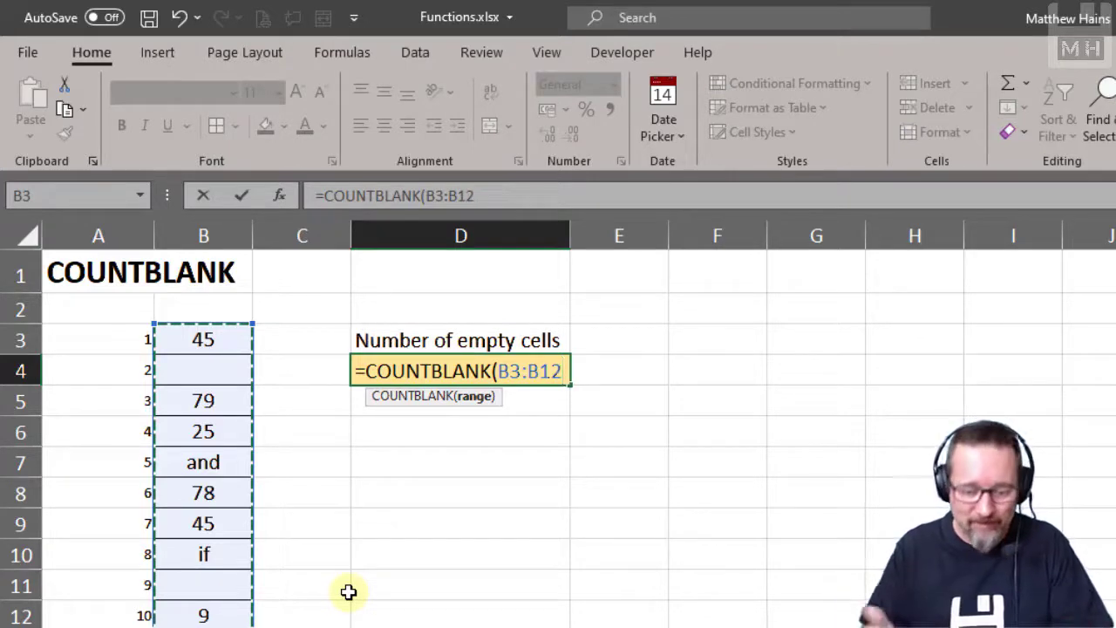
text())
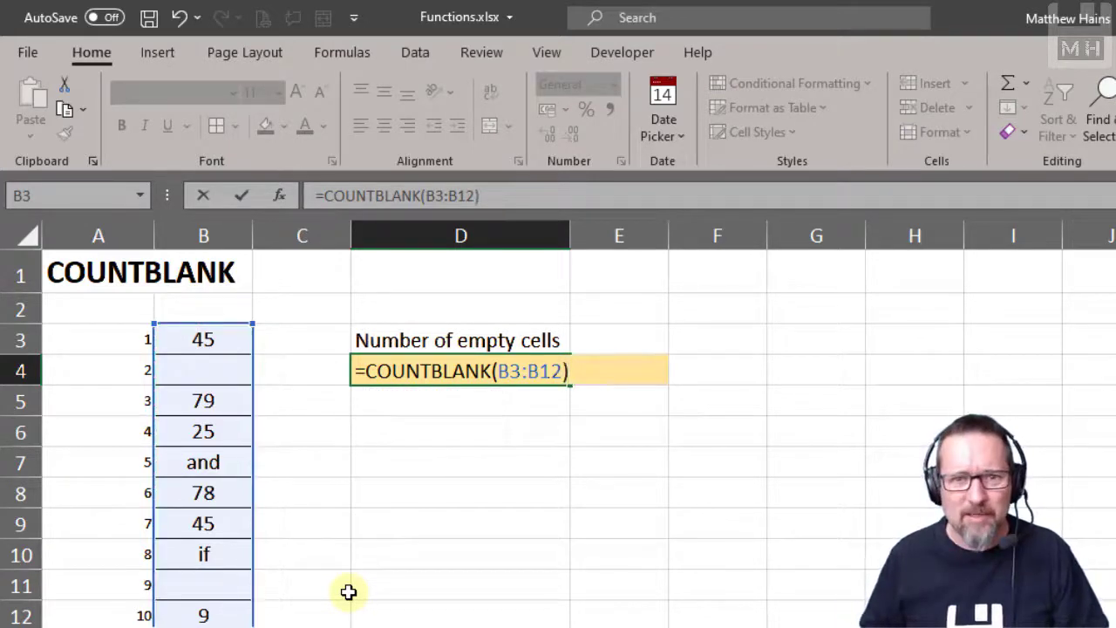
key(Return)
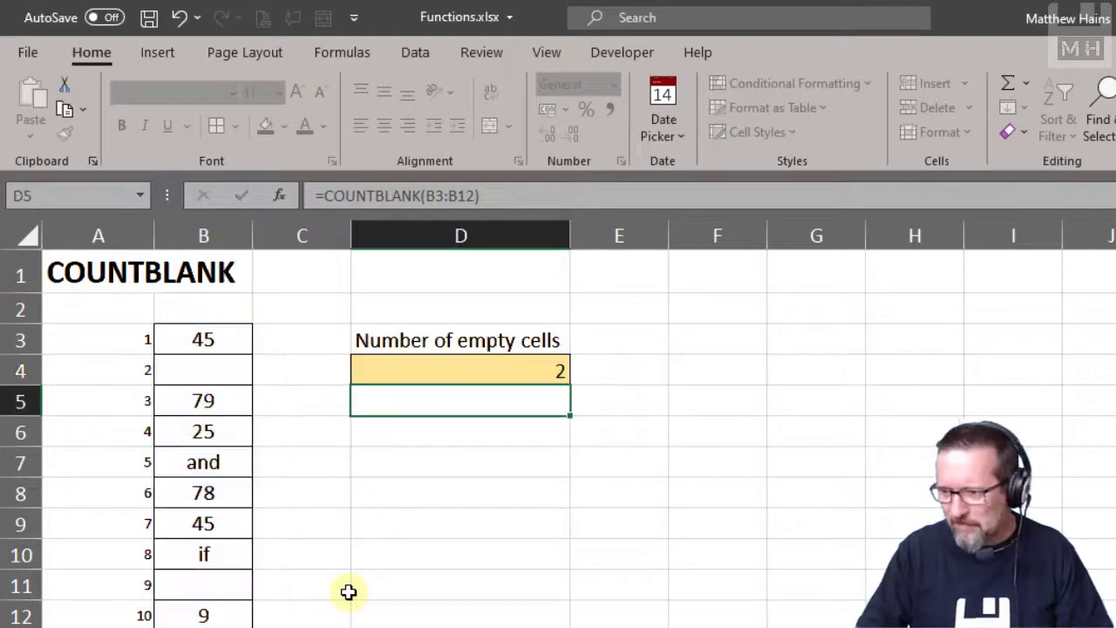
key(Up)
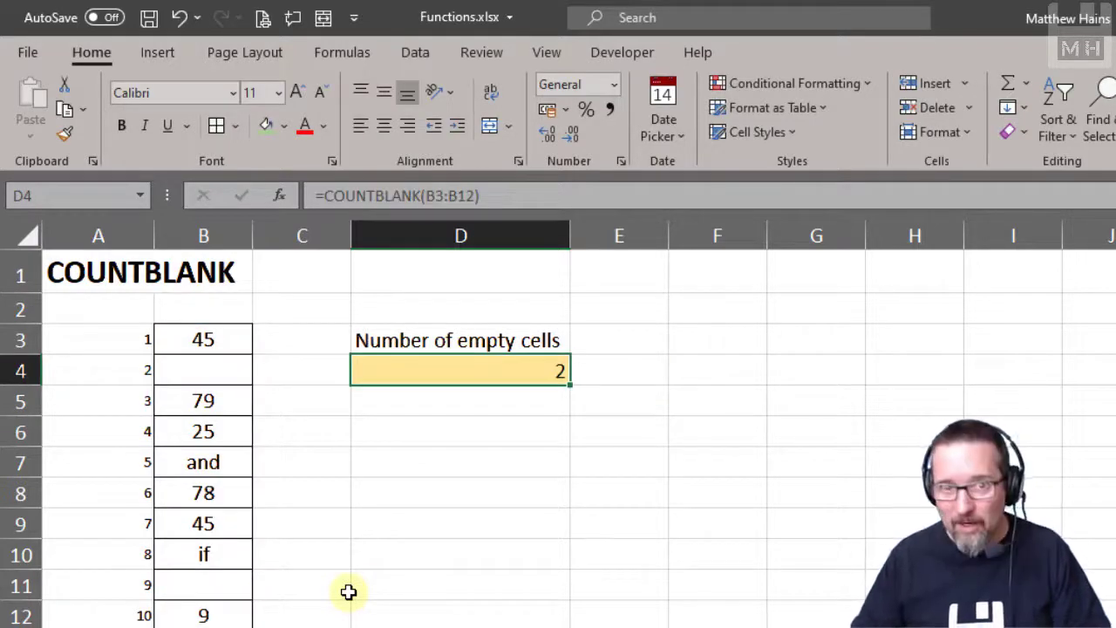
Highlight the empty cells B4 and B11, then move to the COUNTA sheet with the conditional counts
drag(217, 340, 224, 605)
click(201, 374)
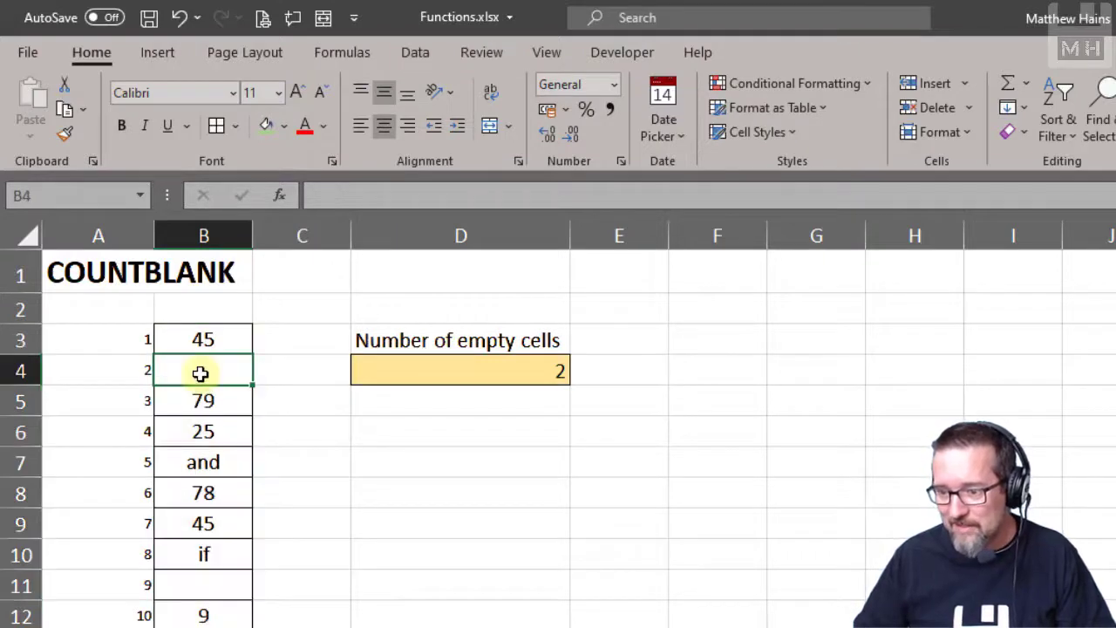
click(212, 589)
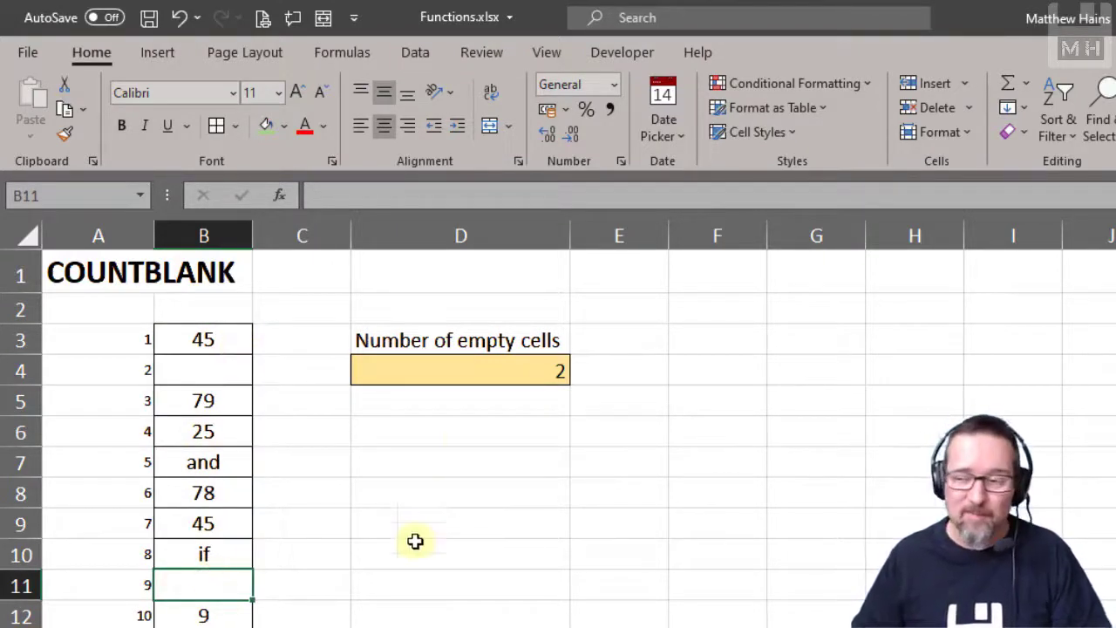
click(471, 371)
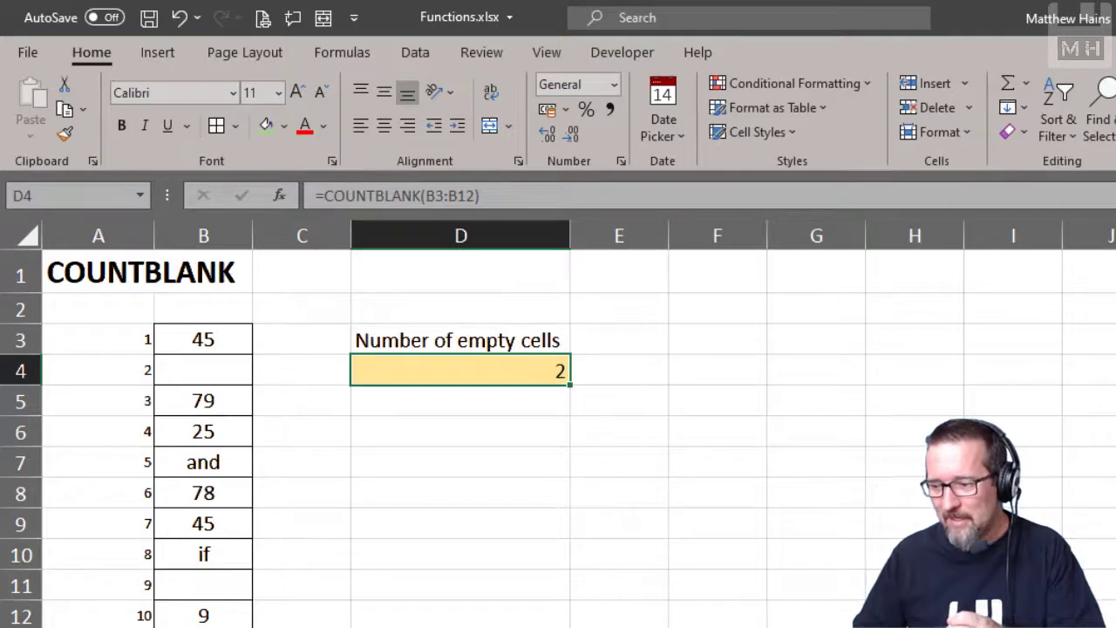
key(ctrl+Page_Down)
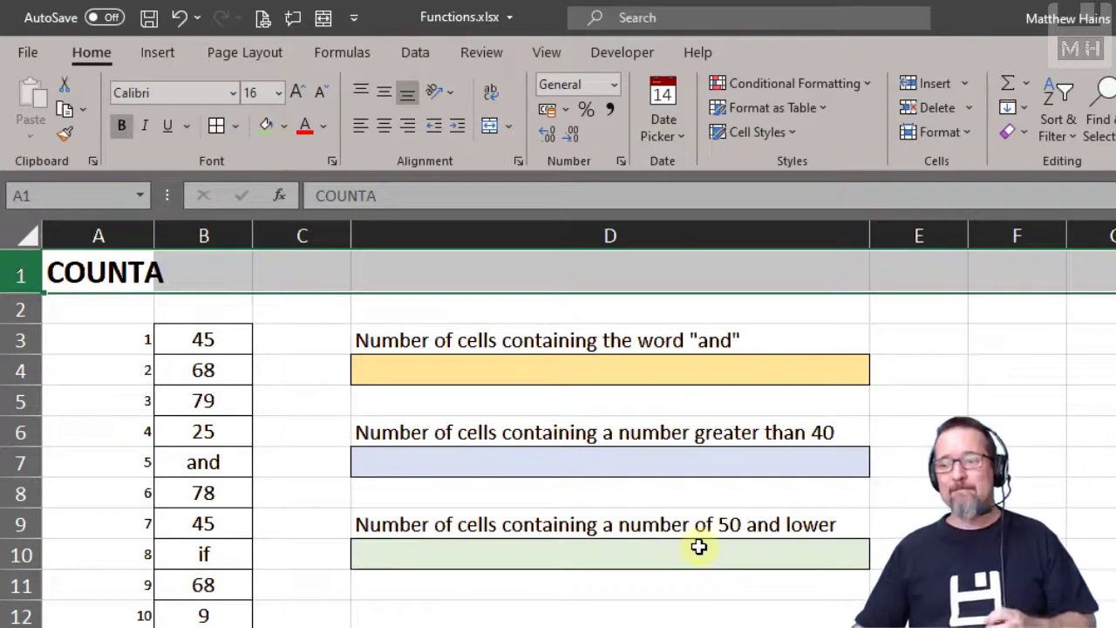
Enter =COUNTIF(B3:B12,"and") in D4, returning 1, and review the counted range
click(559, 367)
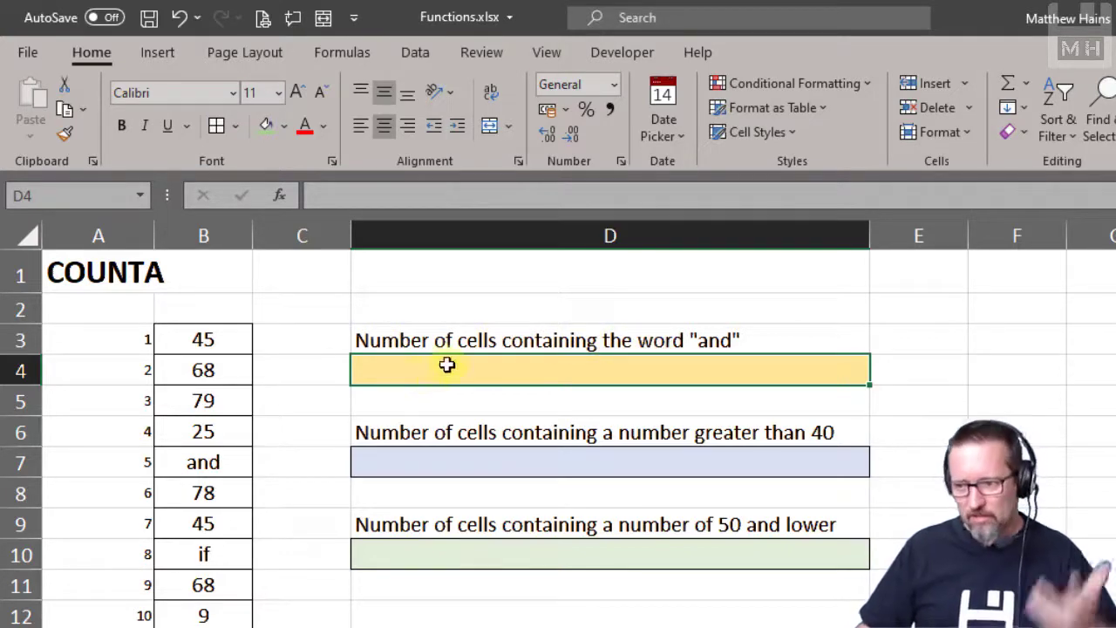
text(=count)
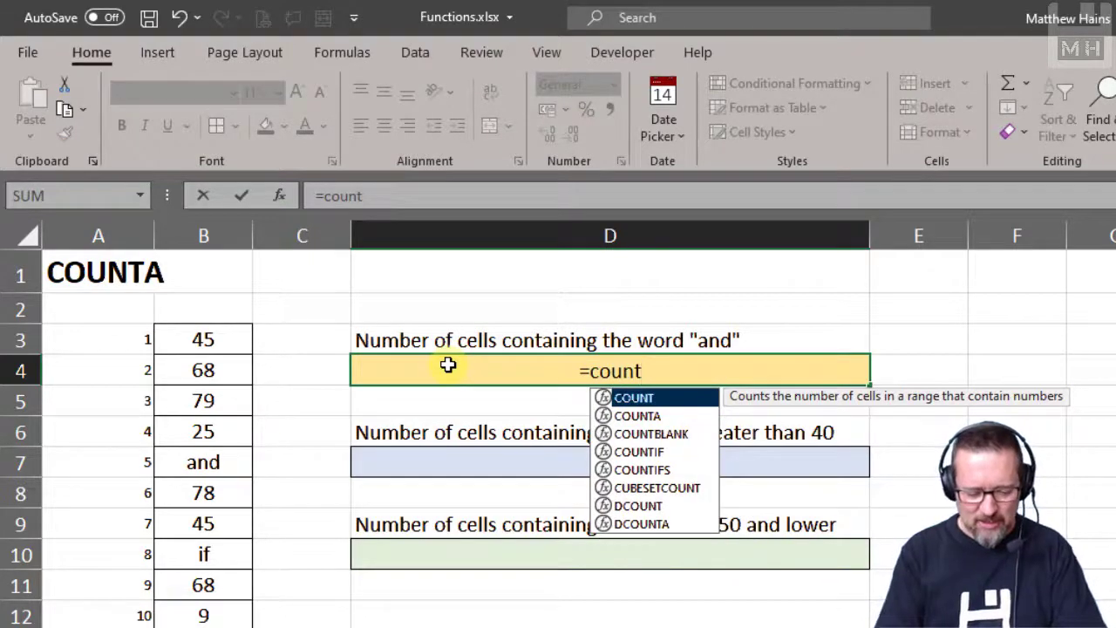
text(if)
key(Tab)
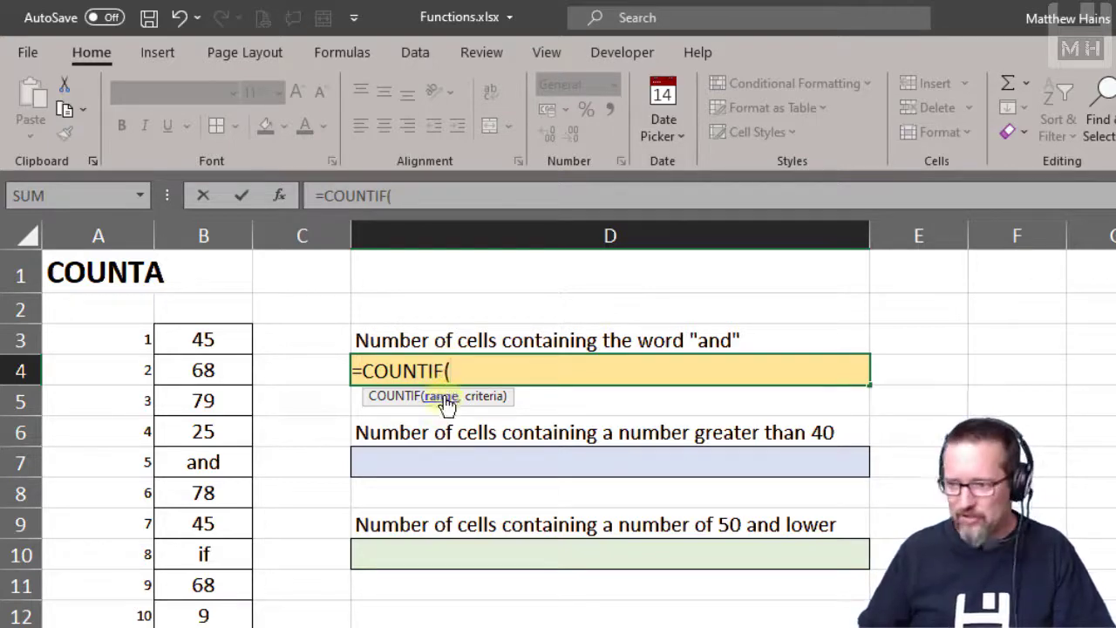
drag(212, 341, 204, 613)
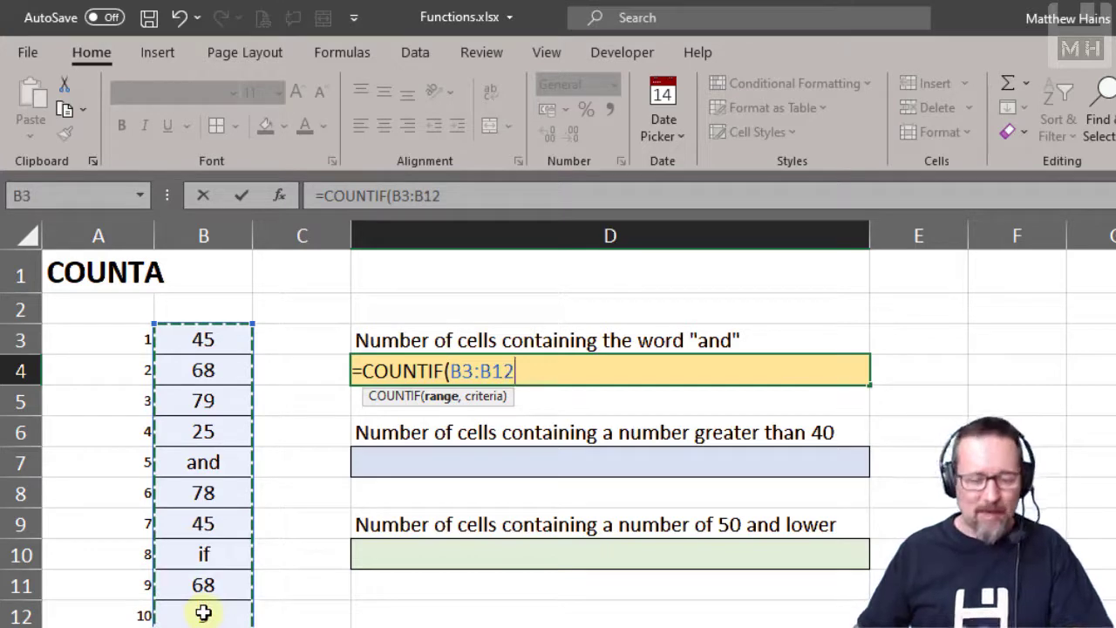
text(,)
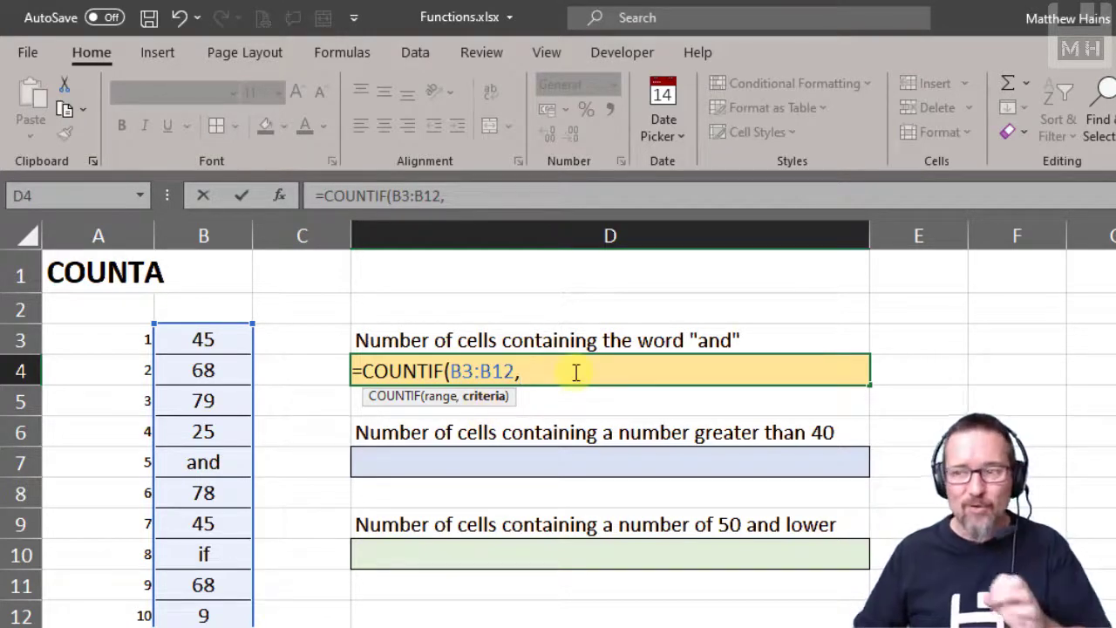
text("and)
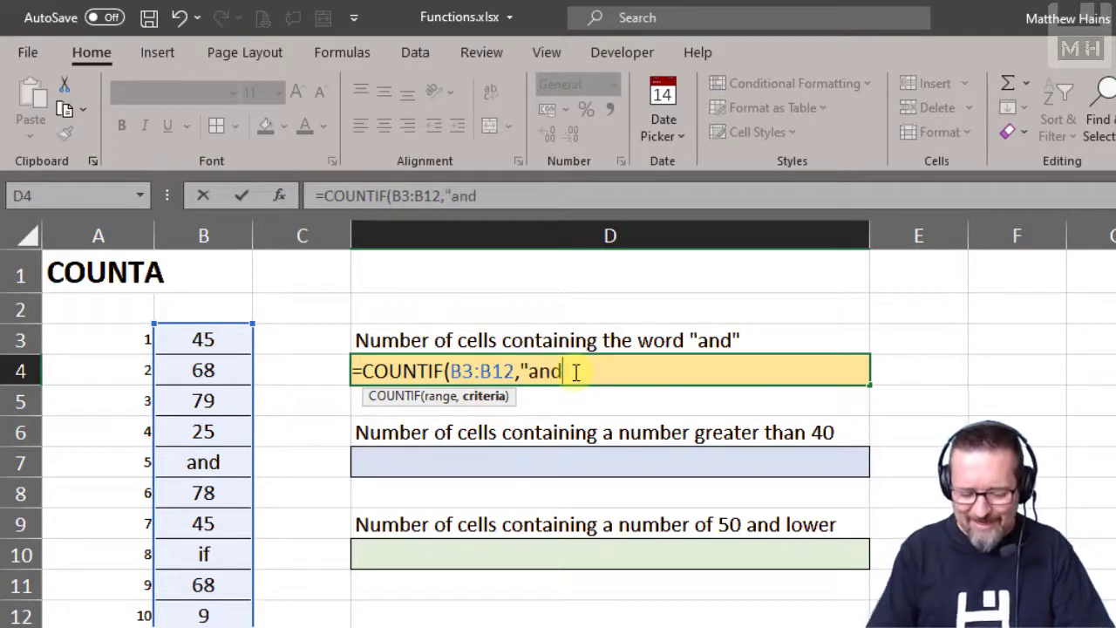
text(")
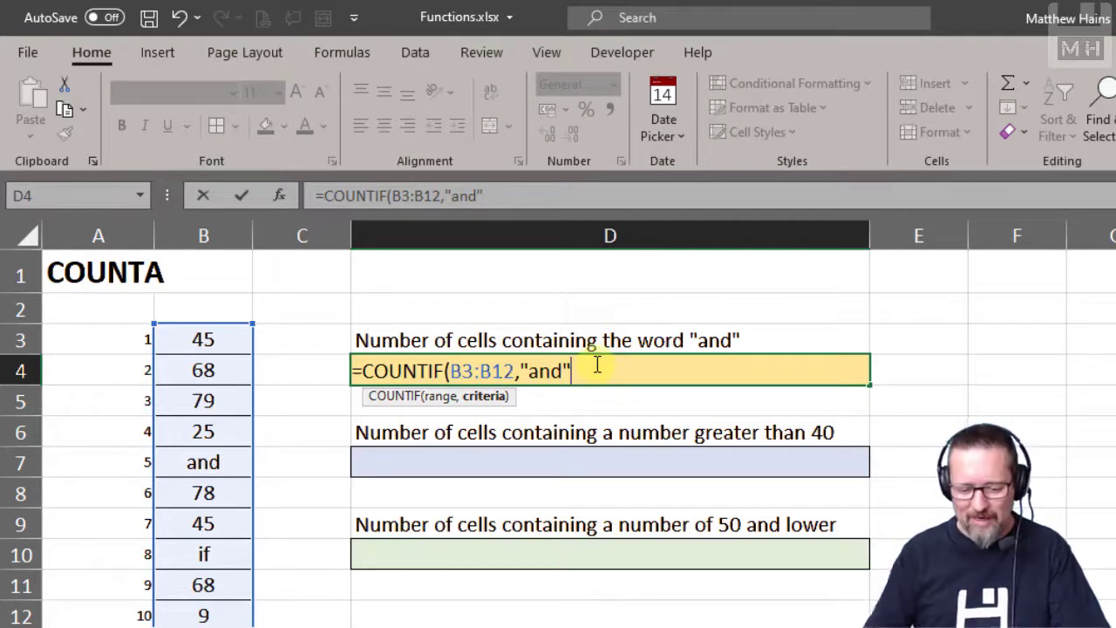
text())
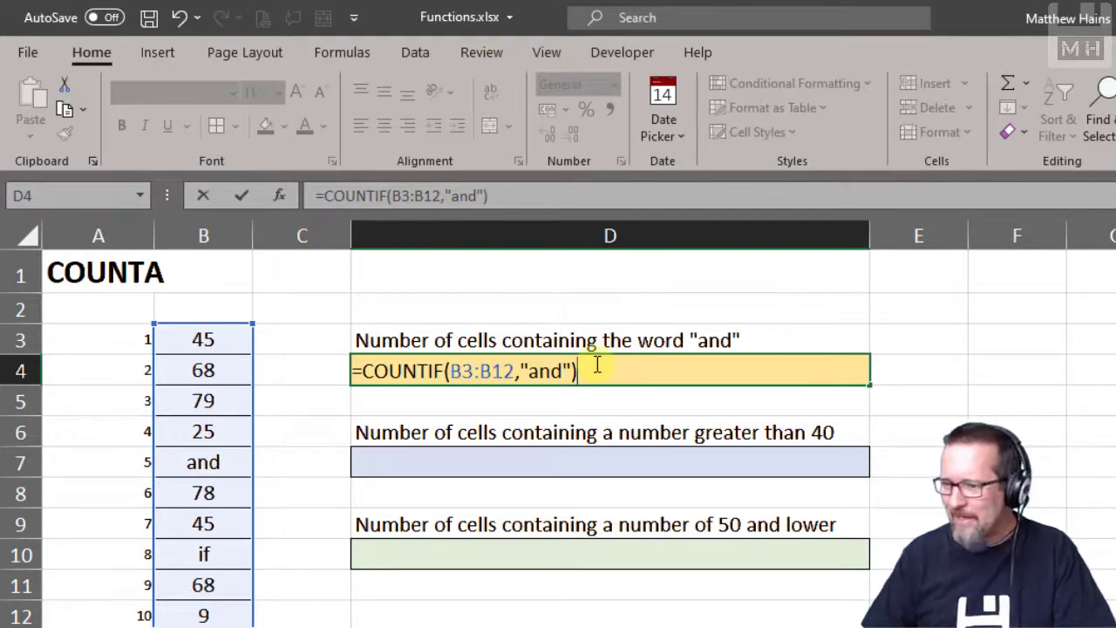
key(Return)
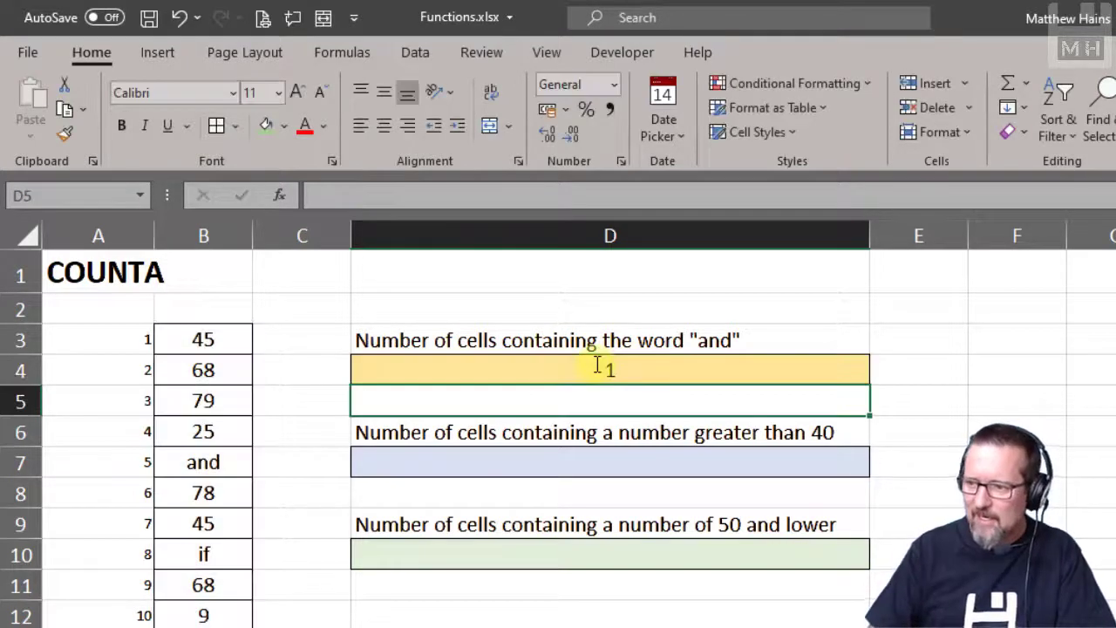
click(597, 365)
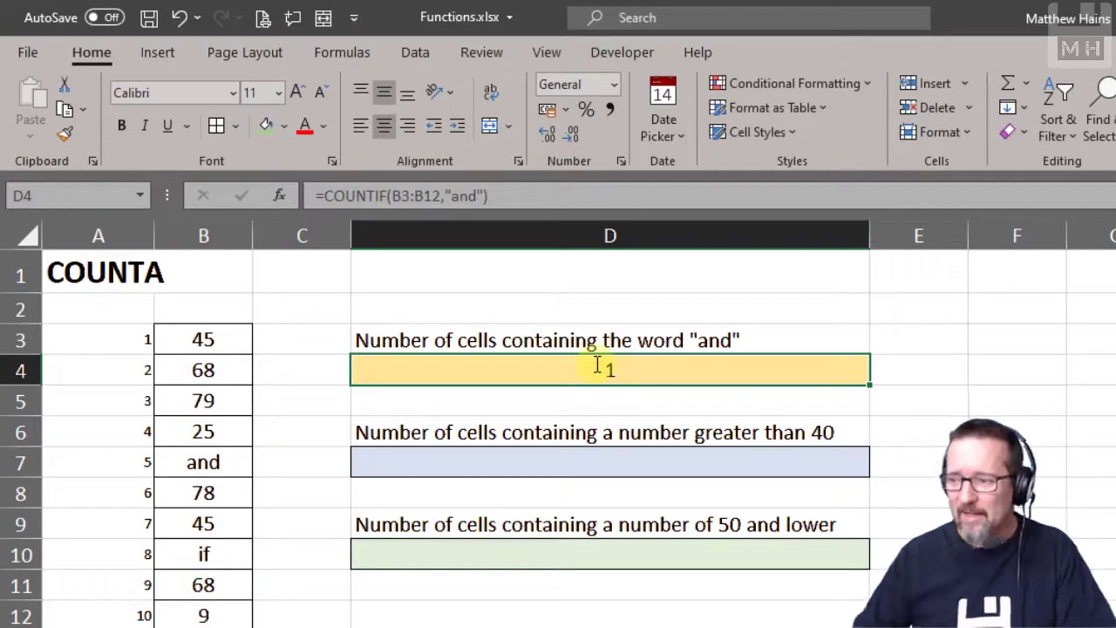
drag(219, 341, 215, 615)
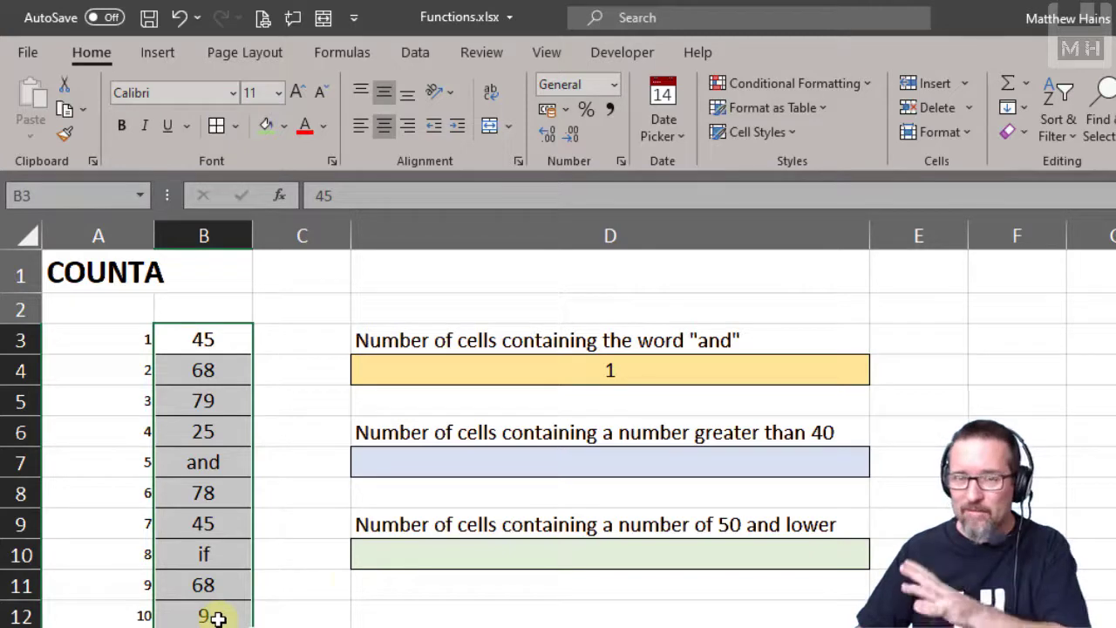
Draft =COUNTIF(B3:B12,>40) in D7 for the greater-than-40 count
click(529, 467)
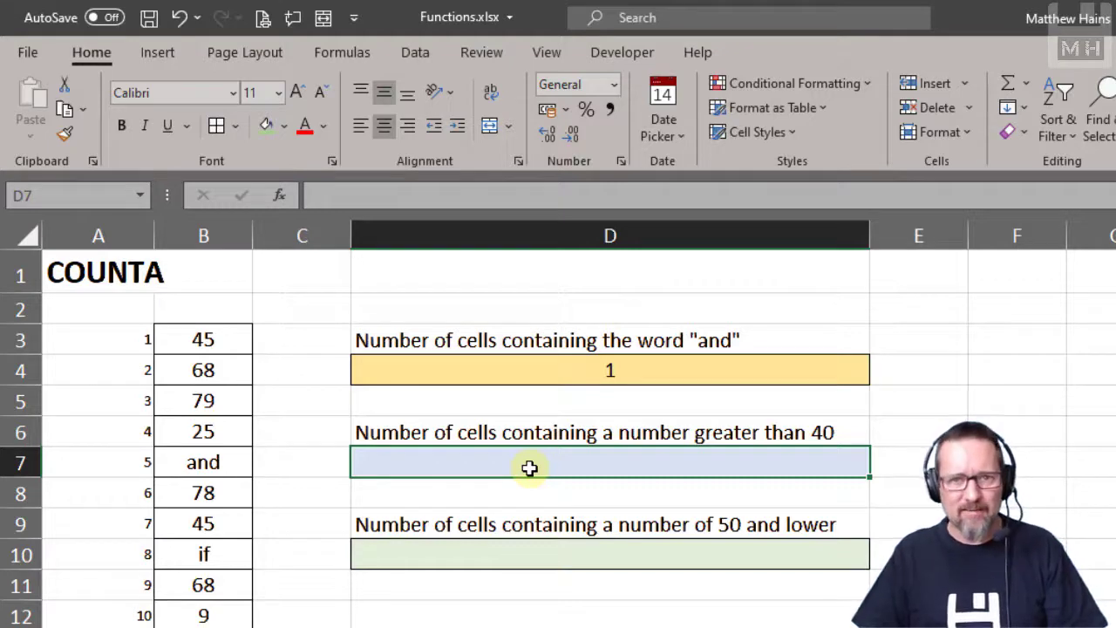
text(=COUNTIF()
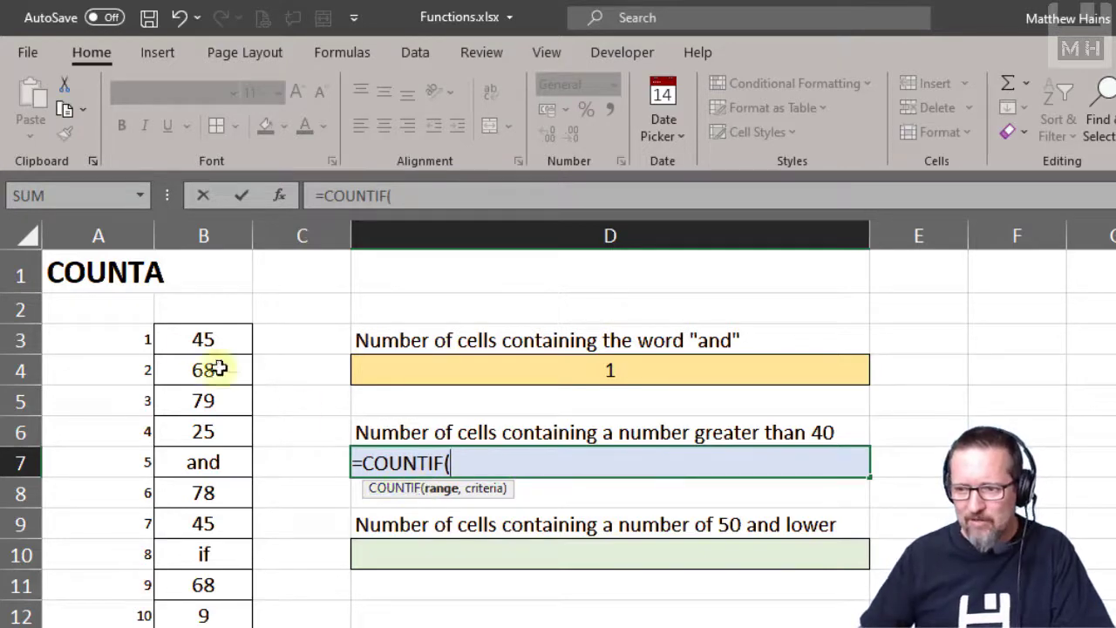
drag(190, 339, 183, 608)
text(,)
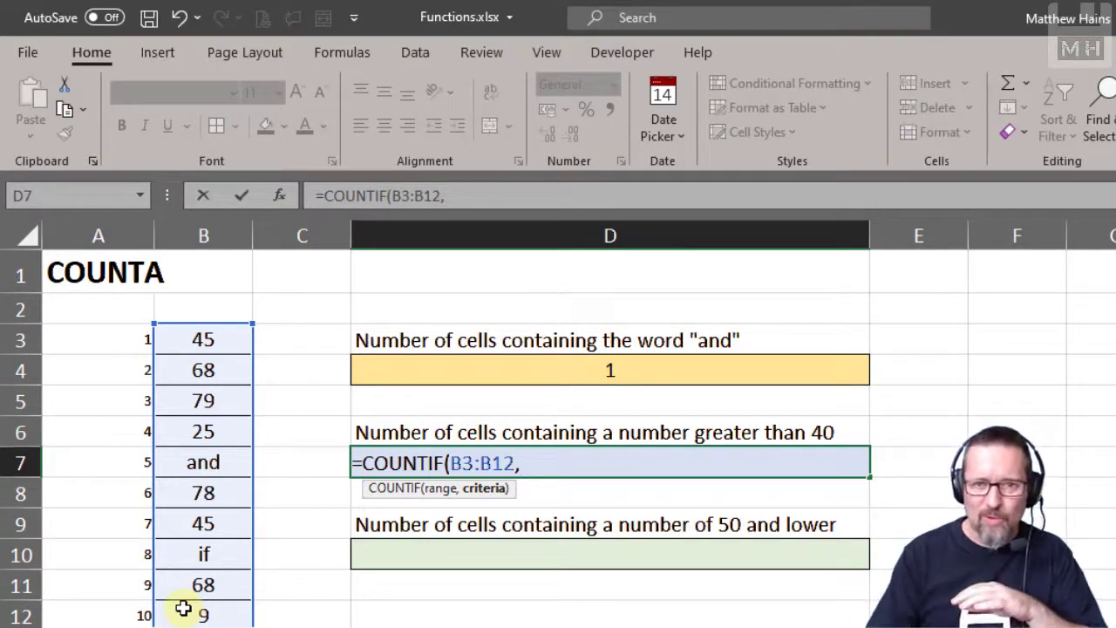
text(")
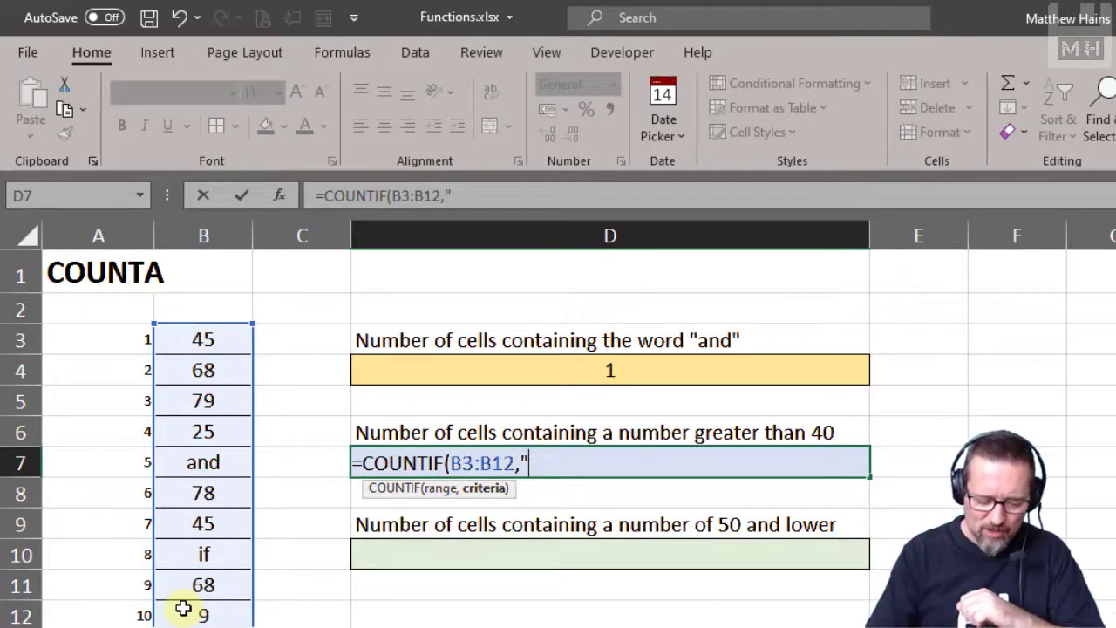
text(>40)
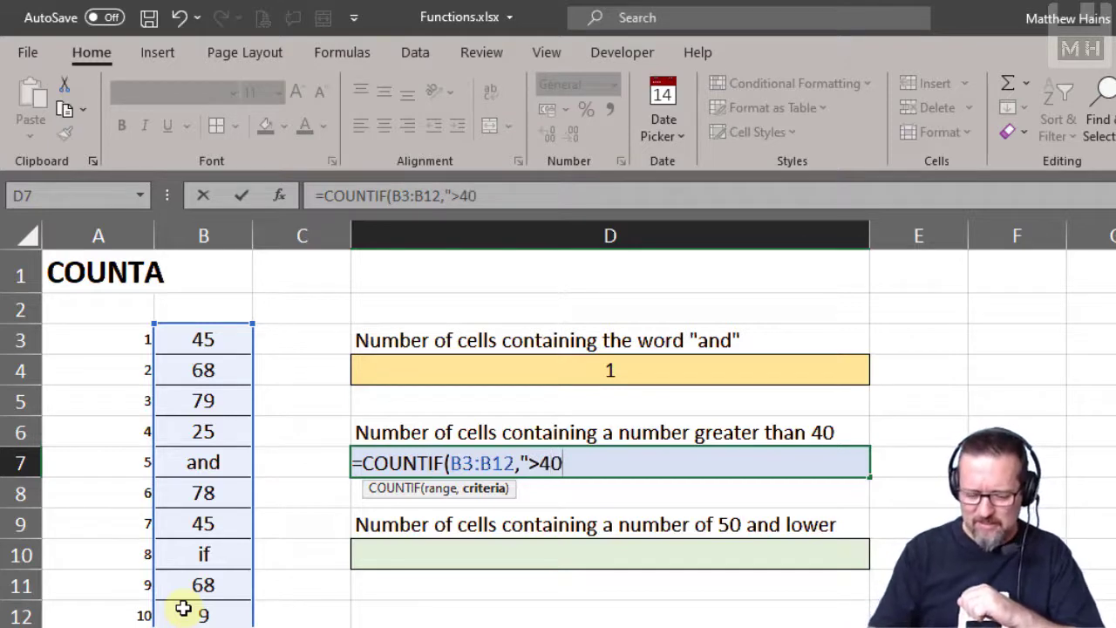
text(")
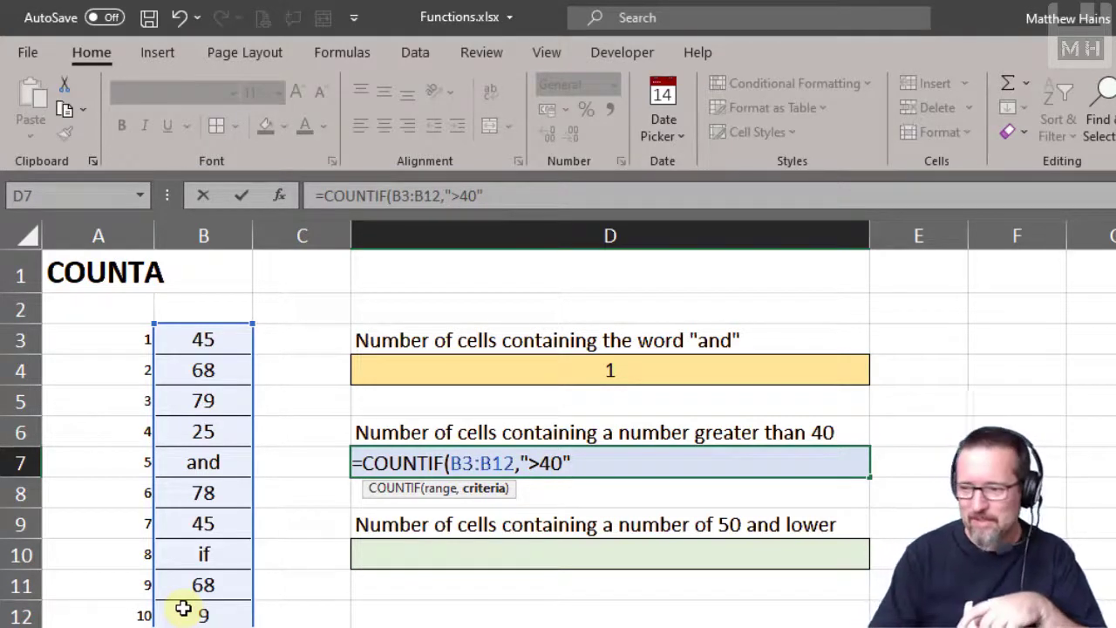
key(BackSpace)
key(BackSpace)
key(BackSpace)
key(BackSpace)
key(BackSpace)
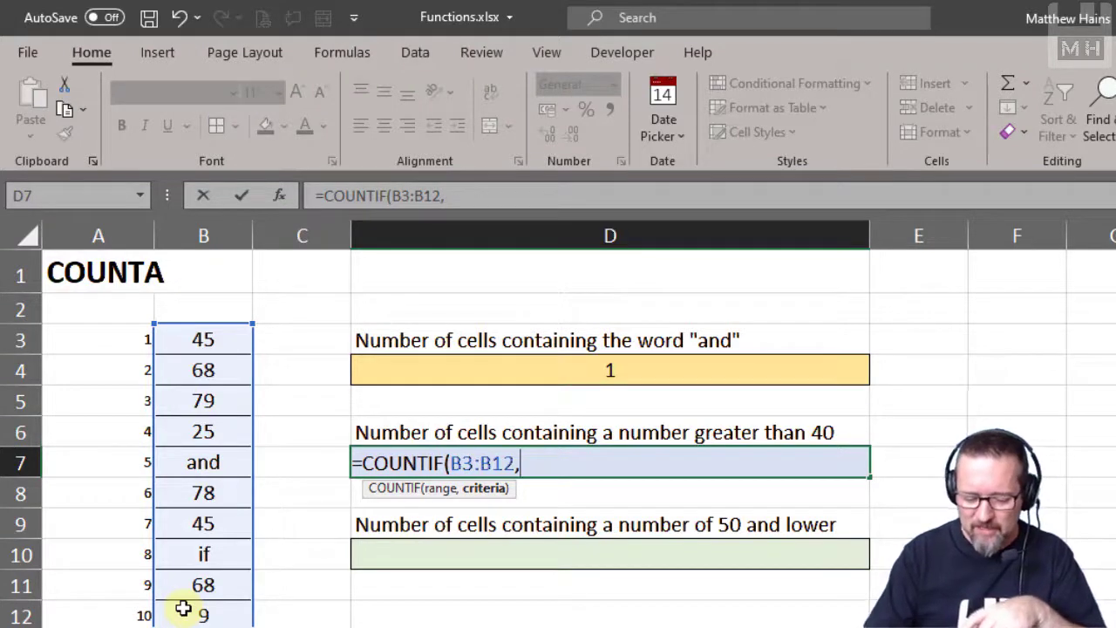
text(>40))
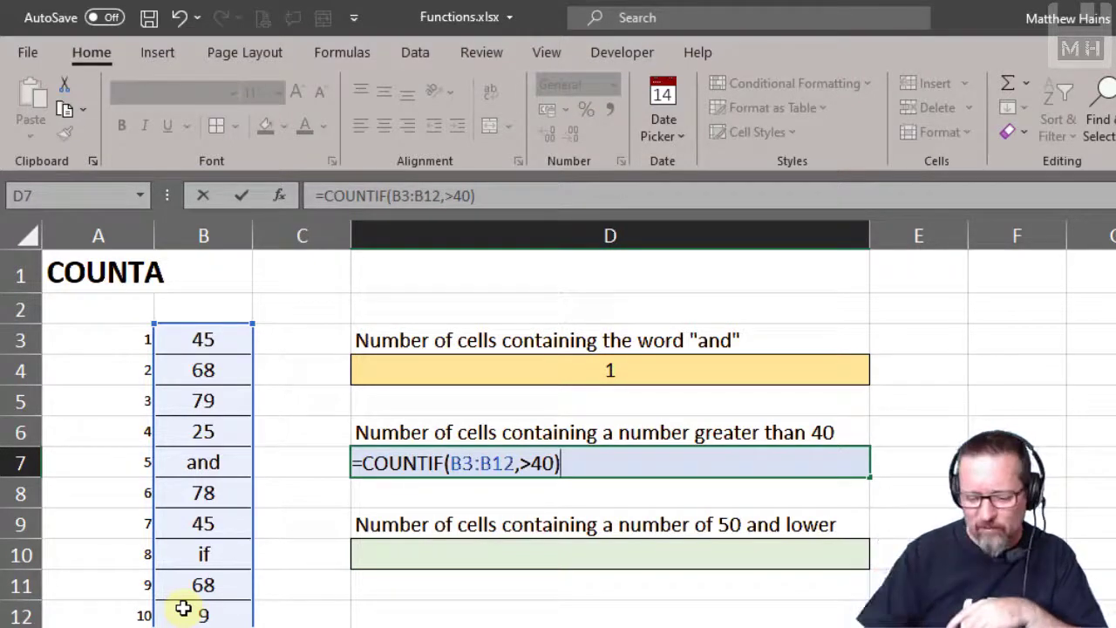
Quote the D7 criterion to make =COUNTIF(B3:B12,">40"), returning 6
key(Return)
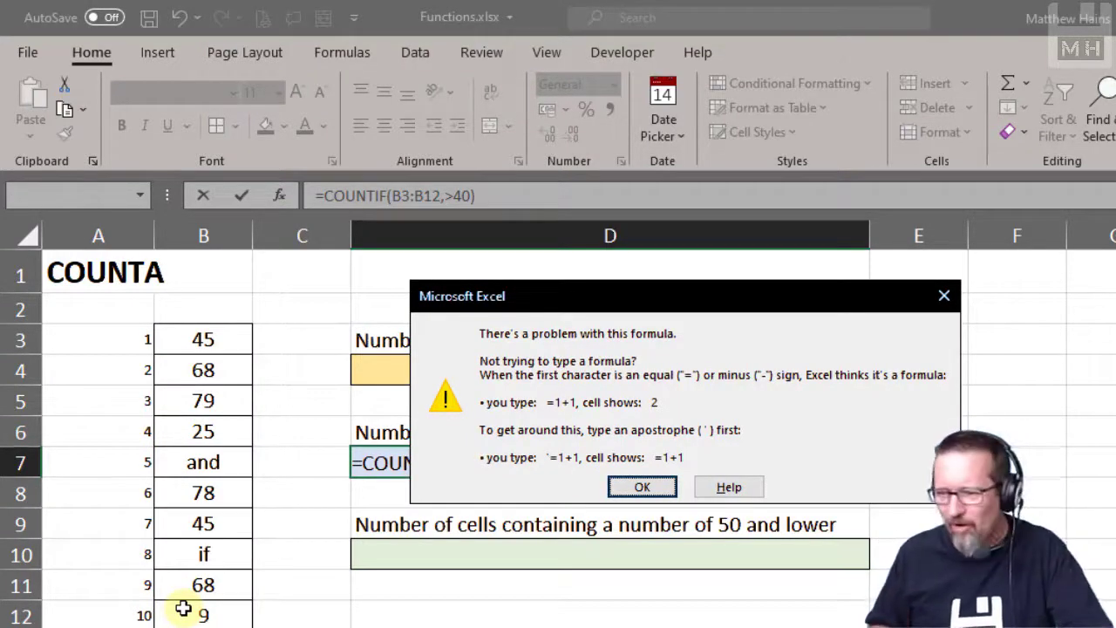
key(Return)
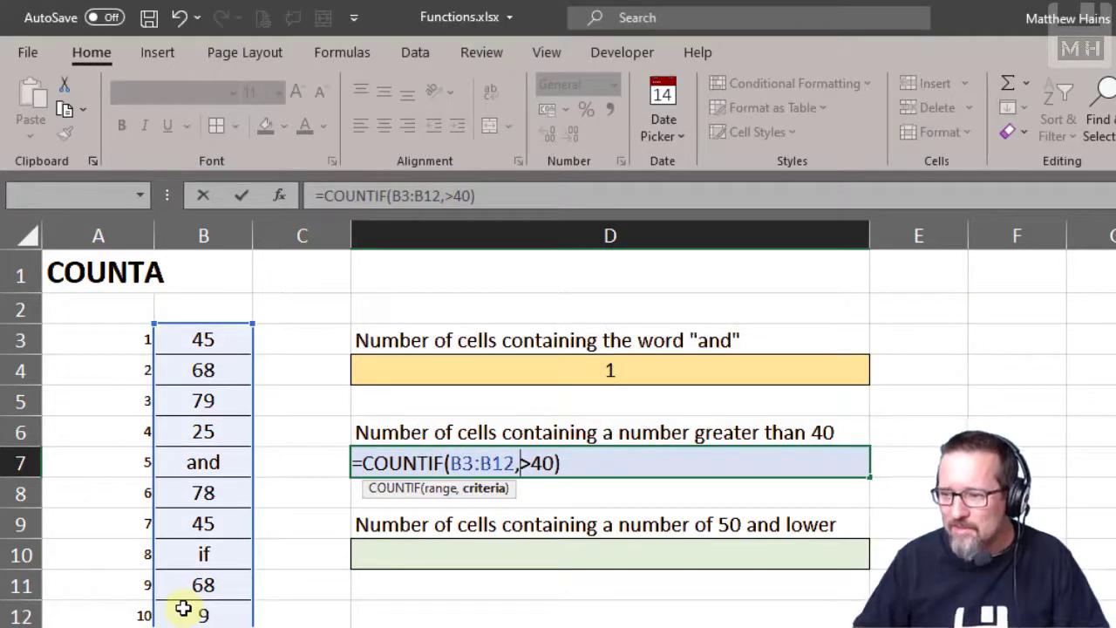
text(")
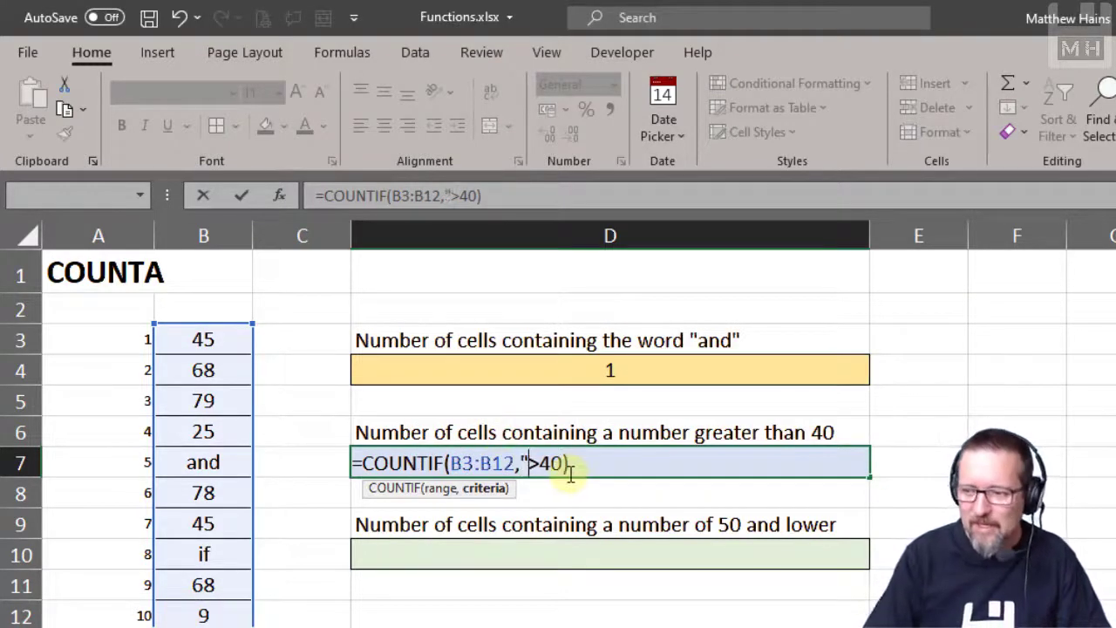
click(563, 463)
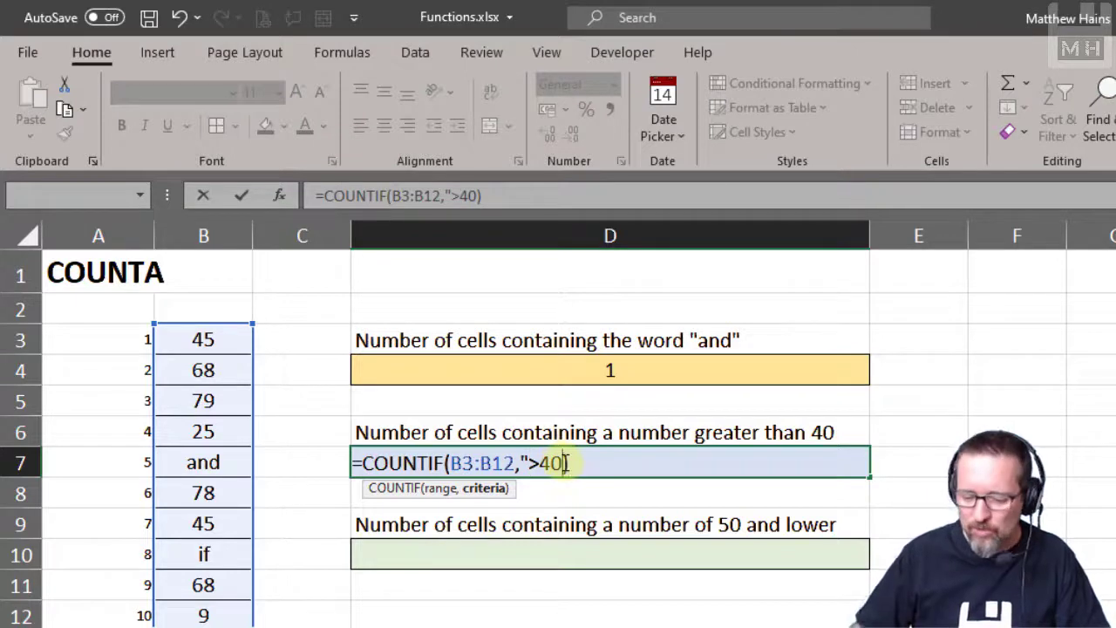
text(")
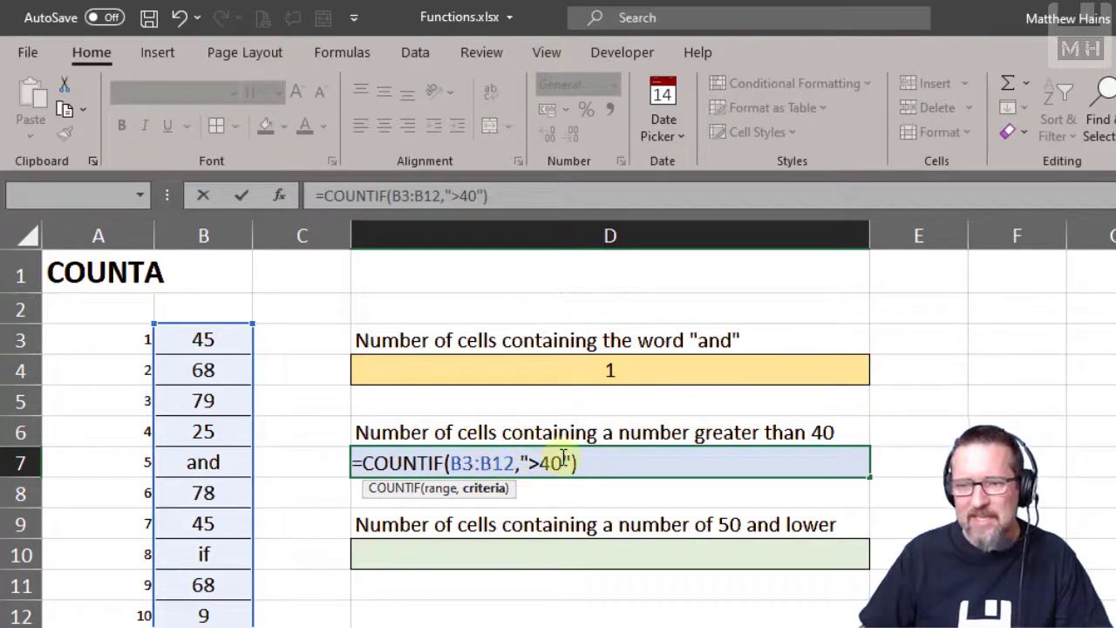
click(591, 458)
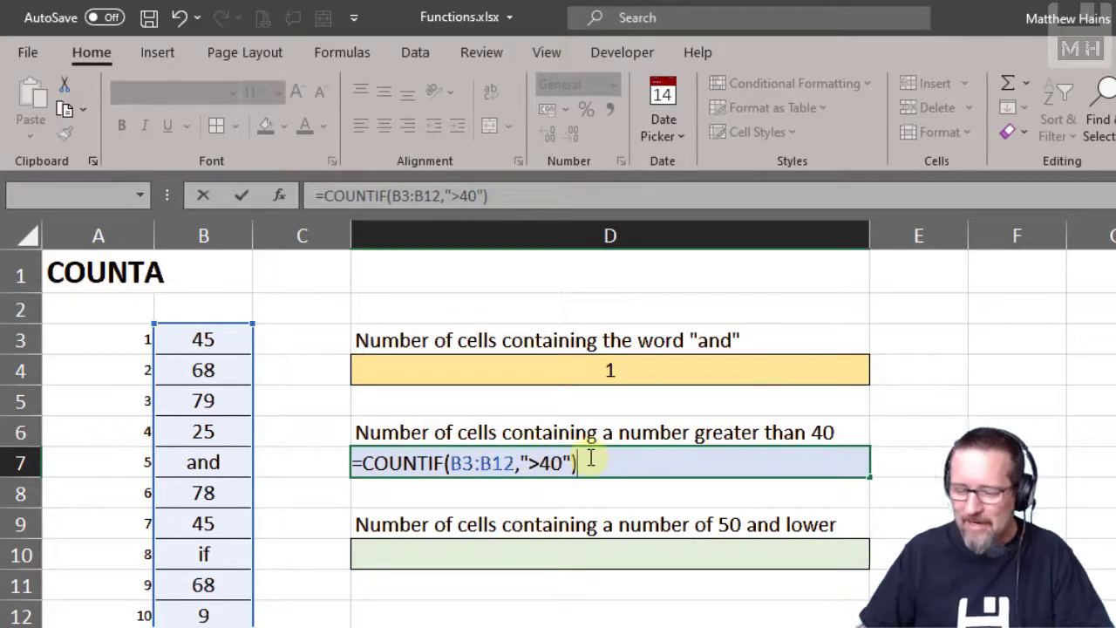
key(Return)
click(591, 458)
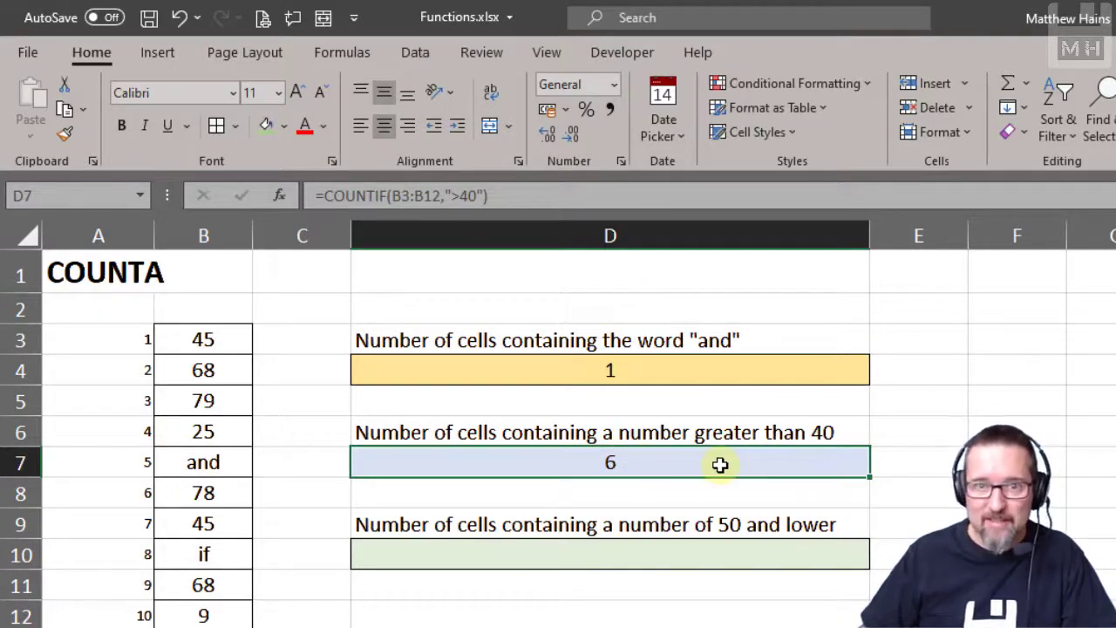
Enter =COUNTIF(B3:B12,"<=50") in D10, returning 4
click(705, 554)
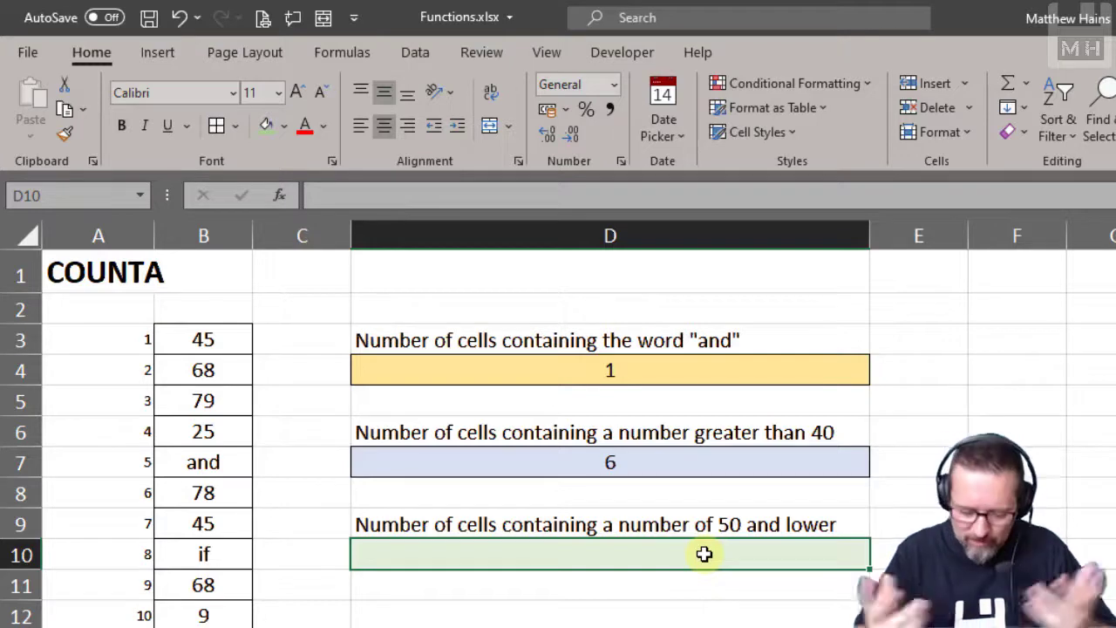
text(=countif)
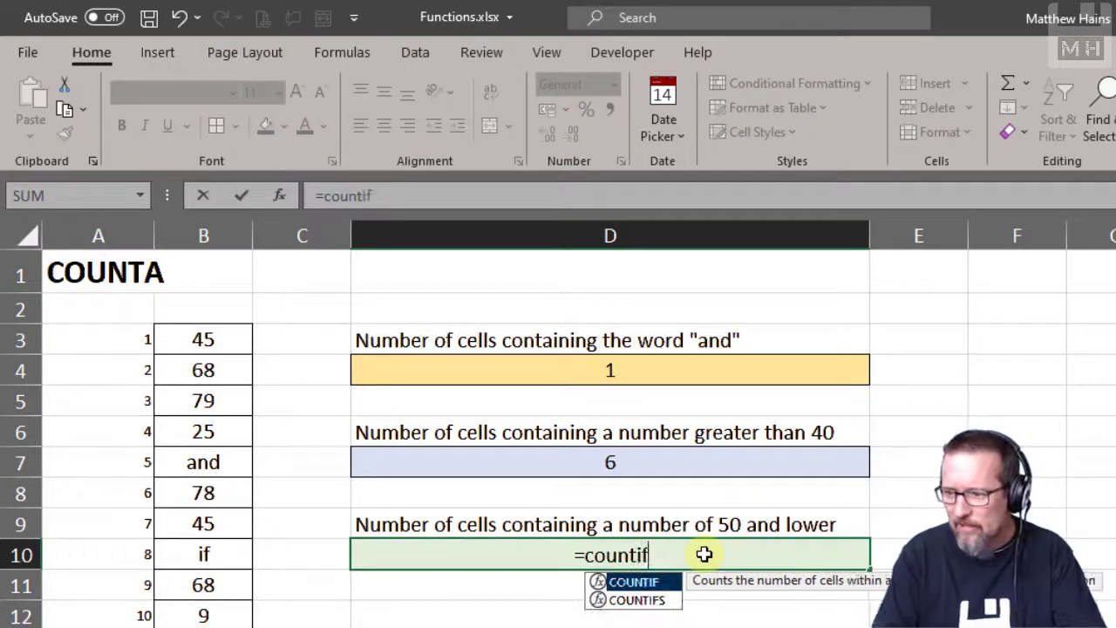
key(Tab)
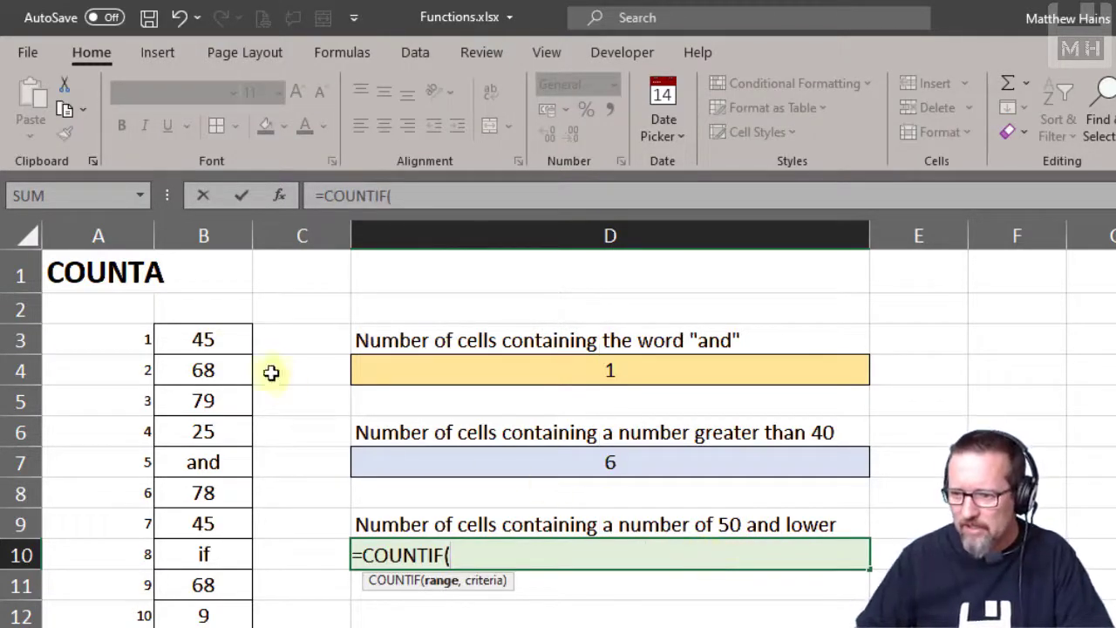
drag(220, 342, 217, 606)
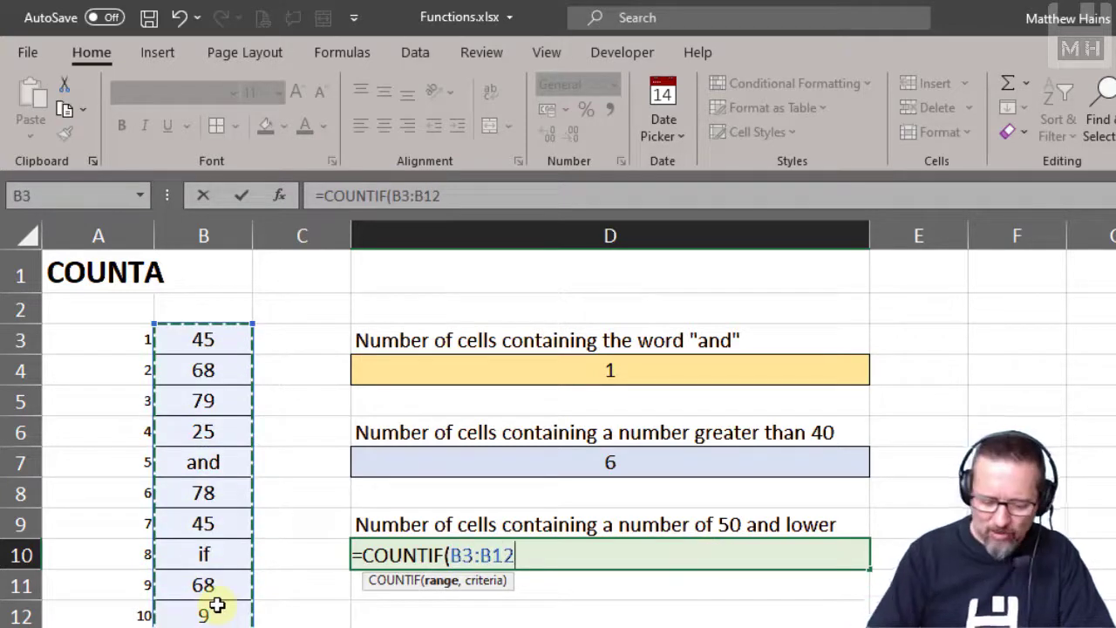
text(,)
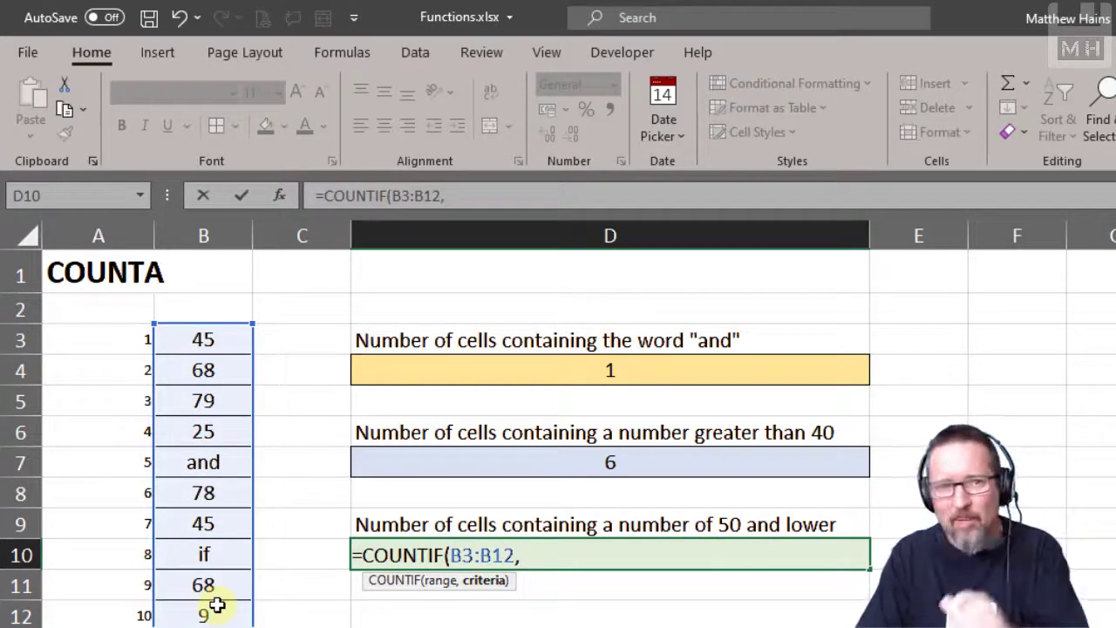
text(")
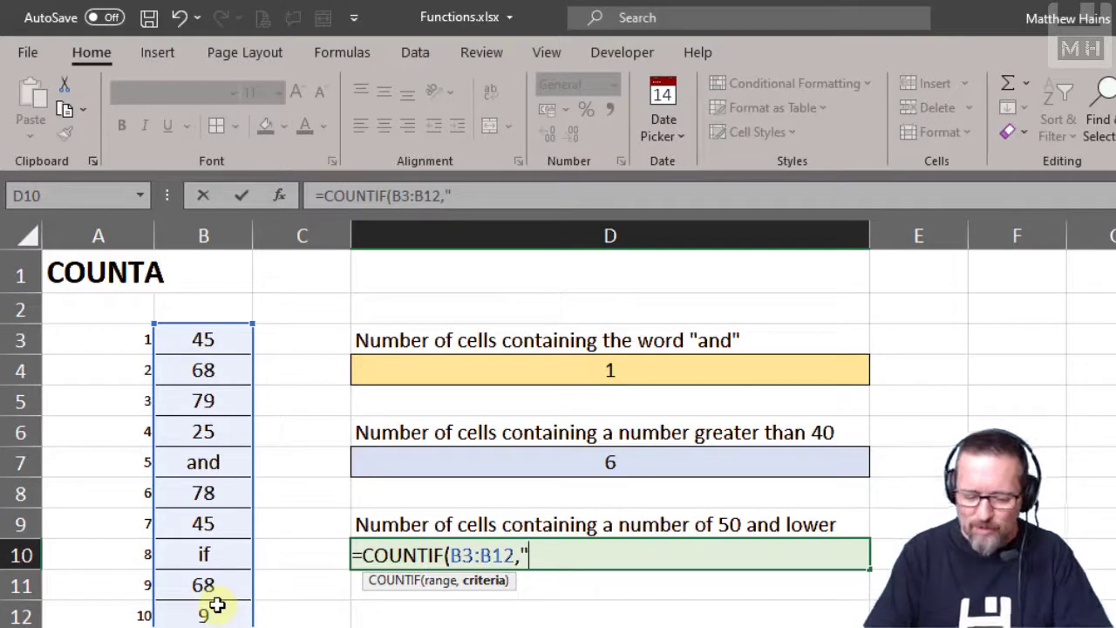
text(<)
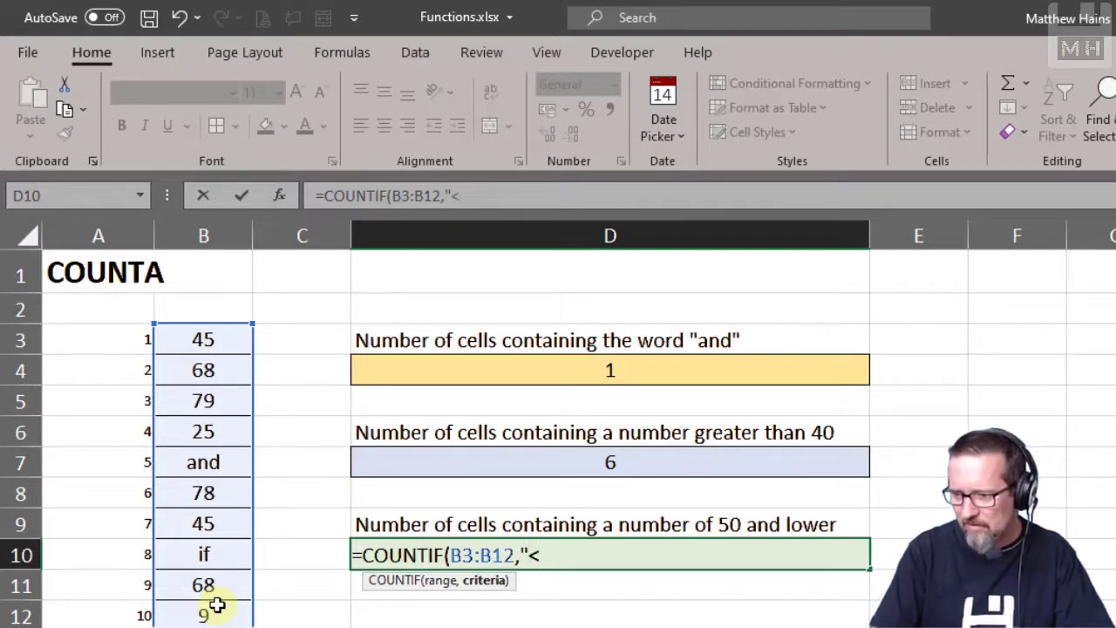
key(BackSpace)
text(<)
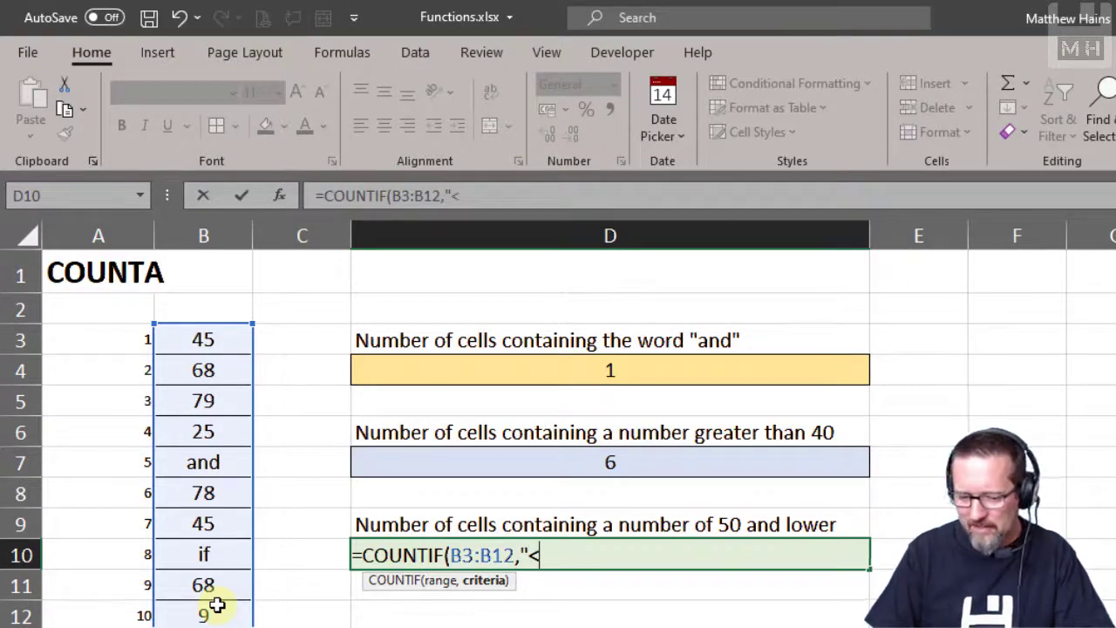
text(=)
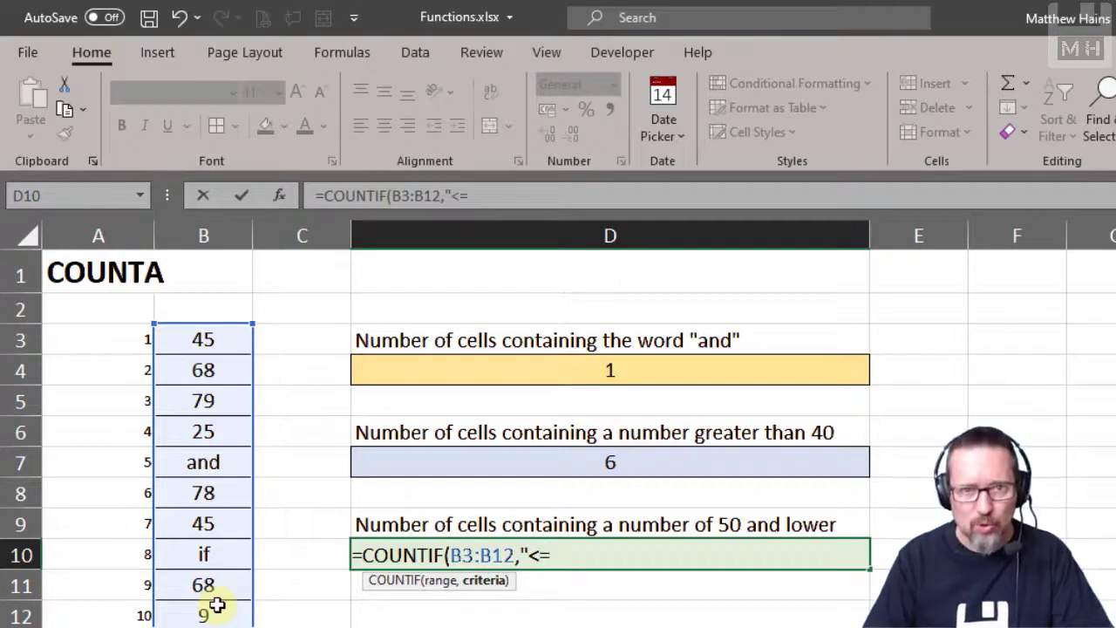
text(50")
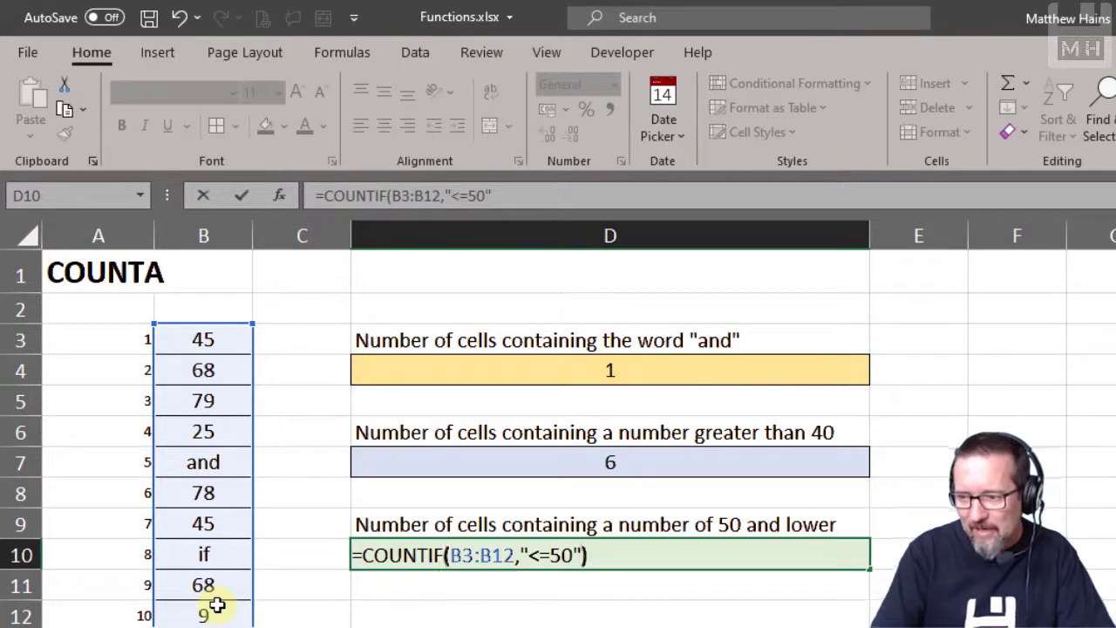
text())
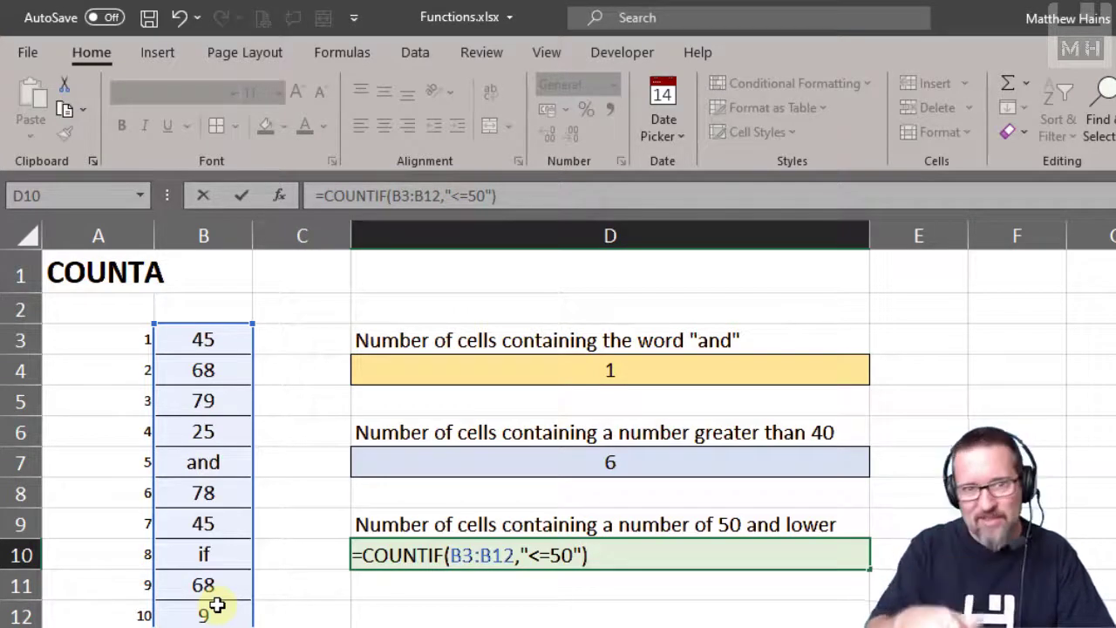
key(Return)
key(Up)
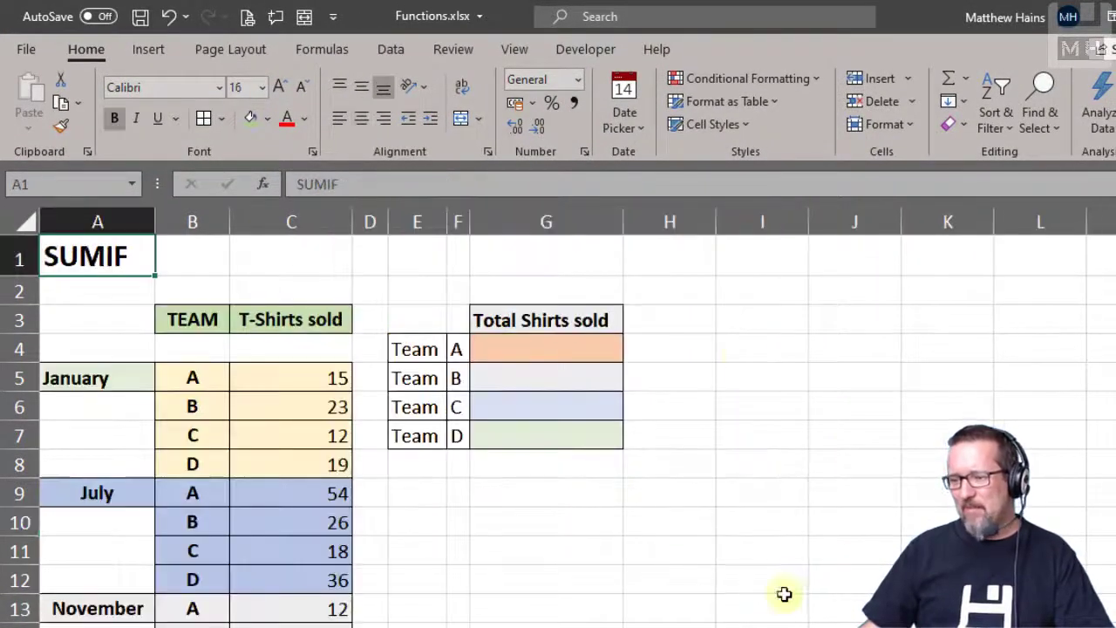
Open the SUMIF sheet and scroll through the monthly T-shirt sales per team
click(738, 349)
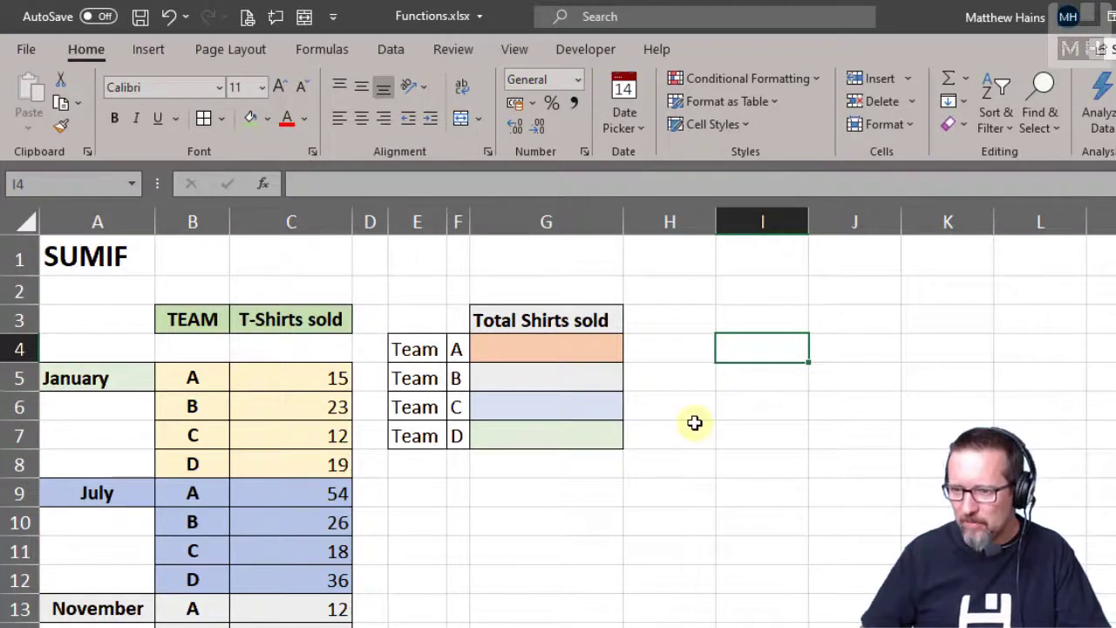
ctrl+scroll(610, 471, down, 3)
ctrl+scroll(595, 475, up, 2)
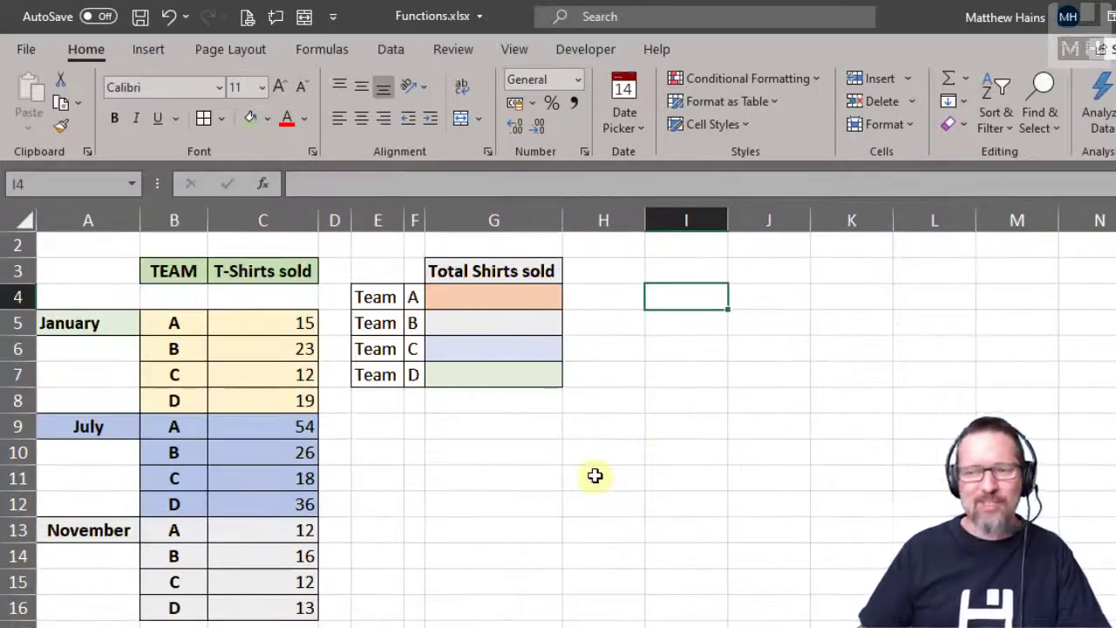
scroll(595, 475, up, 1)
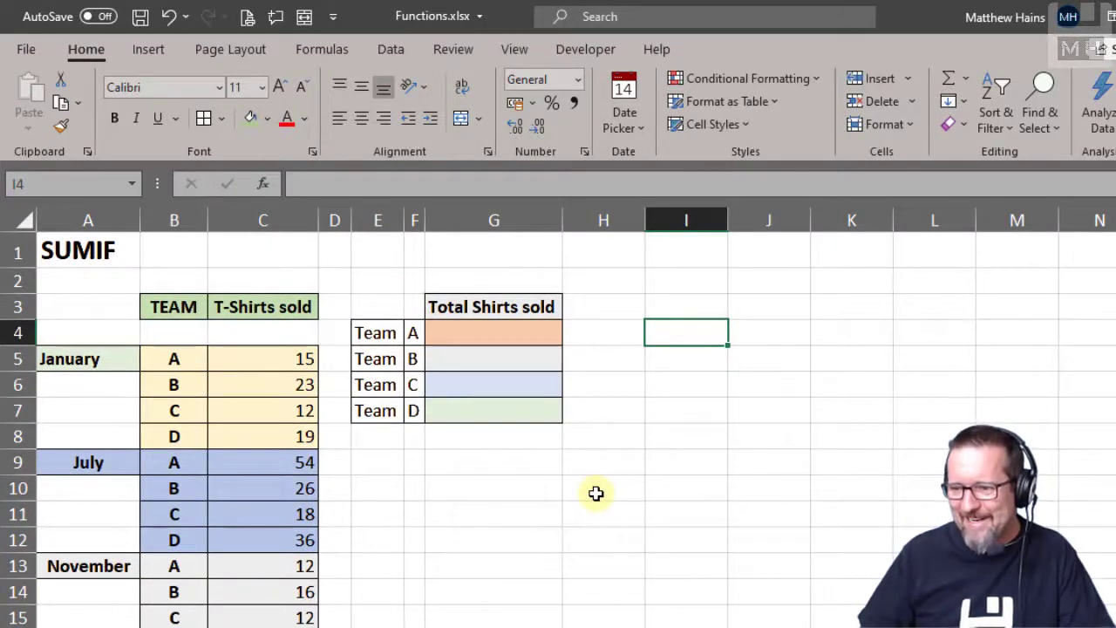
scroll(596, 494, down, 1)
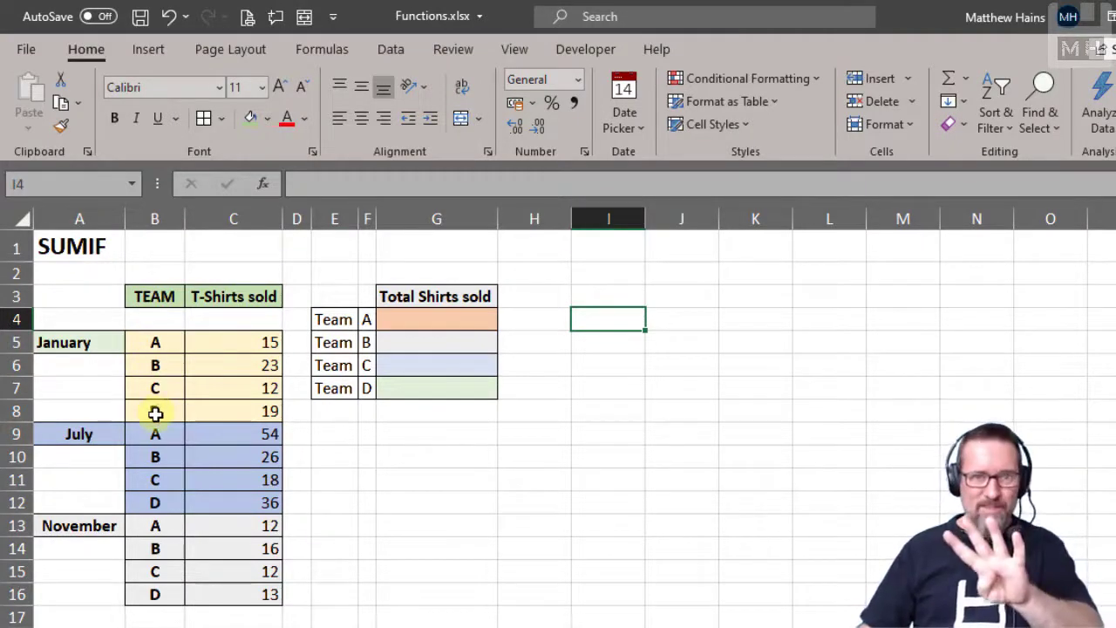
Review the January, July and November blocks and teams A–C sales (15, 23, 12), then select G4
click(93, 342)
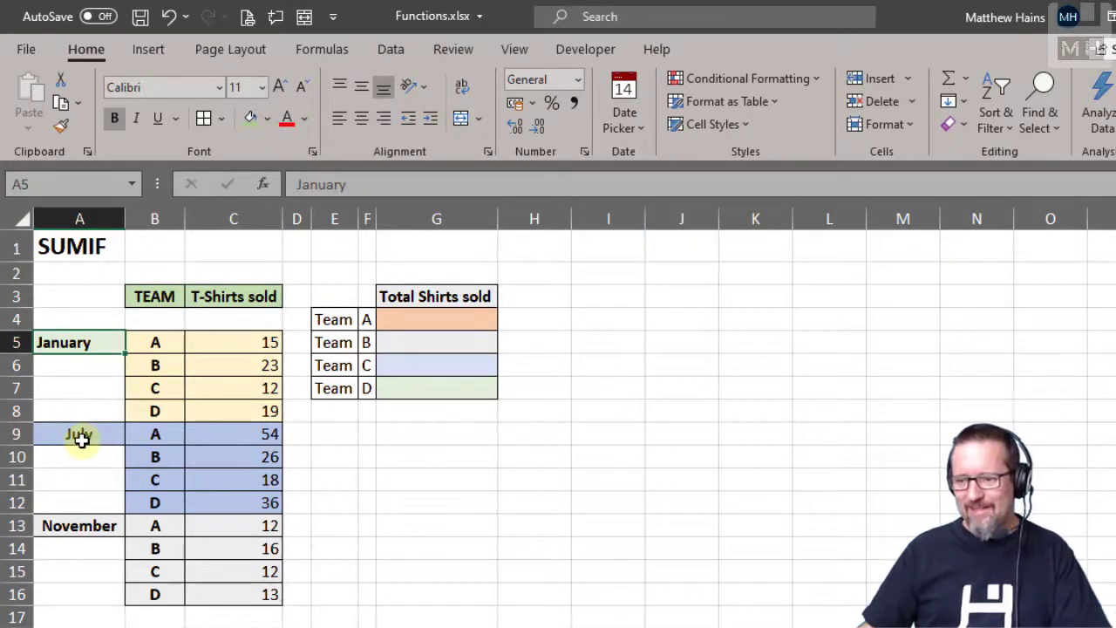
click(80, 436)
click(81, 528)
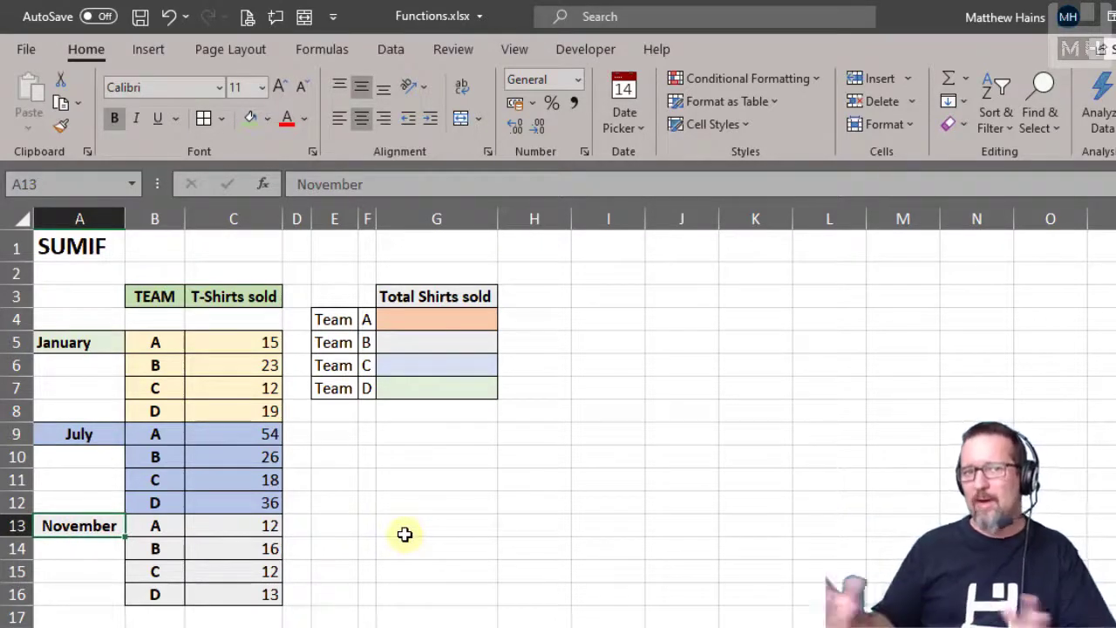
click(234, 345)
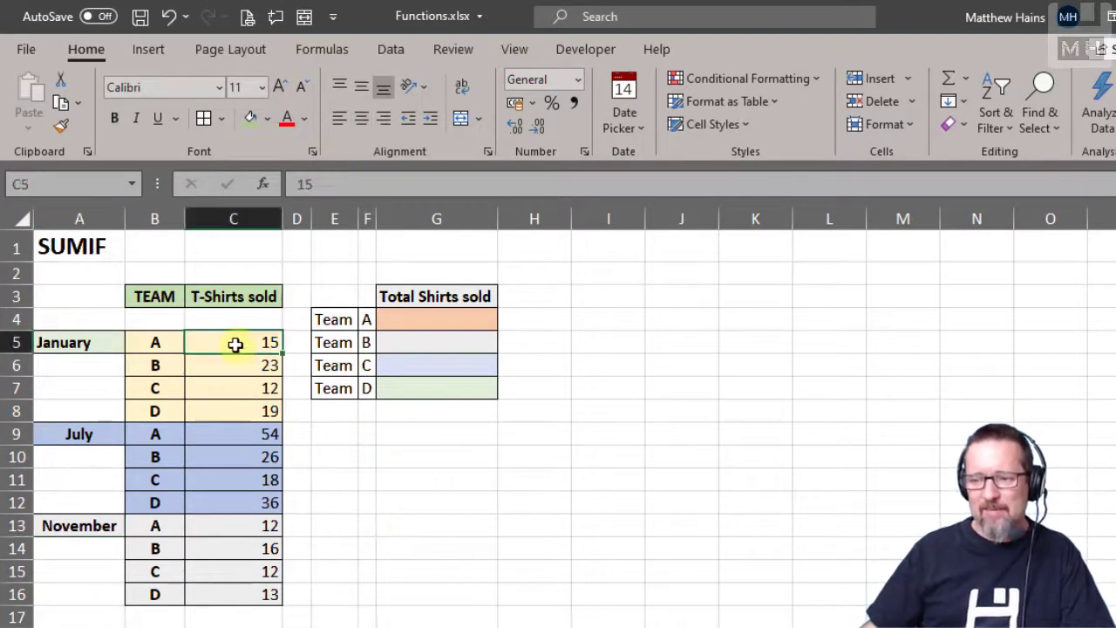
click(227, 365)
click(219, 387)
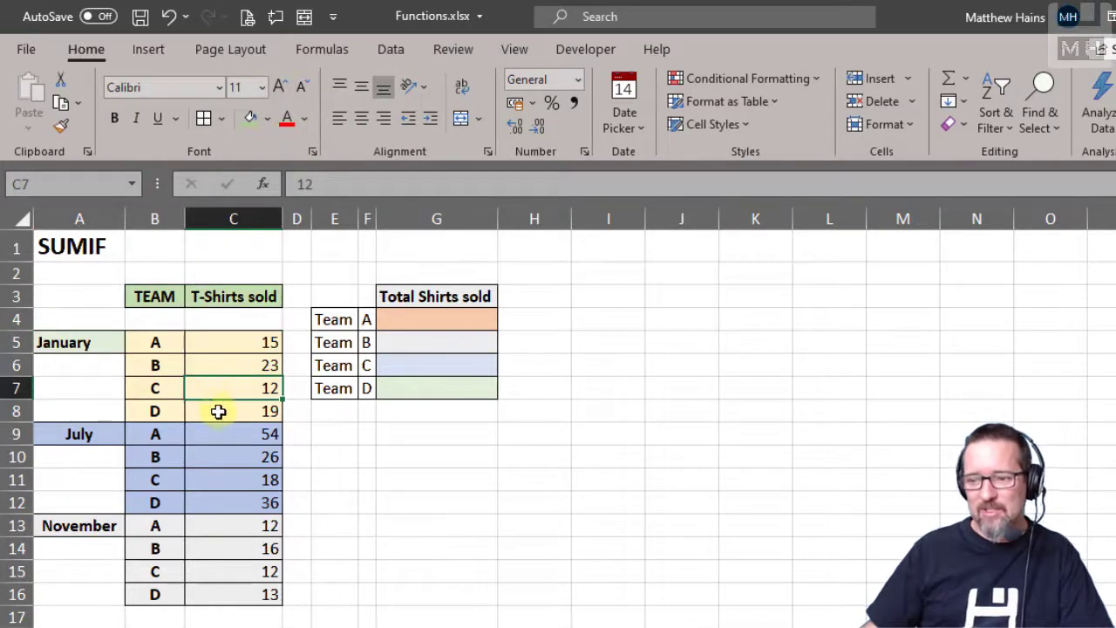
click(436, 321)
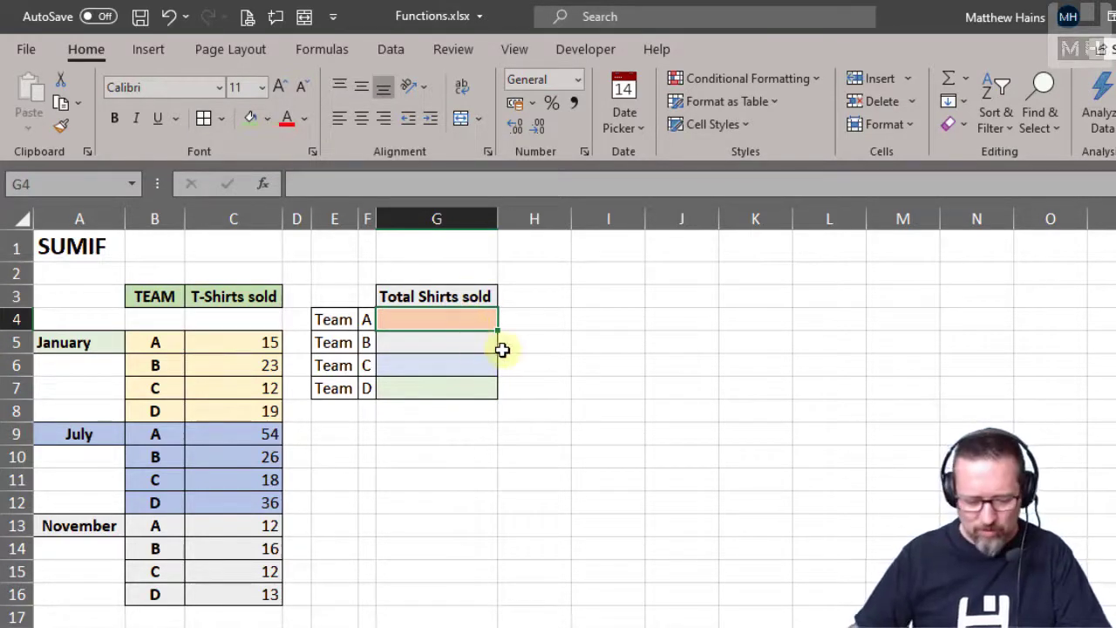
Start a SUMIF in G4 using the TEAM column B5:B16 as the criteria range
text(=SUN)
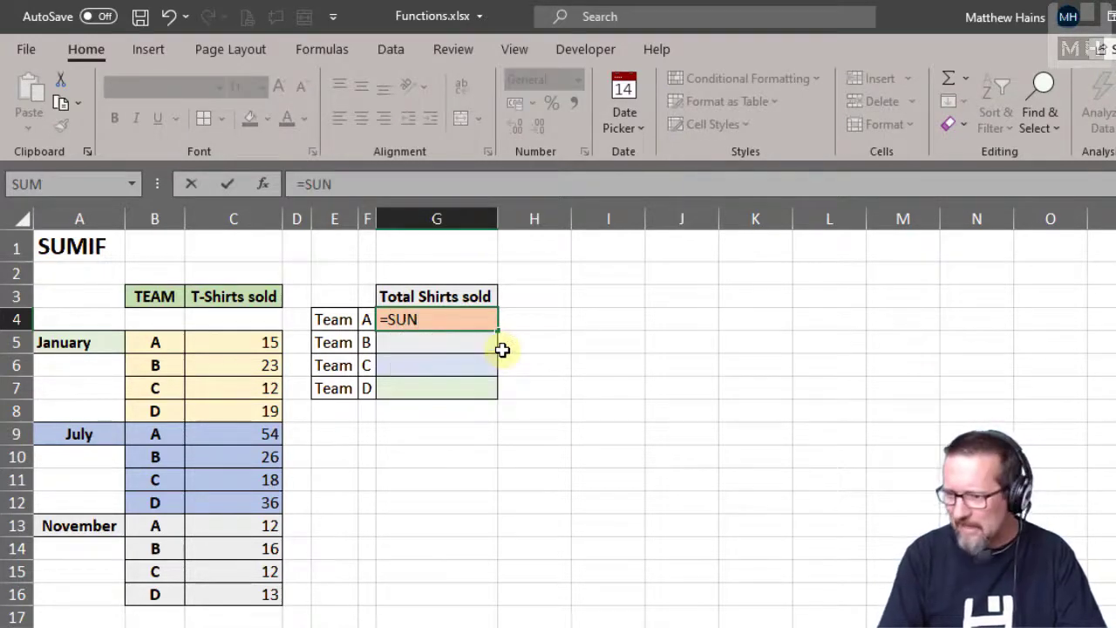
key(BackSpace)
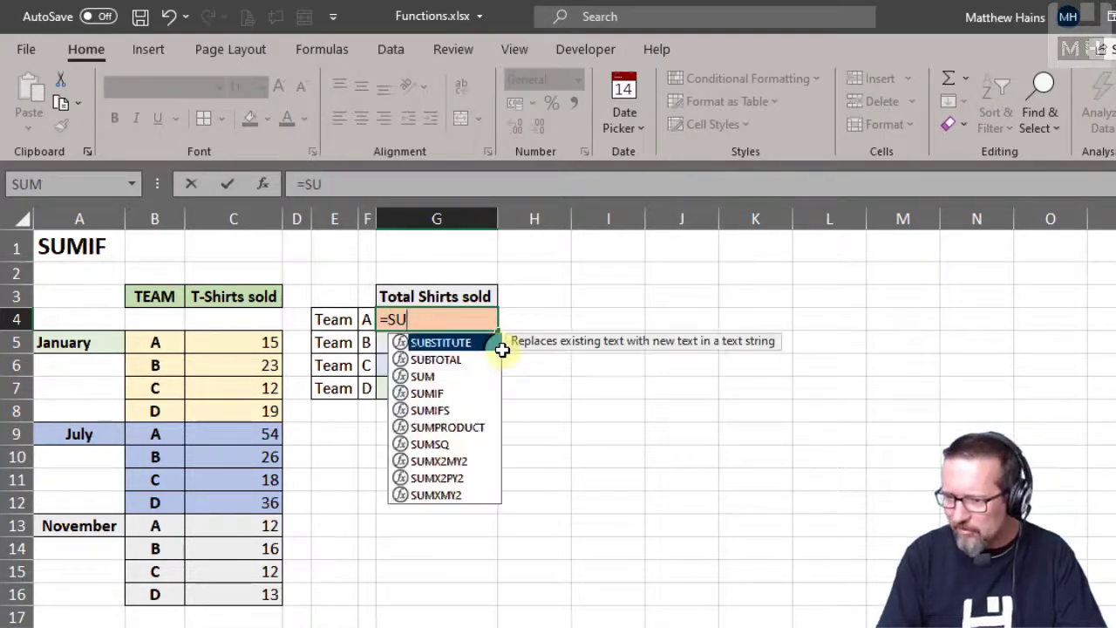
text(MIF()
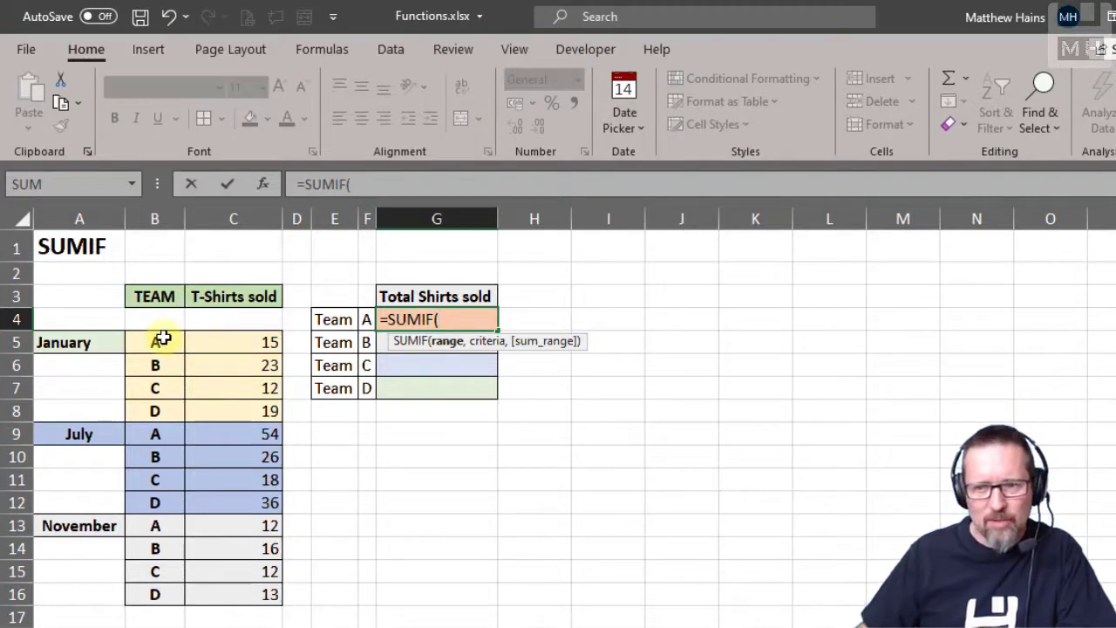
drag(163, 339, 170, 594)
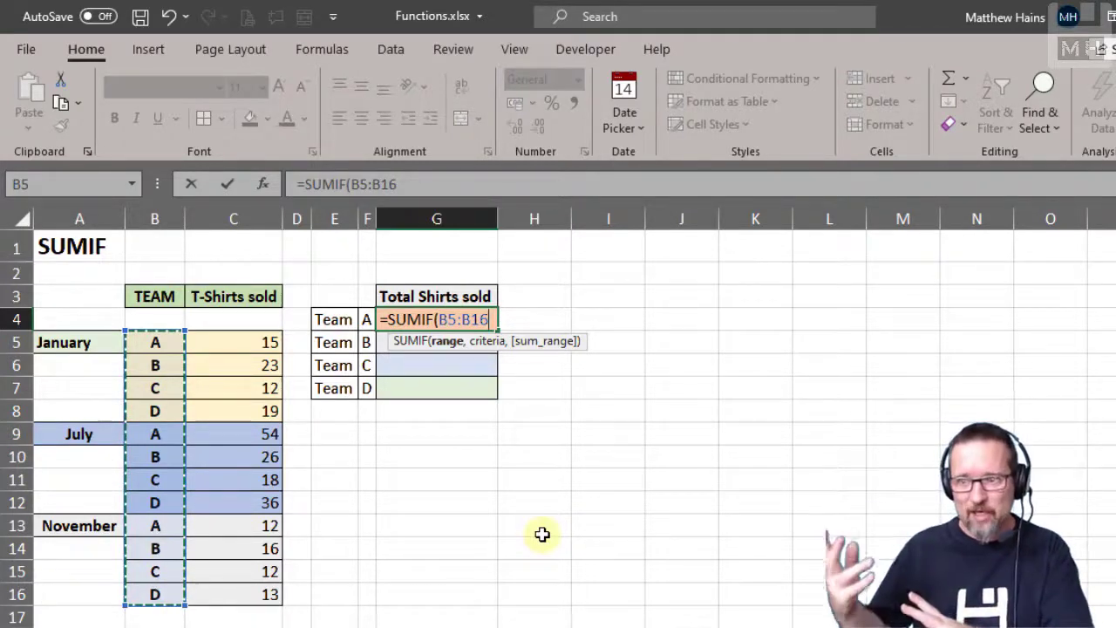
text(,)
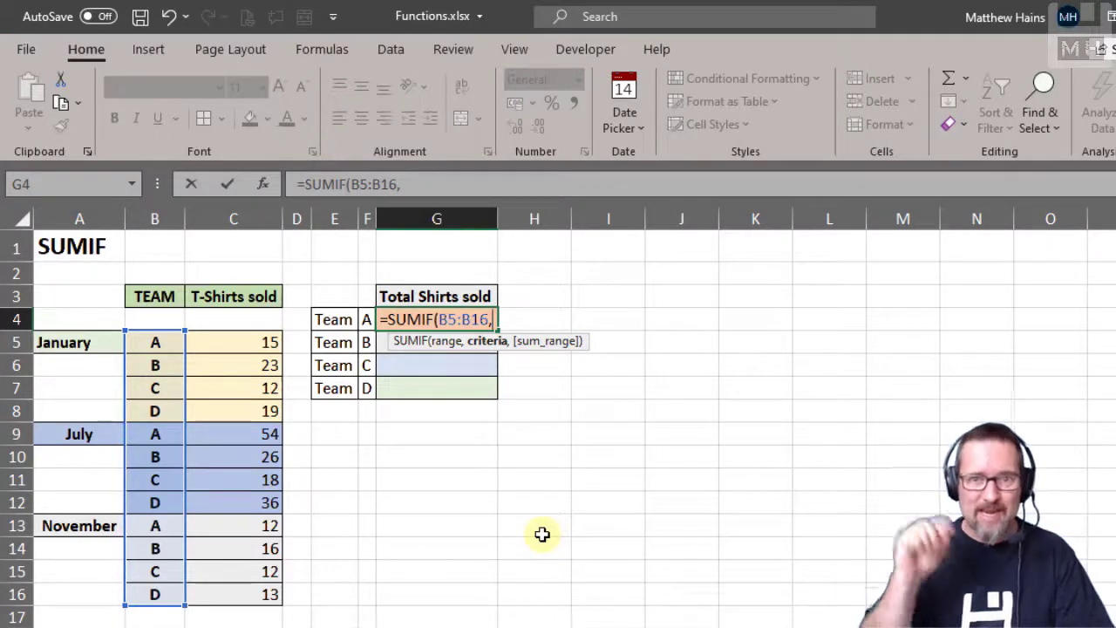
text("A")
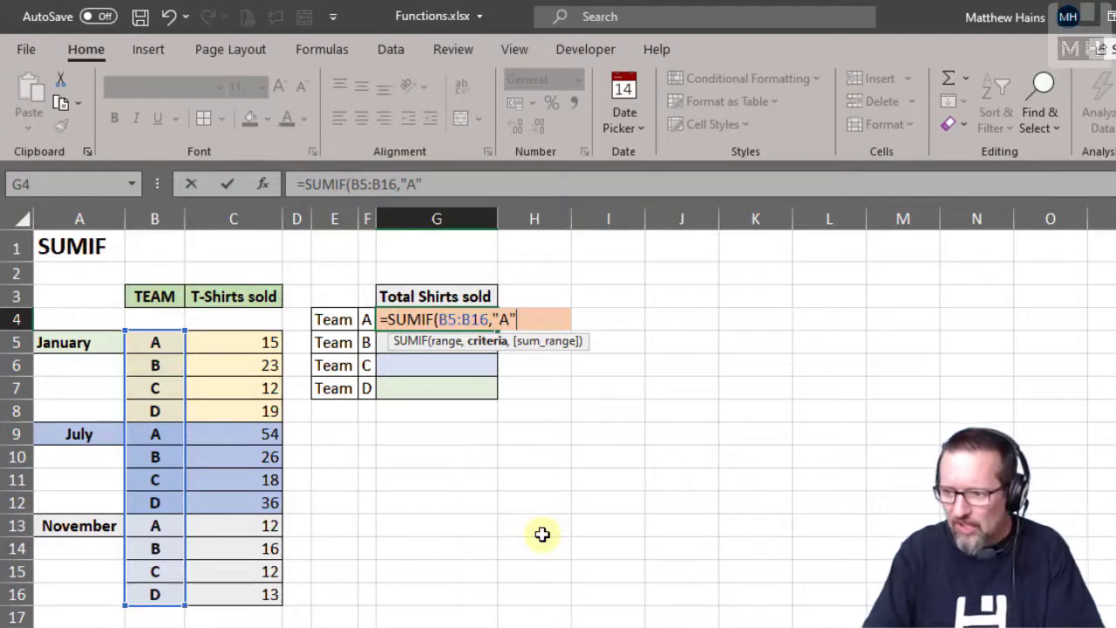
key(BackSpace)
key(BackSpace)
key(BackSpace)
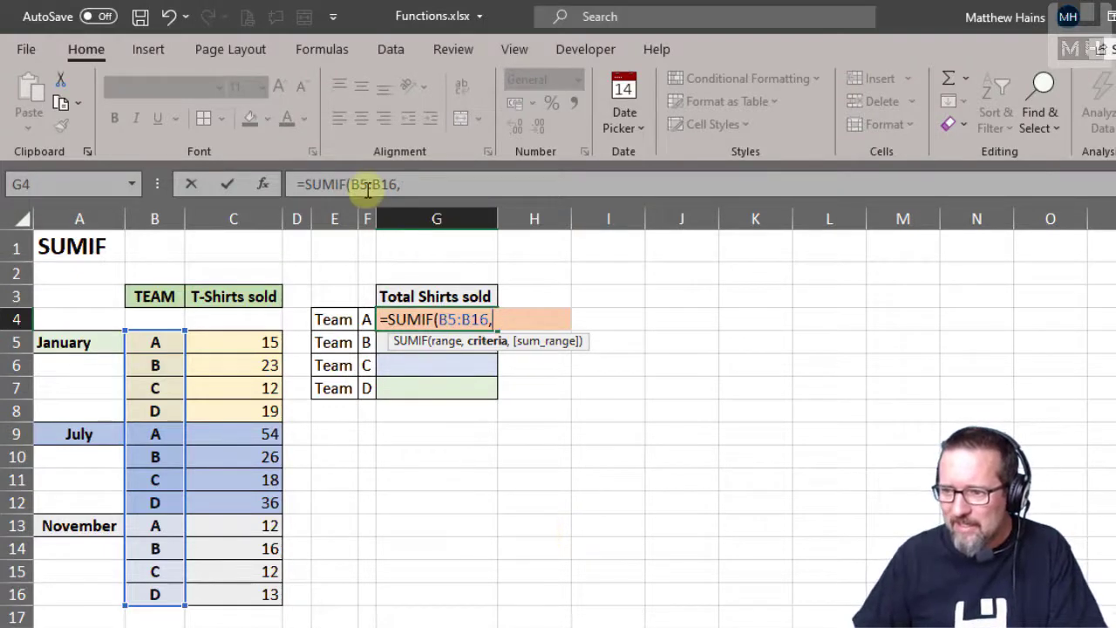
Finish =SUMIF(B5:B16,F4,C5:C16) with F4 as criterion, totalling 81 shirts for Team A
click(366, 321)
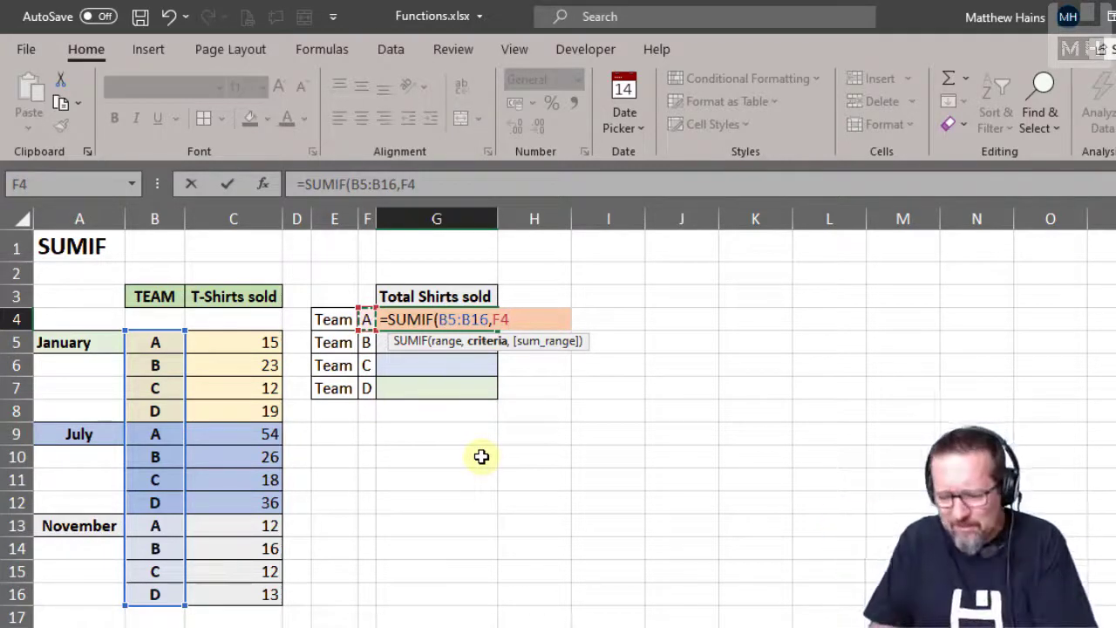
text(,)
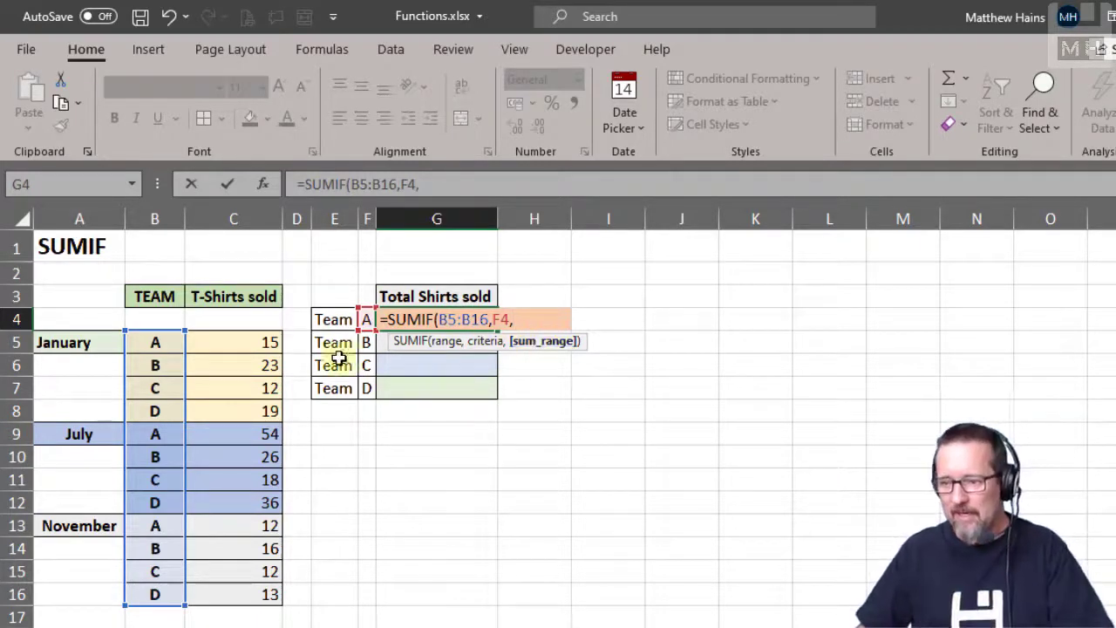
click(230, 339)
drag(230, 338, 219, 598)
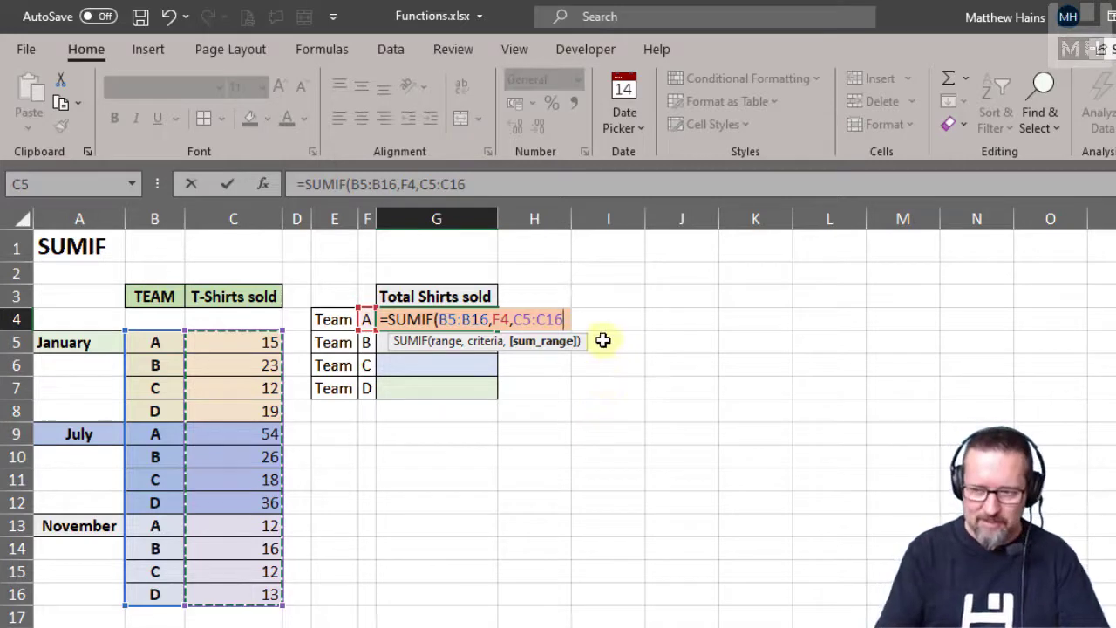
text())
key(Return)
key(Up)
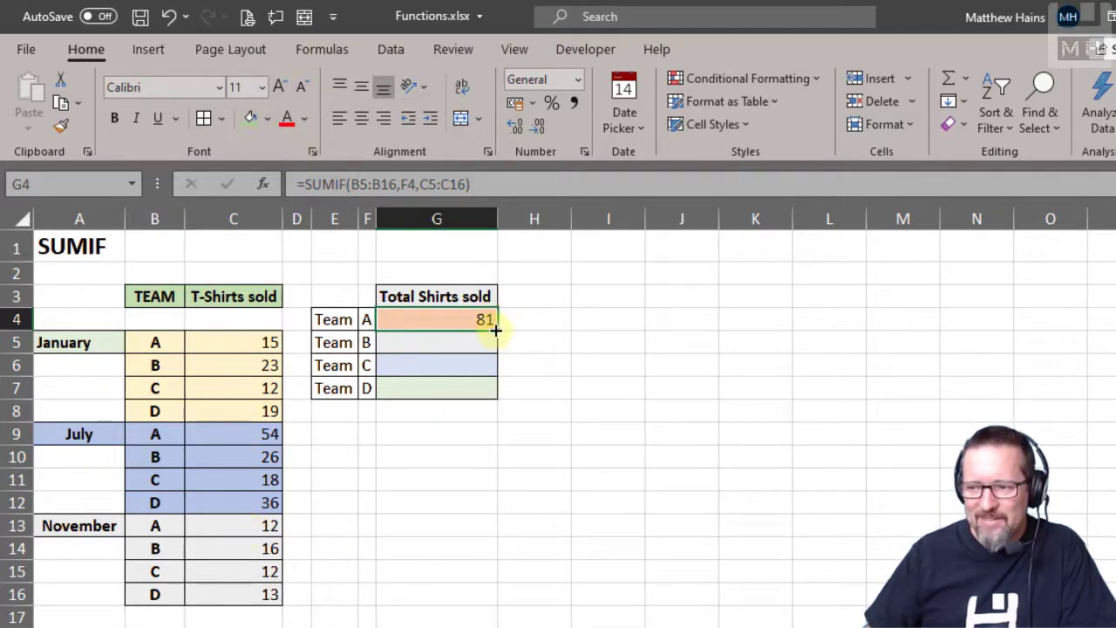
Fill the Team A formula down to G7, giving 65, 42 and 68, and inspect G7's ranges
drag(496, 330, 498, 394)
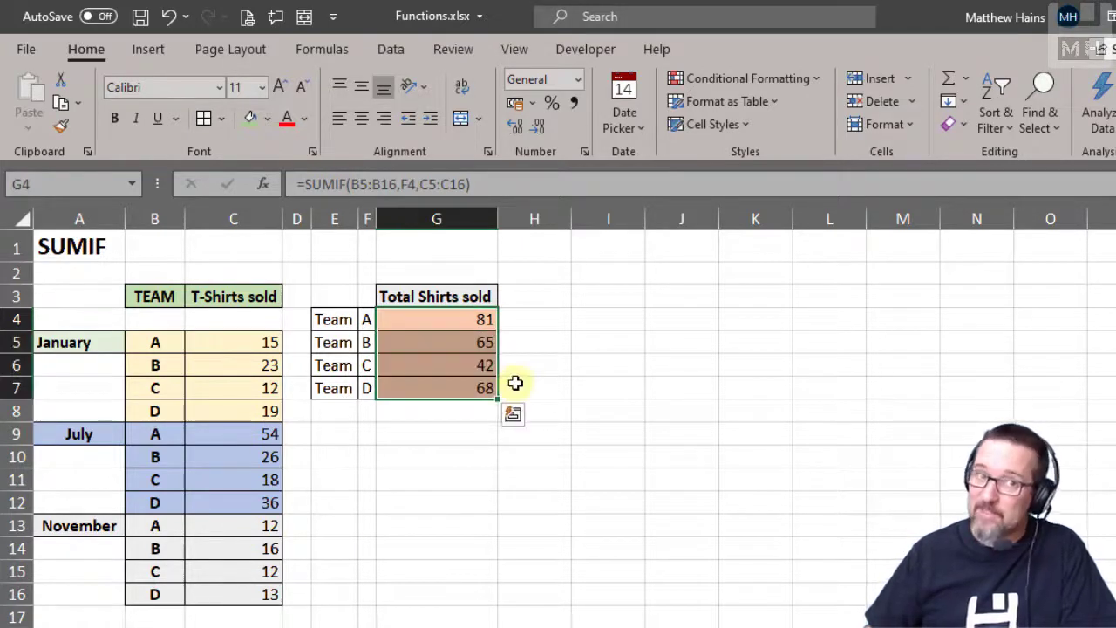
click(462, 324)
click(460, 348)
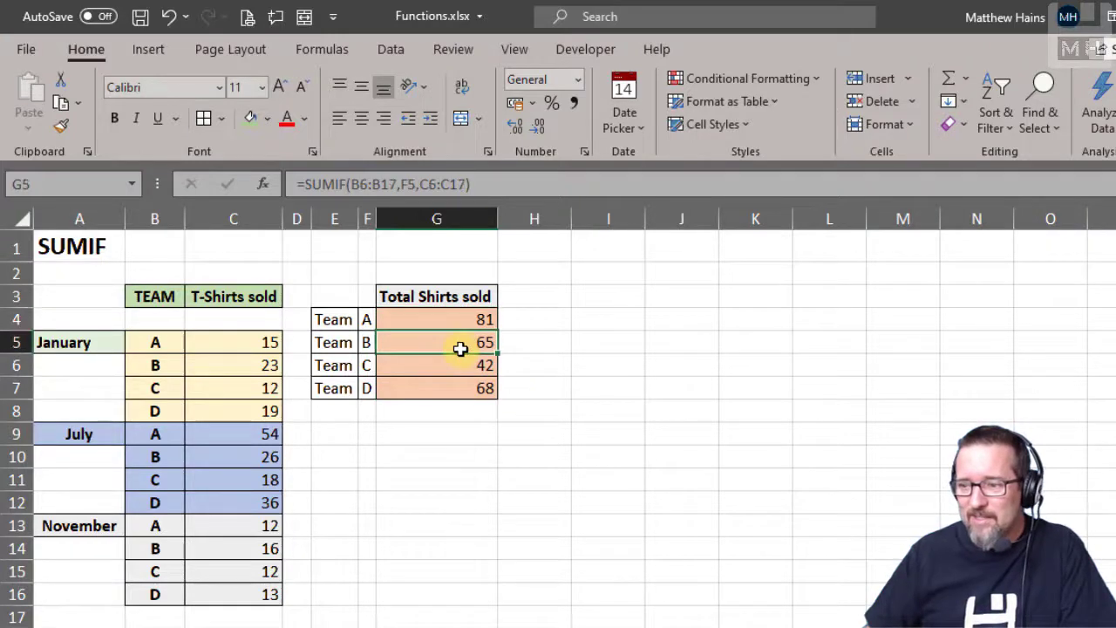
click(457, 370)
click(457, 387)
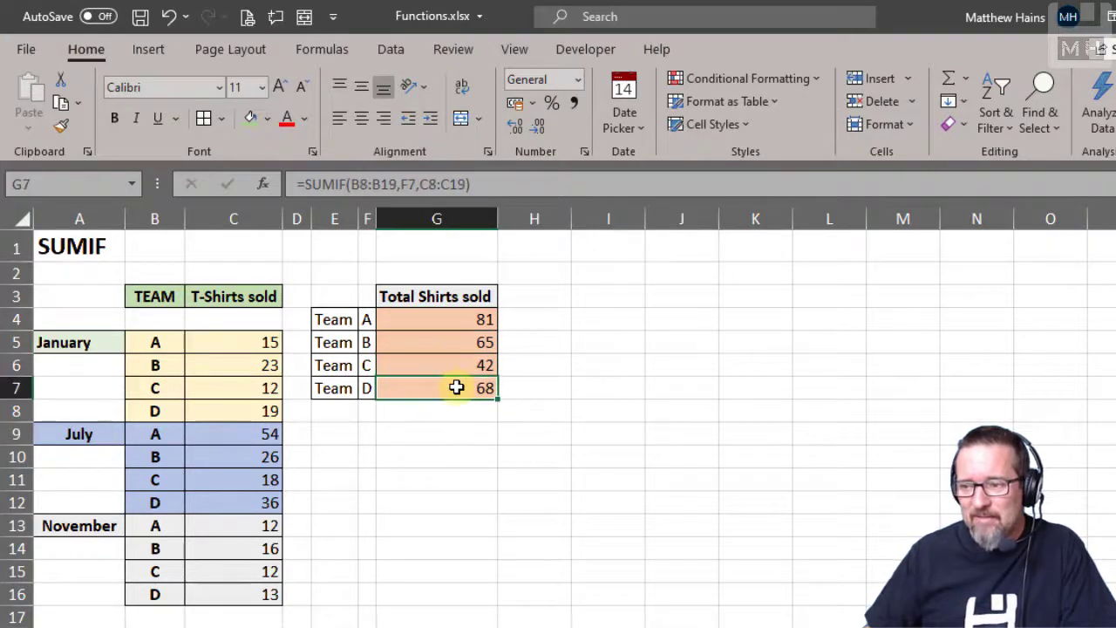
double_click(457, 388)
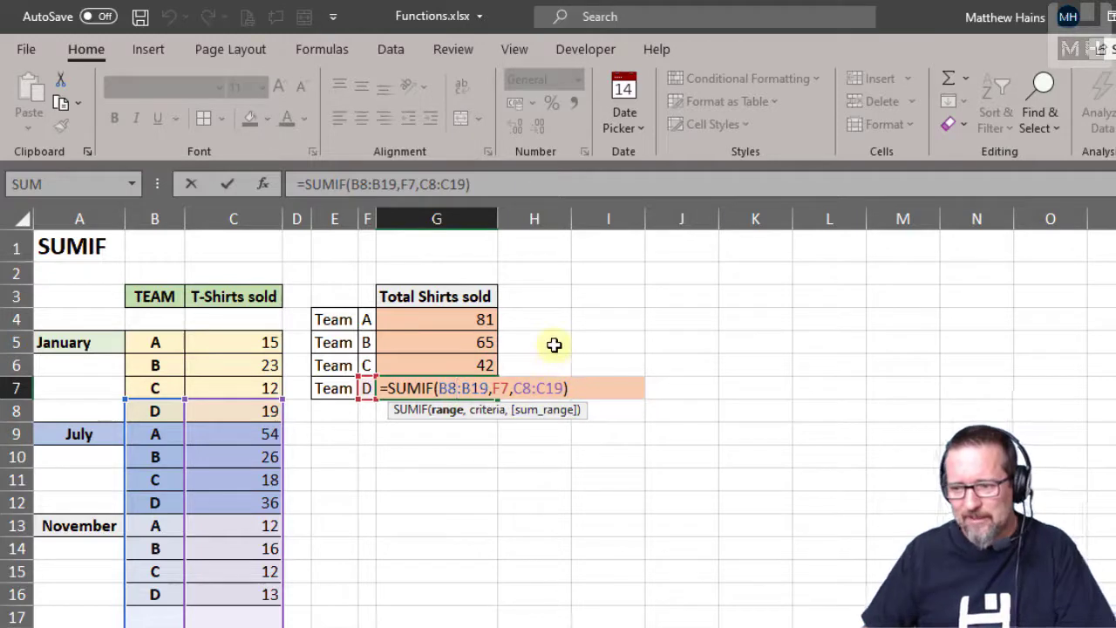
key(Escape)
Compare the shifted team and T-shirt ranges in the G4–G7 formulas
click(471, 323)
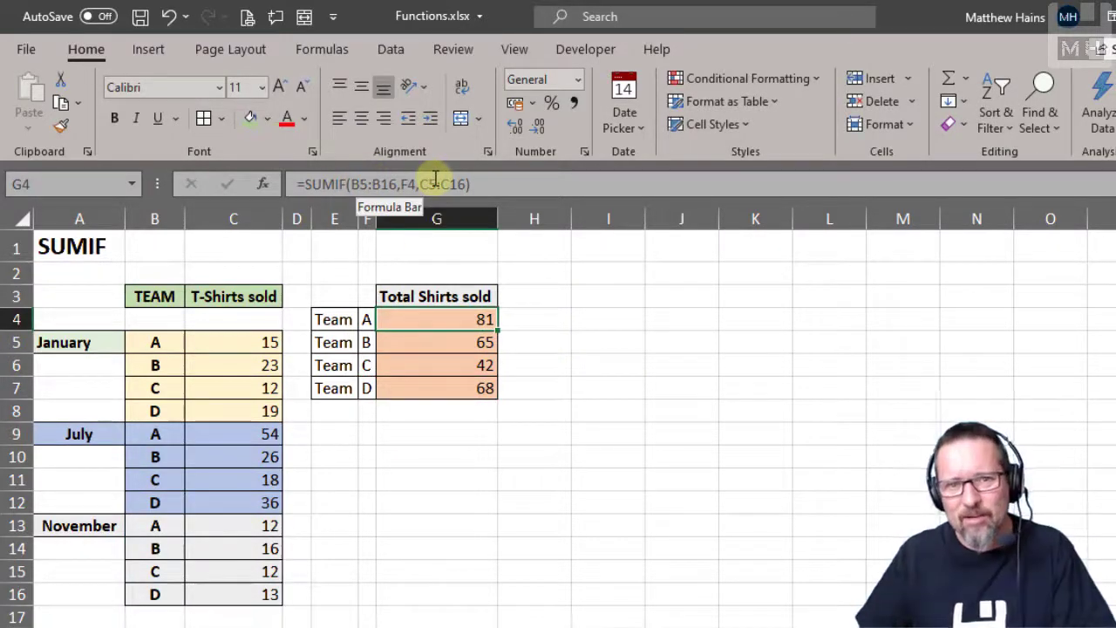
click(474, 345)
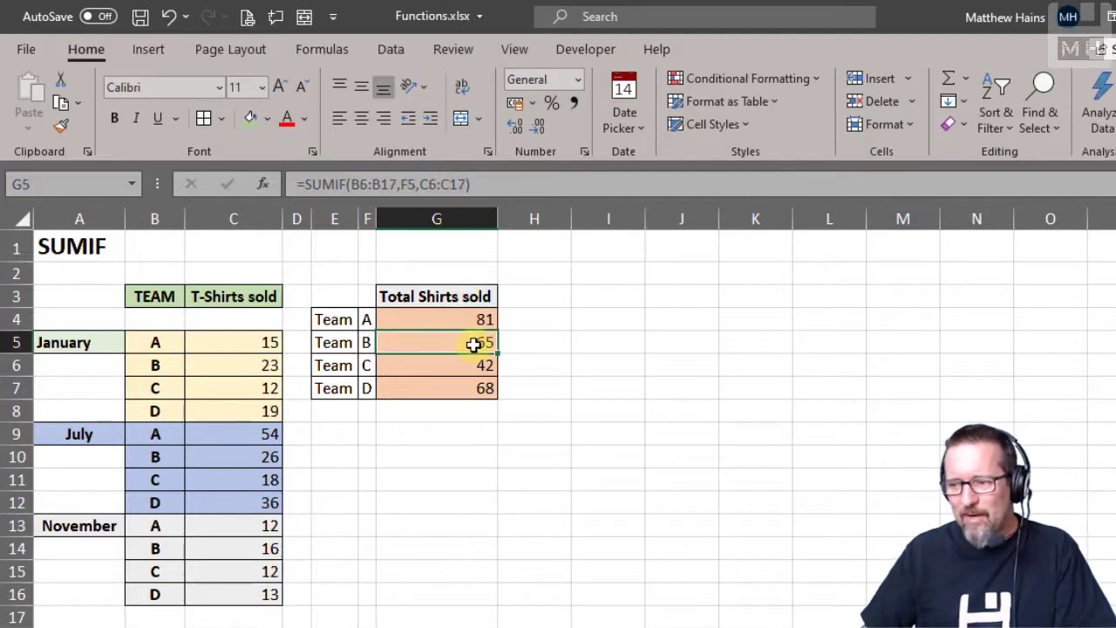
click(474, 366)
click(474, 389)
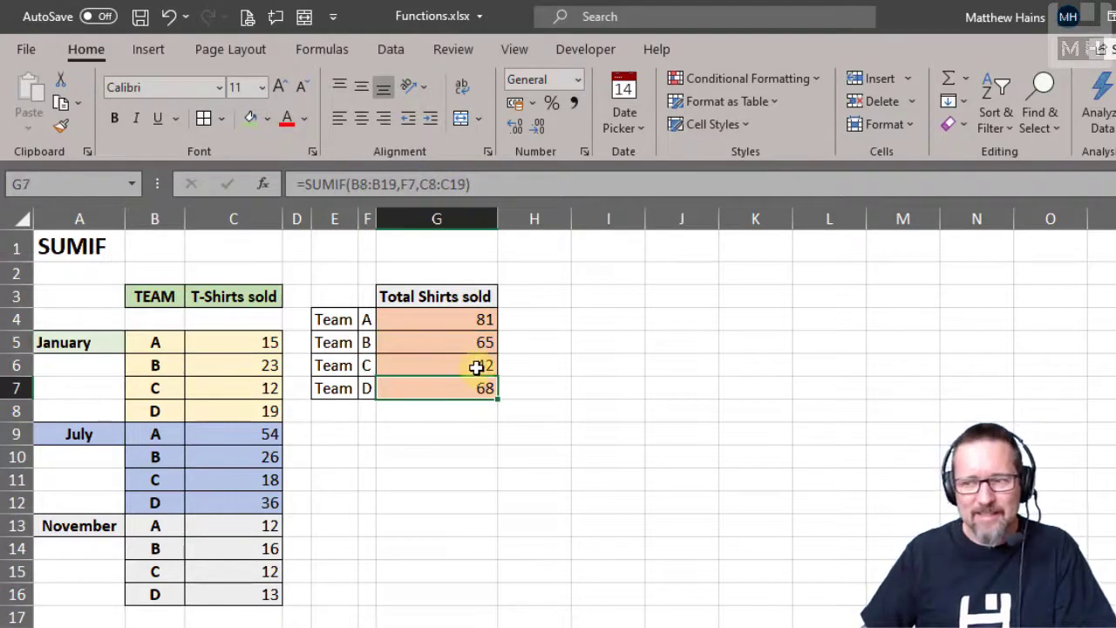
click(481, 318)
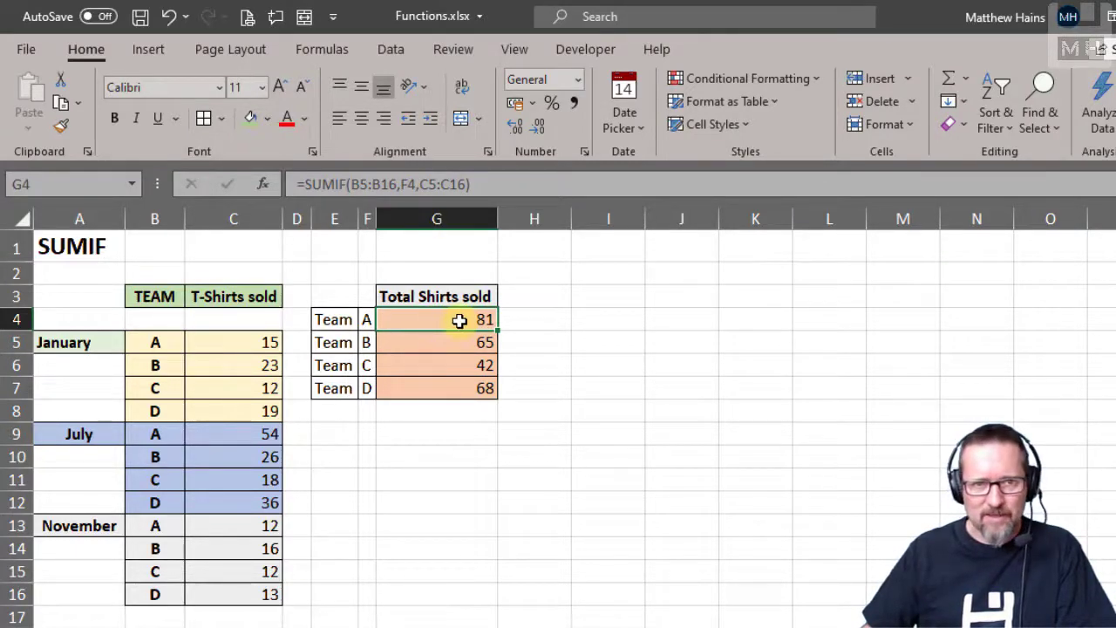
Lock G4's ranges as $B$5:$B$16 and $C$5:$C$16 with F4, keeping the total 81
click(361, 184)
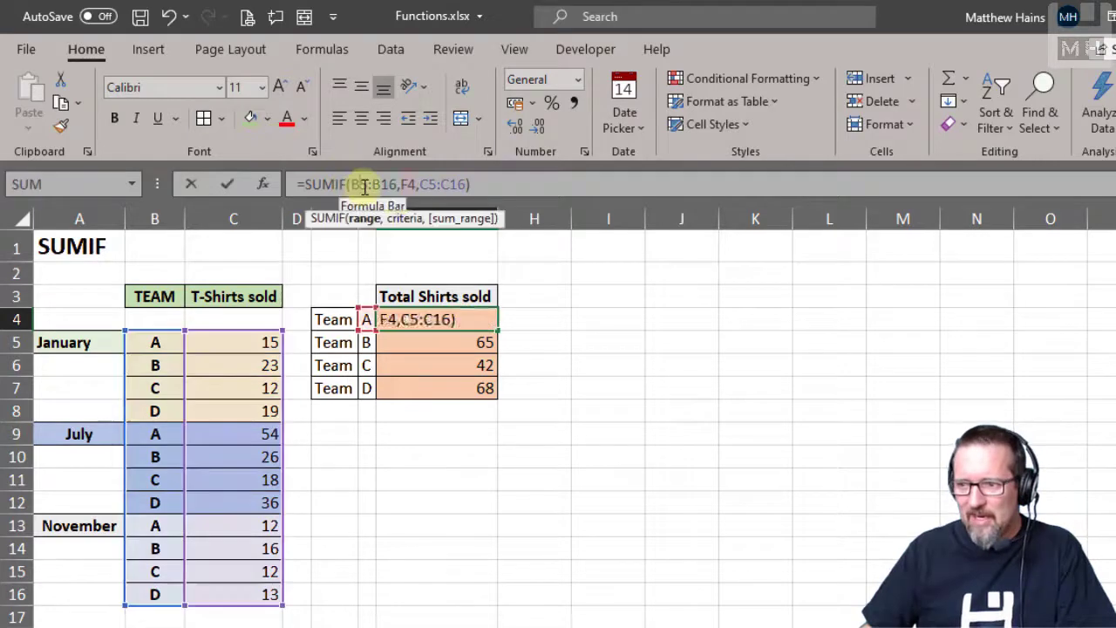
click(370, 230)
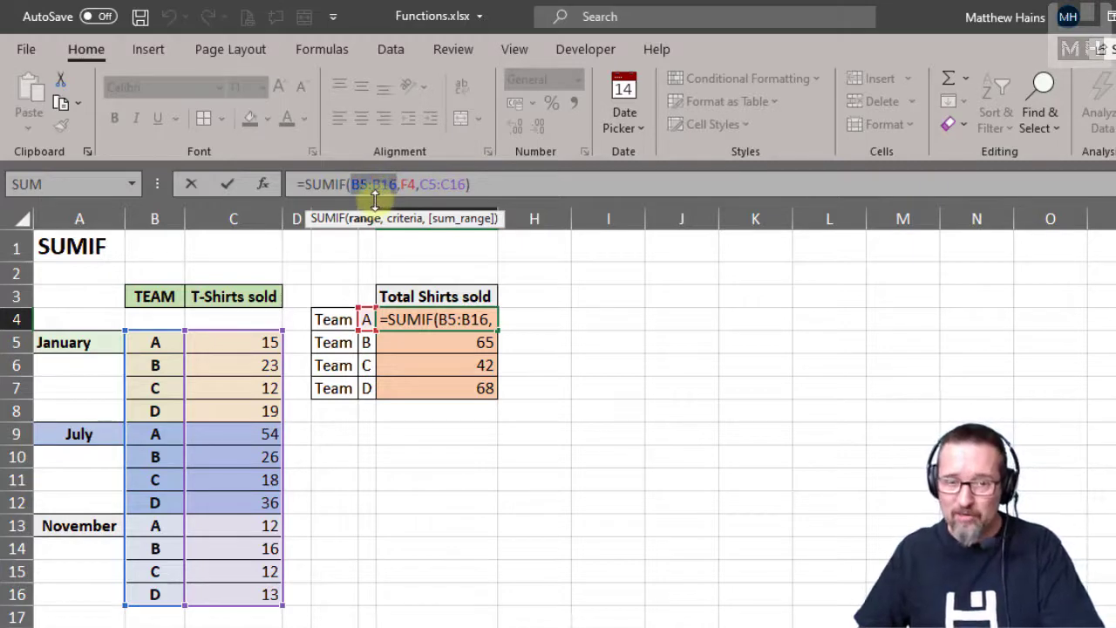
key(F4)
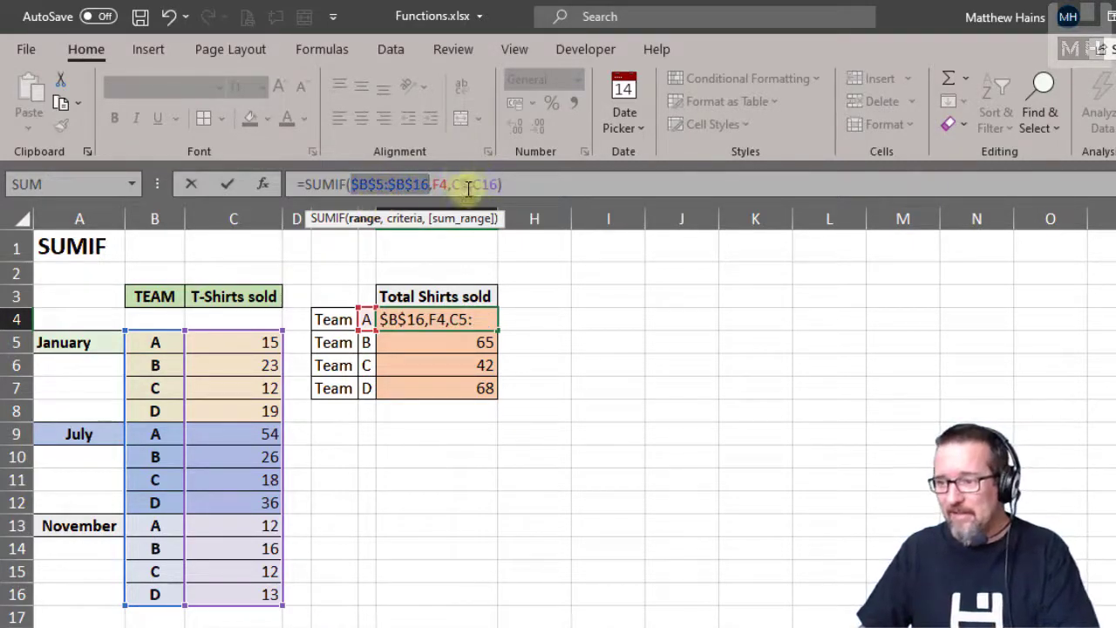
click(458, 218)
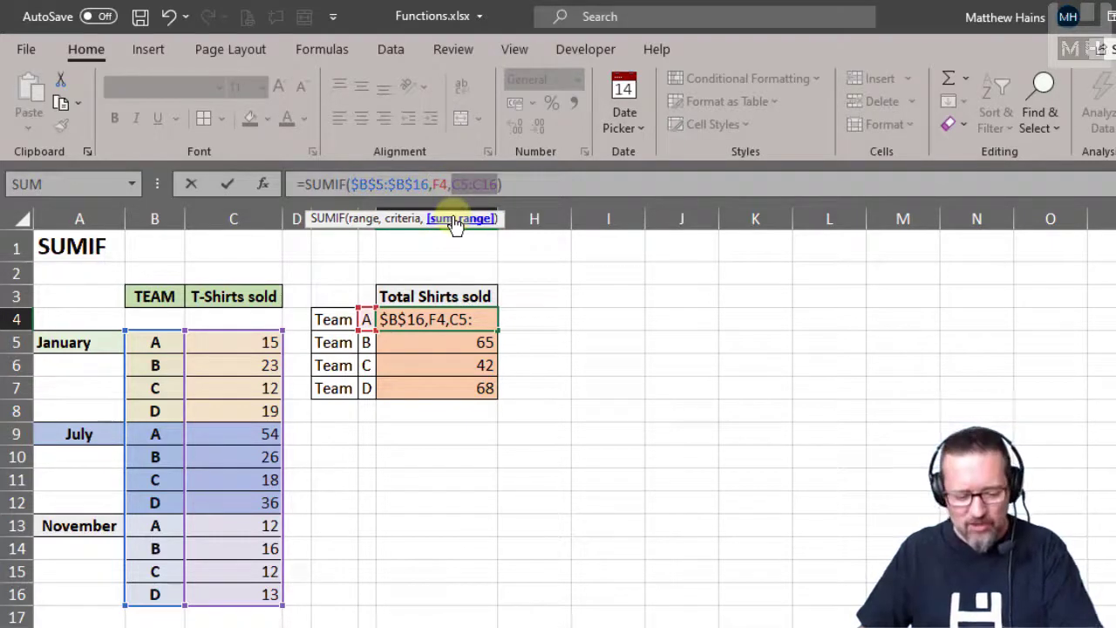
key(F4)
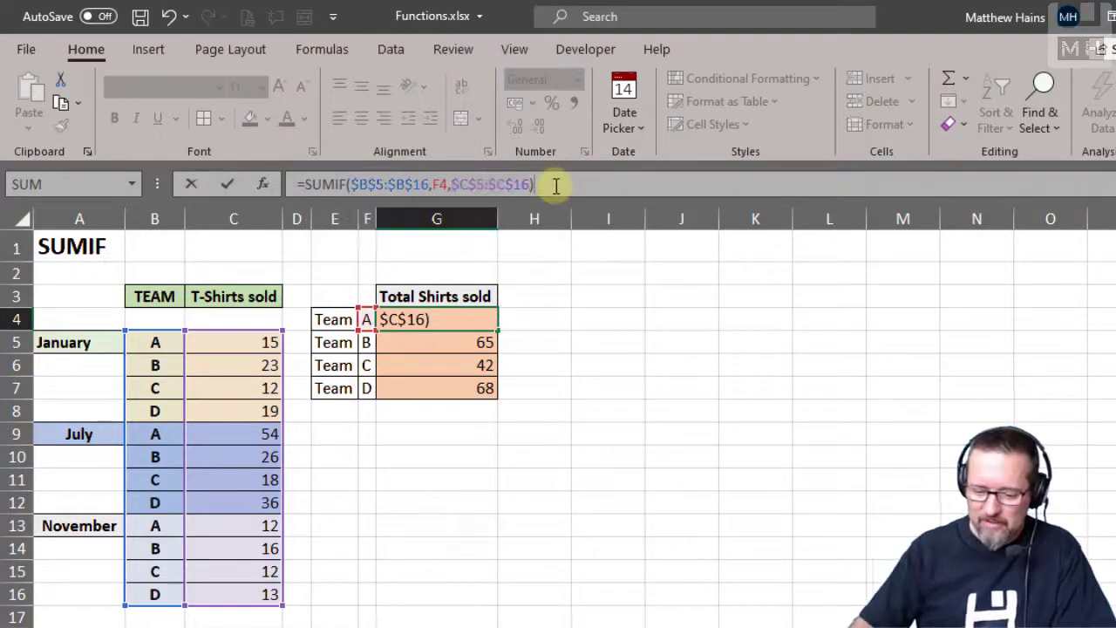
key(Return)
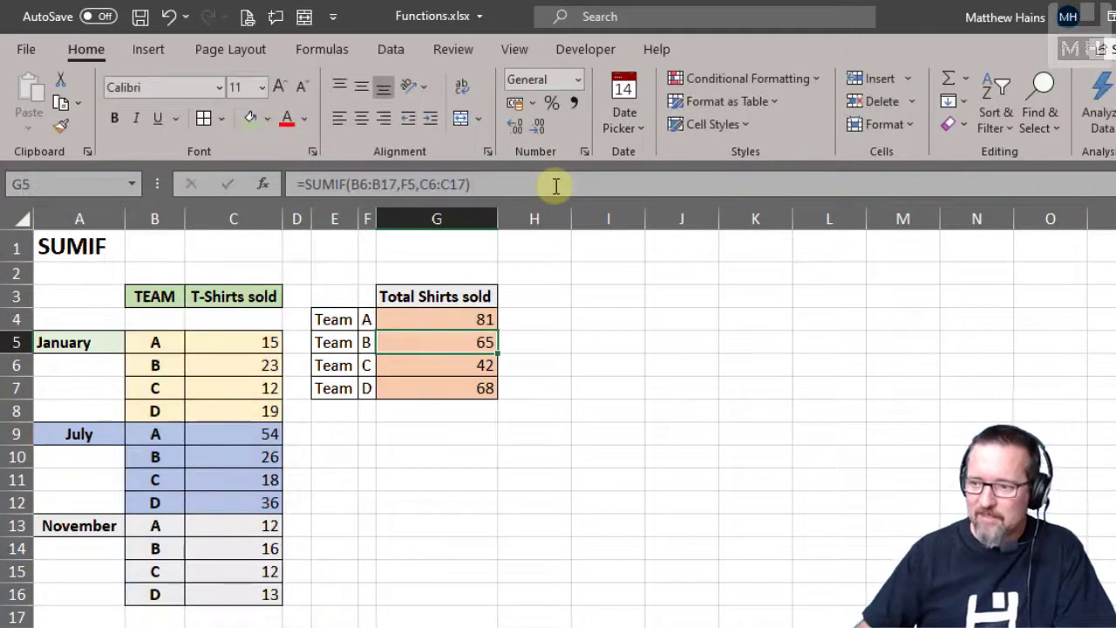
Refill G4 down to G7 so Teams B–D use the locked ranges, then check each formula
click(388, 319)
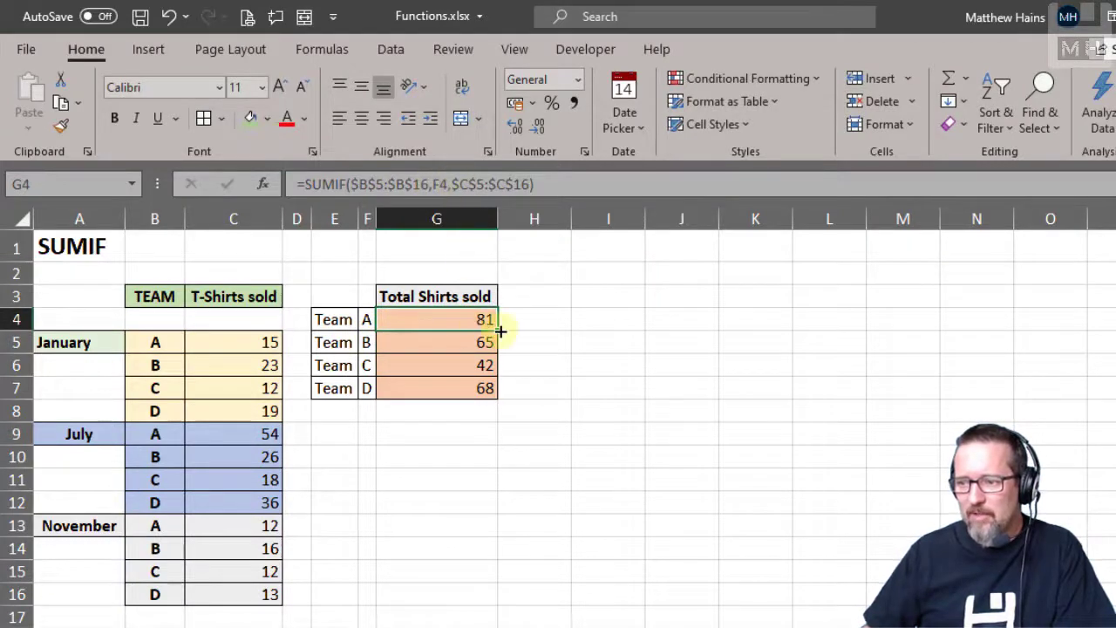
drag(497, 330, 491, 391)
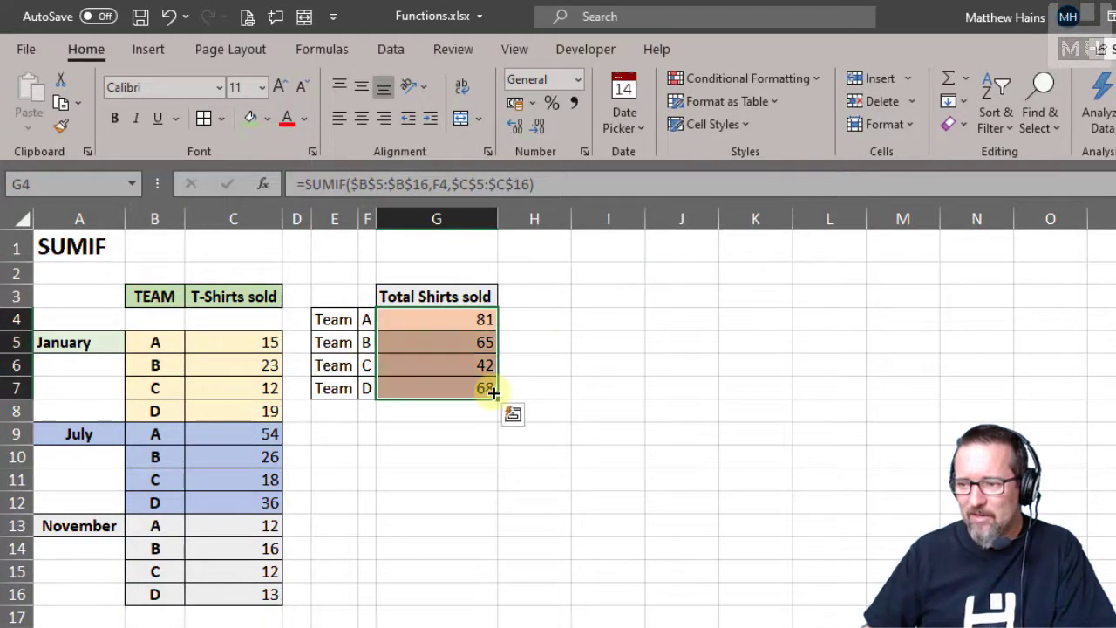
click(481, 320)
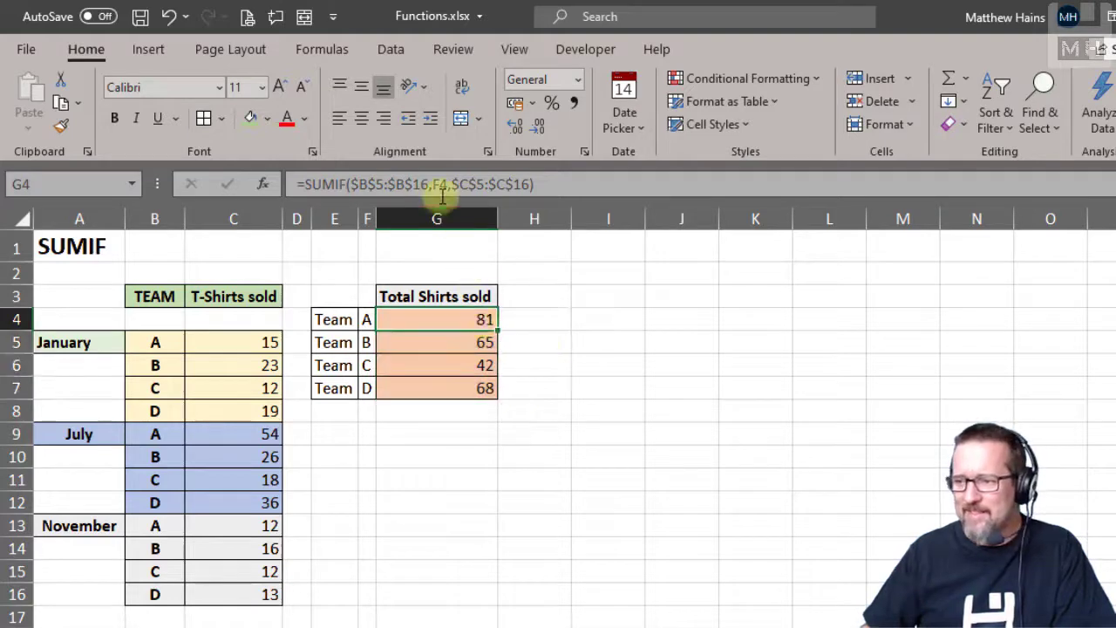
click(461, 342)
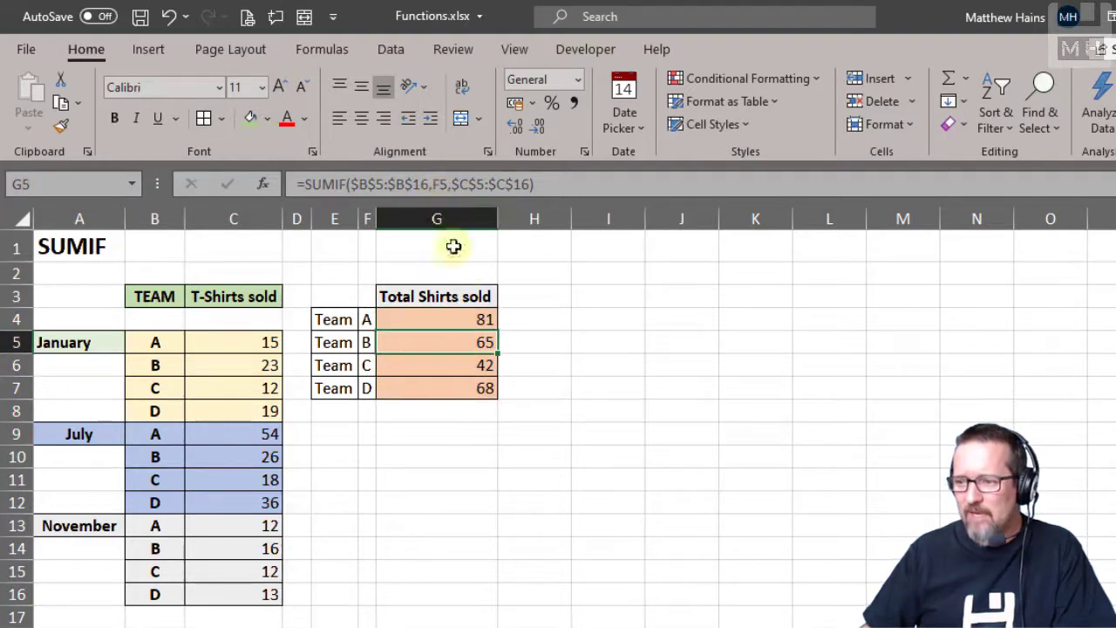
click(469, 368)
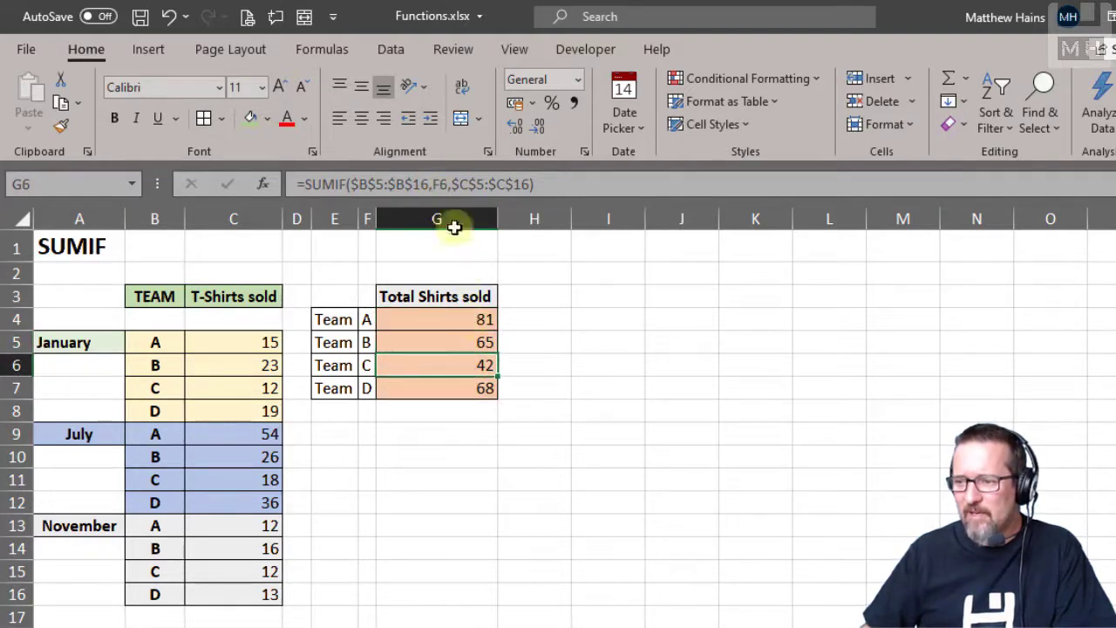
click(466, 387)
click(480, 318)
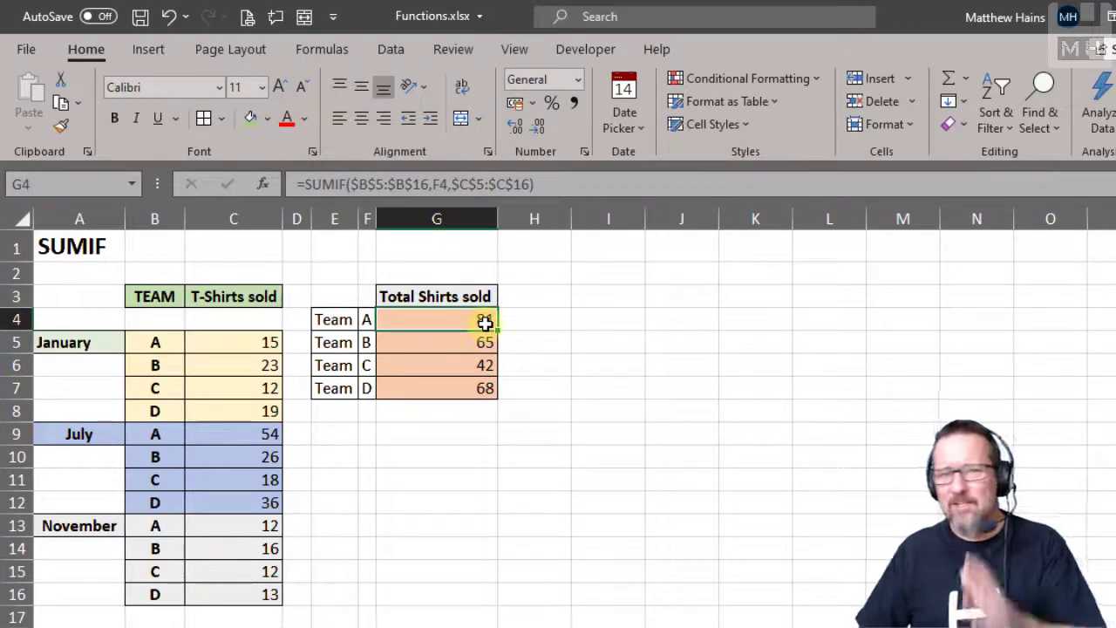
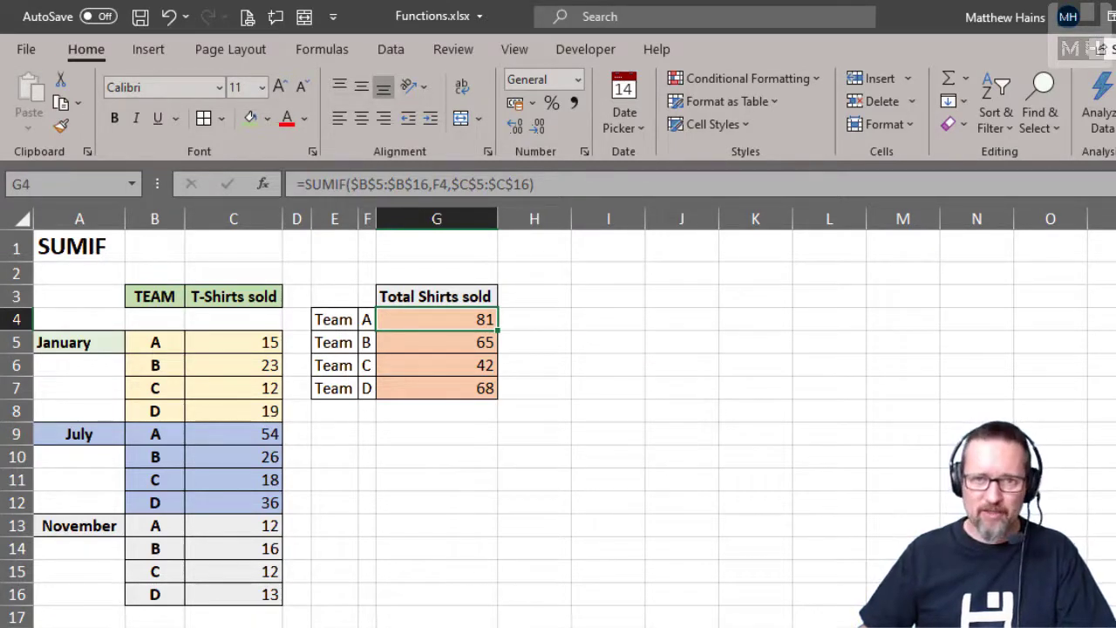
Switch from the SUMIF sheet to the IF sheet and select cell B3
key(ctrl+Page_Down)
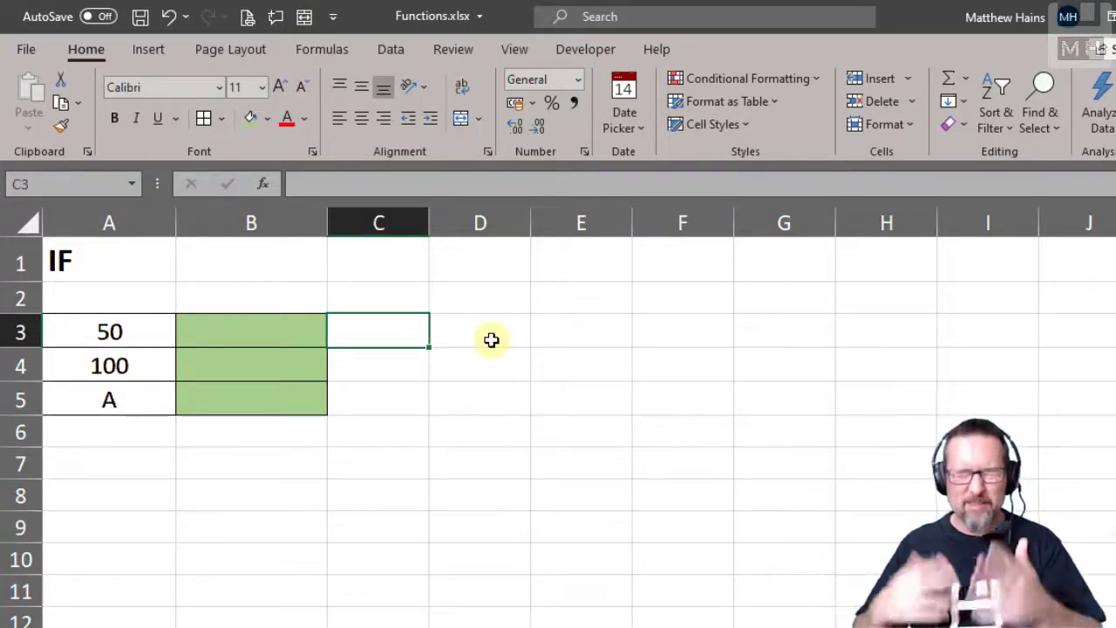
click(320, 340)
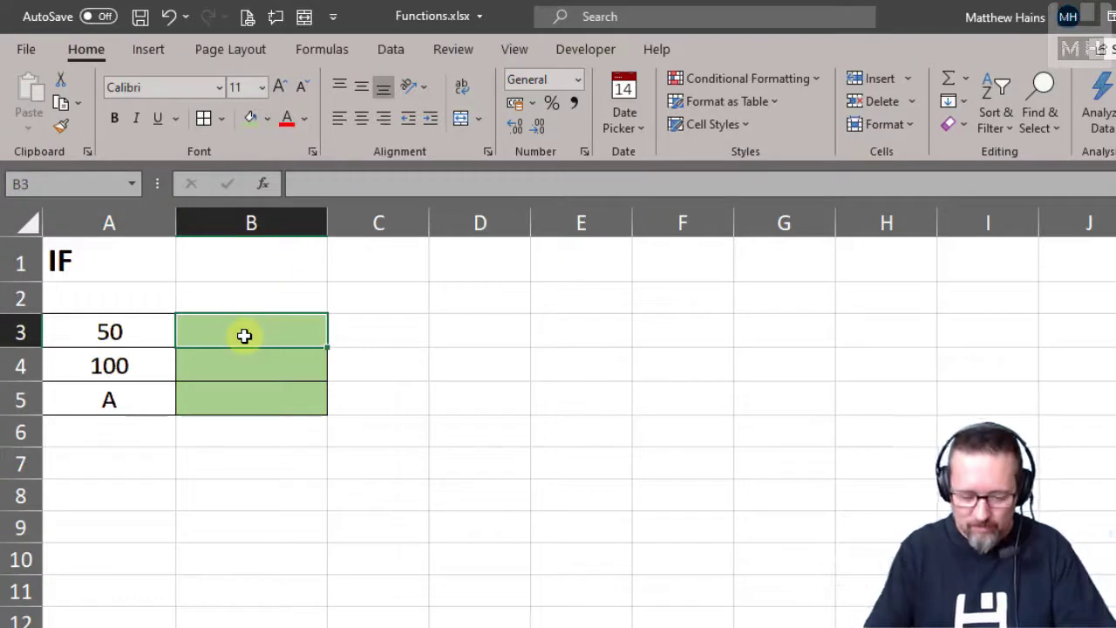
Type =IF(A3=50,"Fifty","Not fifty" in B3, correcting the misspelled Fifty
text(=IF()
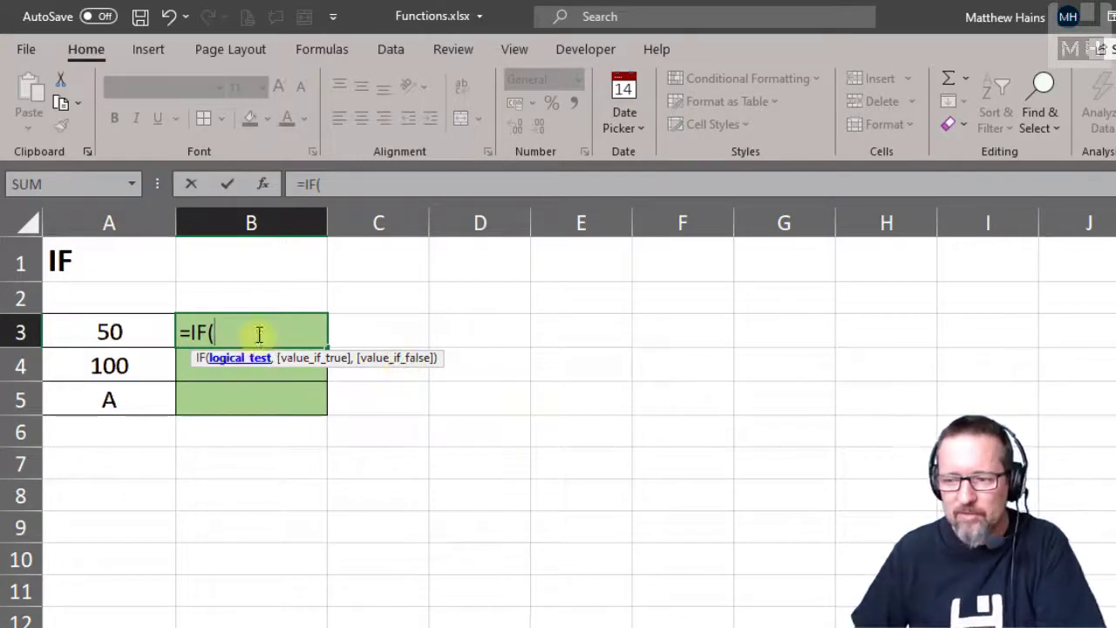
click(109, 332)
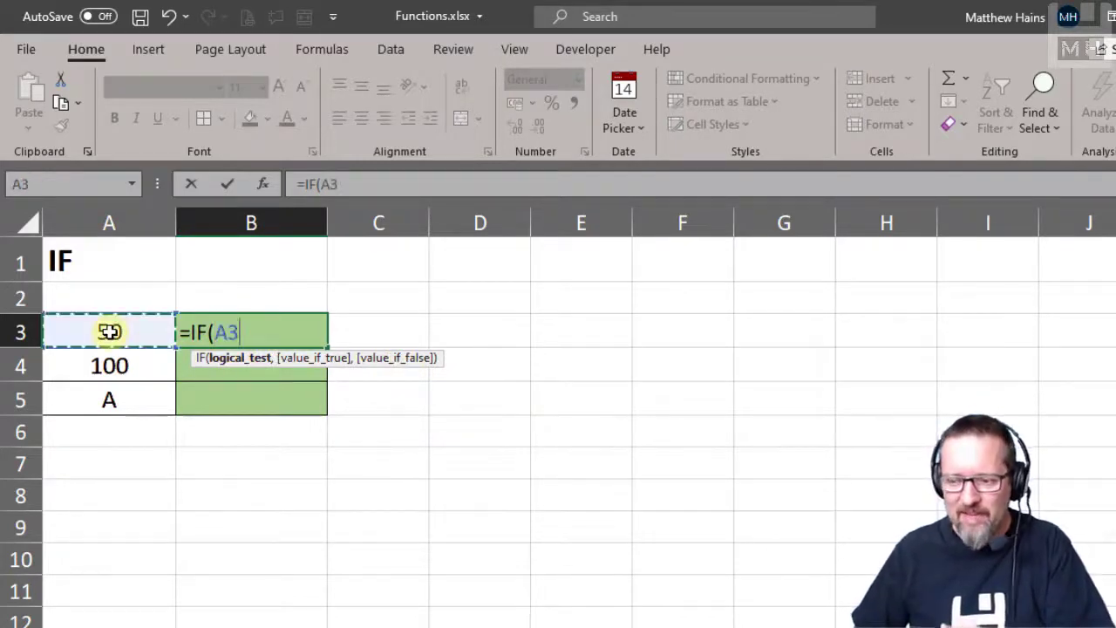
text(=50)
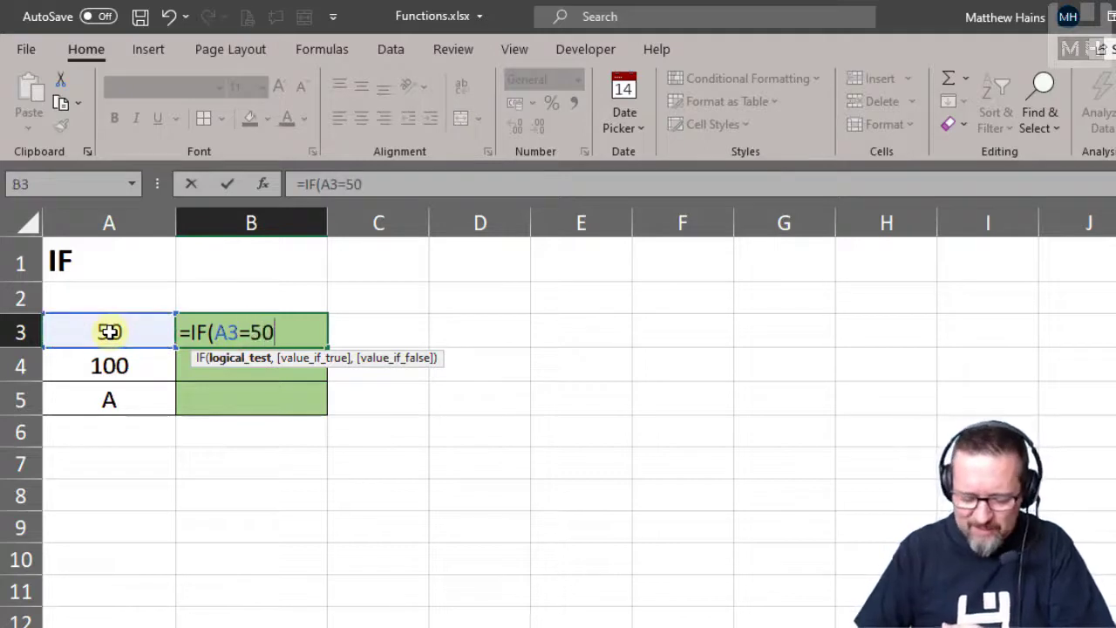
text(,)
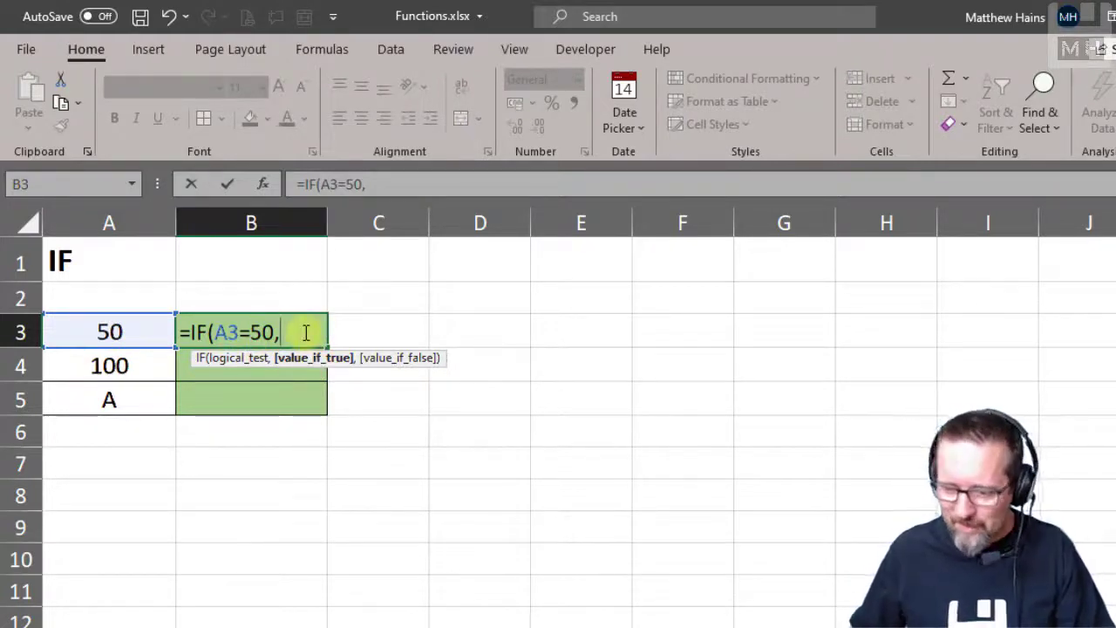
text(")
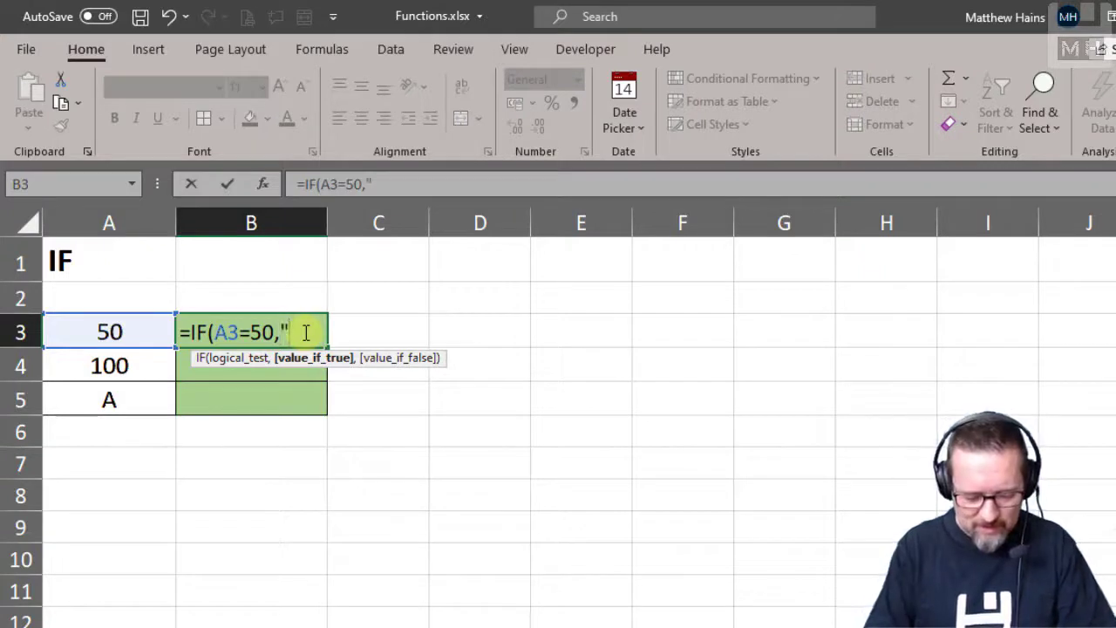
text(Fifity)
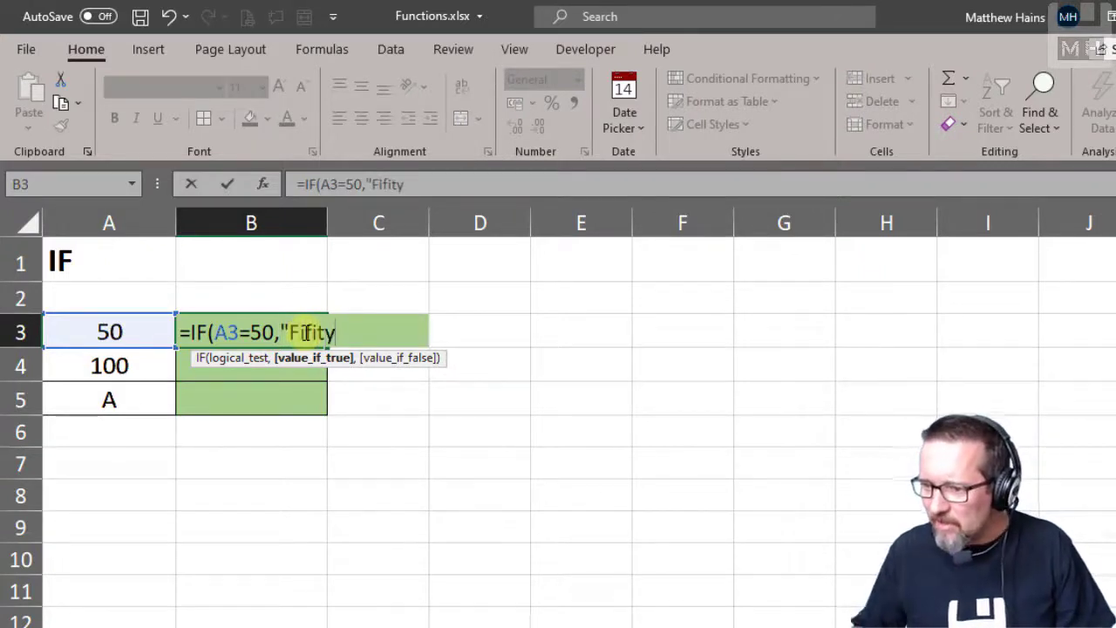
key(BackSpace)
key(BackSpace)
key(BackSpace)
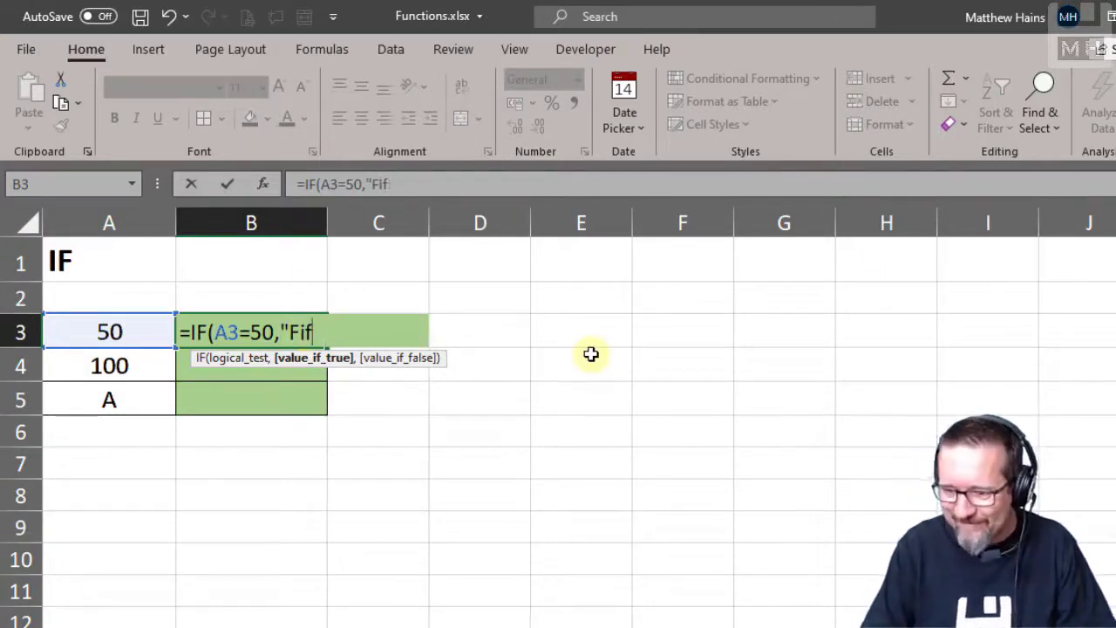
text(ity)
key(BackSpace)
key(BackSpace)
key(BackSpace)
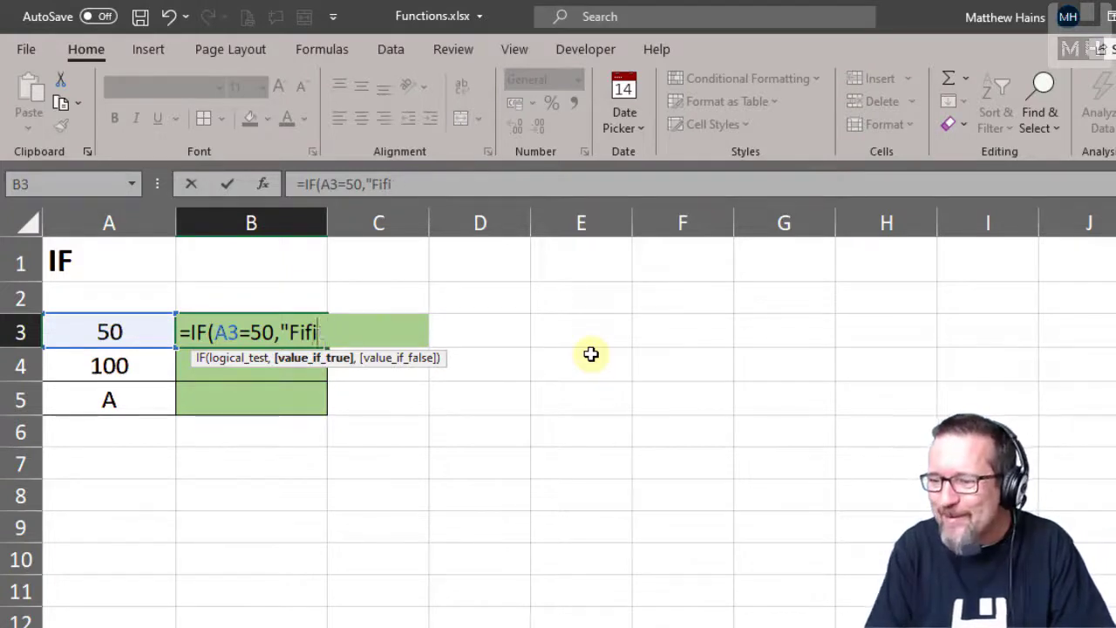
text(ty)
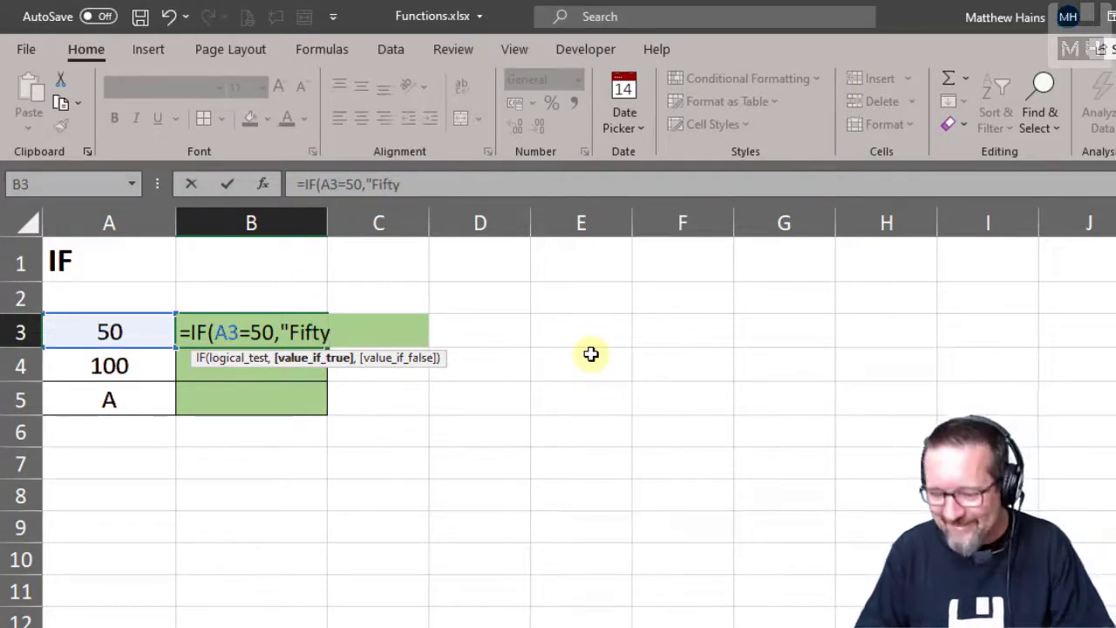
text(")
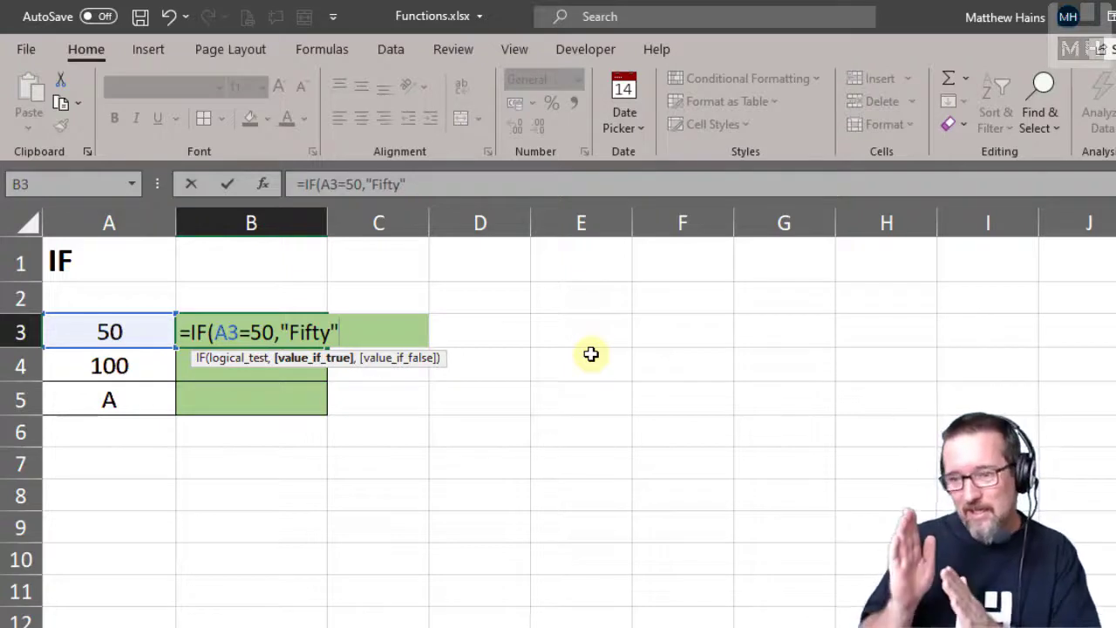
text(,)
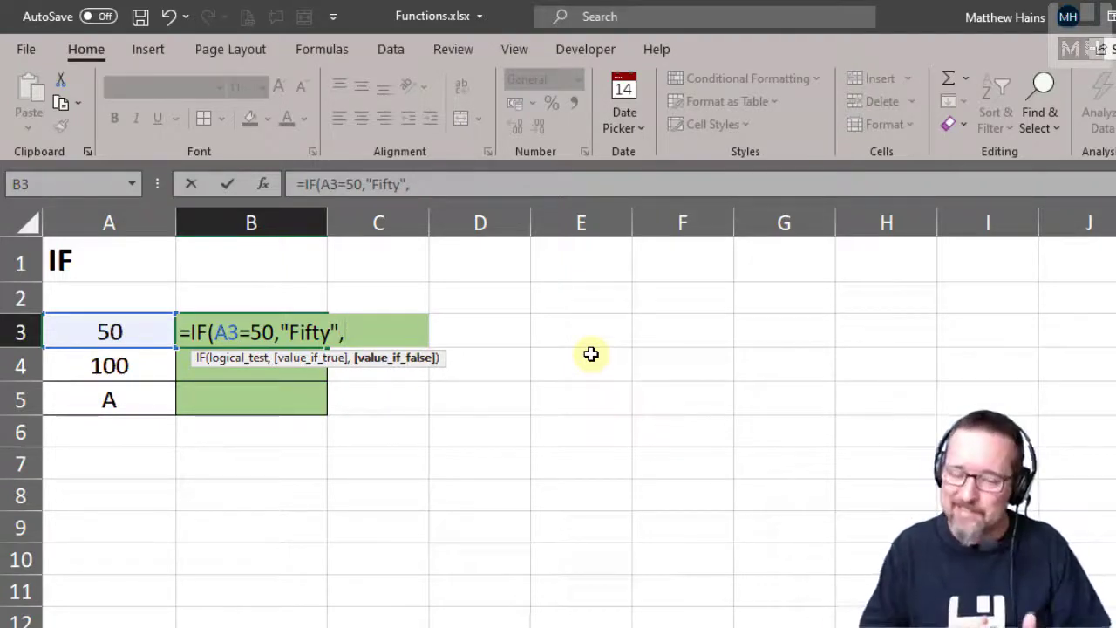
text(")
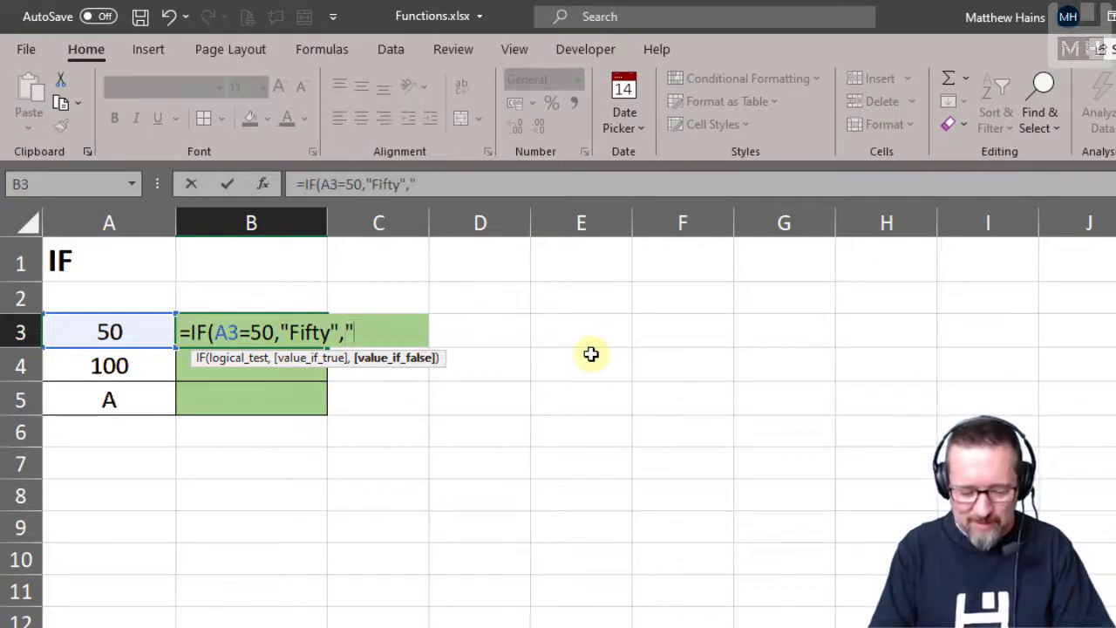
text(Not fifty)
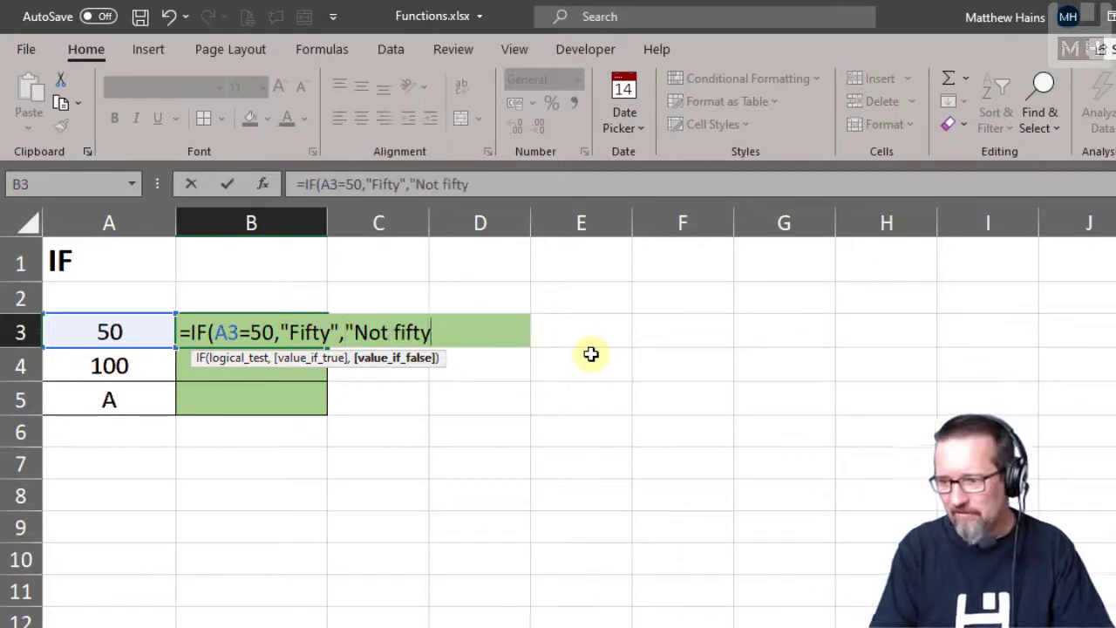
text(")
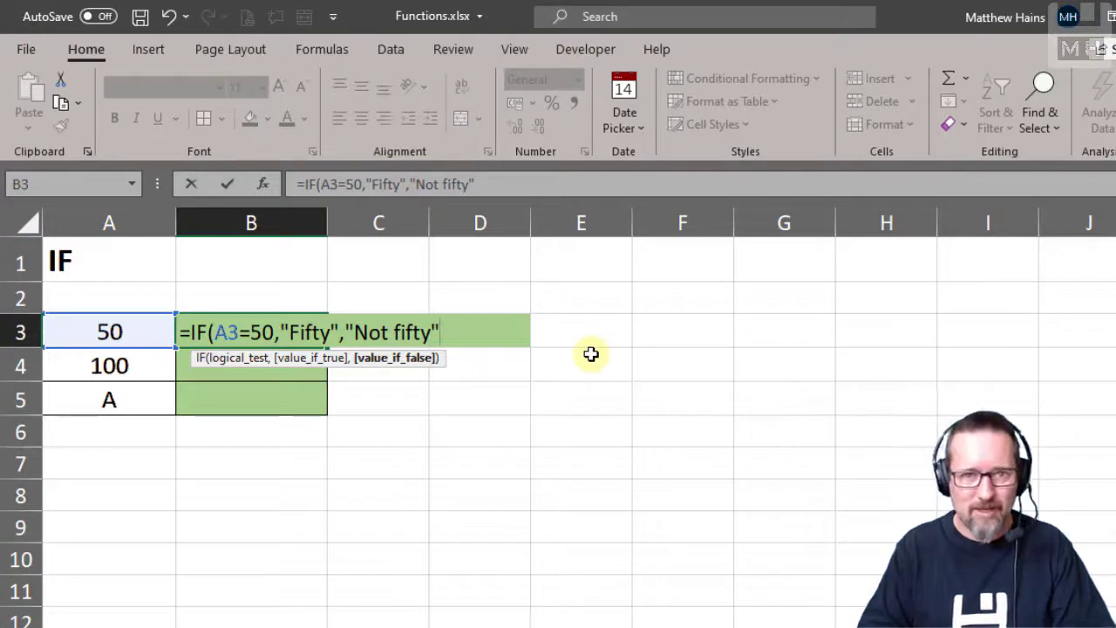
Highlight the logical_test, value_if_true and value_if_false arguments, then return to the formula's end
click(236, 365)
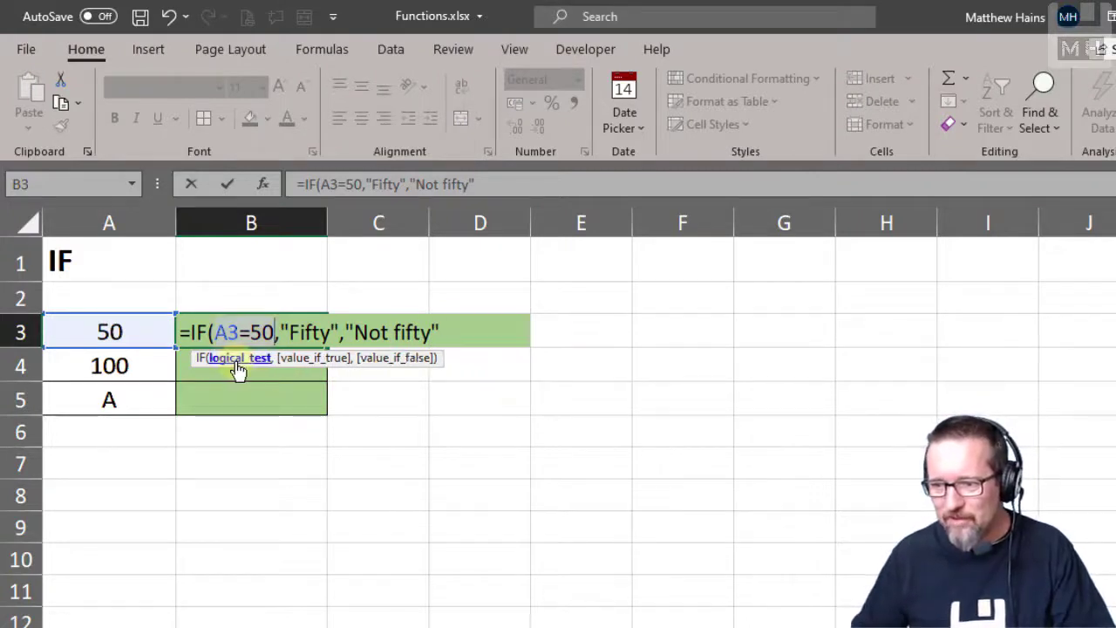
click(315, 359)
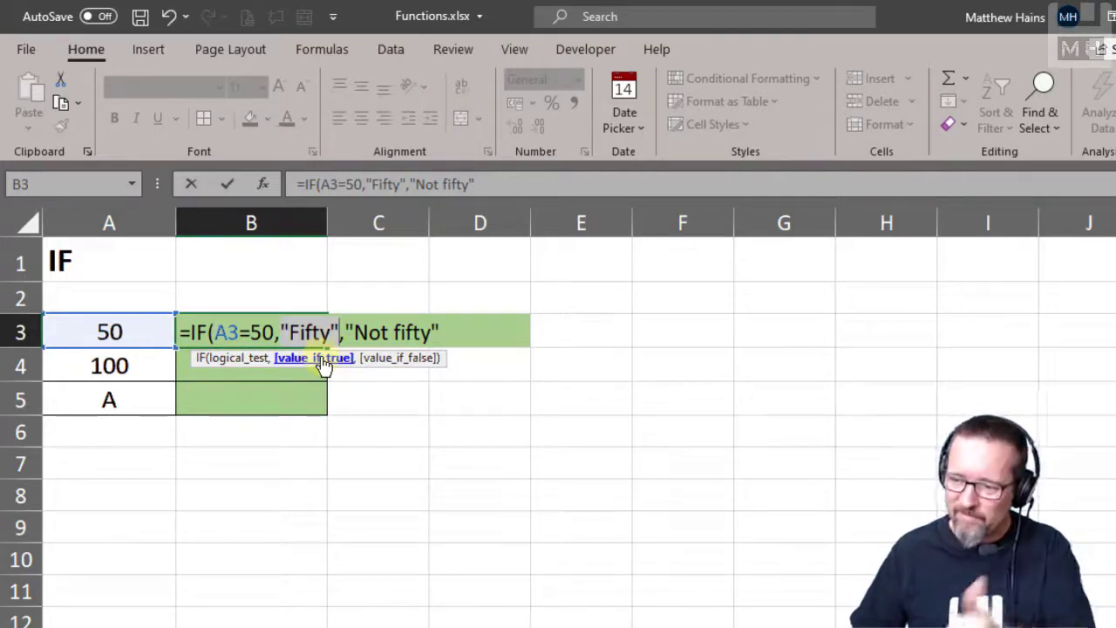
click(375, 361)
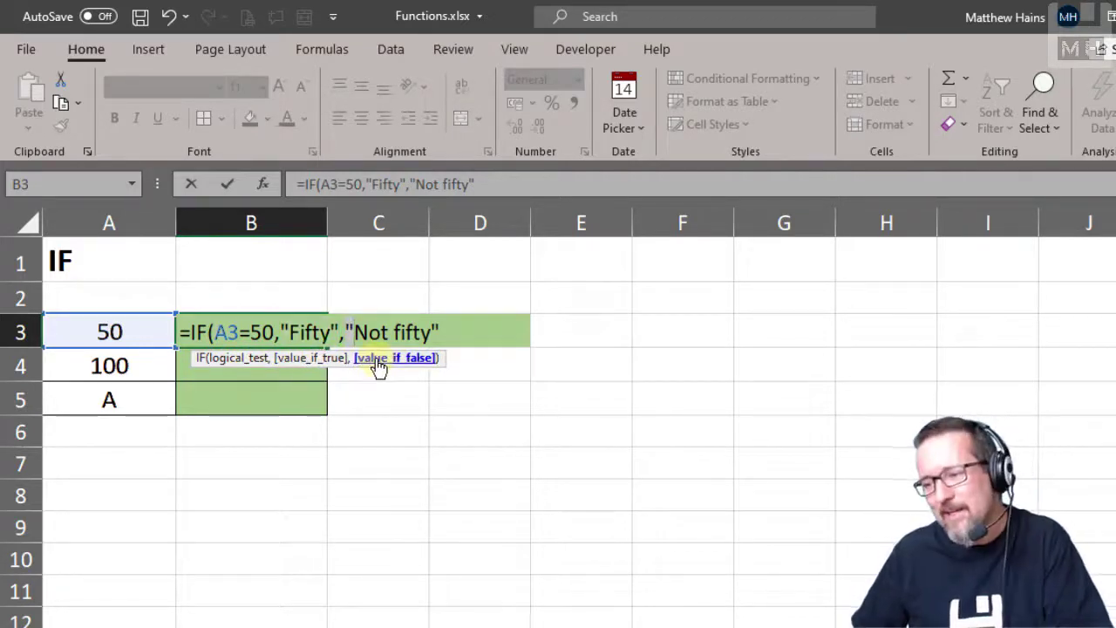
click(458, 179)
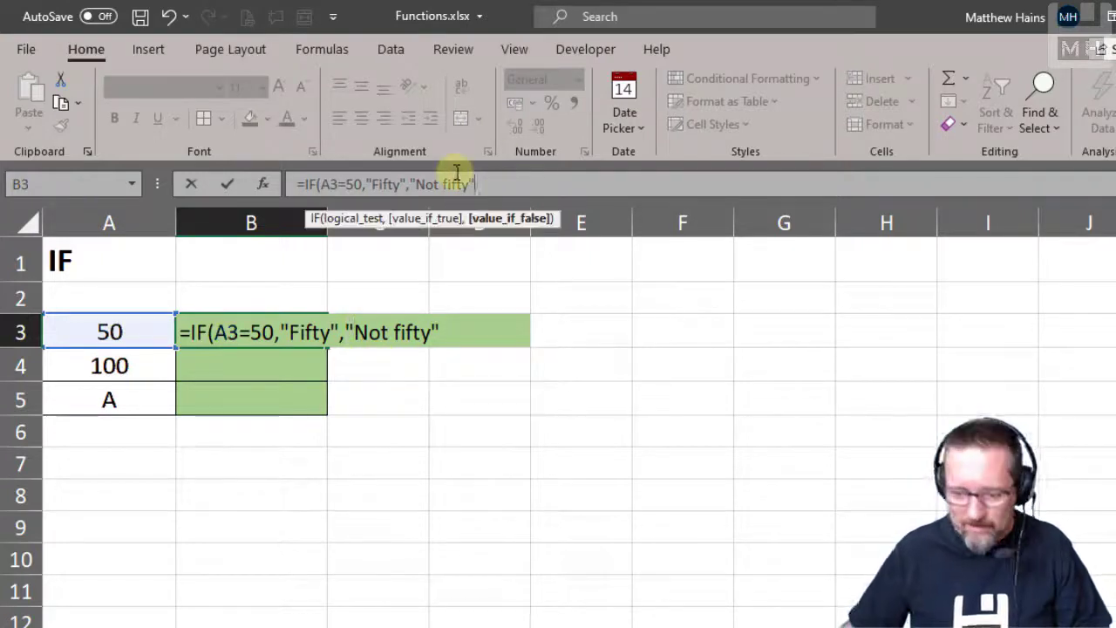
Close the parenthesis and commit the IF formula in B3
text())
key(Return)
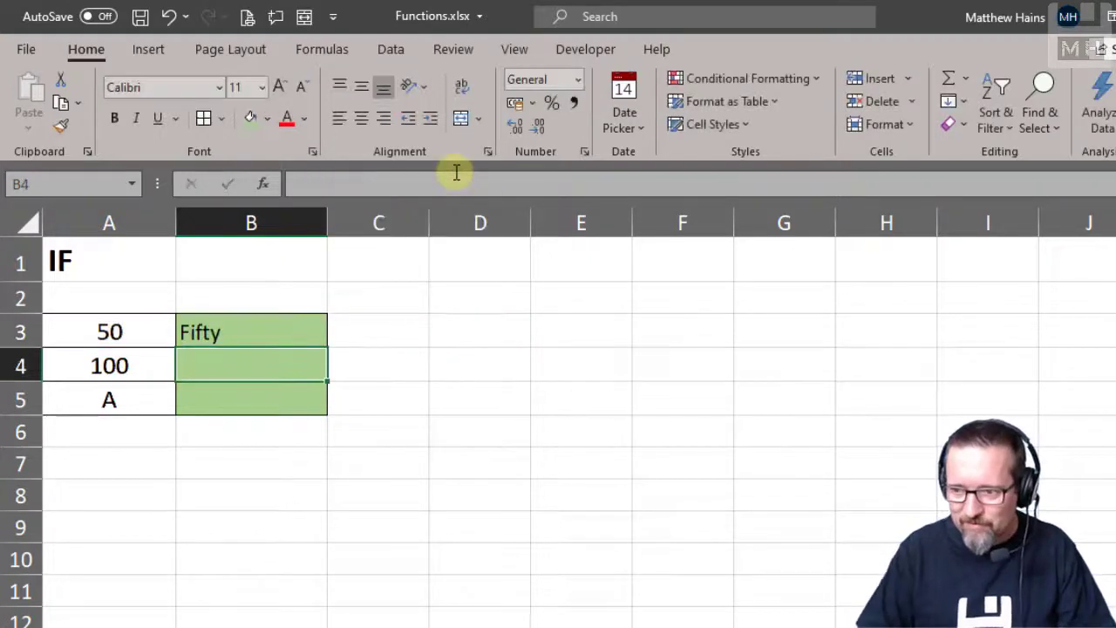
key(Up)
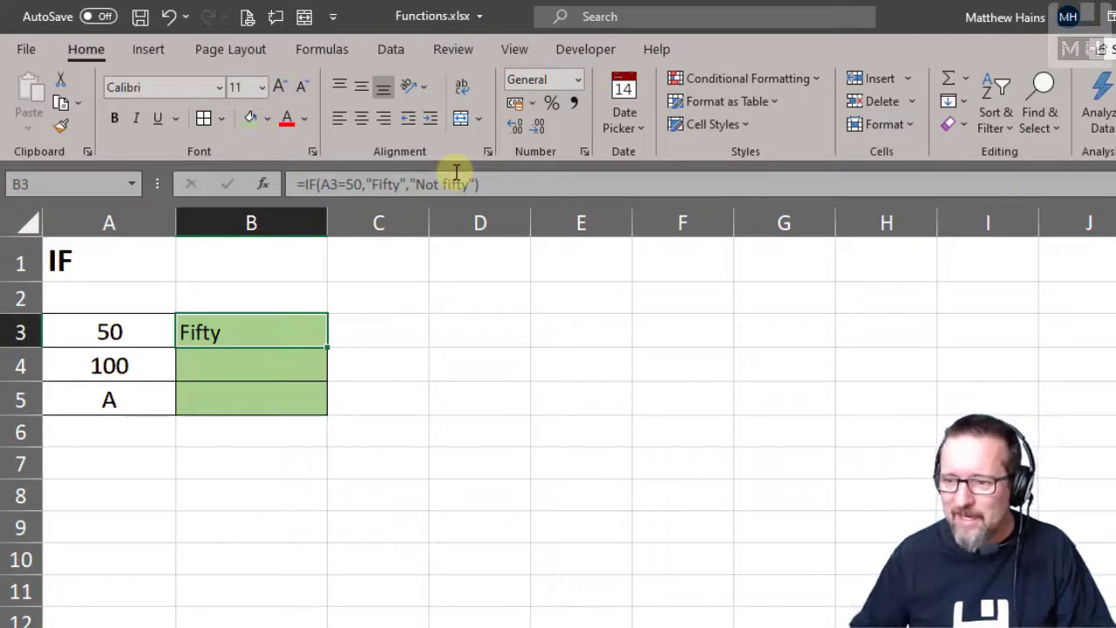
Test B3 by changing A3 to 51, then restore 50 and select B4
click(139, 332)
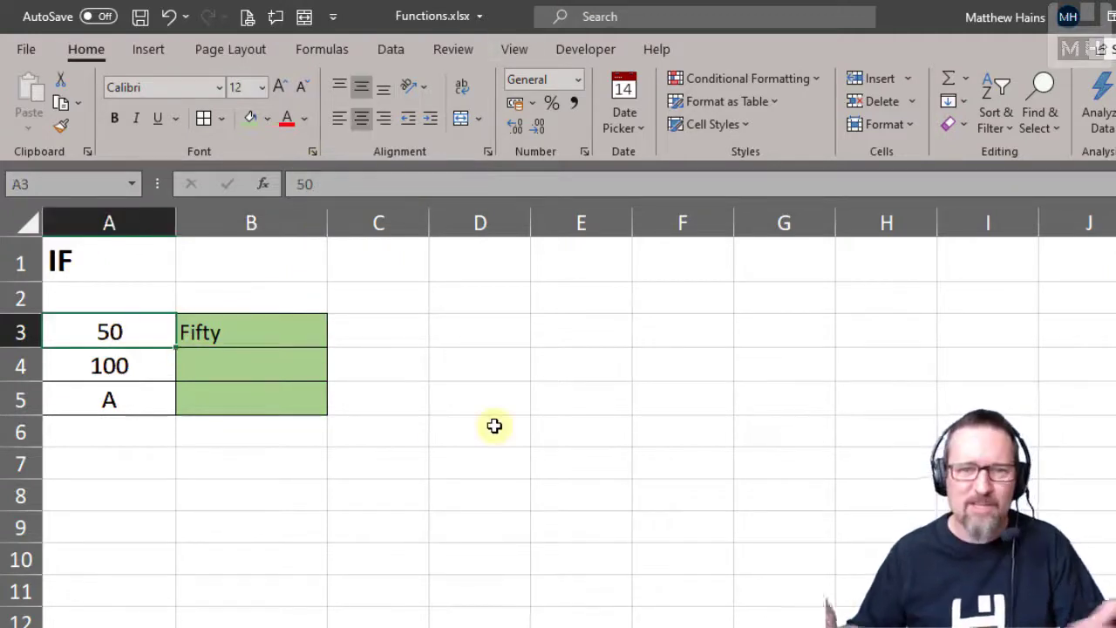
text(51)
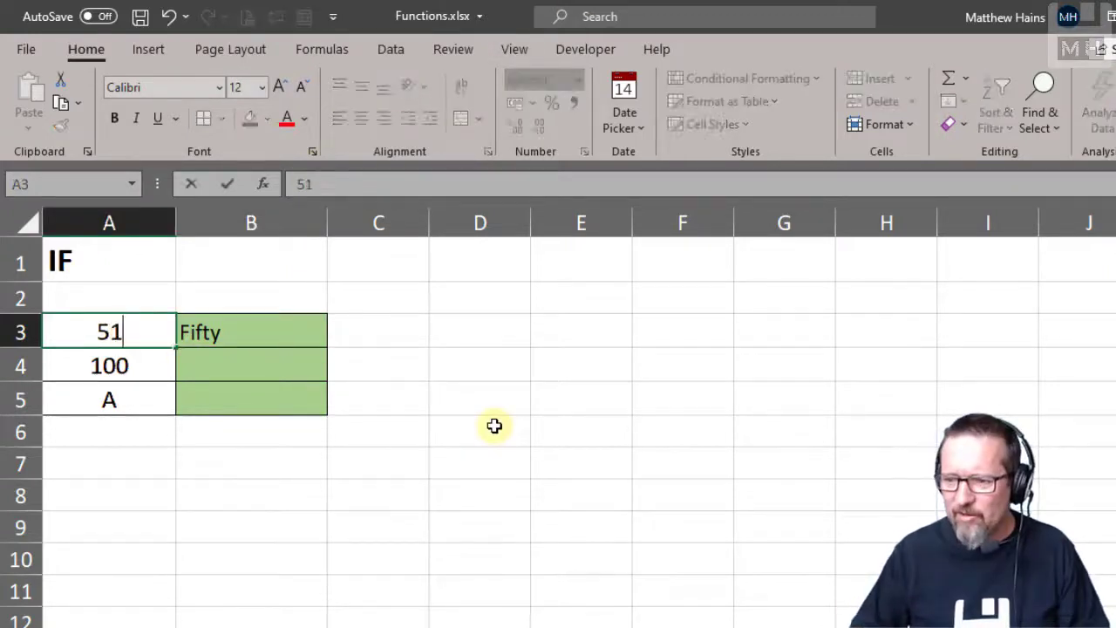
key(Return)
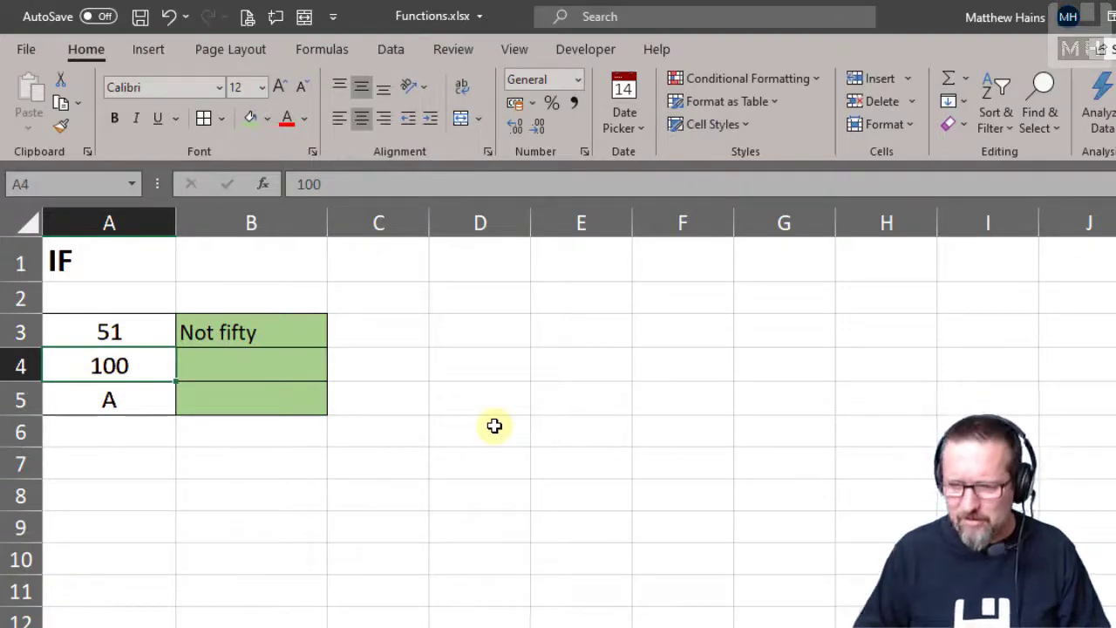
key(Up)
text(50)
key(Return)
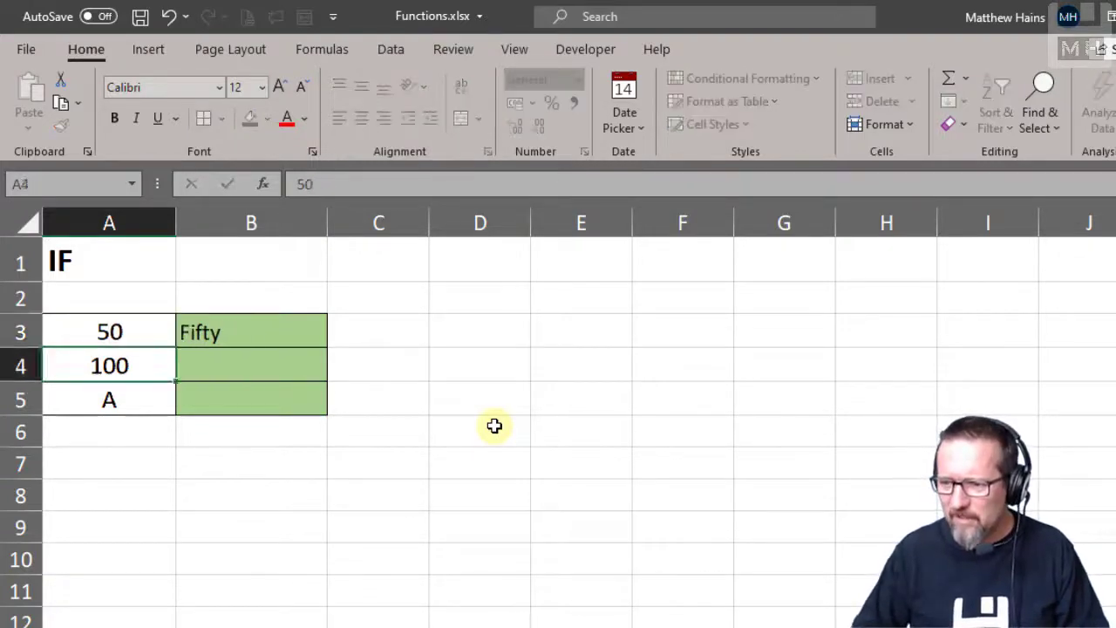
key(Up)
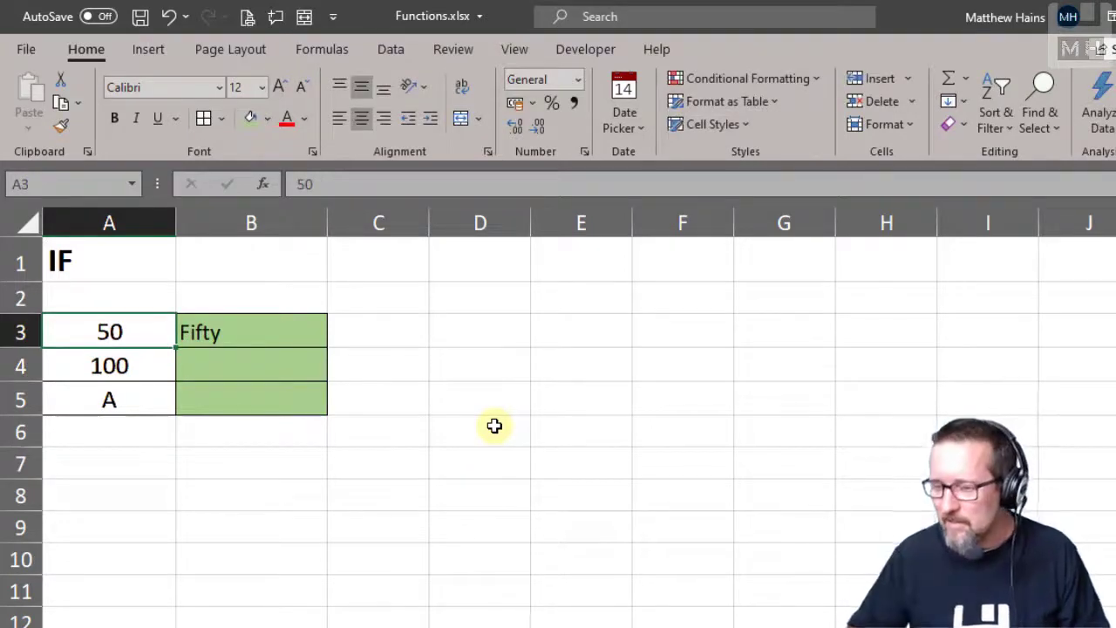
click(225, 367)
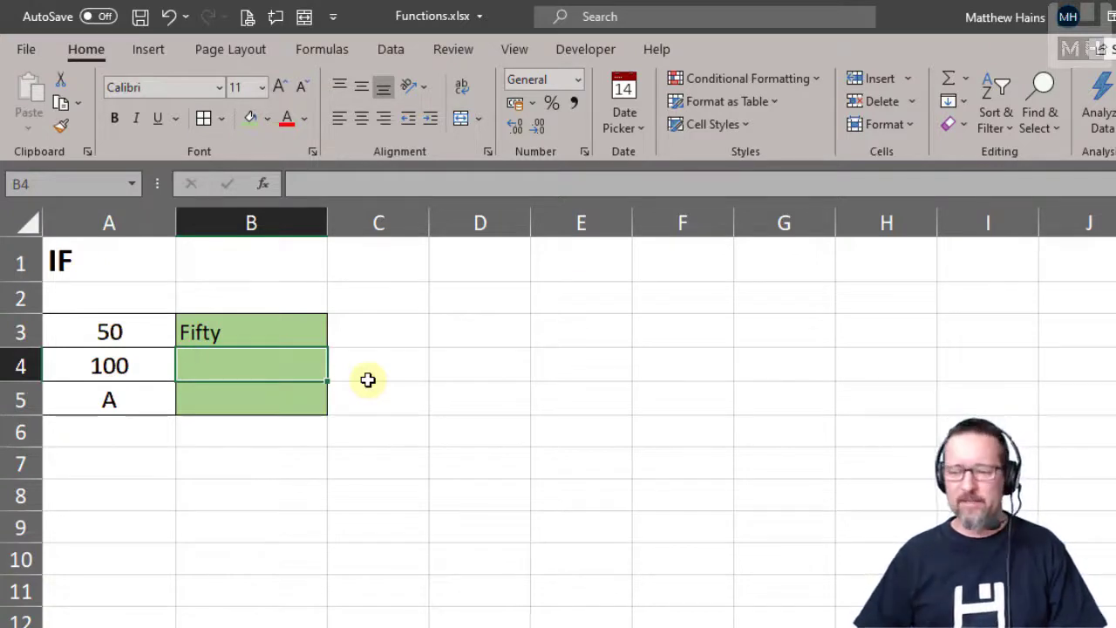
Enter =IF(A4<100,"Good","Bad") in B4, removing a stray f after Good
text(=IF()
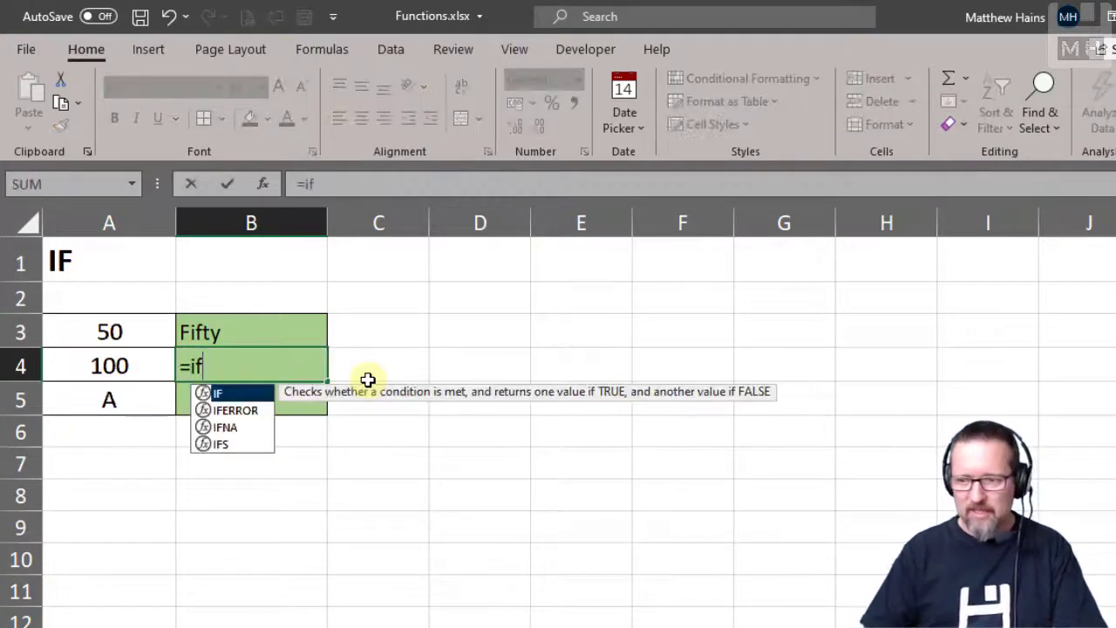
click(109, 364)
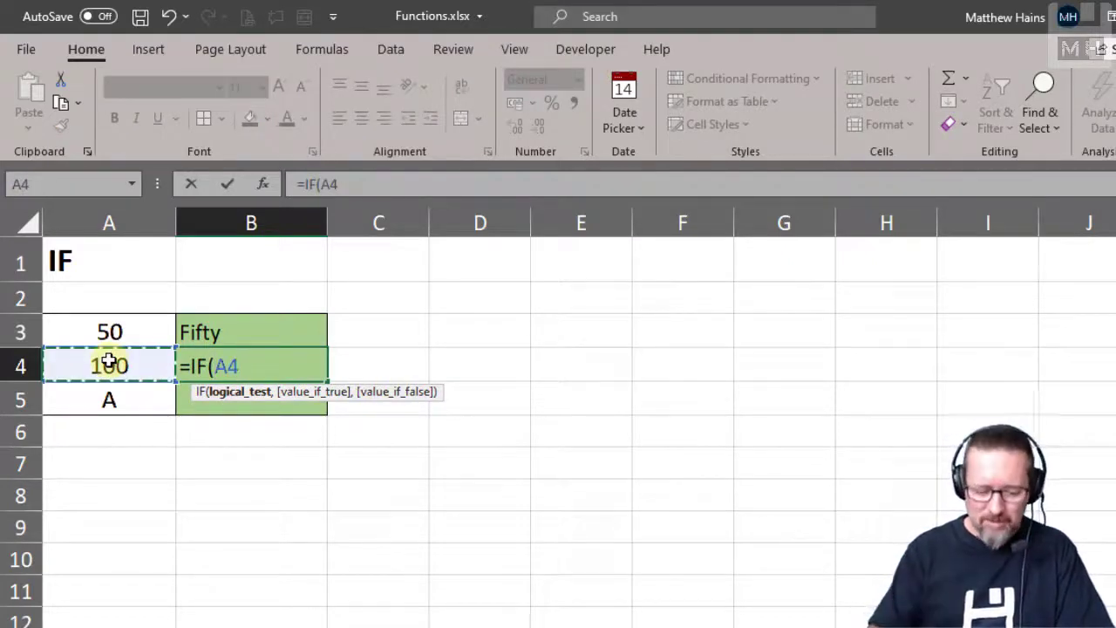
text(<)
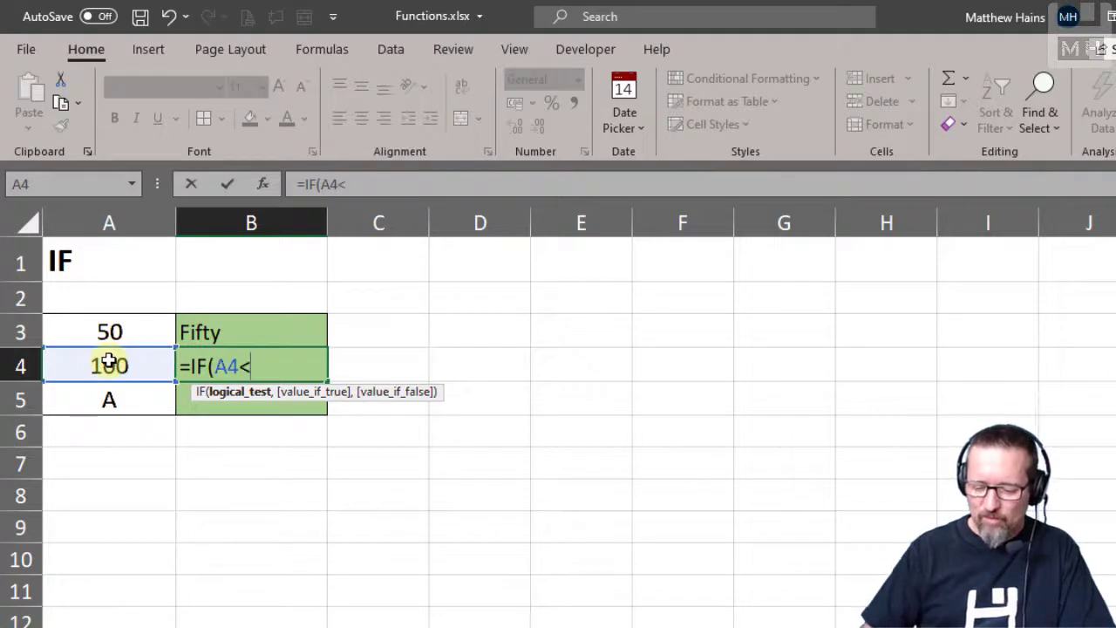
text(100)
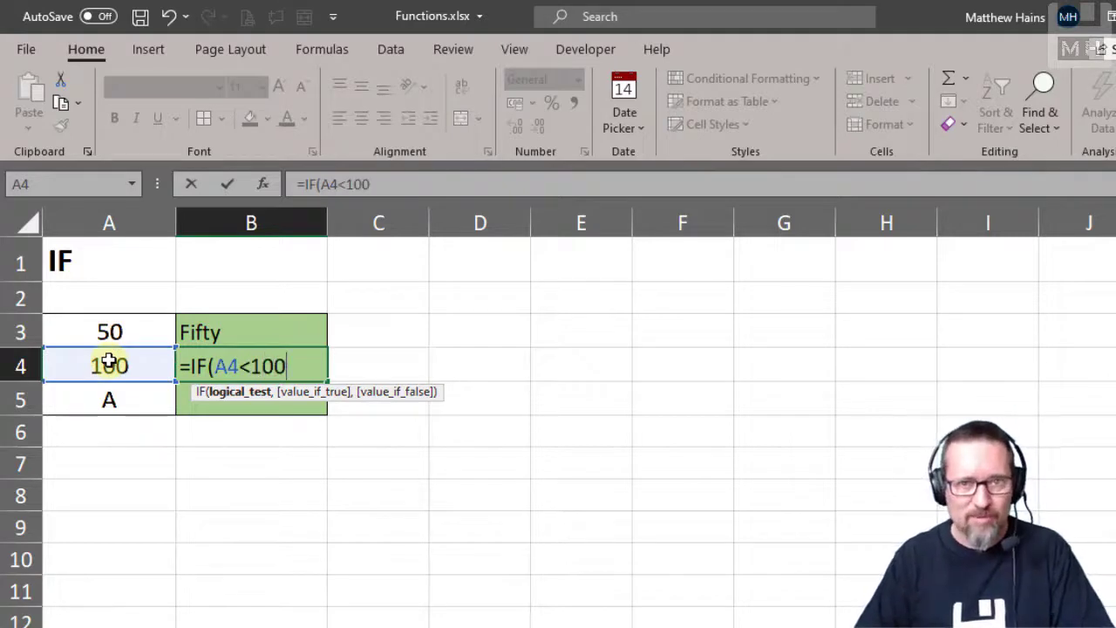
text(,)
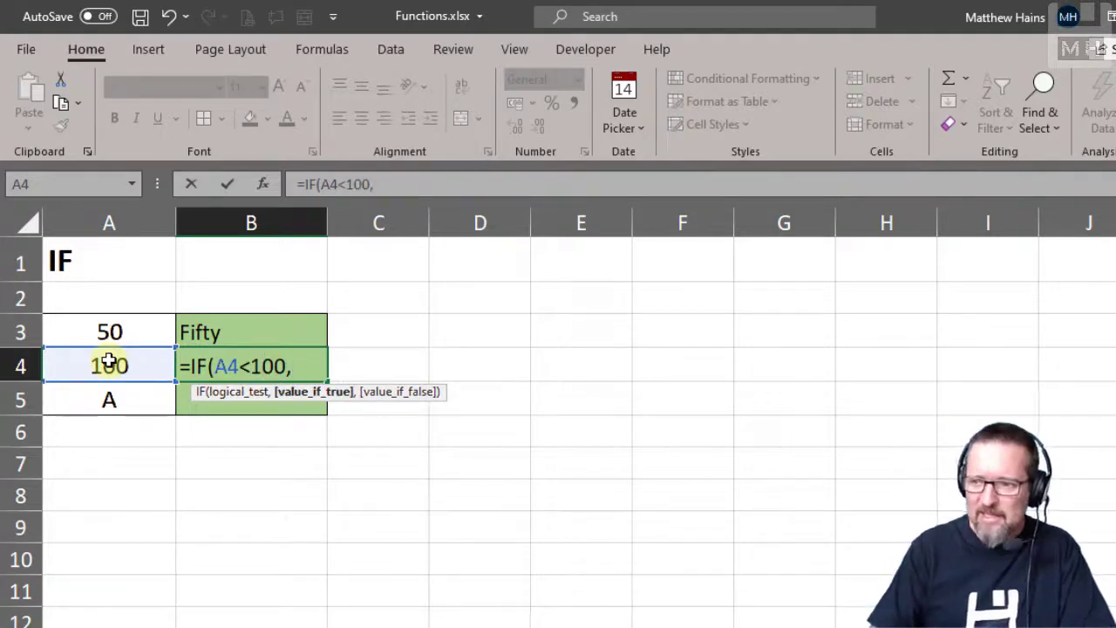
text("Goodf)
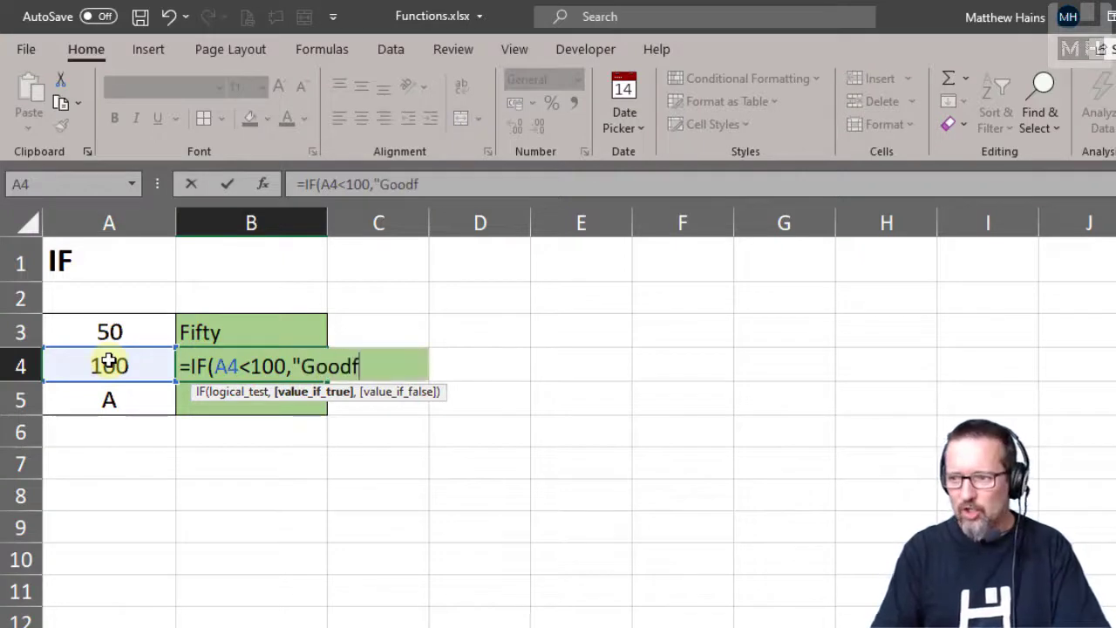
key(BackSpace)
text(")
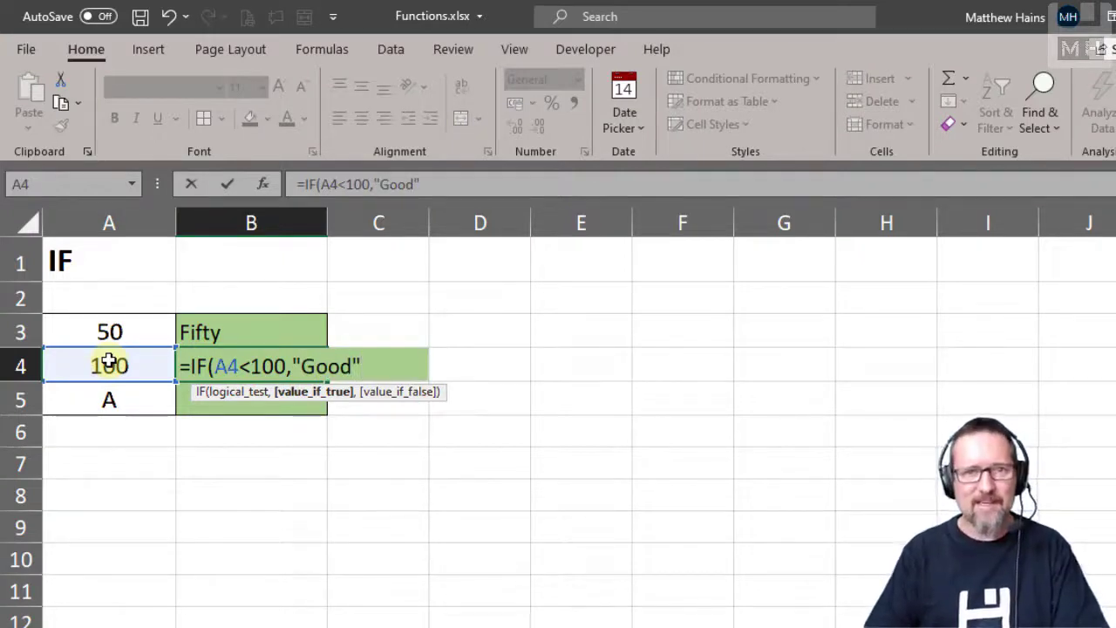
text(,")
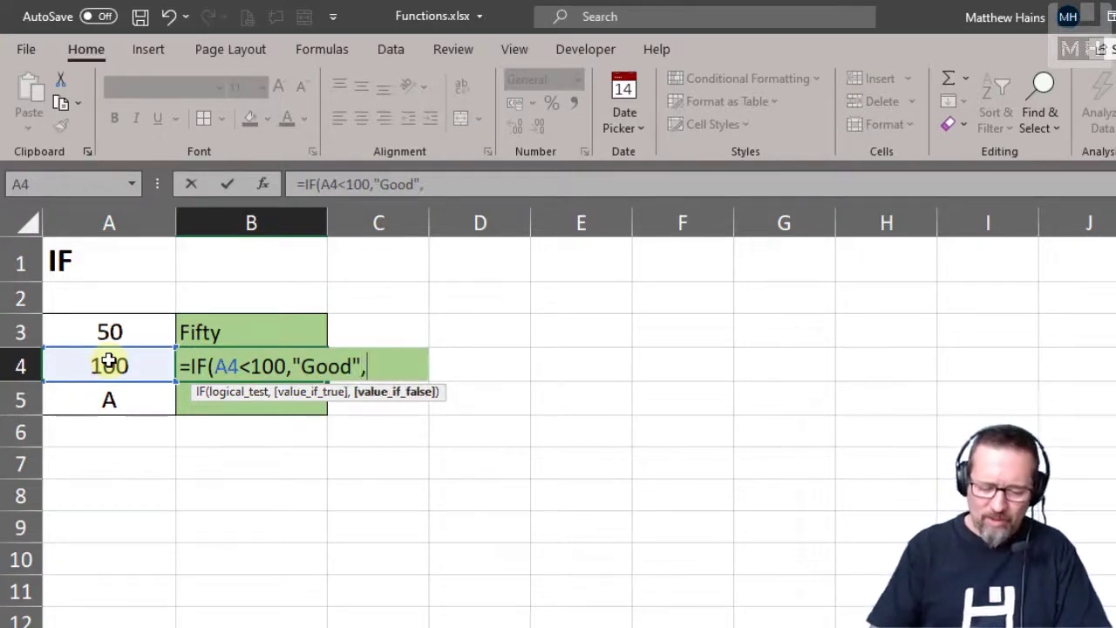
text(Bad")
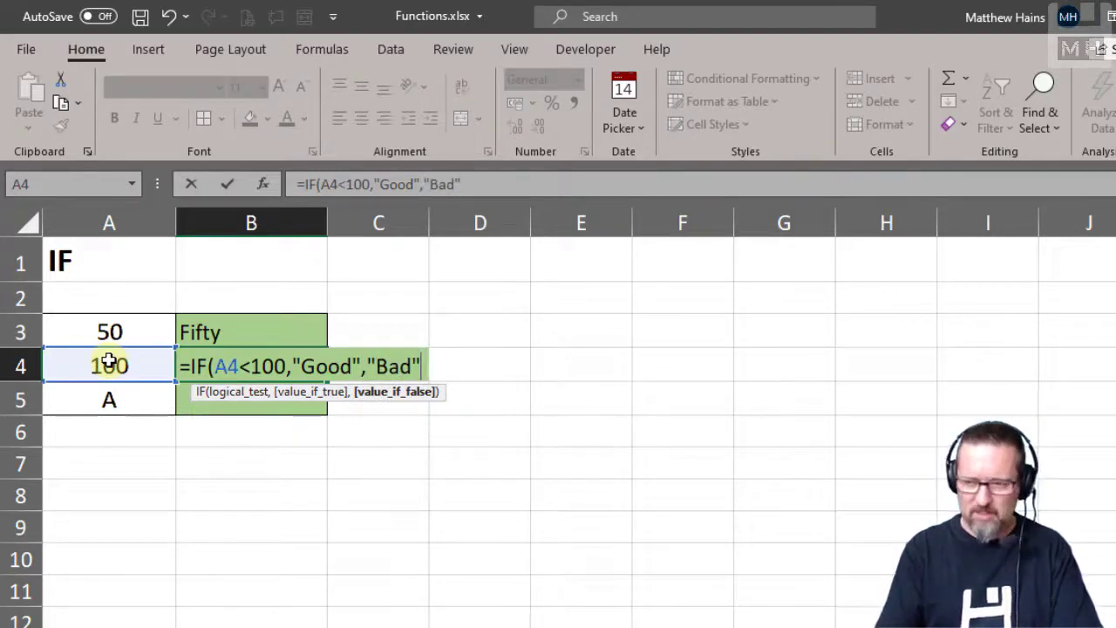
text())
key(Return)
key(Up)
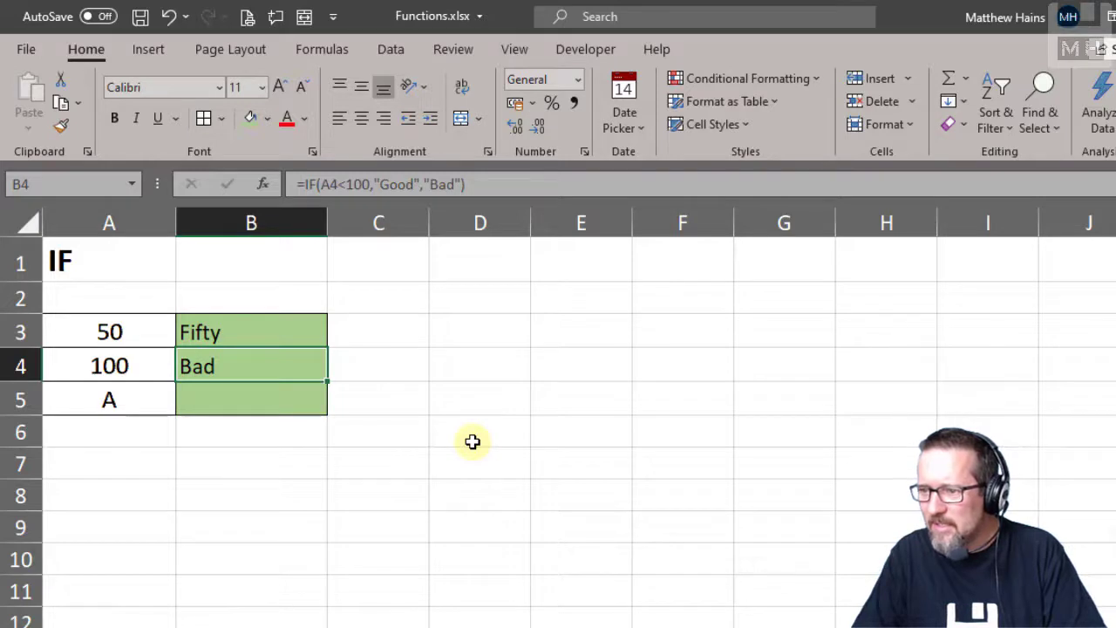
Test B4's formula by entering 101 in A4
key(Left)
text(101)
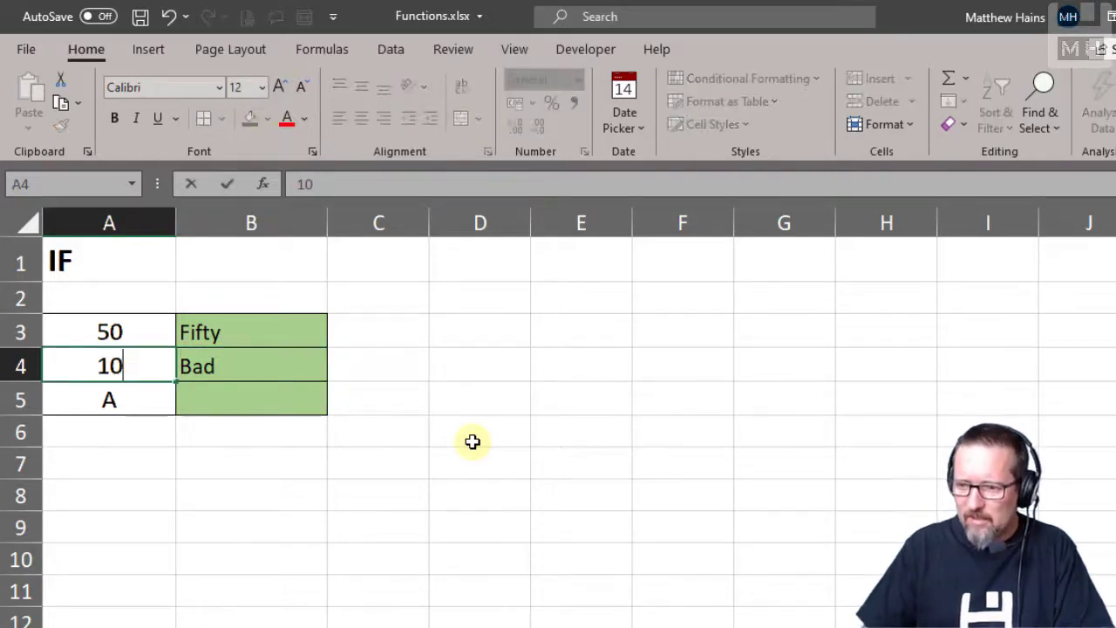
key(Tab)
key(Left)
Enter 99 in A4 and check the formula behind B4's result
text(99)
key(Tab)
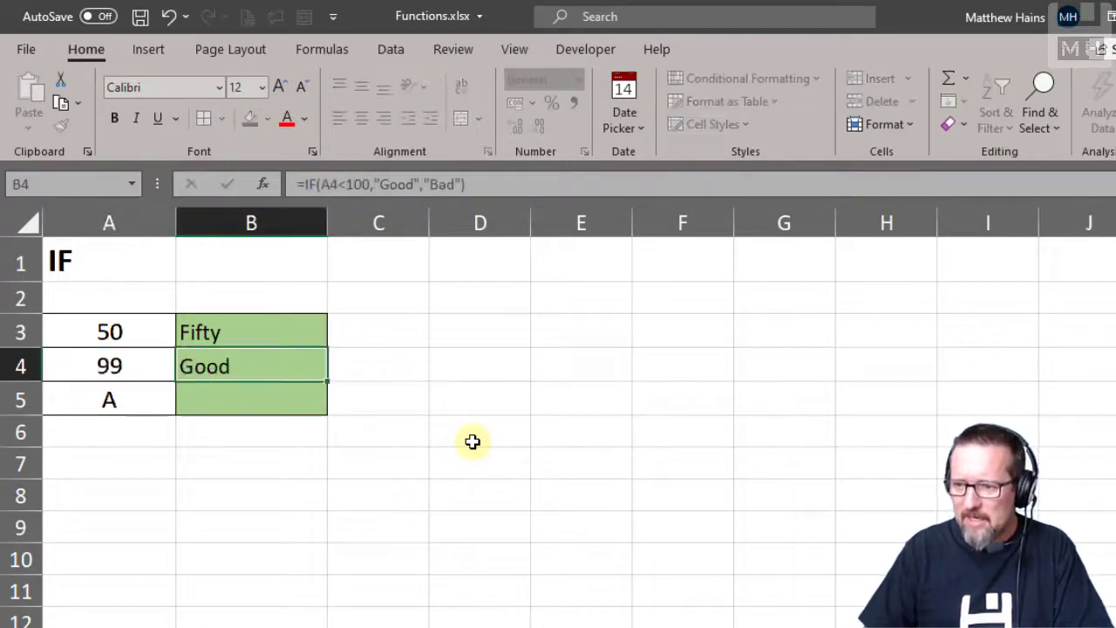
key(Left)
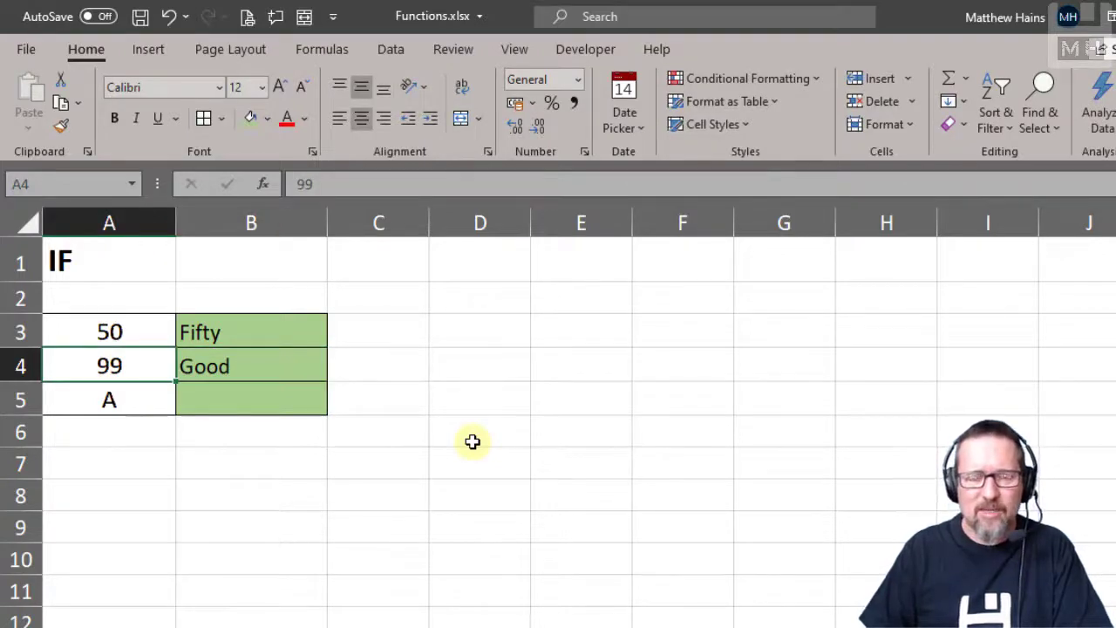
key(Right)
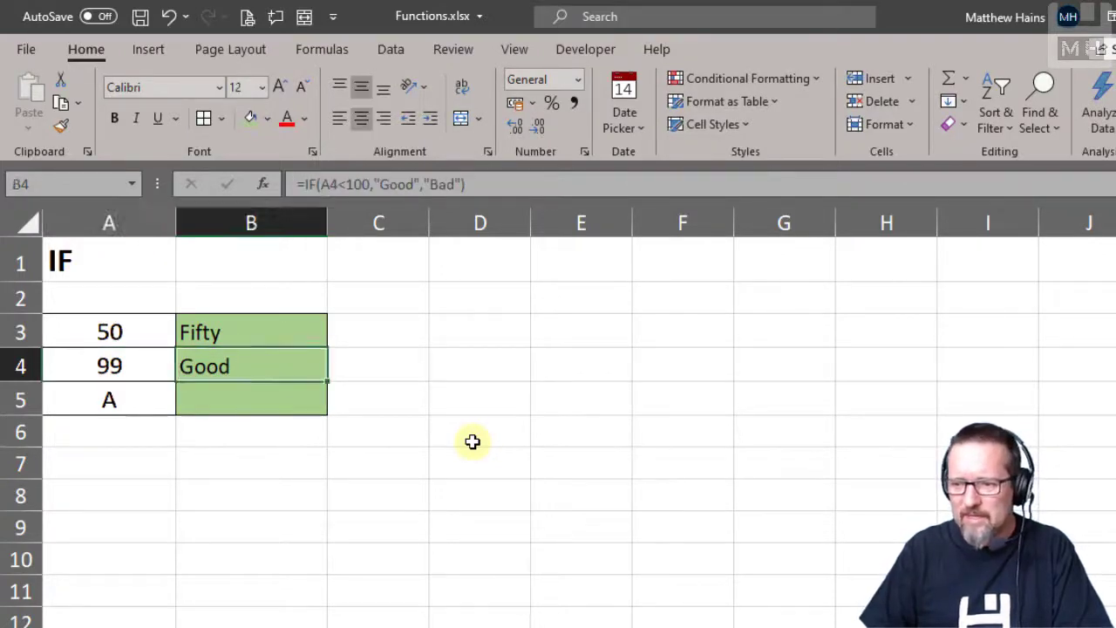
key(Left)
key(Right)
key(Left)
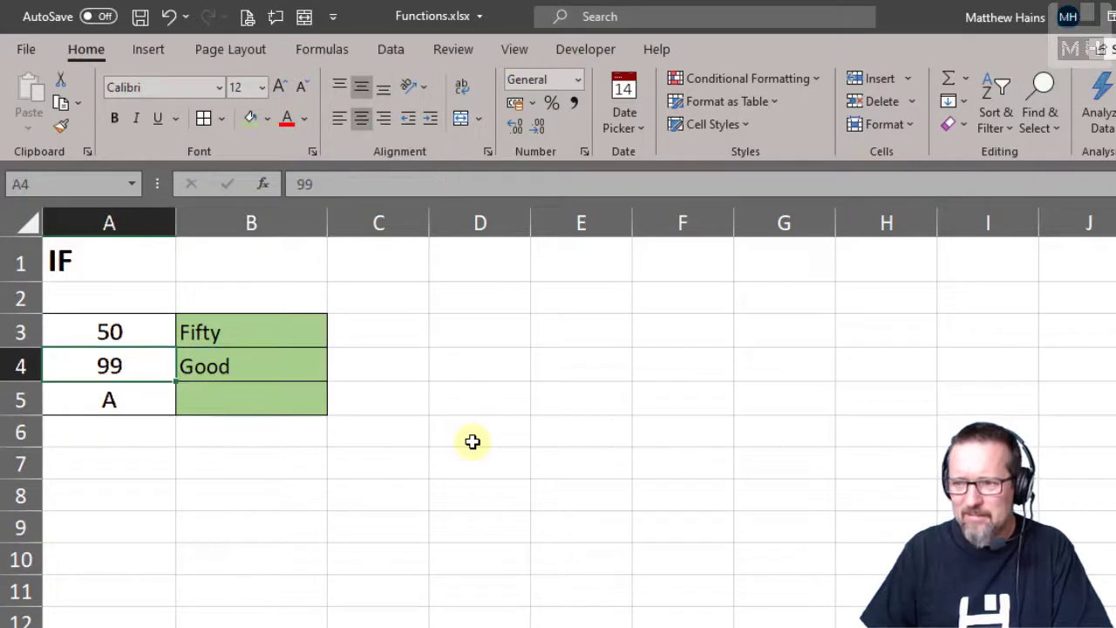
key(Right)
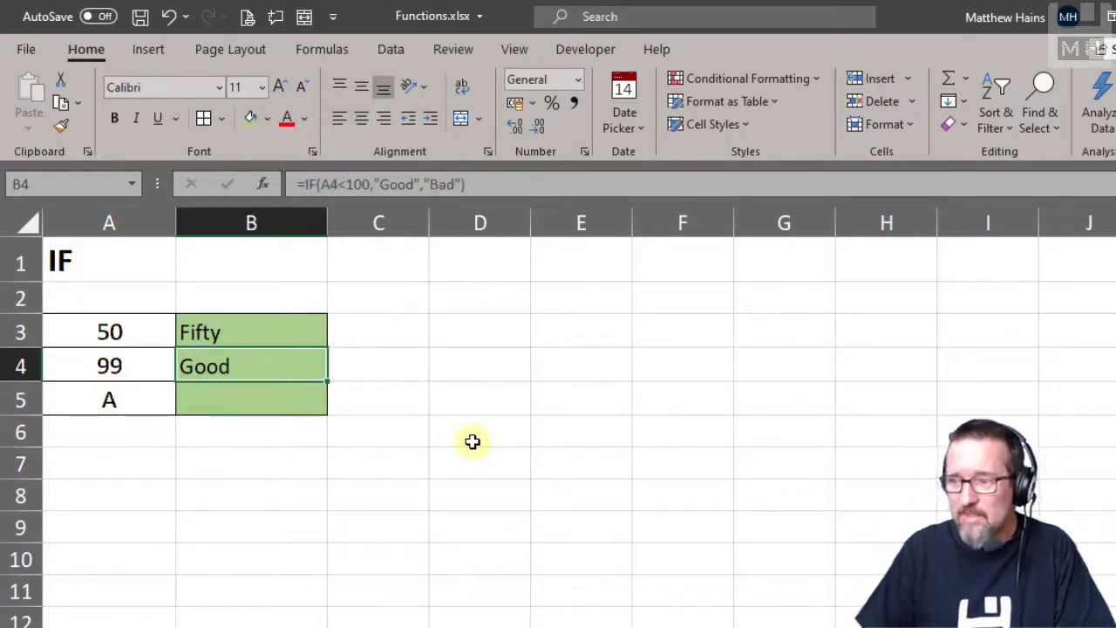
key(Left)
Try the values 84, 55, 150, 120 and 1001 in A4 to test B4
key(F2)
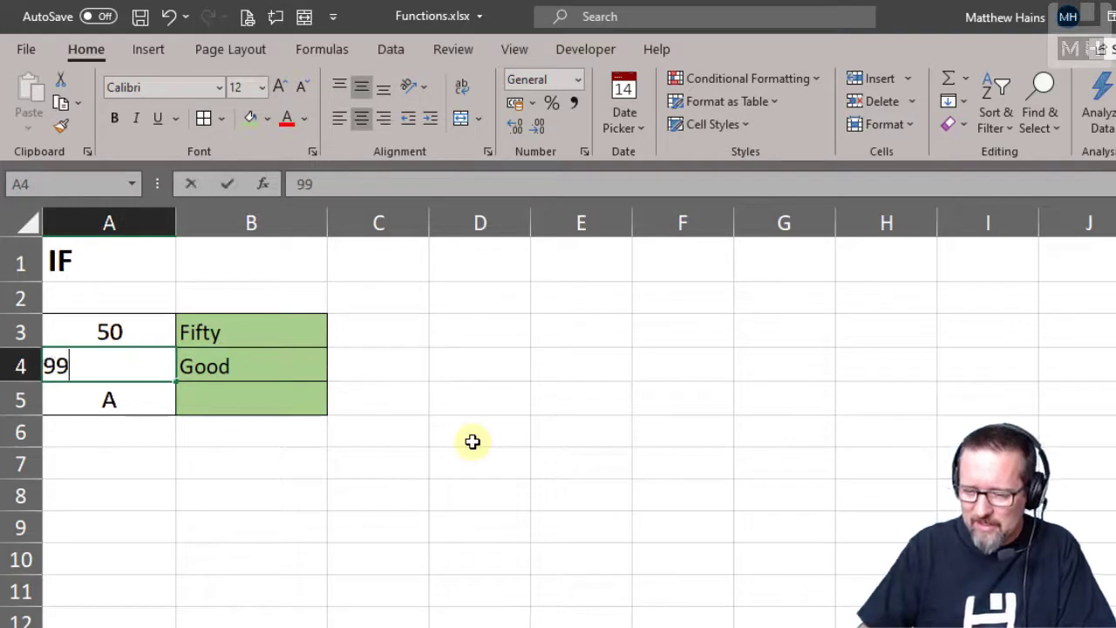
key(BackSpace)
key(BackSpace)
text(84)
key(ctrl+Return)
text(55)
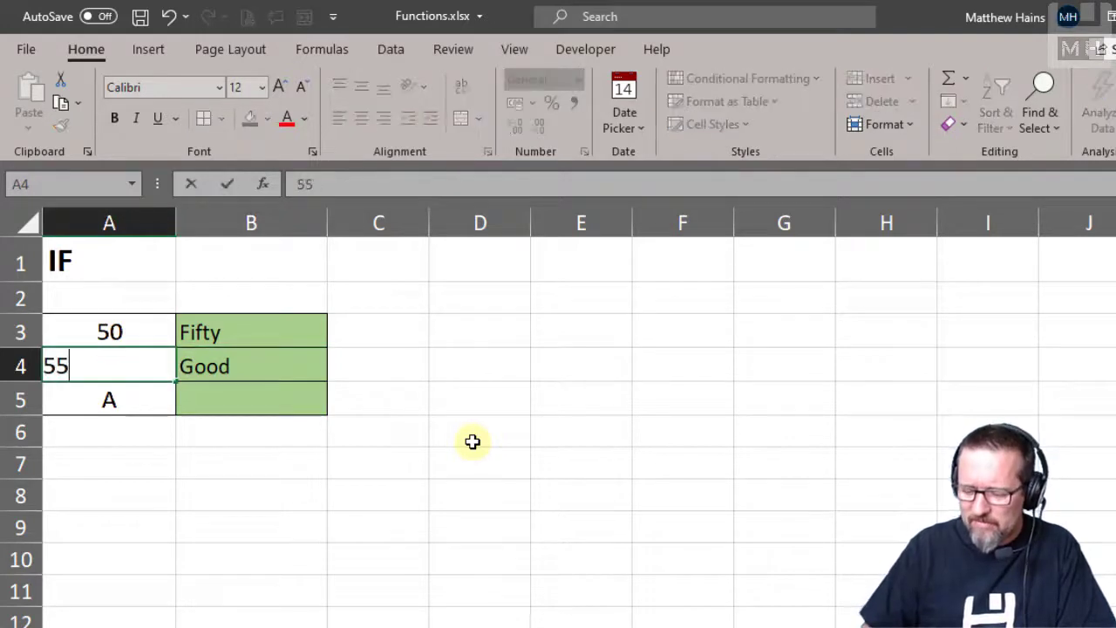
key(Return)
key(Up)
key(F2)
key(BackSpace)
key(BackSpace)
text(150)
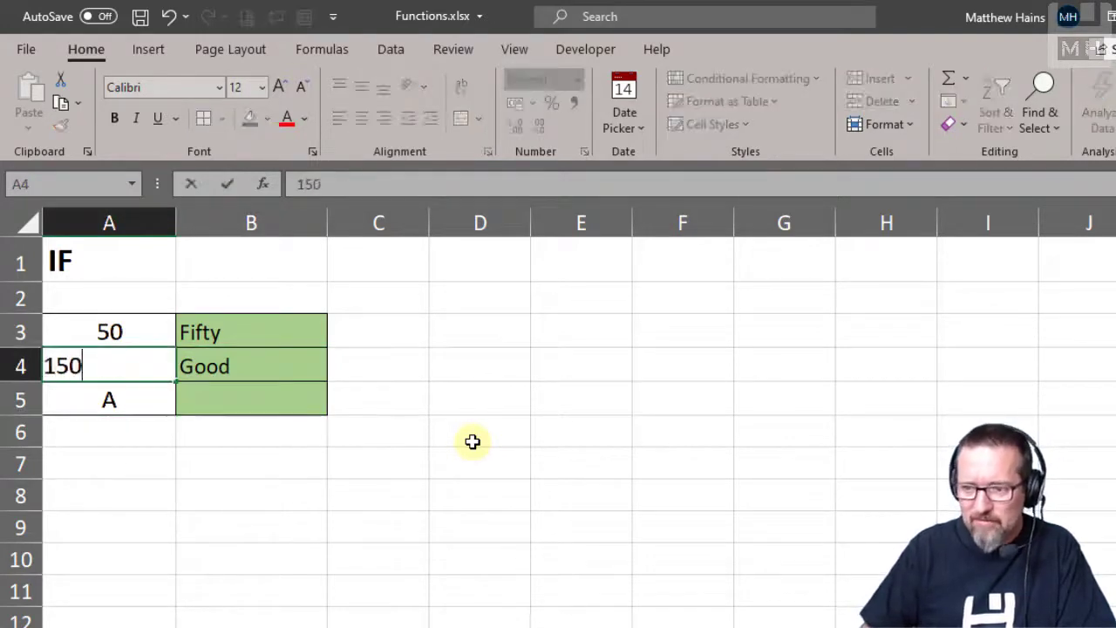
key(Tab)
key(Left)
text(120)
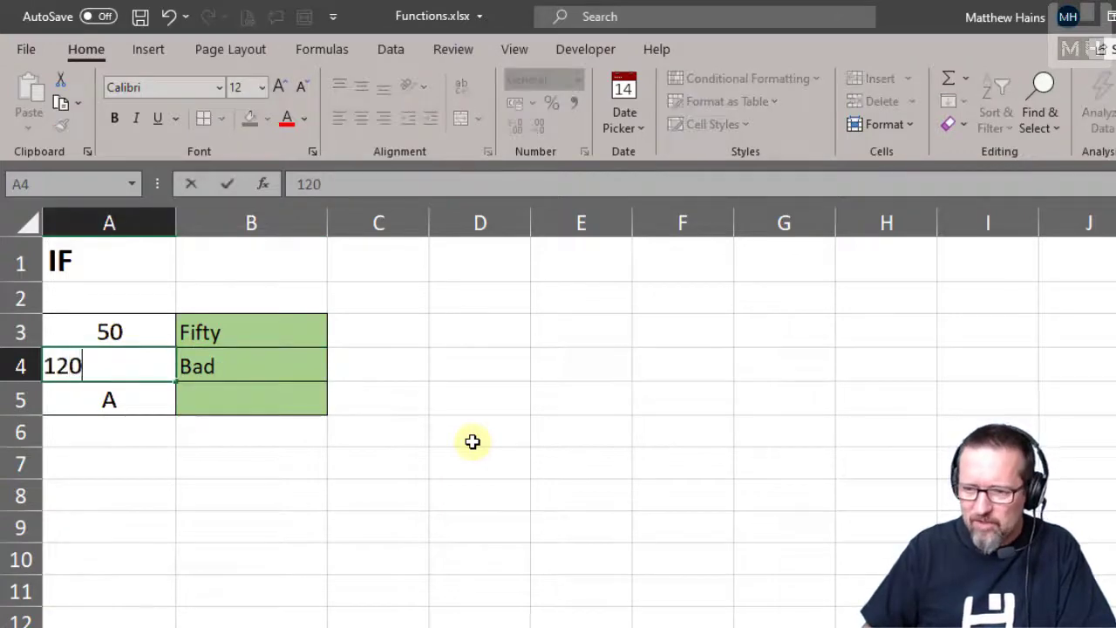
key(Return)
key(Up)
text(1001)
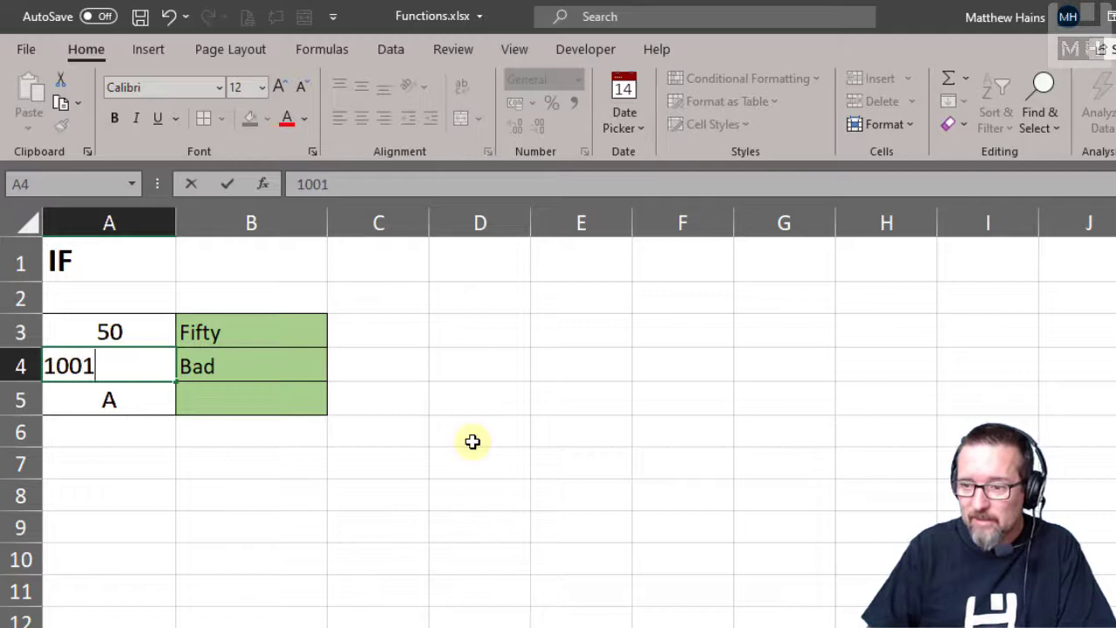
key(Return)
Try 101 and 100 in A4 and review B4's formula
key(Up)
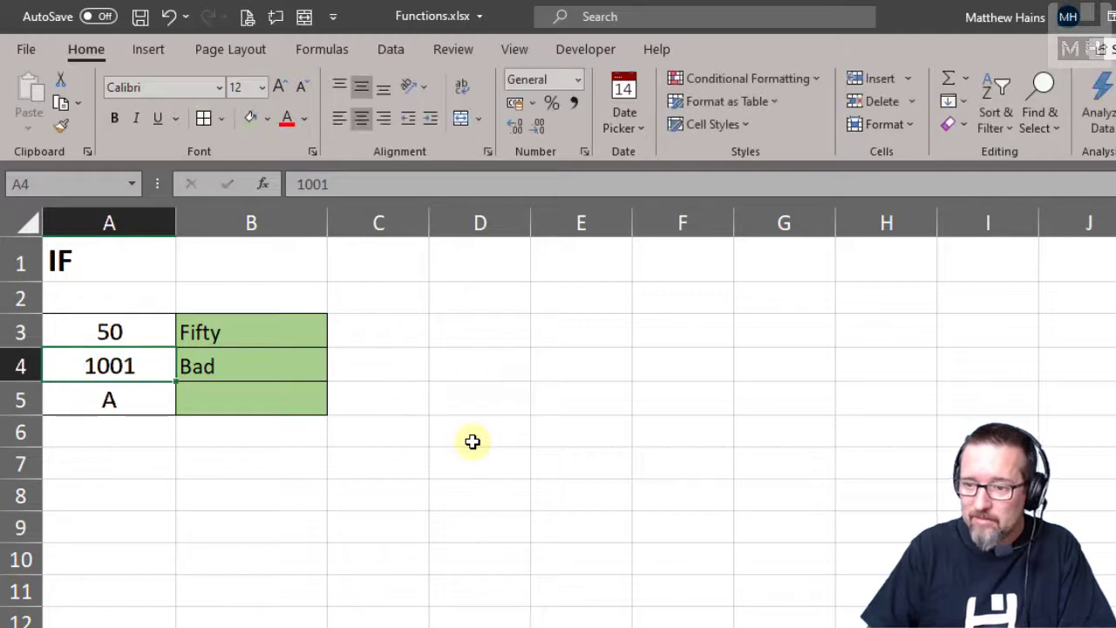
key(Right)
key(Left)
text(101)
key(Return)
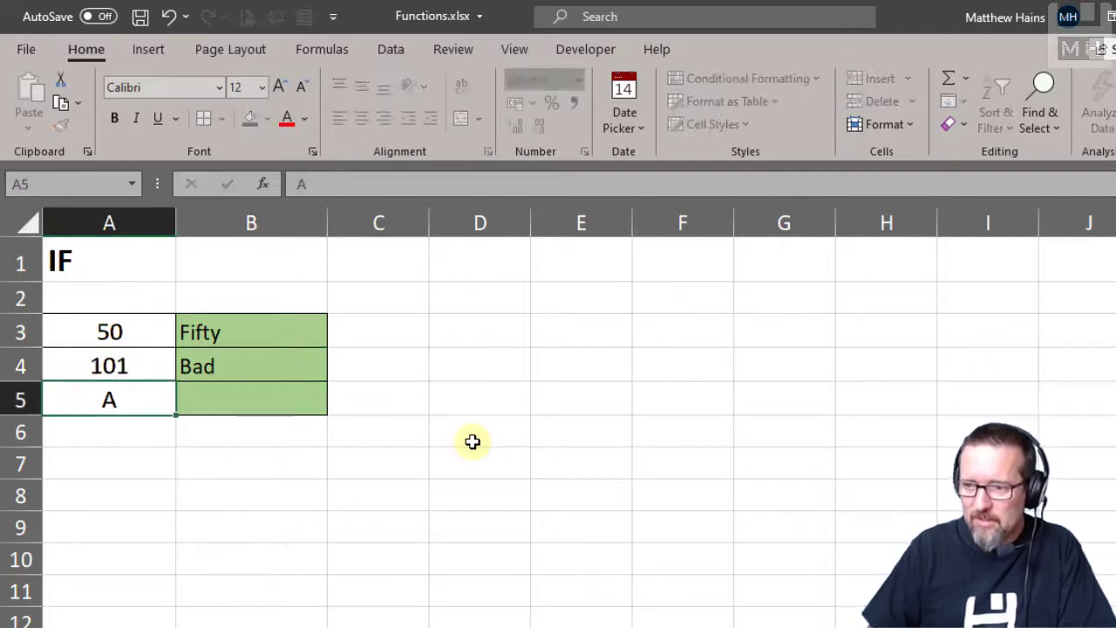
key(Up)
text(100)
key(Return)
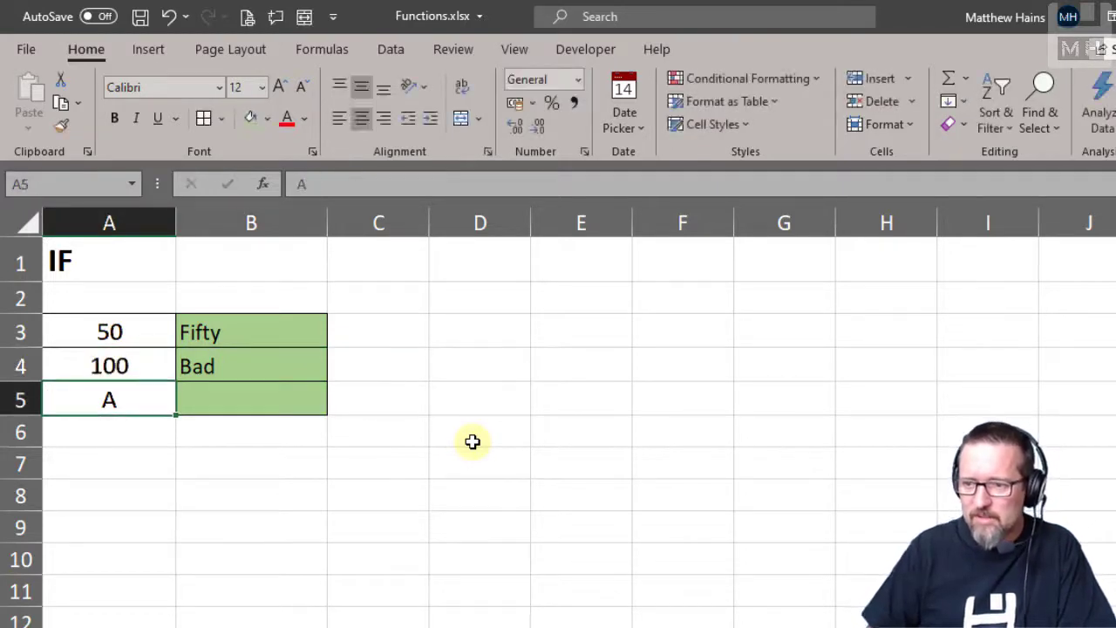
key(Up)
key(Right)
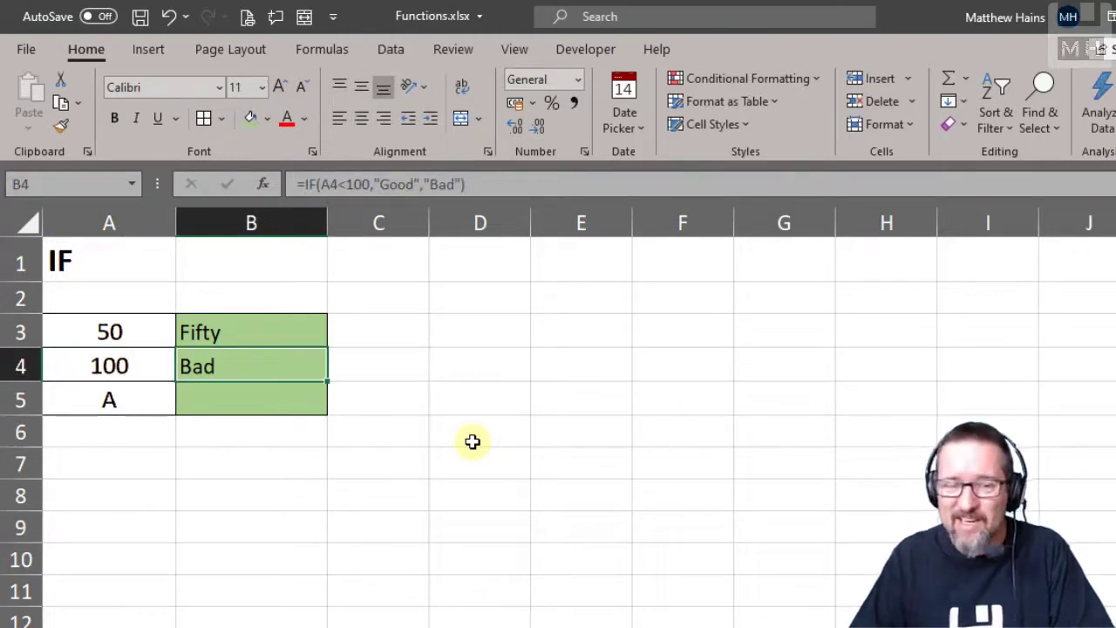
Set A4 back to 99 so B4 returns Good, then move to B5
key(Left)
text(99)
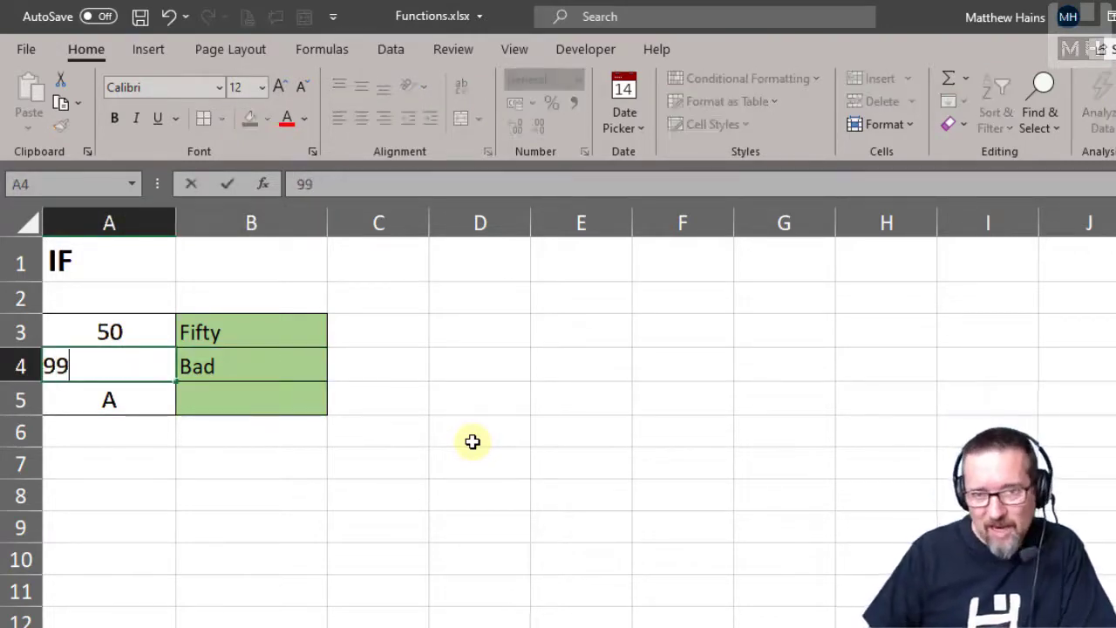
key(Return)
key(Right)
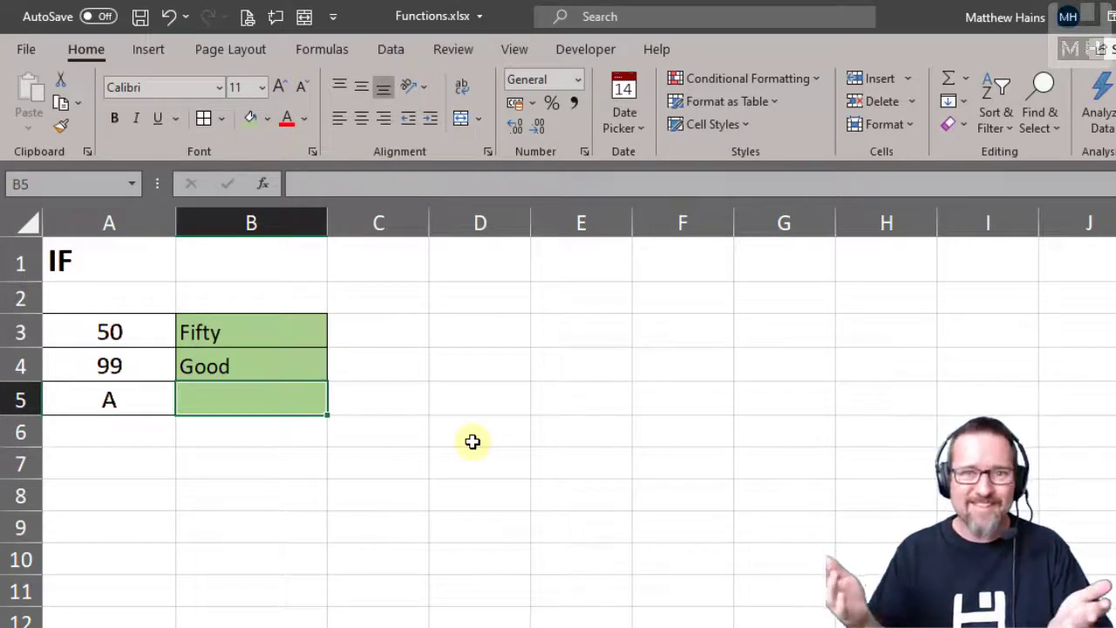
Type =IF(A5,"Distinction","FAIL") into B5 using the IF suggestion
text(=if)
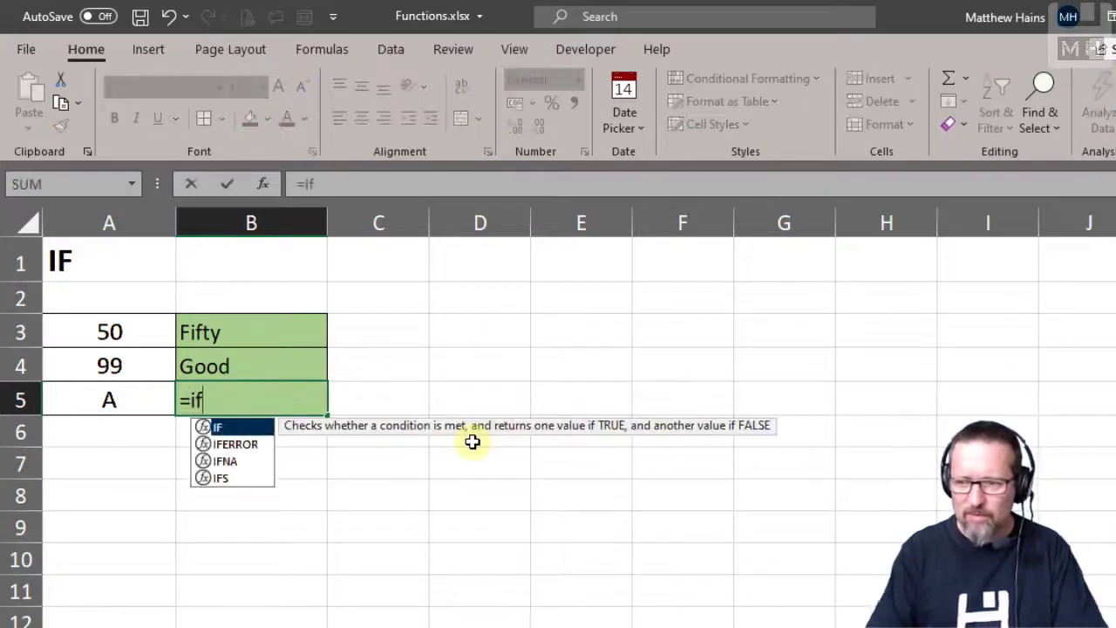
key(Tab)
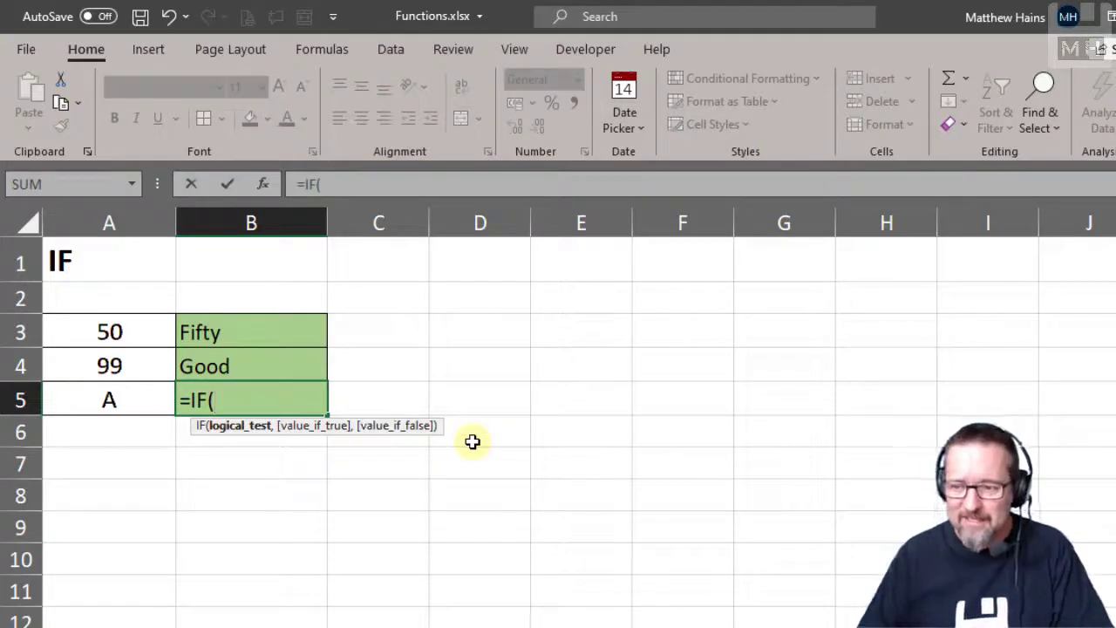
click(107, 399)
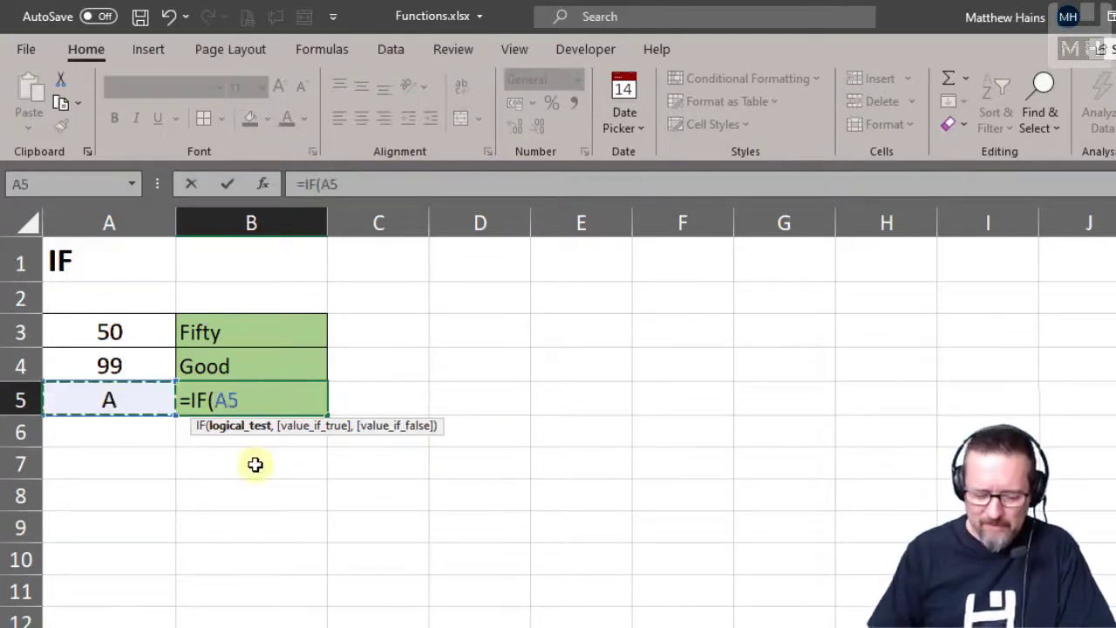
text(,")
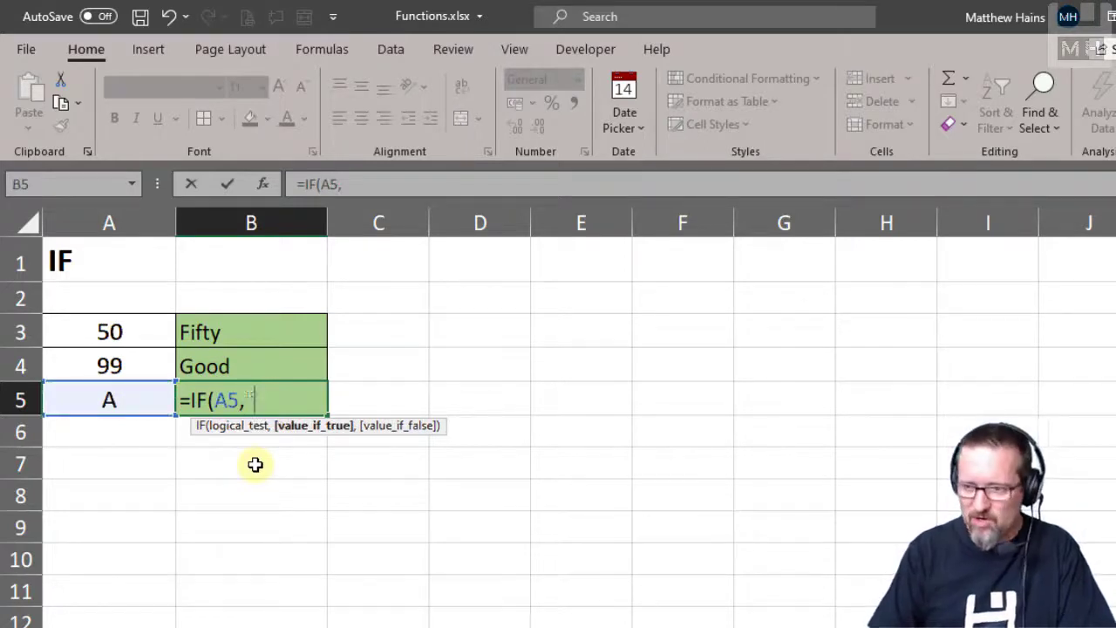
text(Distinc)
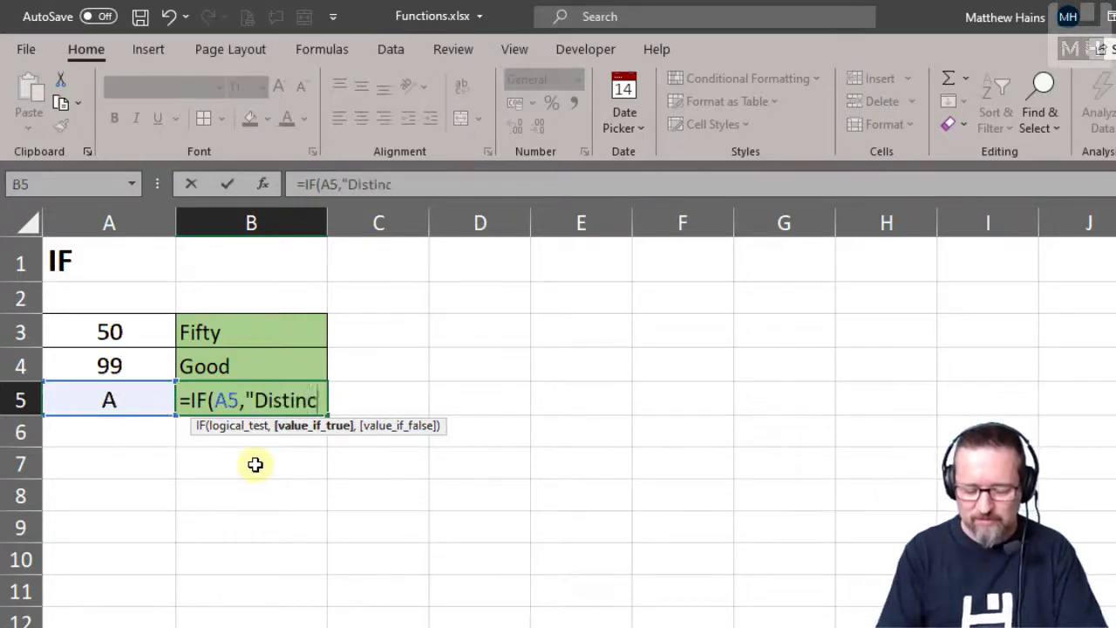
text(tion")
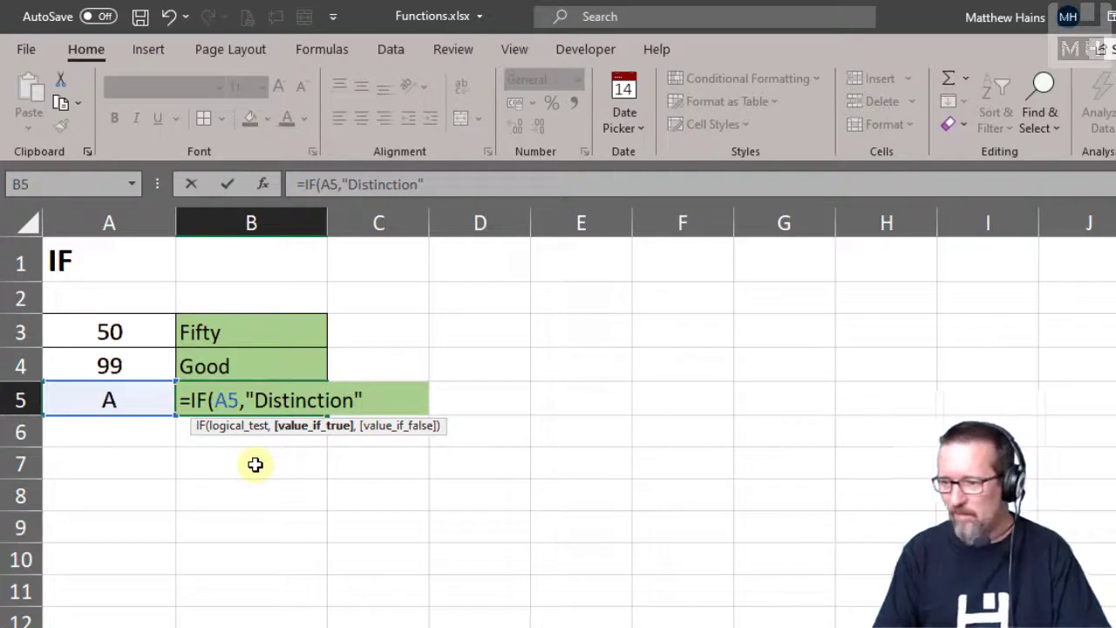
text(,)
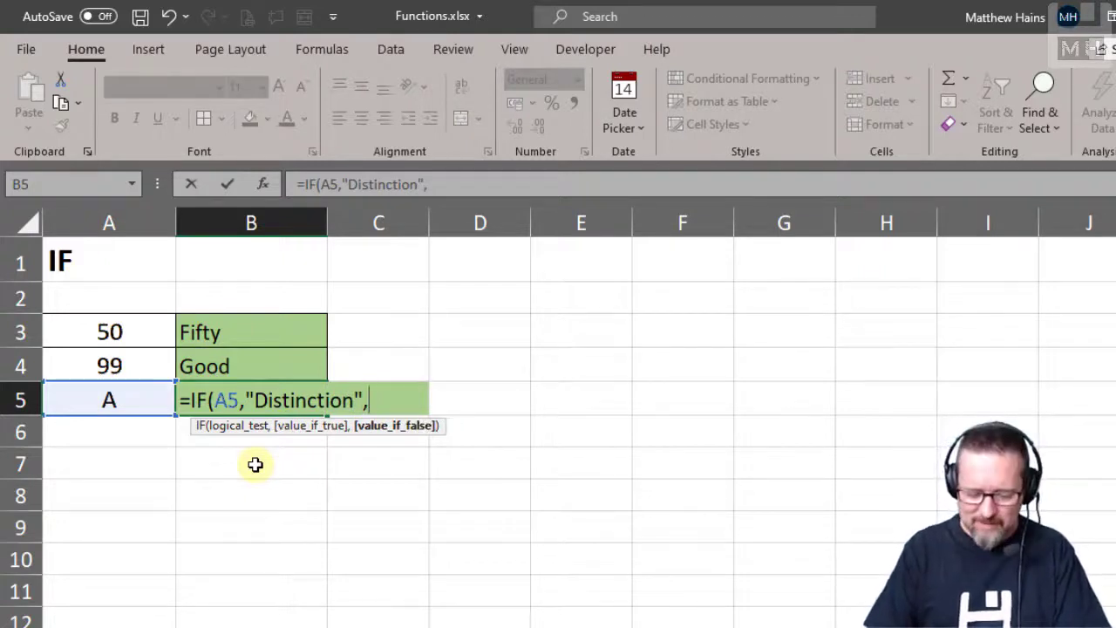
text("FAIL")
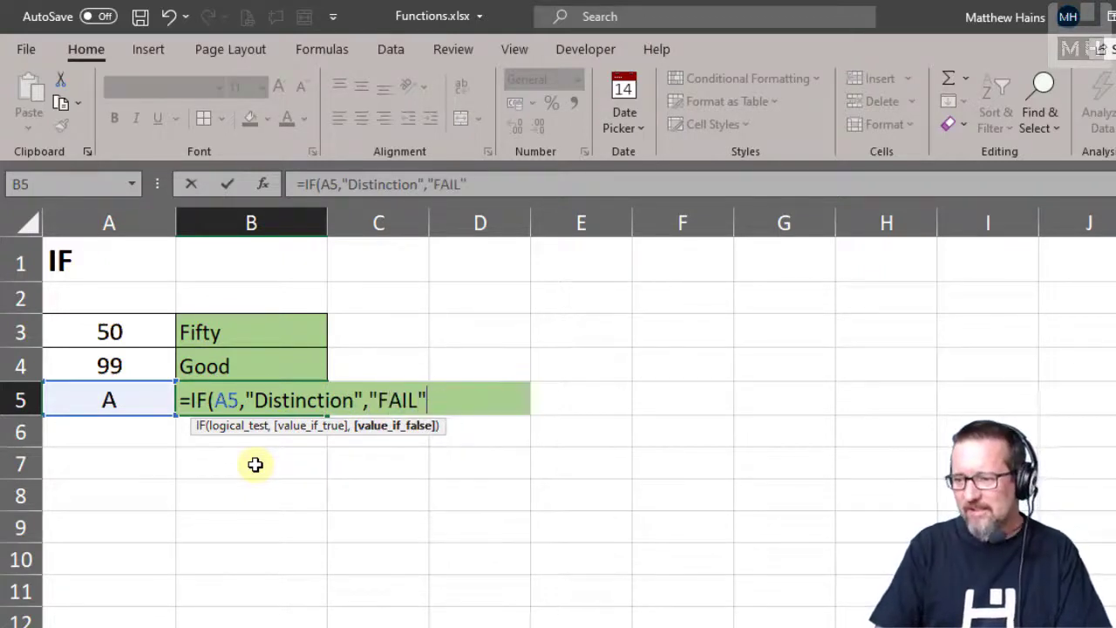
text())
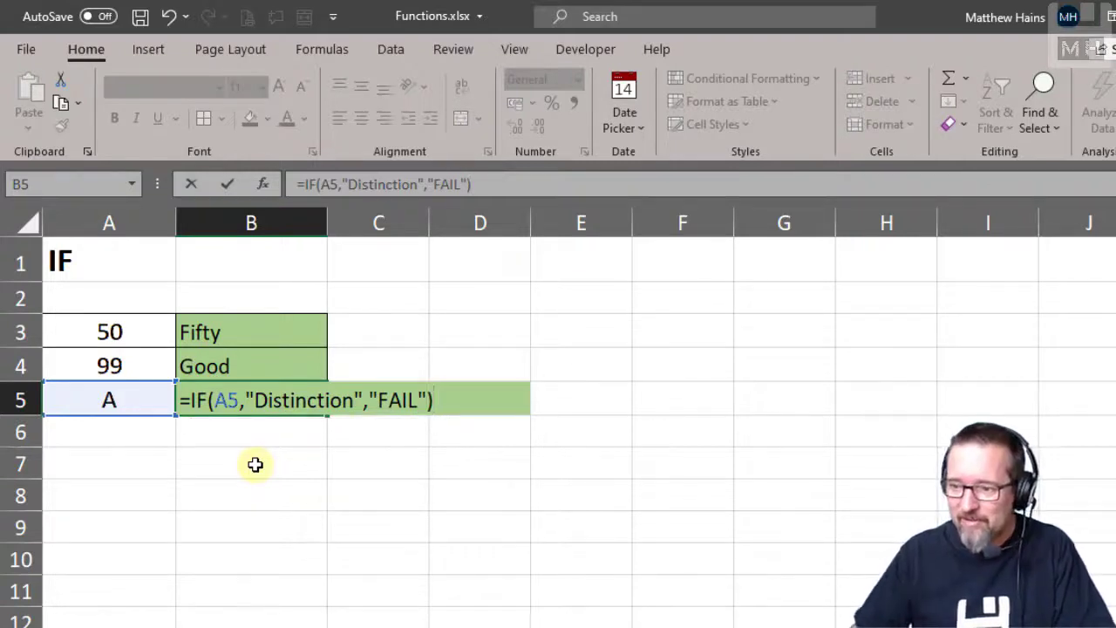
Insert ="A" after A5 so the condition reads A5="A"
click(240, 399)
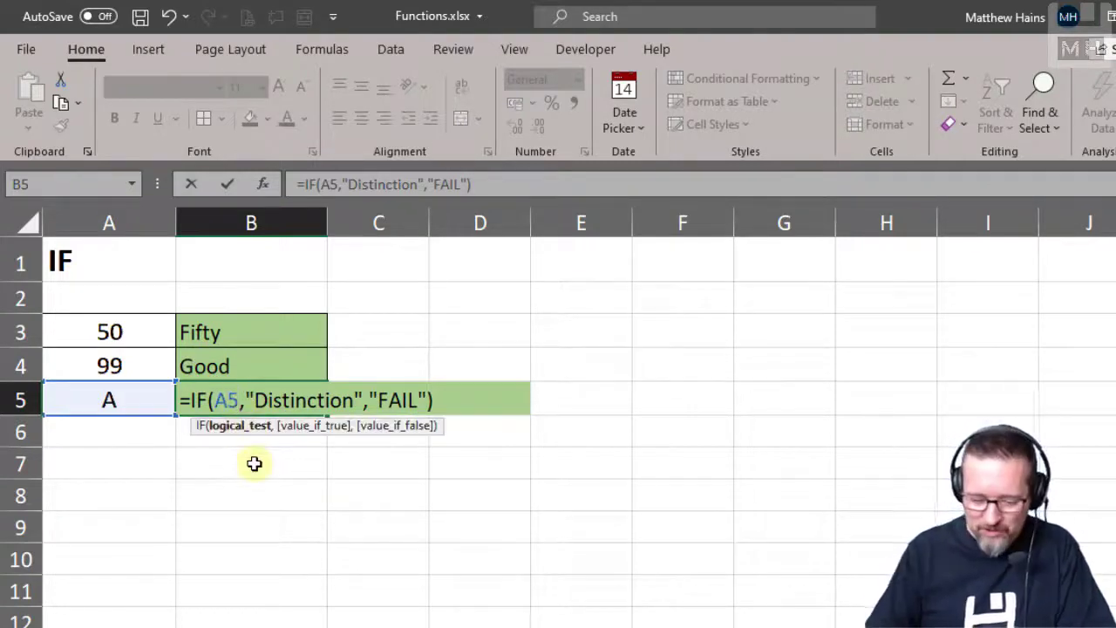
text(=",")
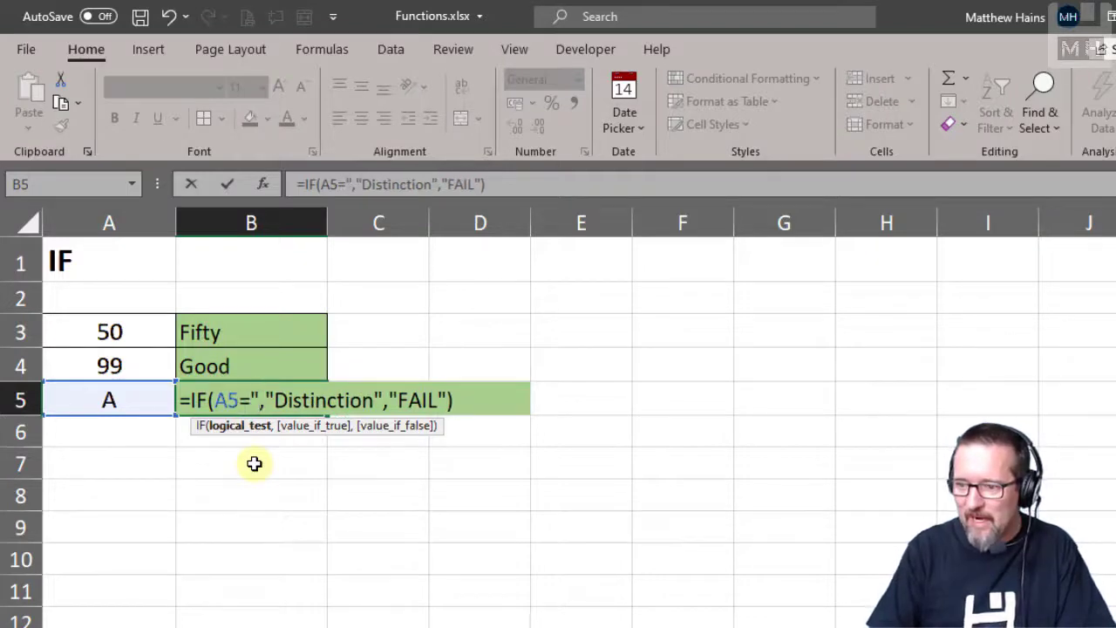
key(BackSpace)
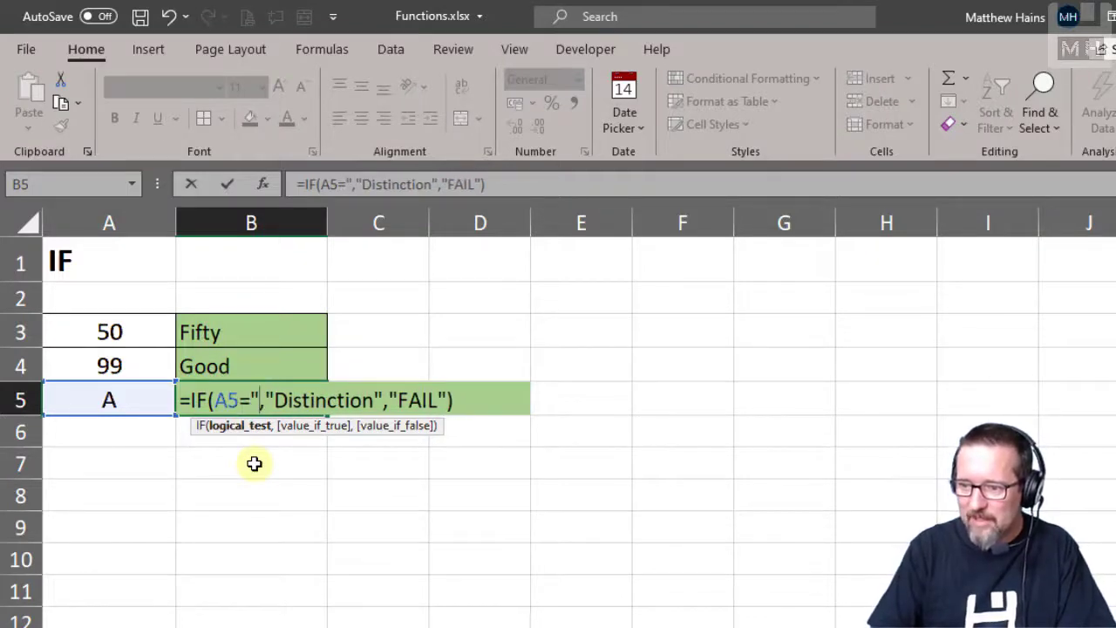
key(BackSpace)
text(A)
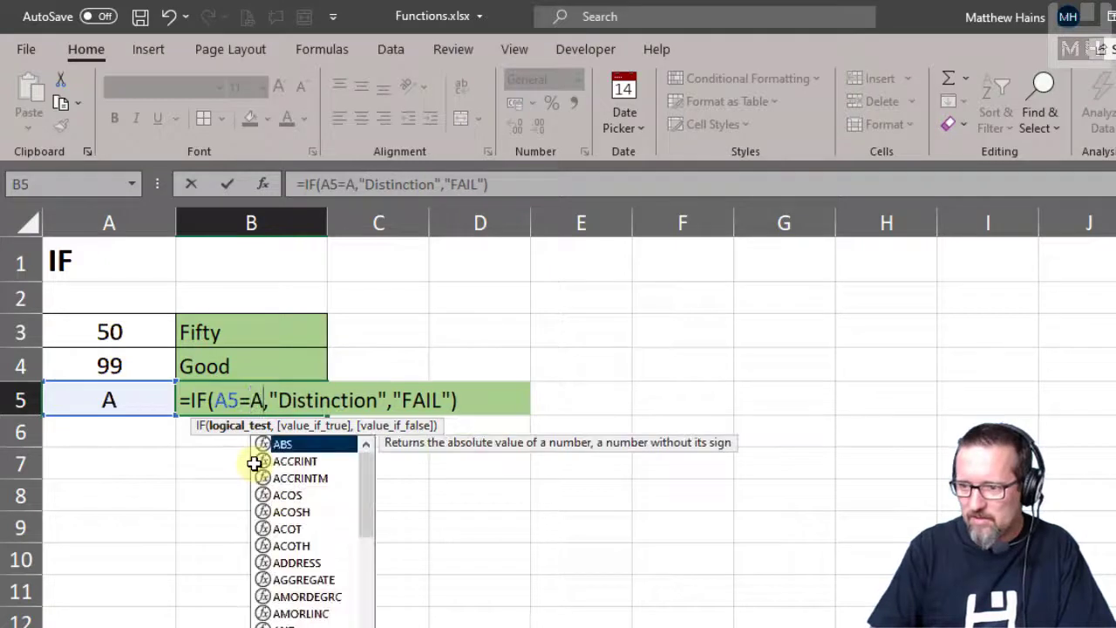
key(BackSpace)
text("A")
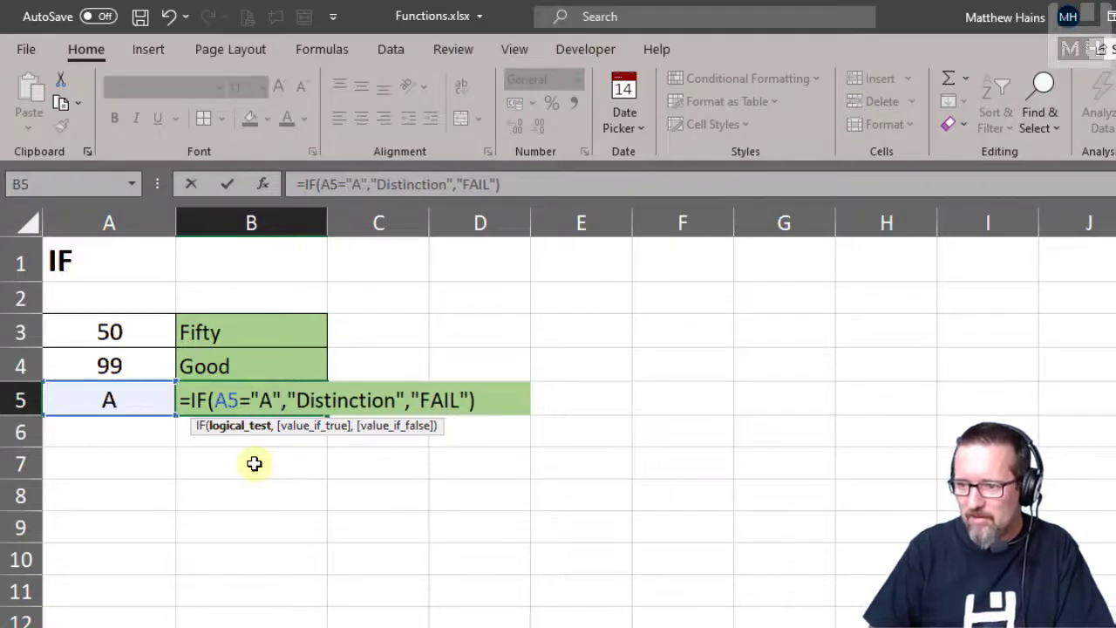
key(Right)
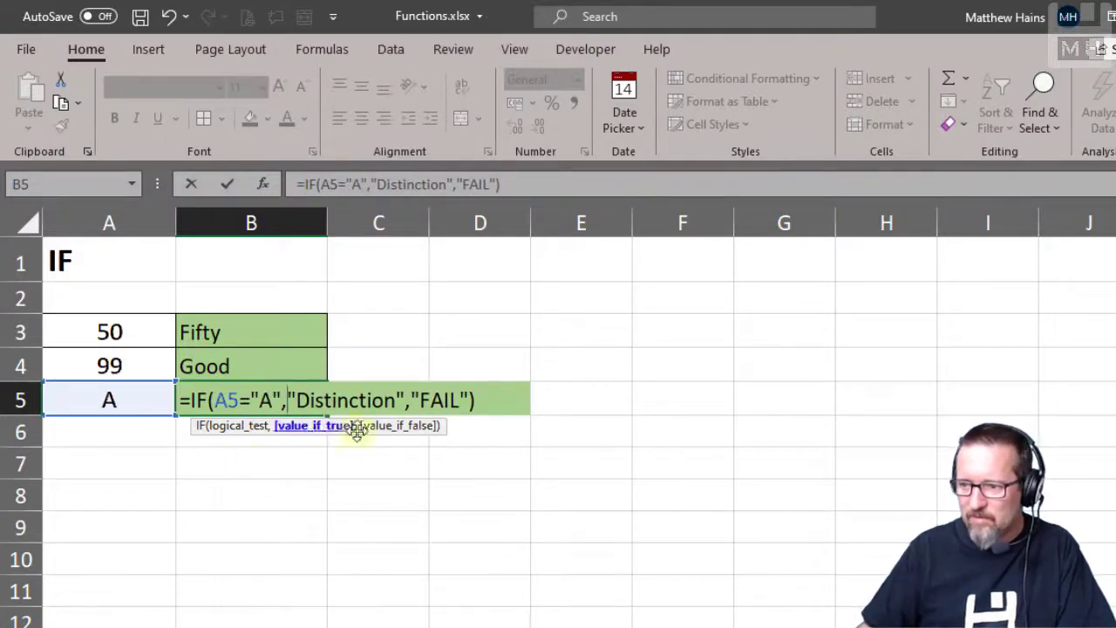
click(498, 400)
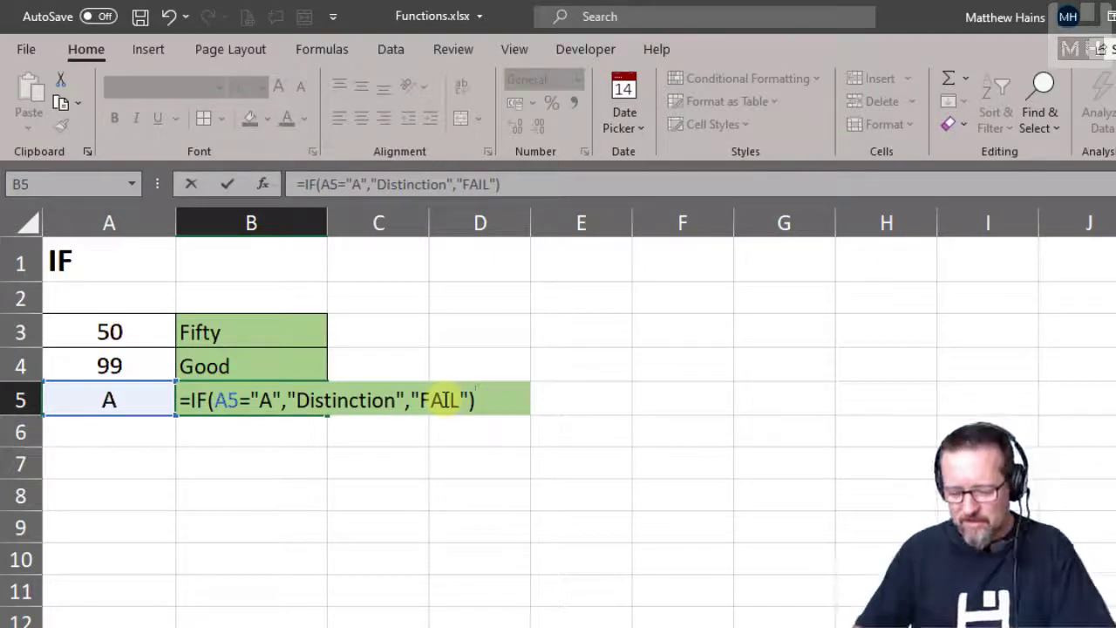
Commit B5's formula and test it with B, then A, in A5
key(Return)
key(Up)
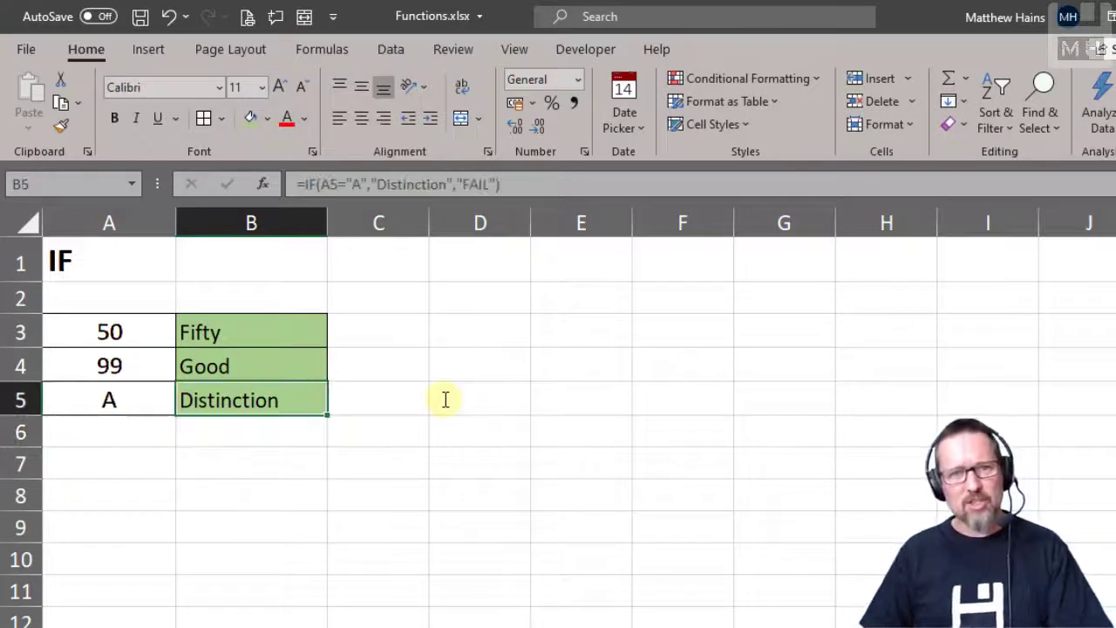
key(Left)
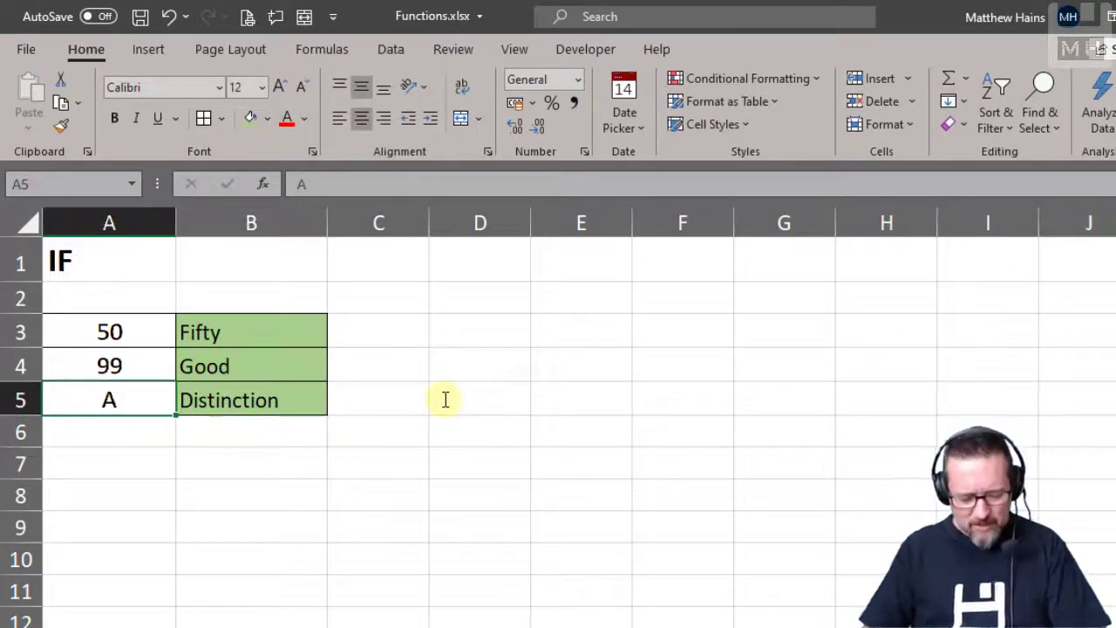
text(B)
key(Return)
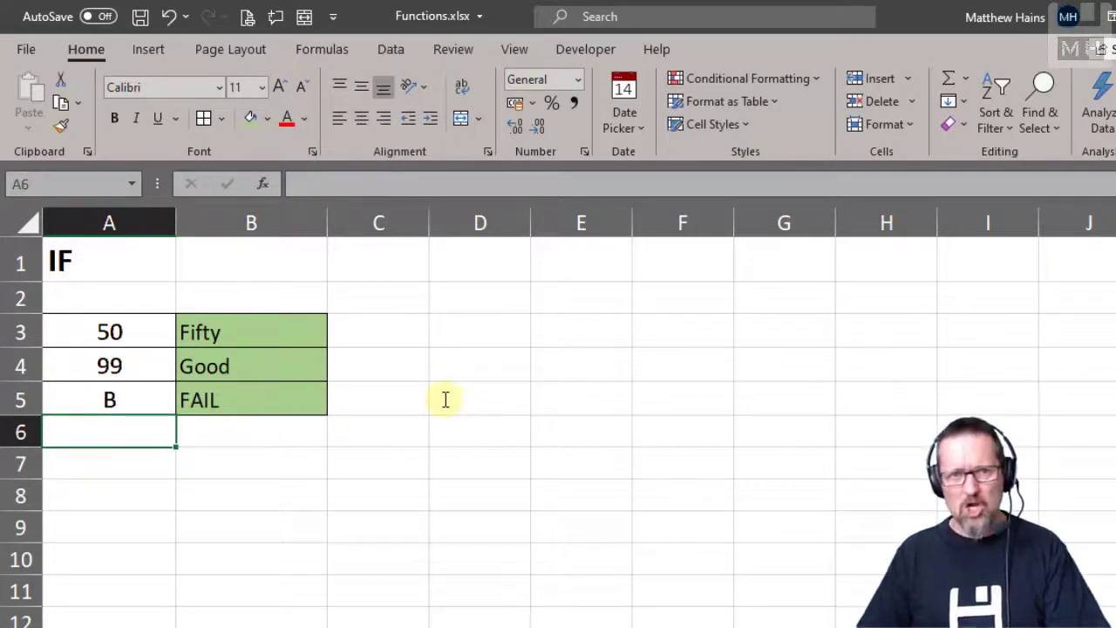
key(Up)
text(A)
key(Return)
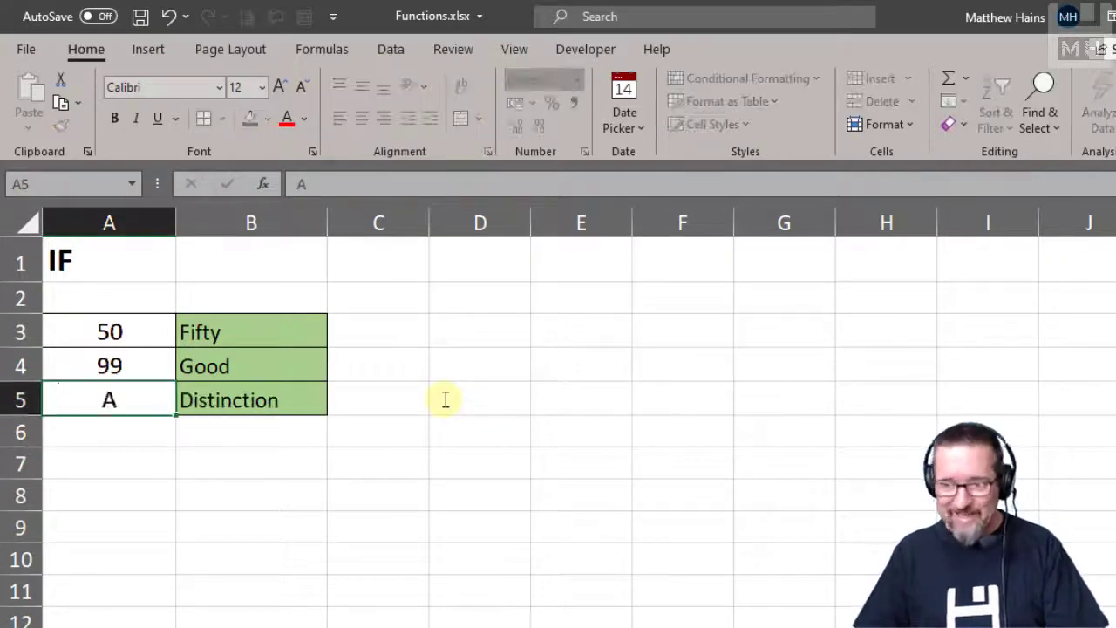
Change A5 to V so B5 shows FAIL, then view B5's formula
key(Up)
text(A)
key(BackSpace)
text(V)
key(ctrl+Return)
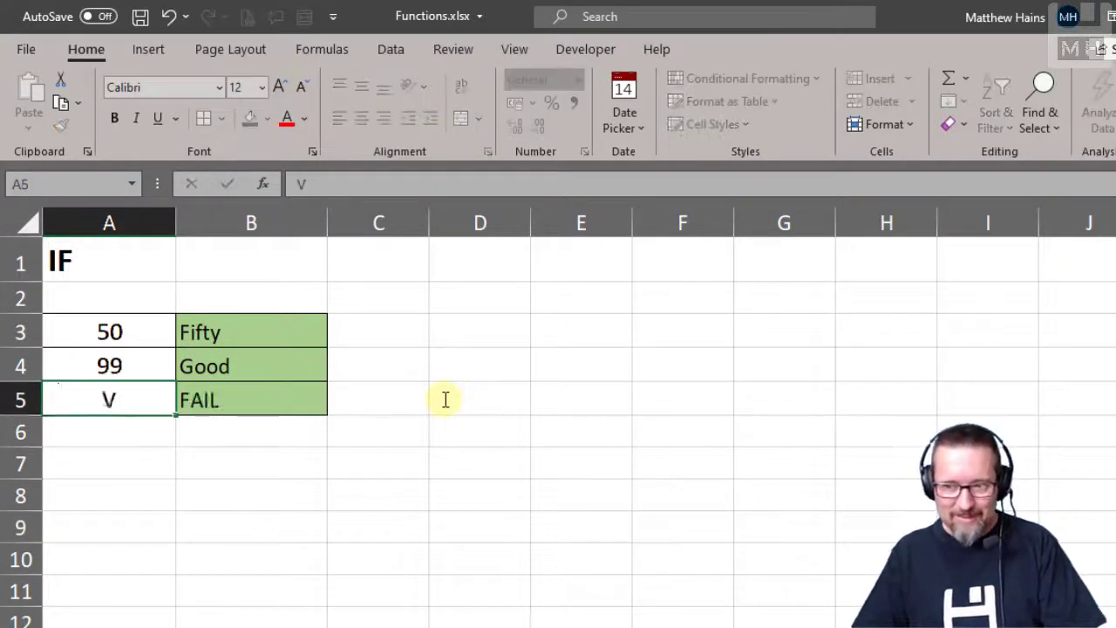
key(Return)
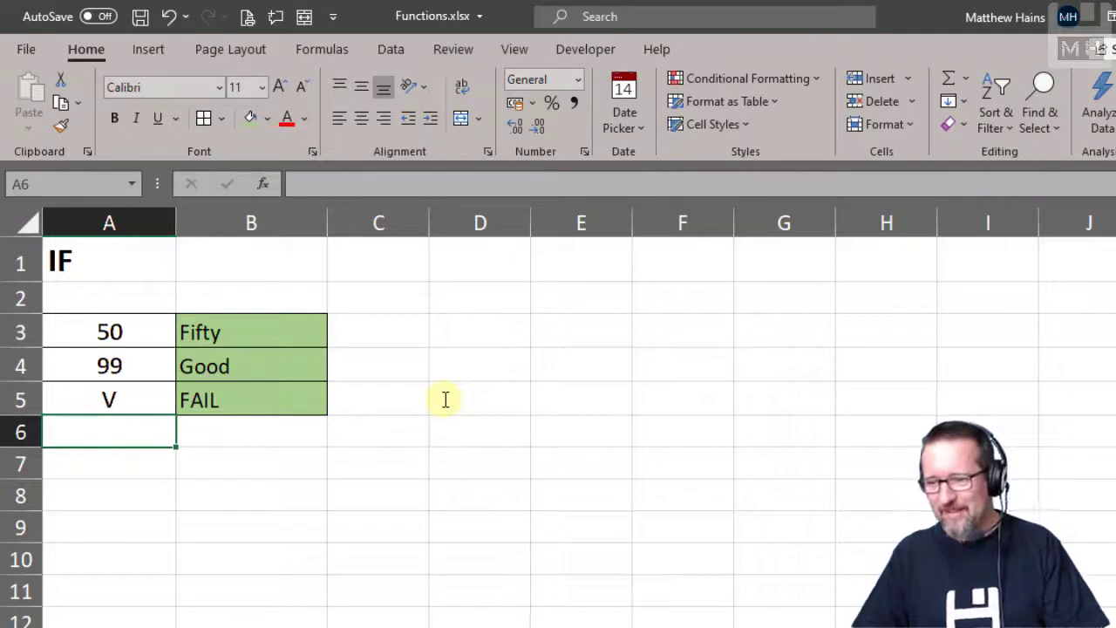
key(Up)
key(Down)
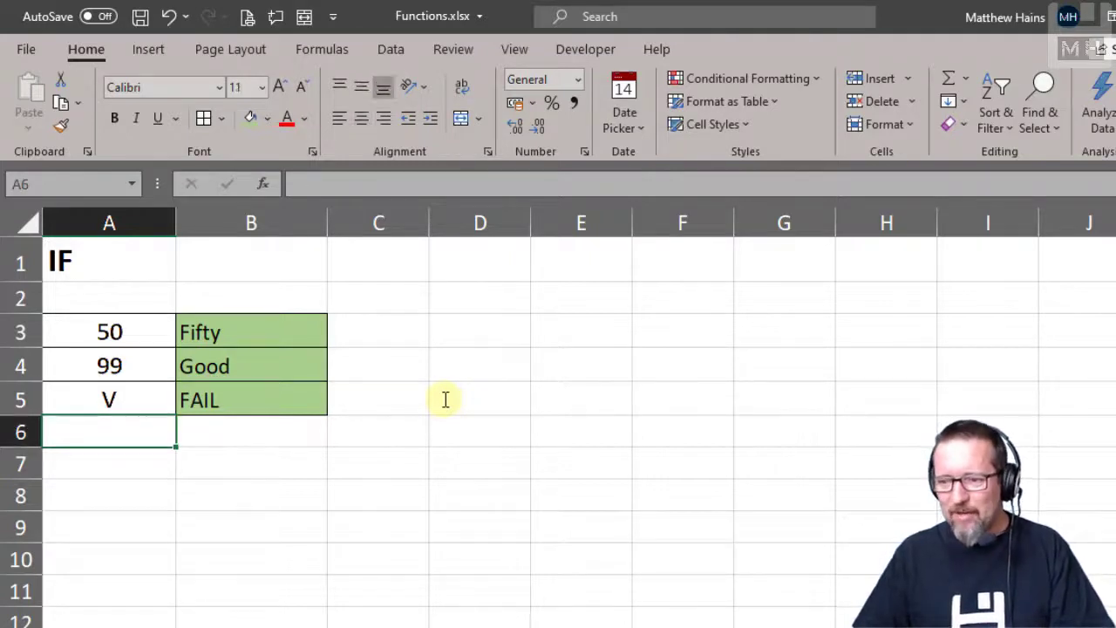
key(Right)
key(Up)
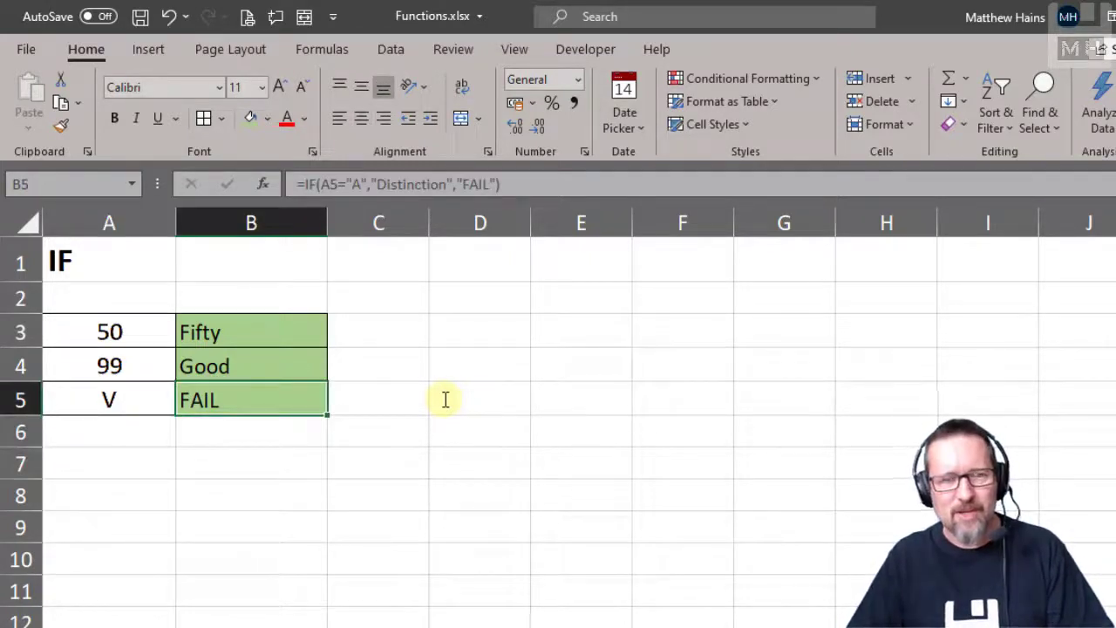